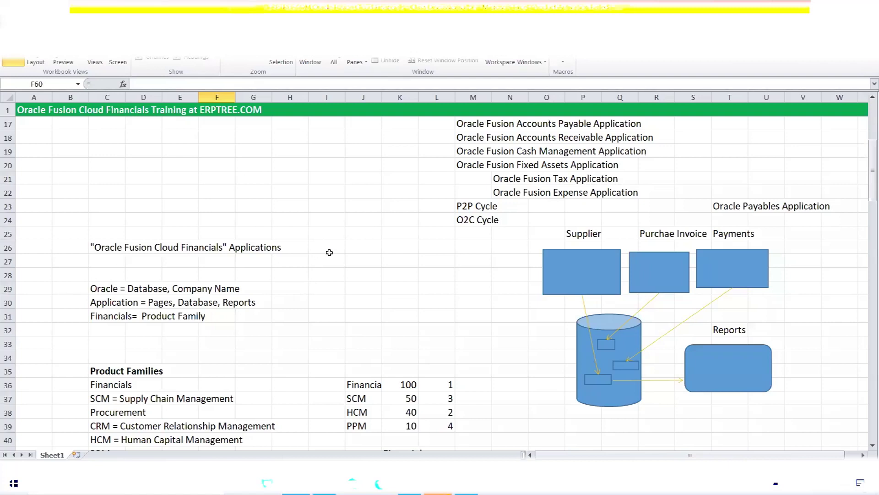
- Scroll through the training notes on Sheet1, selecting the PaaS heading in G92
scroll(328, 252, "down", 4)
scroll(330, 253, "up", 3)
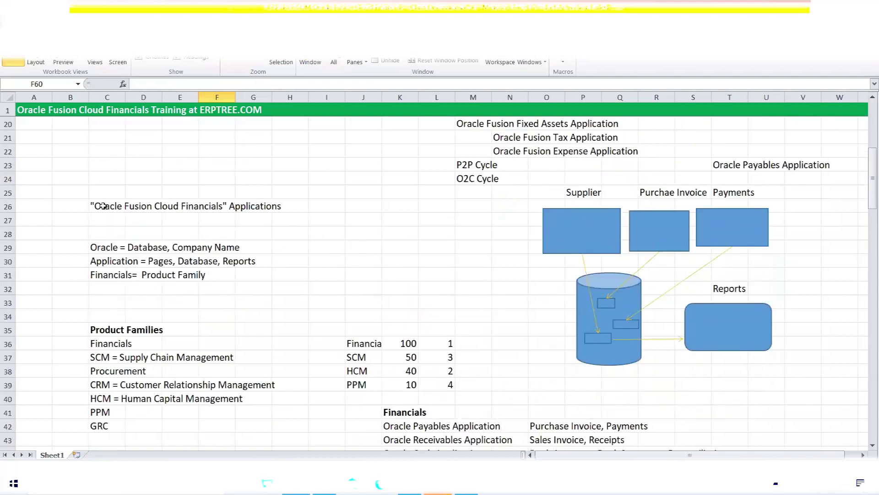
left_click_drag(104, 206, 248, 208)
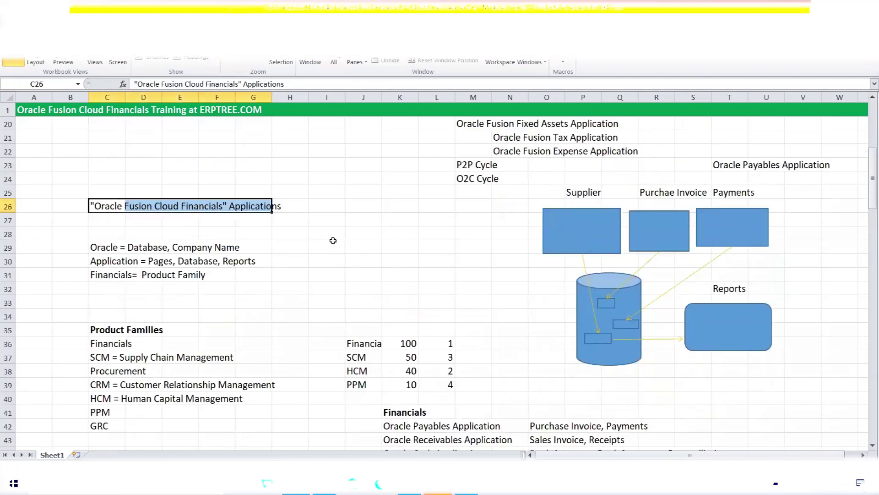
scroll(333, 241, "down", 2)
scroll(333, 240, "down", 15)
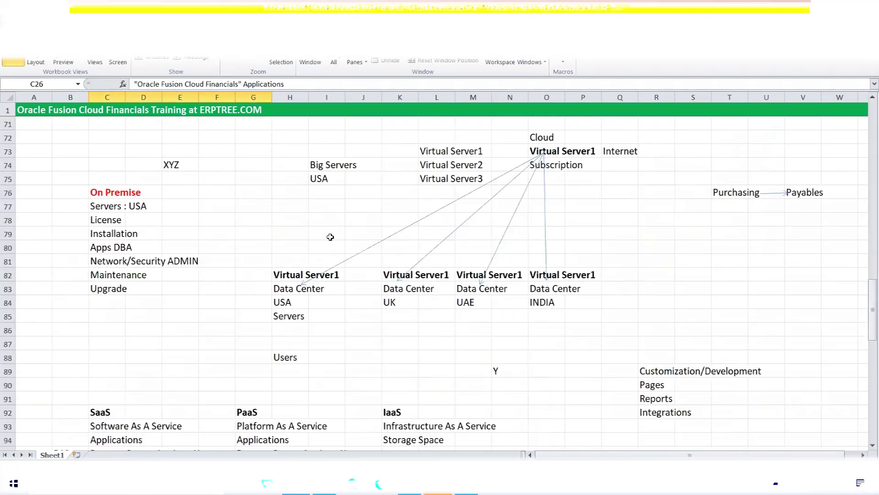
scroll(330, 237, "down", 8)
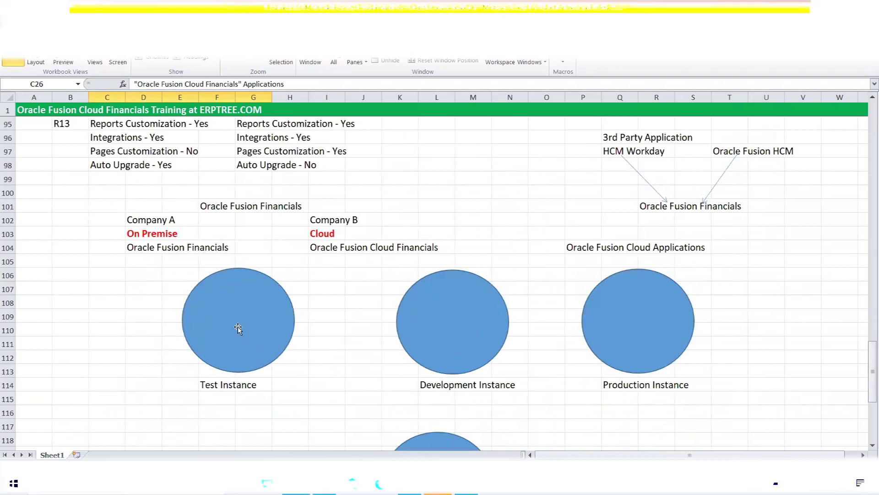
scroll(239, 328, "down", 1)
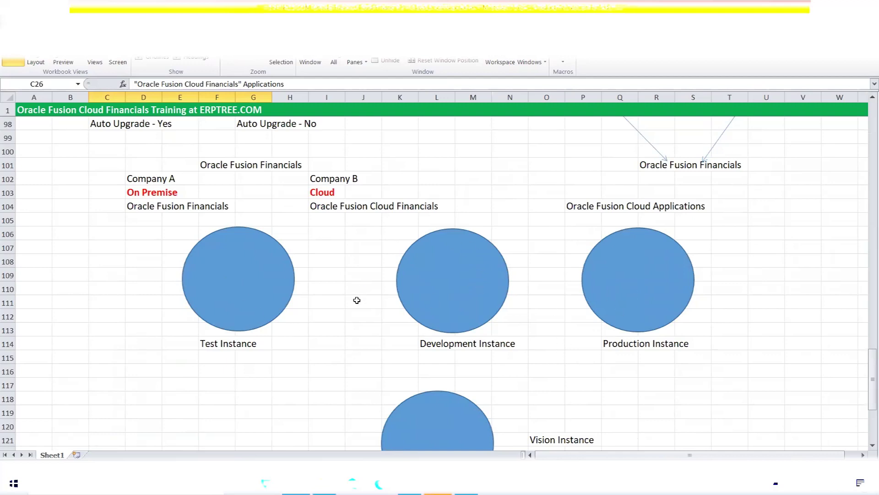
scroll(339, 241, "up", 4)
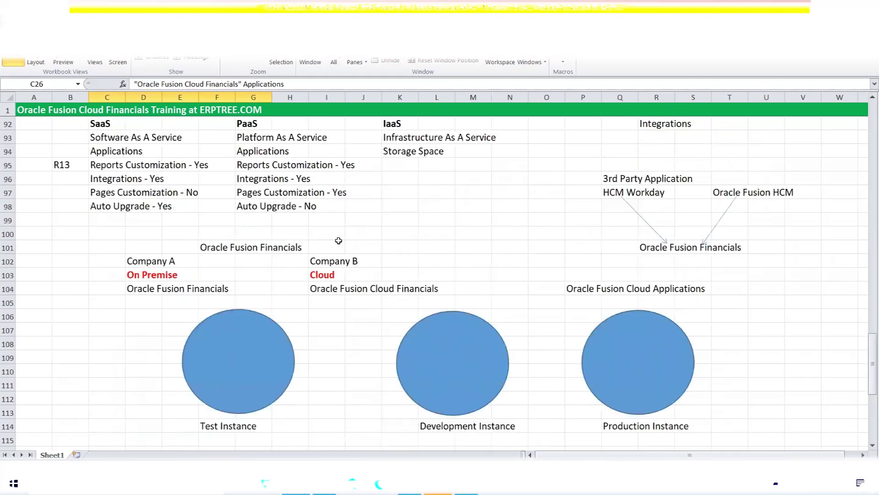
left_click(269, 208)
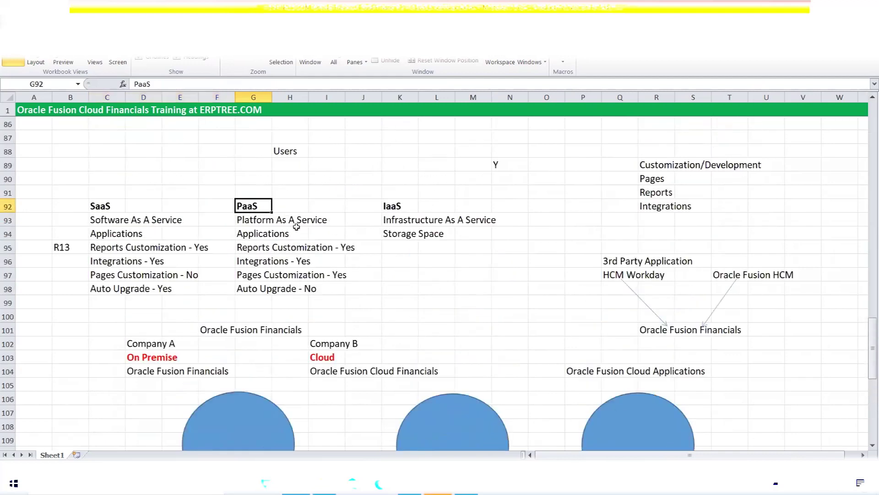
scroll(362, 276, "down", 5)
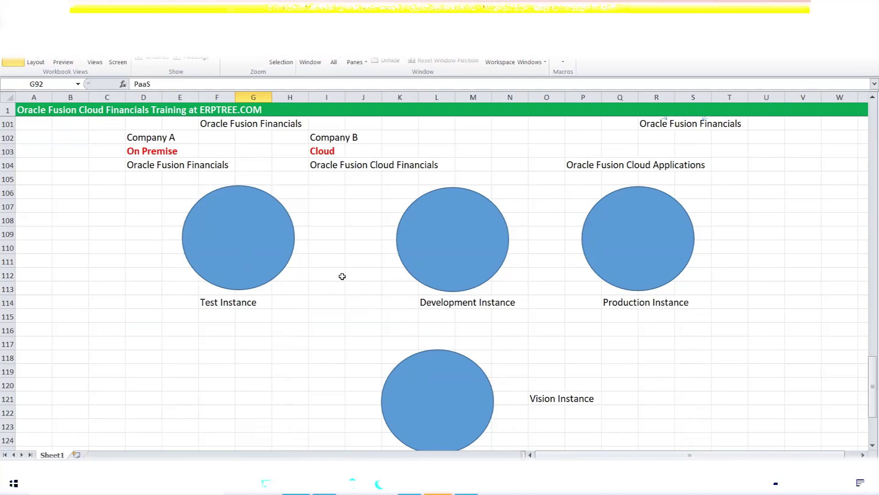
- Mark the area around the Vision Instance diagram, then move to the empty rows below it
scroll(344, 265, "down", 1)
left_click_drag(371, 311, 577, 414)
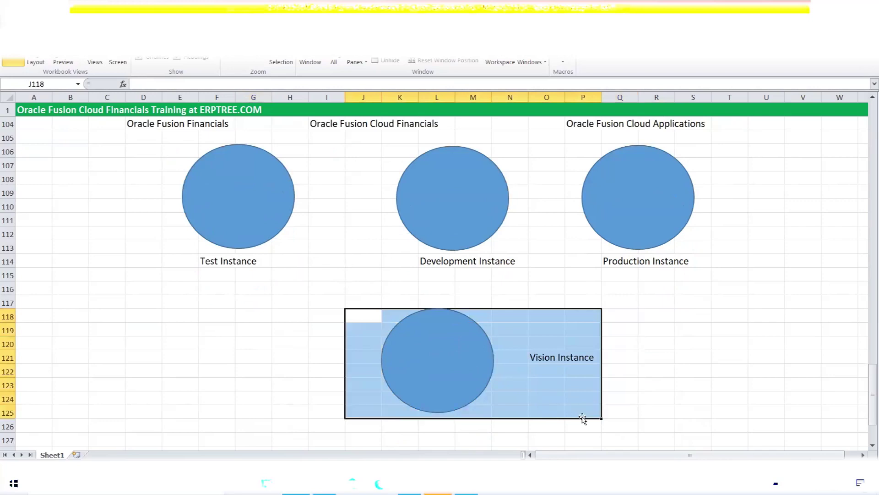
left_click(546, 359)
left_click_drag(323, 289, 614, 414)
left_click(728, 359)
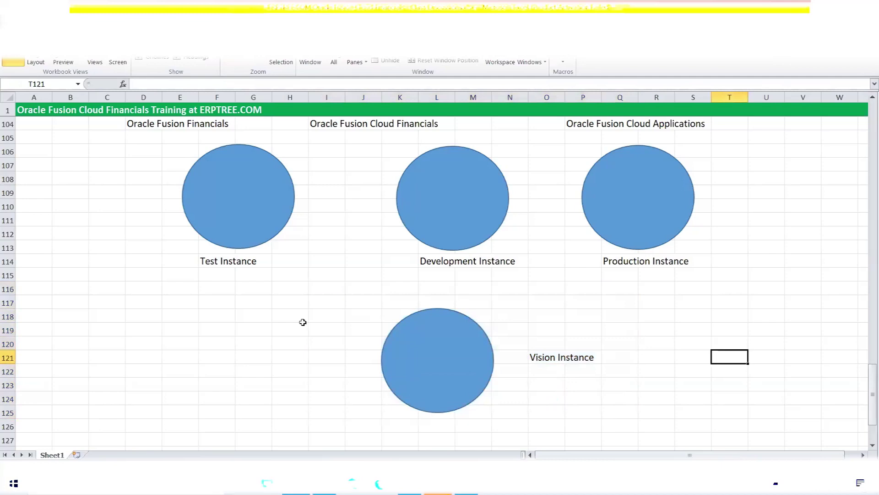
left_click(274, 326)
scroll(273, 326, "down", 6)
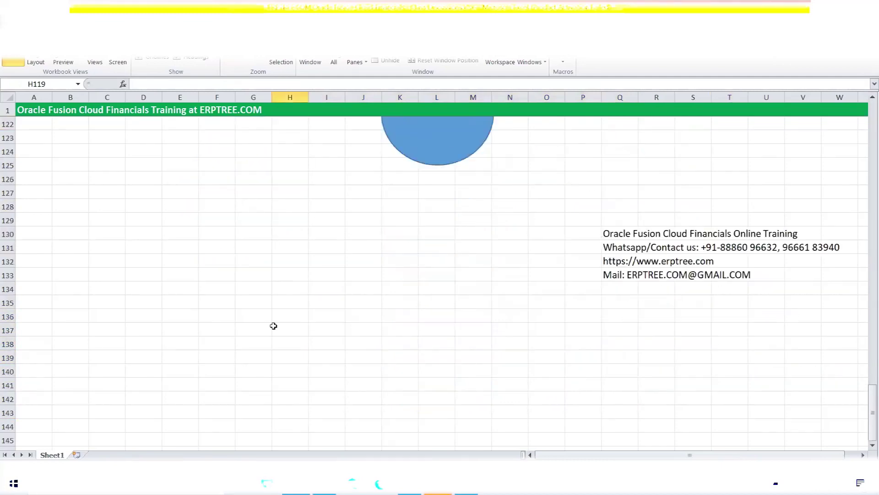
- Enter a Users heading in A129 and give all of row 129 a yellow fill
left_click(47, 220)
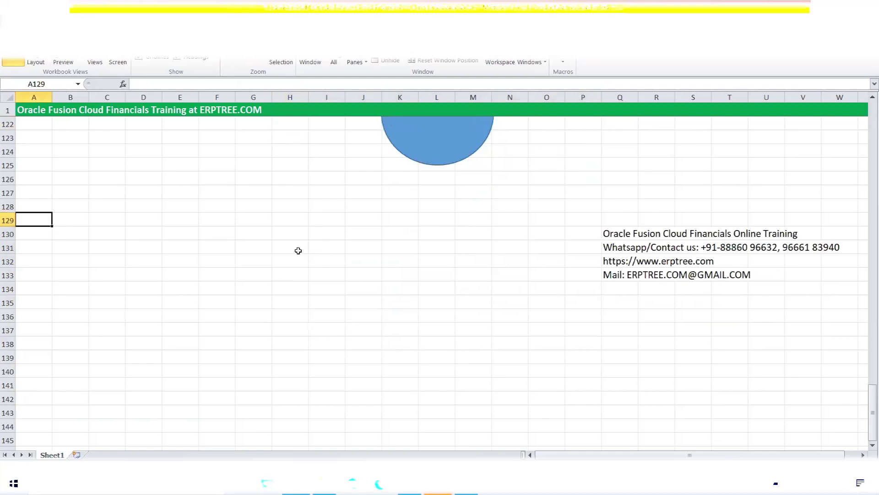
type("Users")
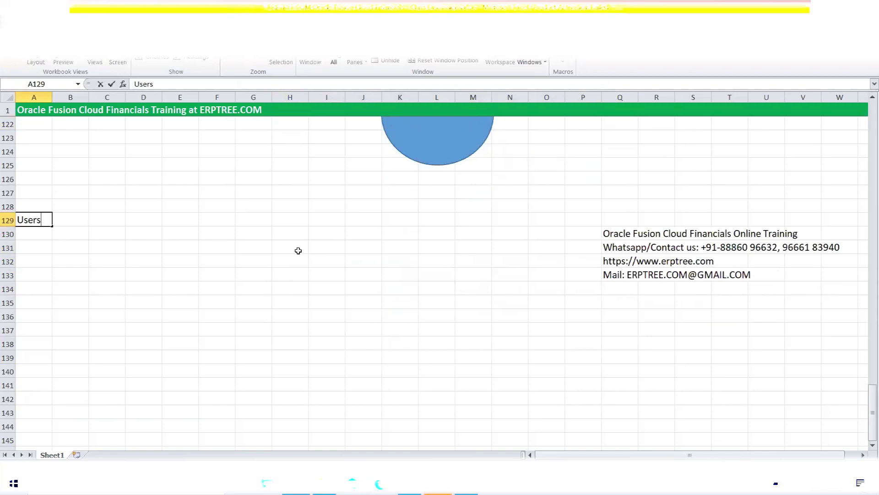
key("ctrl+Return")
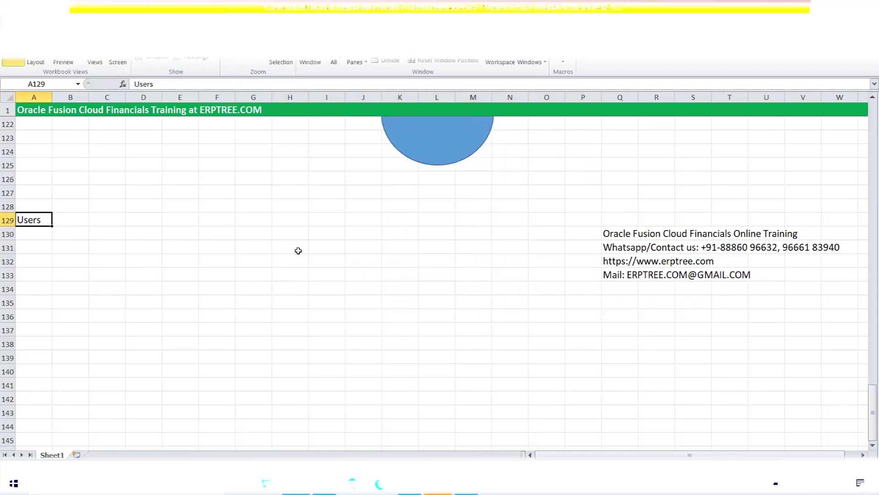
left_click(7, 220)
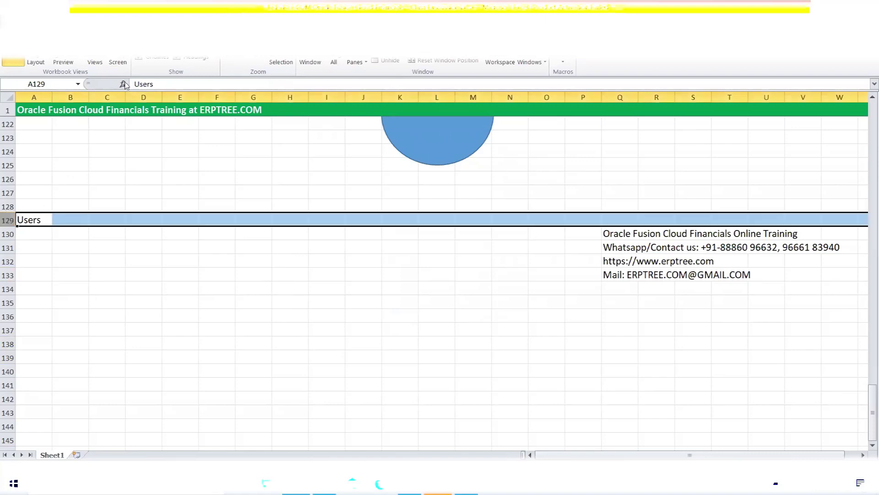
left_click(43, 24)
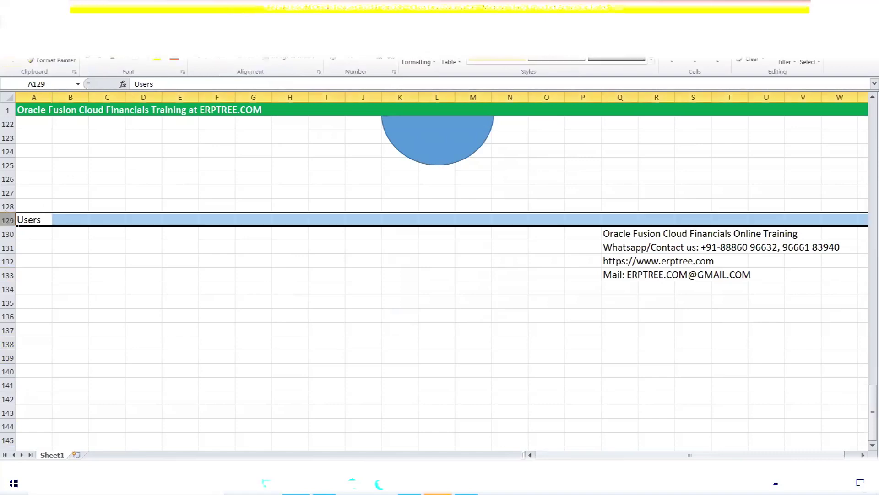
left_click(156, 60)
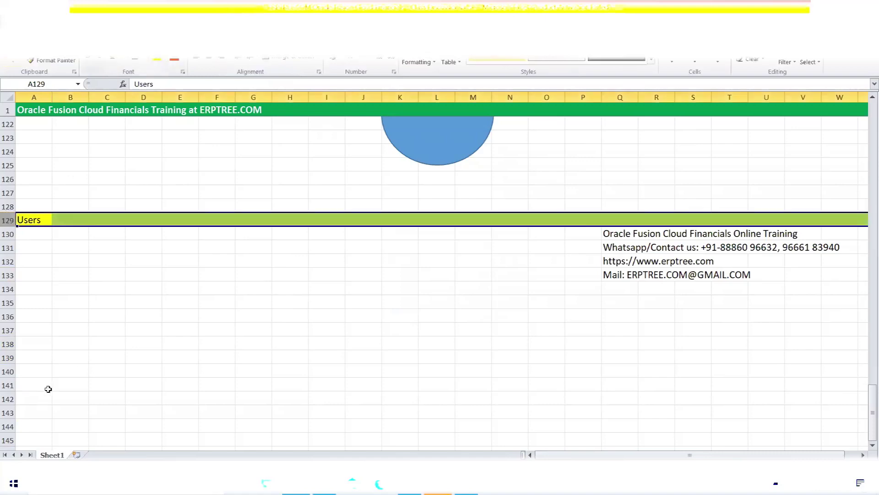
left_click(34, 235)
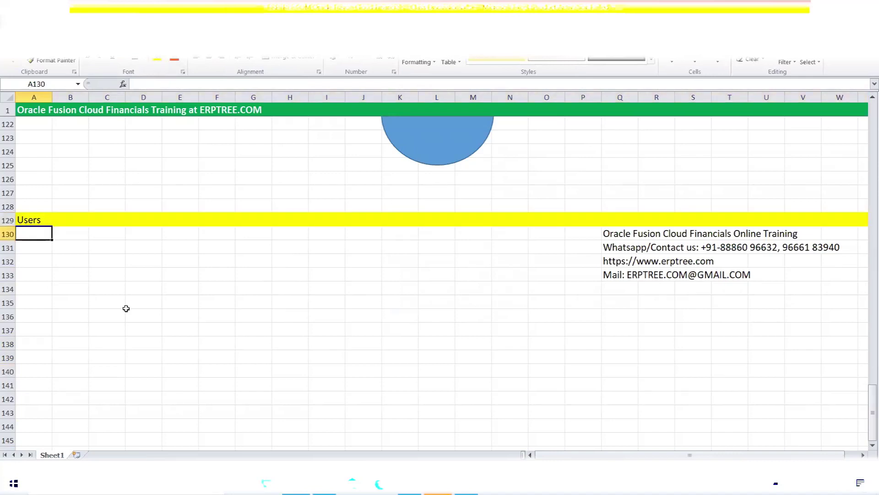
- Enter Consultant, Payables and Receivables in C131, F131 and I131
left_click(110, 248)
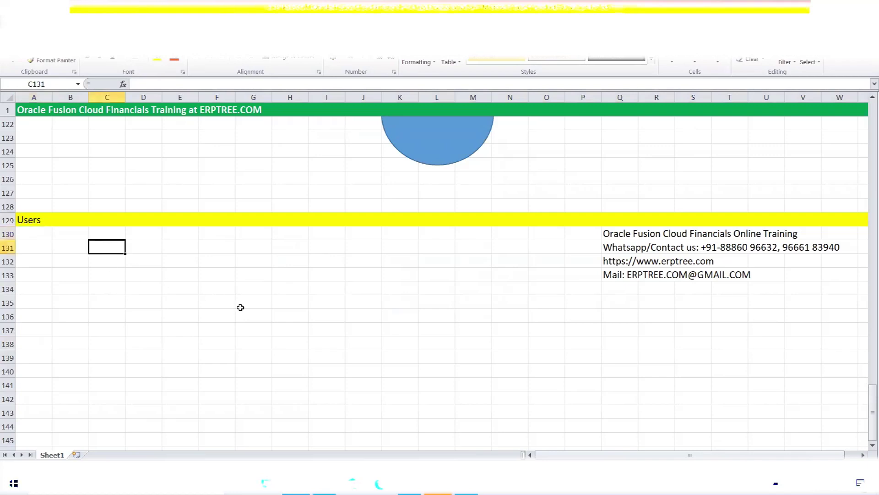
type("Consultant")
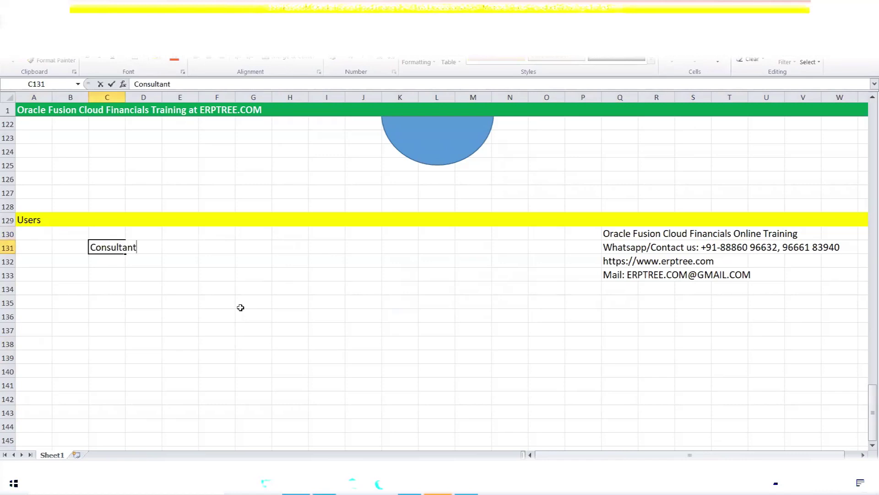
key("Tab")
key("Tab")
key("Tab")
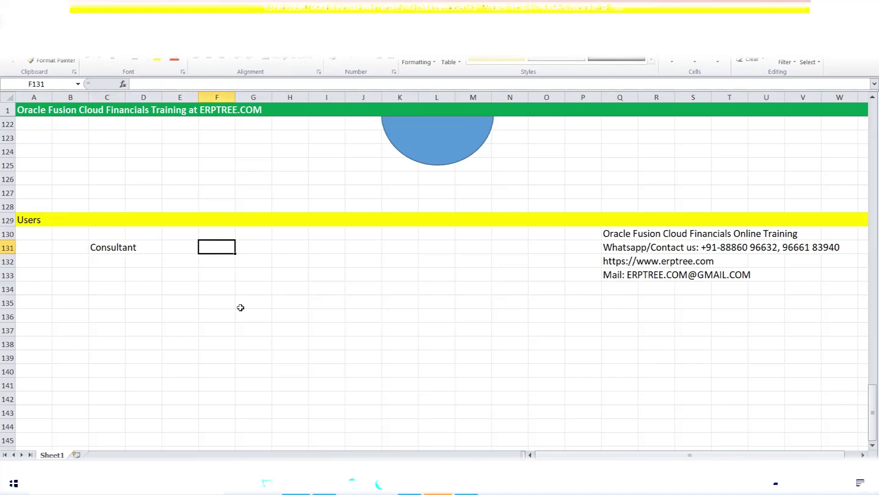
type("Payables")
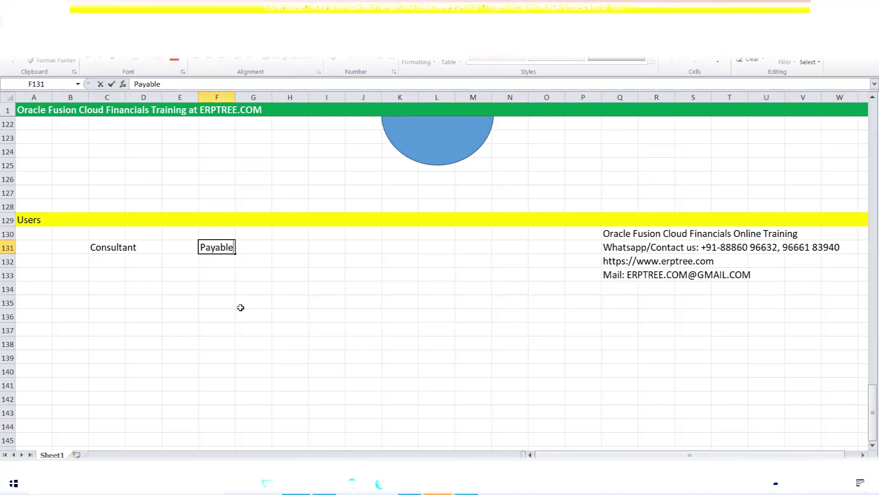
key("Tab")
key("Tab")
key("Tab")
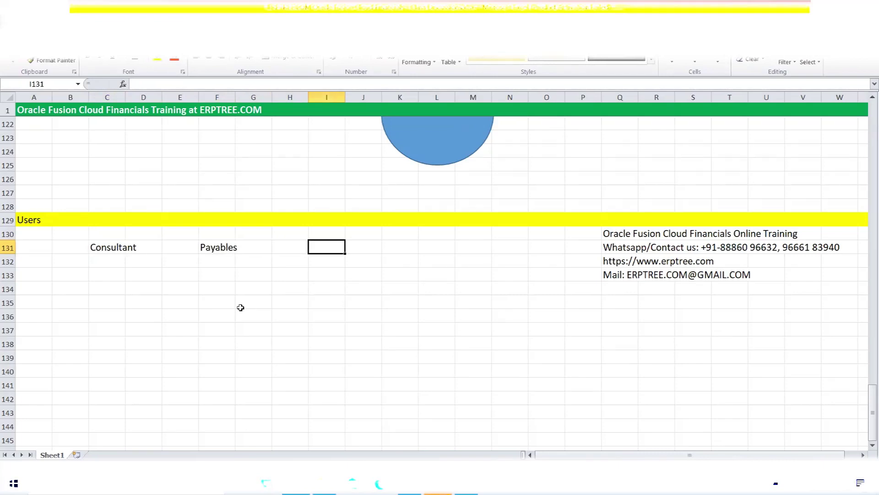
type("Receivables")
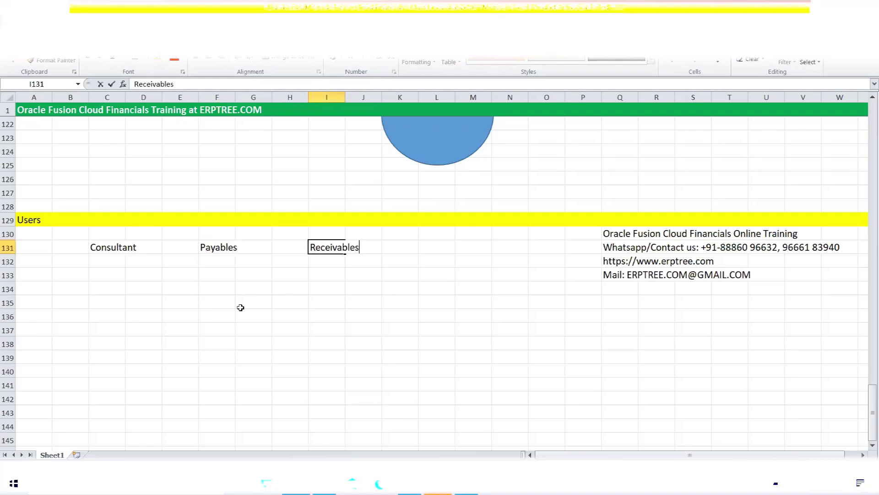
key("ctrl+Return")
- Enter You, Mr.A and Mr.B above them in C130, F130 and I130
left_click(102, 247)
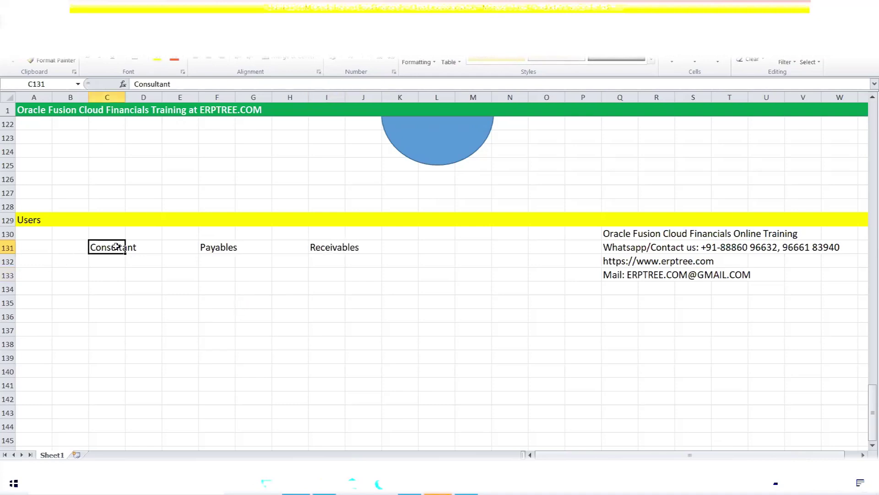
left_click(110, 236)
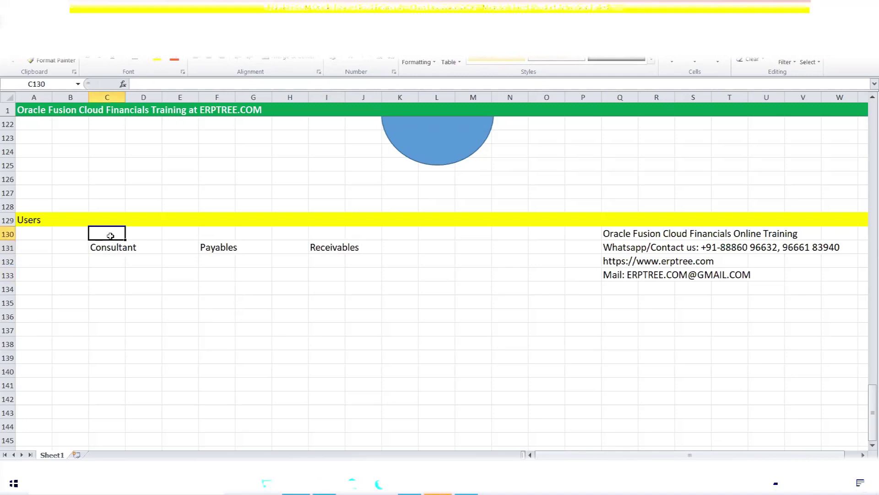
type("You")
key("Tab")
key("Tab")
key("Tab")
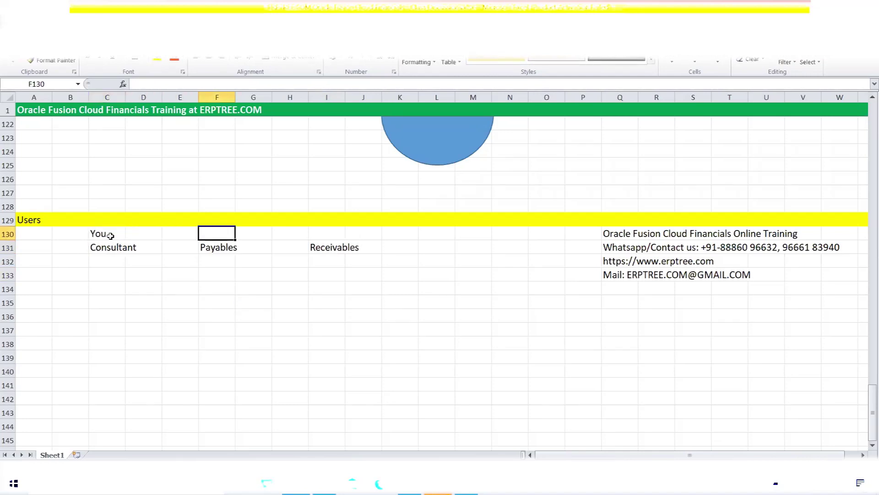
type("Mr.A")
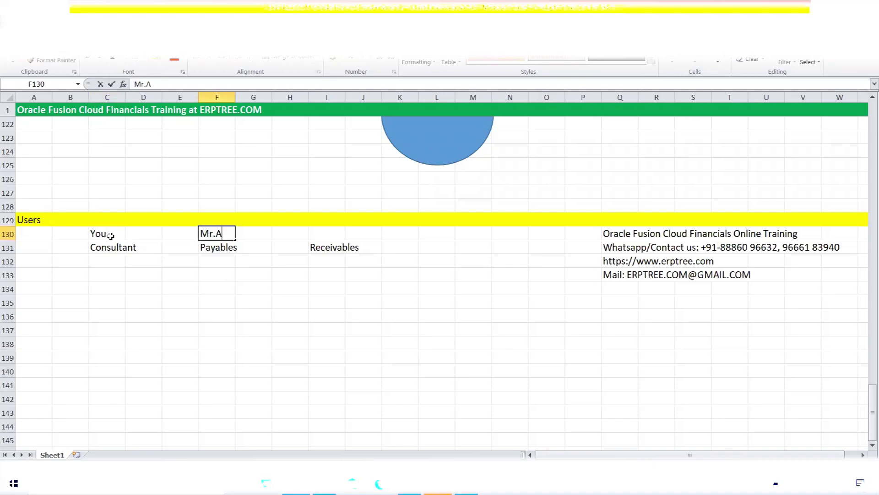
key("Tab")
key("Tab")
key("Tab")
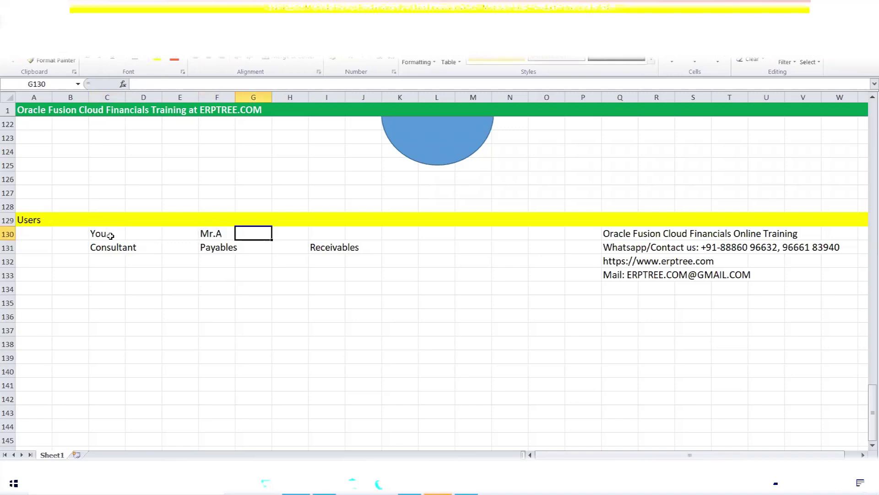
type("MR.S")
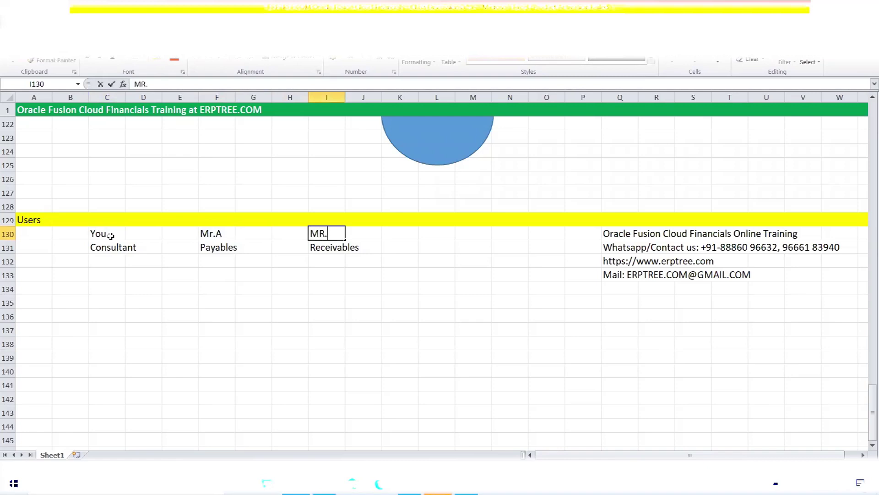
key("BackSpace")
key("BackSpace")
key("BackSpace")
type("R")
key("BackSpace")
type("r.S")
key("BackSpace")
type("B")
key("Tab")
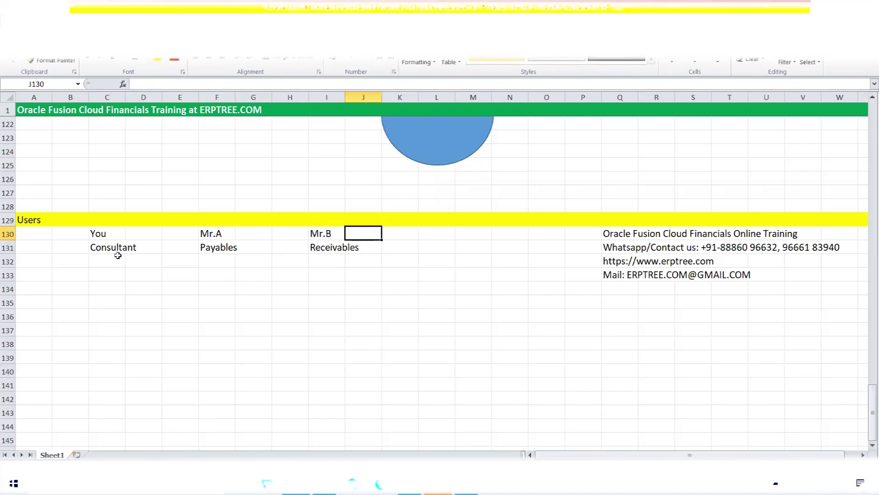
- Widen column F so Mr.A and Payables have more room
left_click(314, 250)
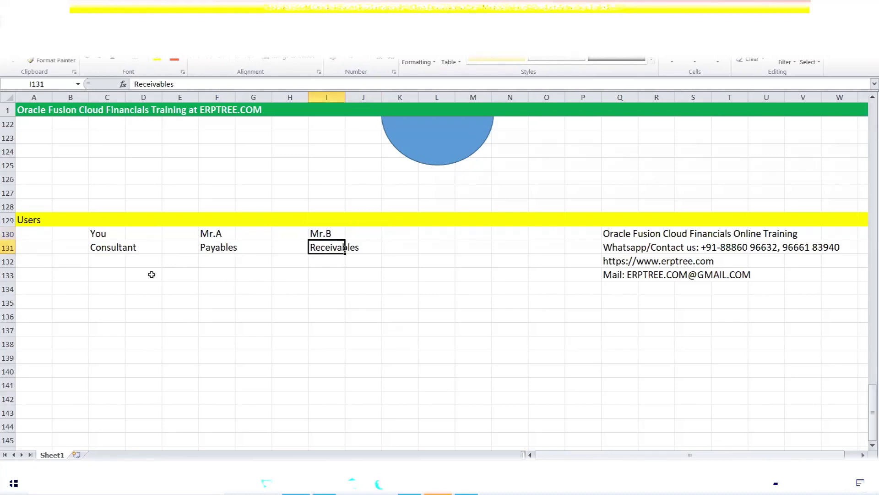
left_click(99, 247)
left_click(212, 248)
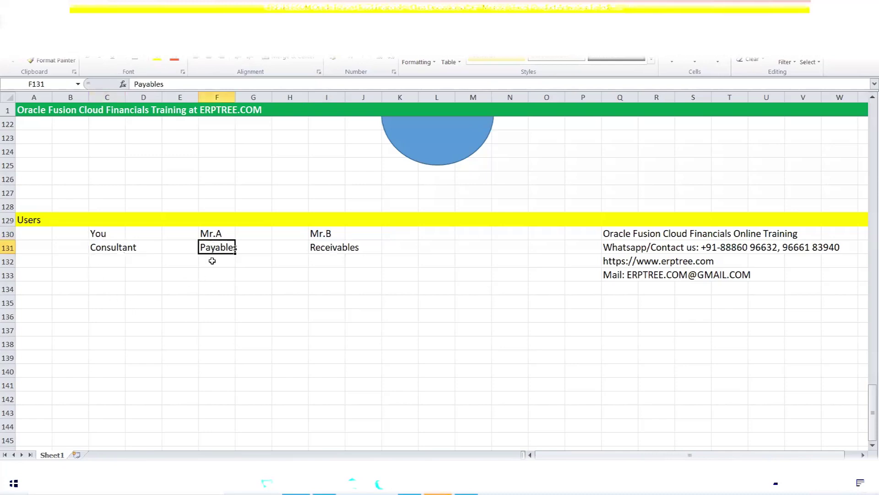
left_click(321, 248)
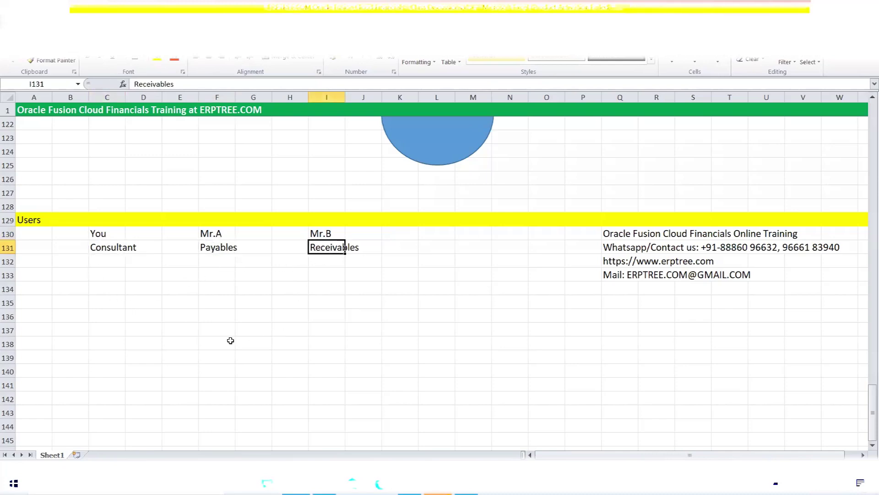
left_click_drag(98, 234, 339, 231)
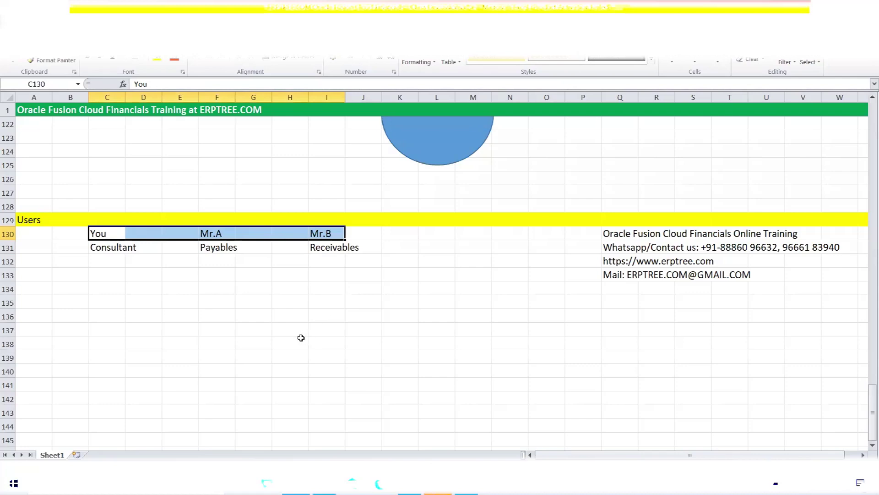
left_click(214, 247)
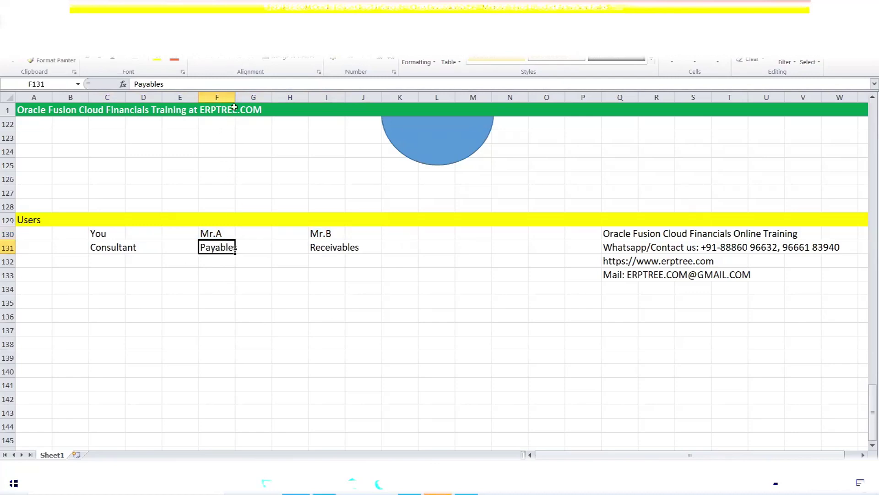
left_click_drag(235, 93, 242, 93)
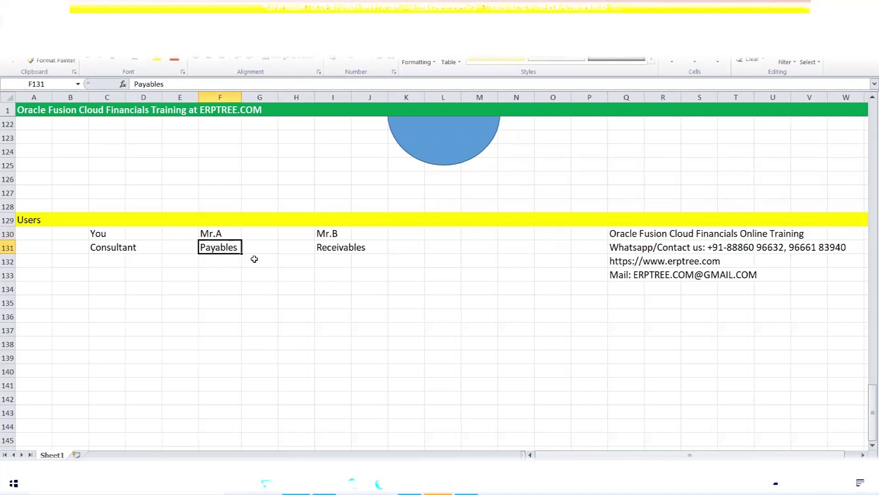
- Check the user and role entries in columns C, F and I
left_click(335, 248)
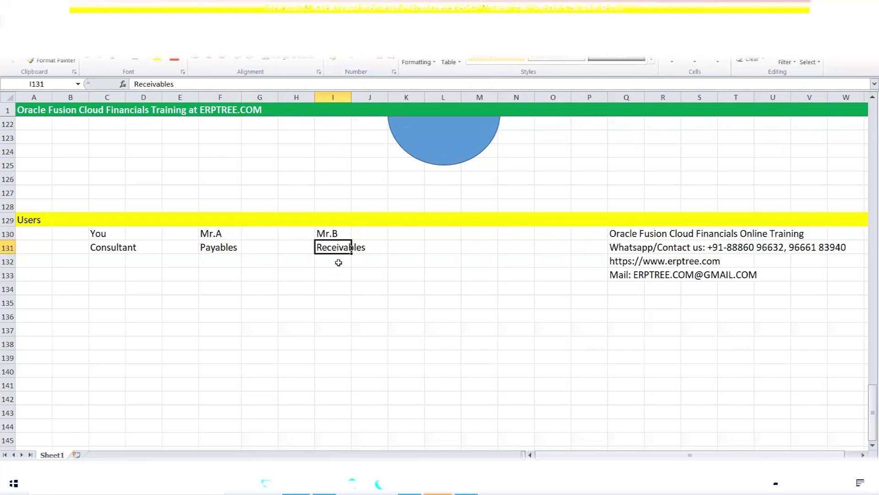
left_click(340, 265)
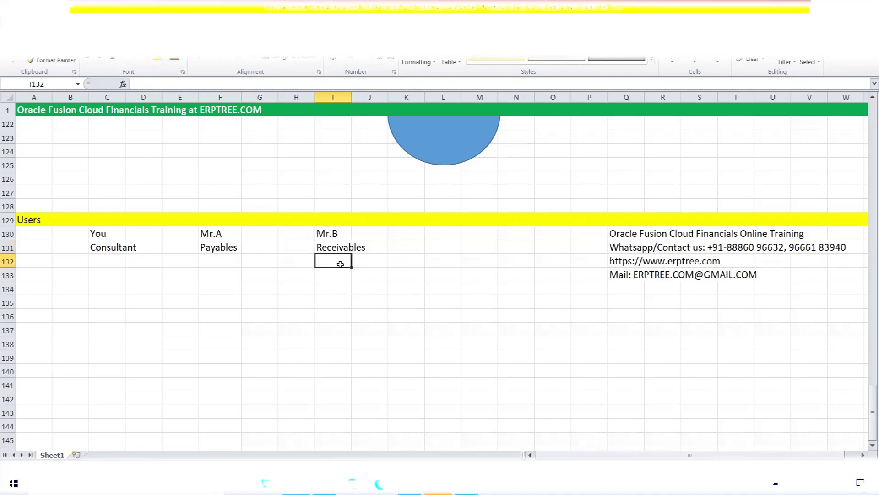
left_click(102, 234)
left_click(94, 248)
left_click(92, 261)
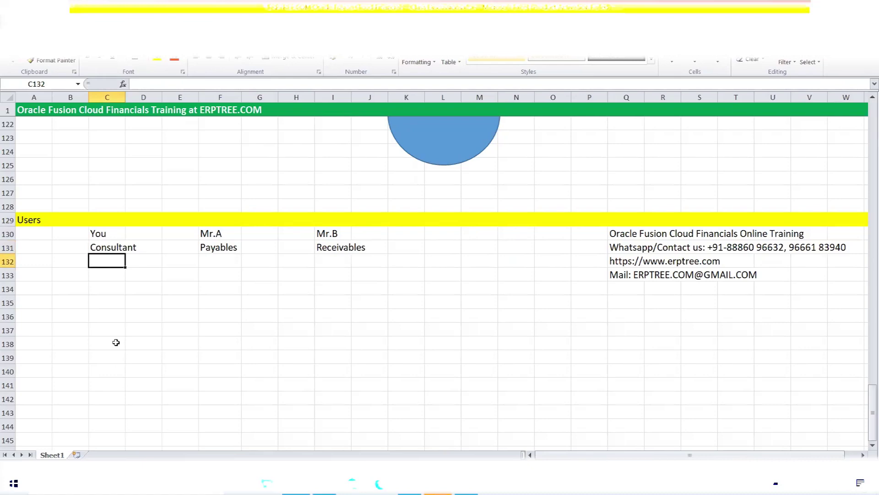
scroll(248, 330, "up", 3)
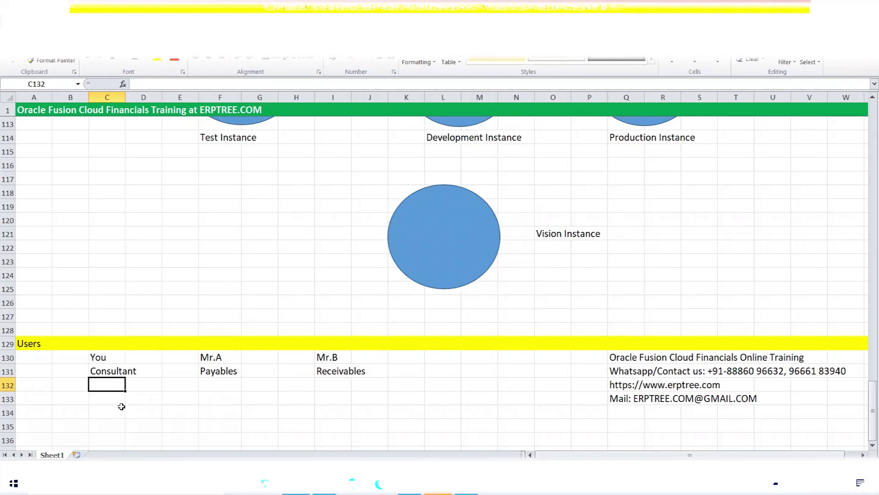
left_click(223, 371)
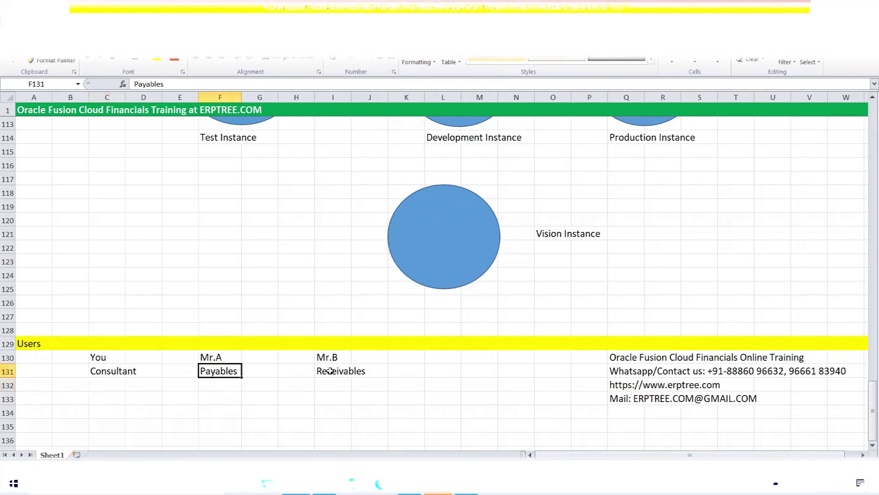
left_click(328, 371)
- Clear Mr.A, Mr.B, Payables and Receivables from F130:J131
left_click_drag(203, 357, 369, 369)
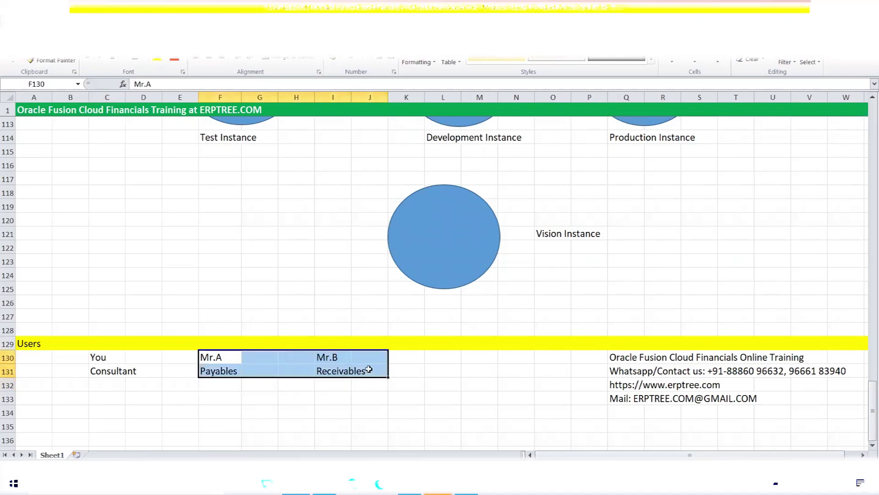
key("Delete")
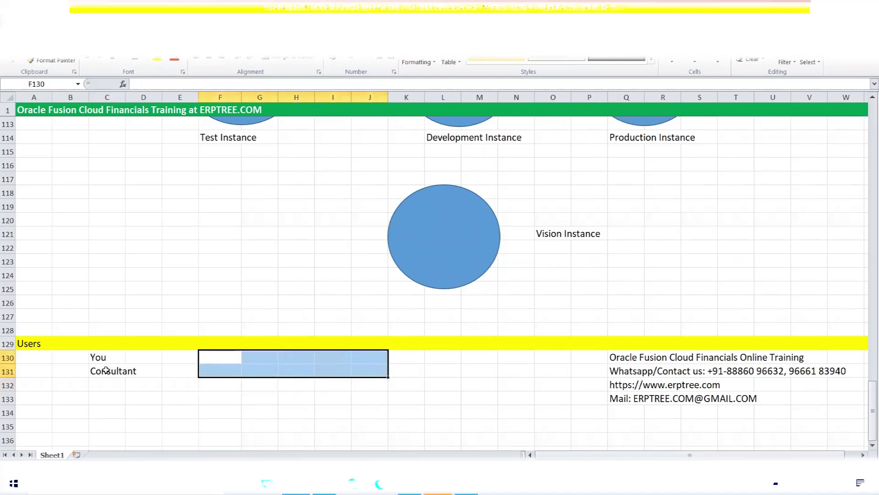
scroll(358, 296, "up", 3)
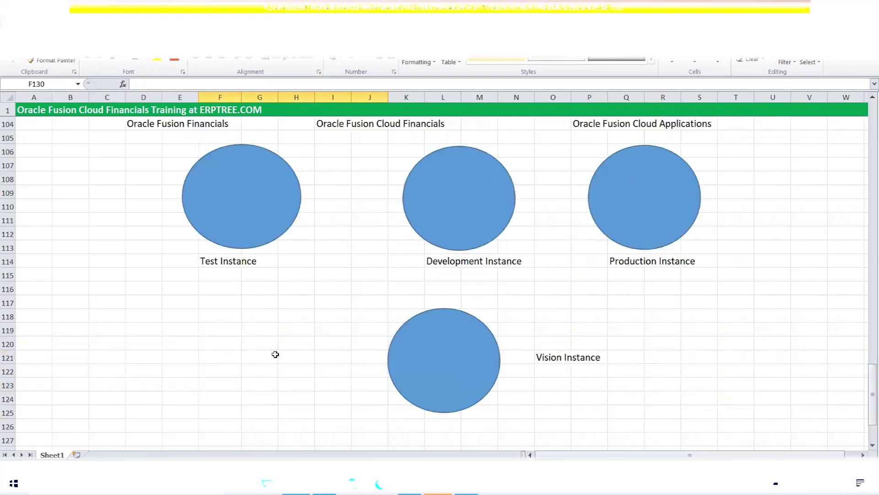
scroll(274, 355, "down", 4)
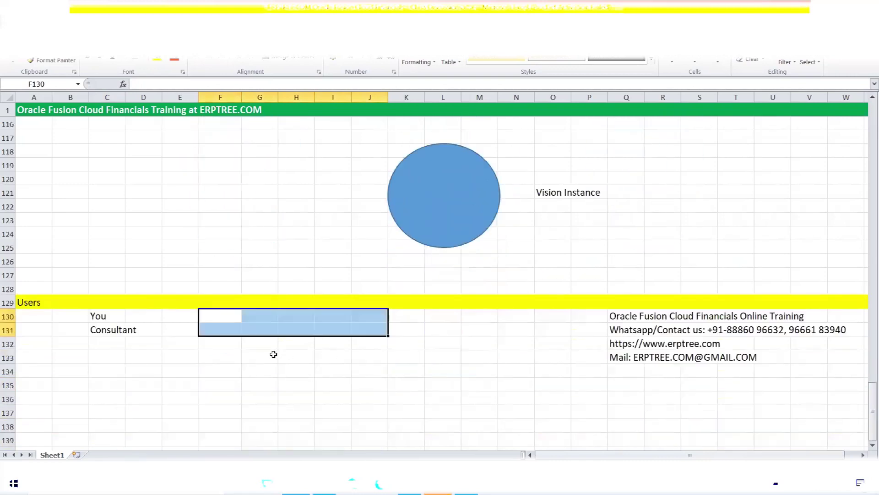
- Clear You and Consultant from C130:C131, leaving A130 selected
left_click(103, 334)
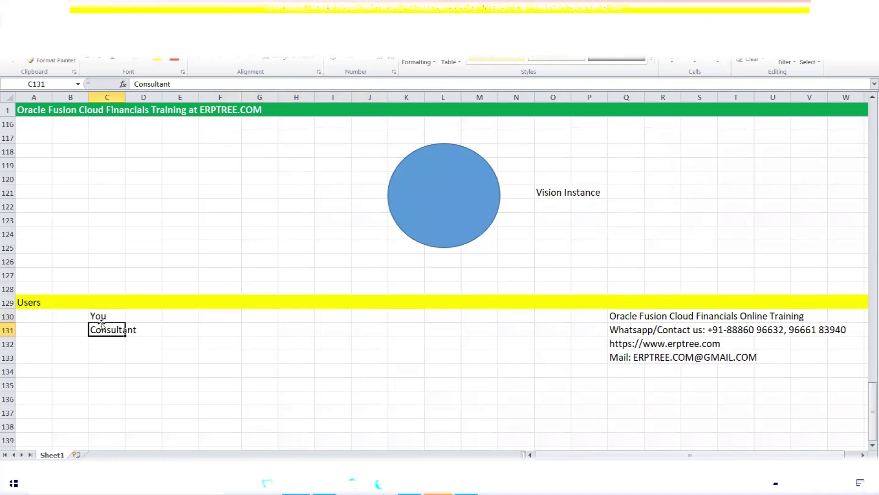
left_click_drag(96, 315, 111, 327)
key("Delete")
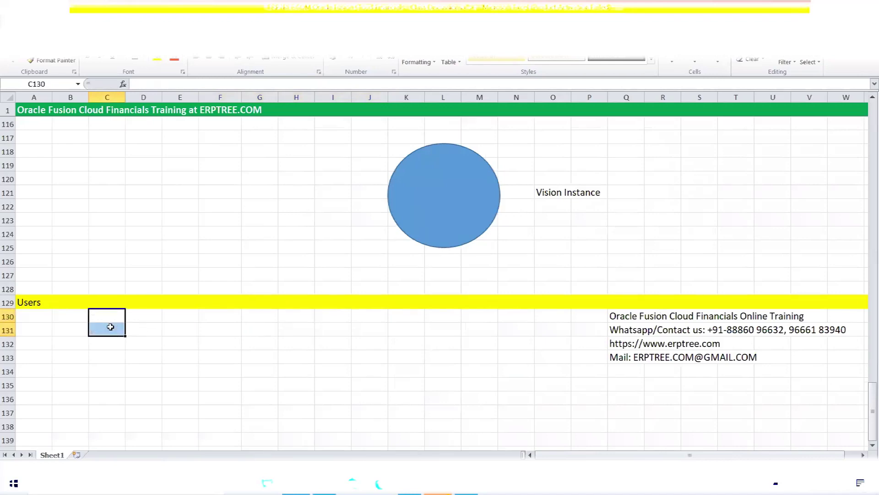
left_click(43, 313)
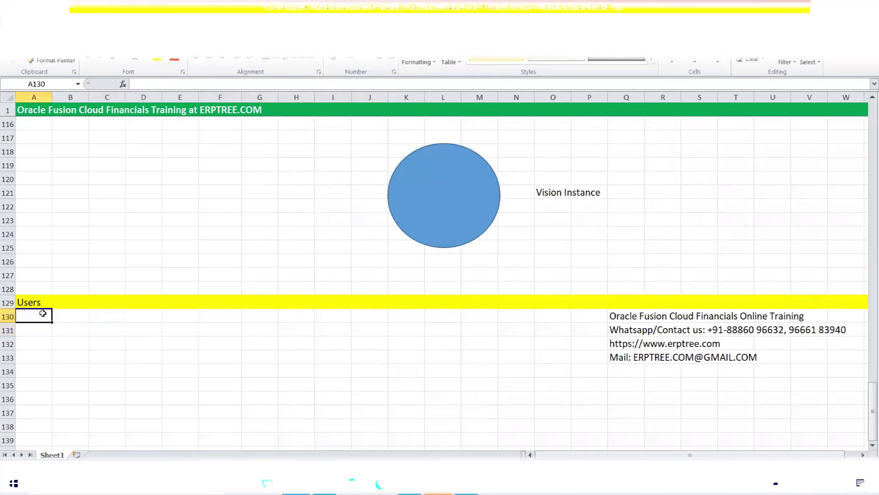
scroll(187, 350, "down", 4)
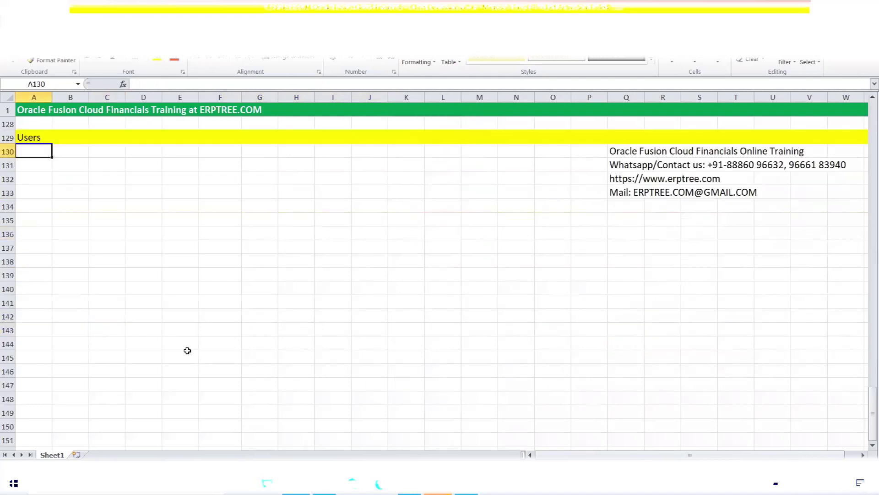
scroll(188, 341, "up", 1)
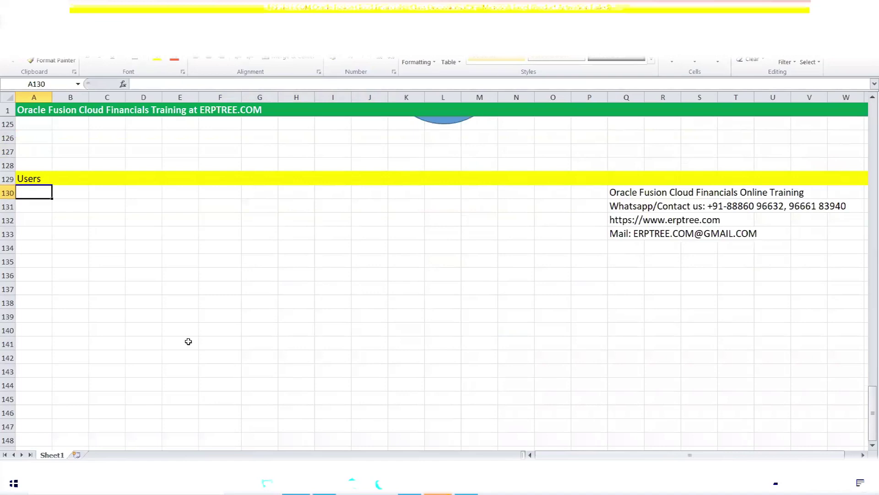
- Put Application Implementation Consultant in A131 under a Role heading in A130
type("Applic")
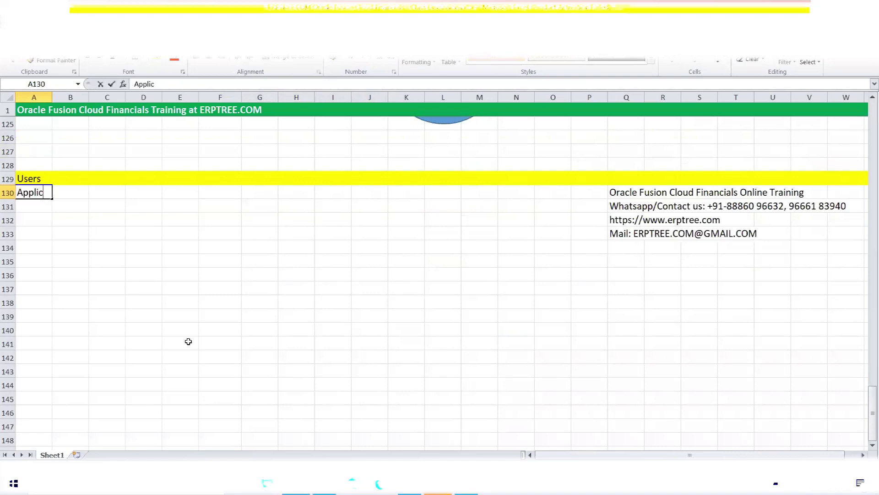
type("ation Implementation ")
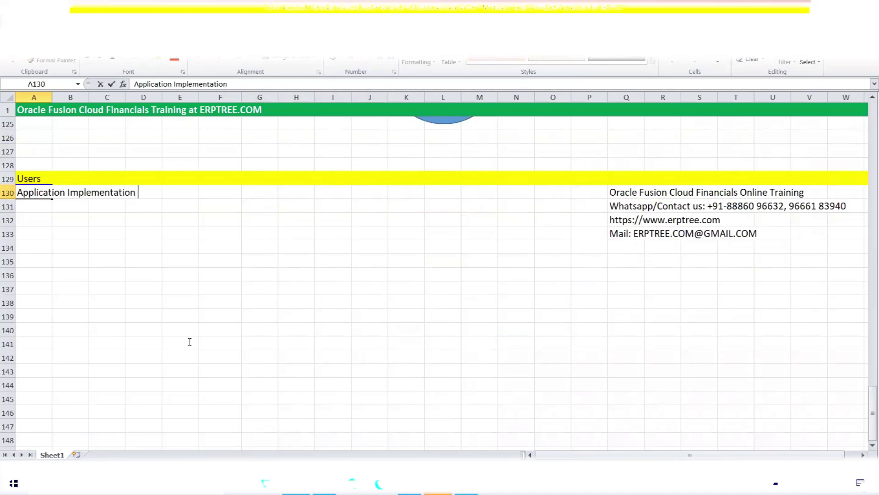
type("Consultant")
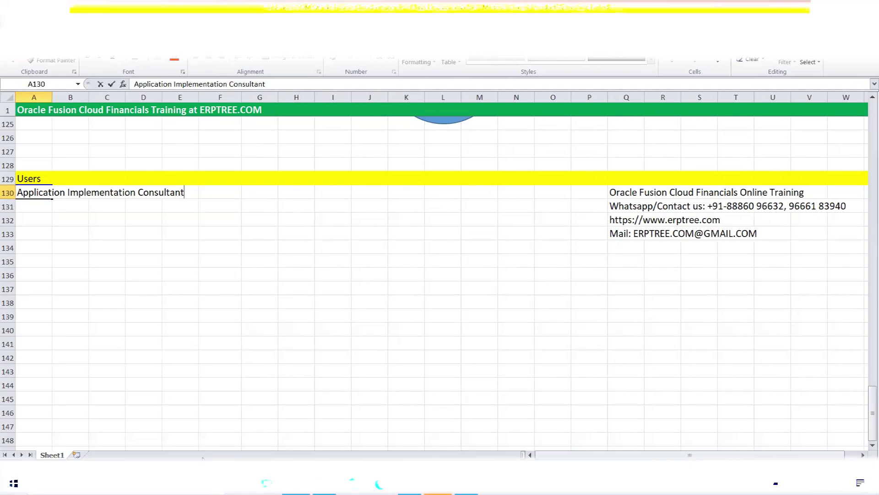
left_click(35, 204)
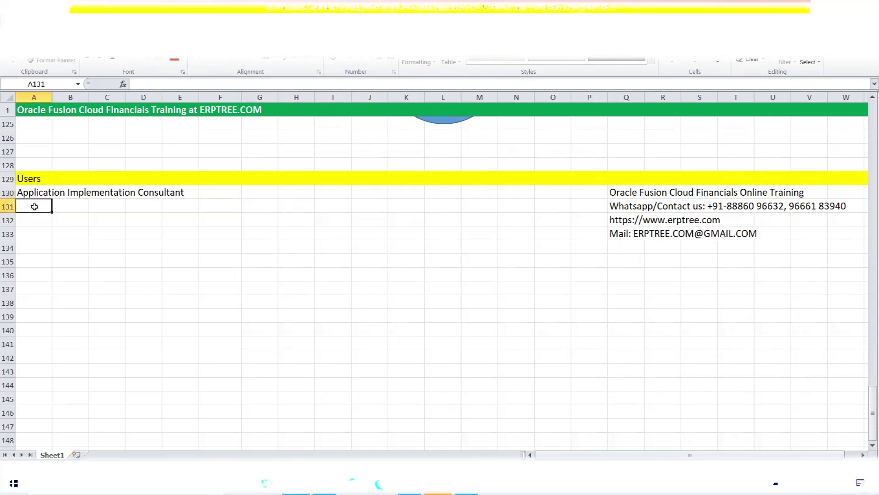
left_click(37, 192)
key("ctrl+c")
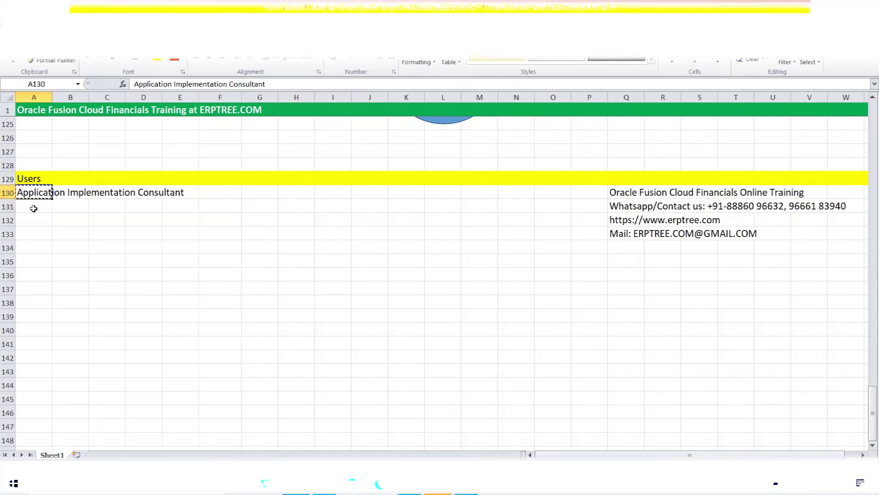
left_click(34, 206)
key("ctrl+v")
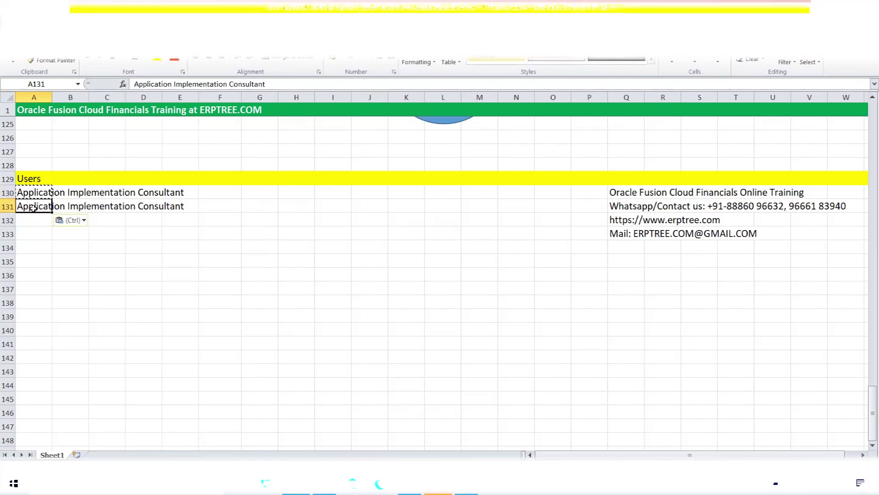
left_click(43, 192)
type("R")
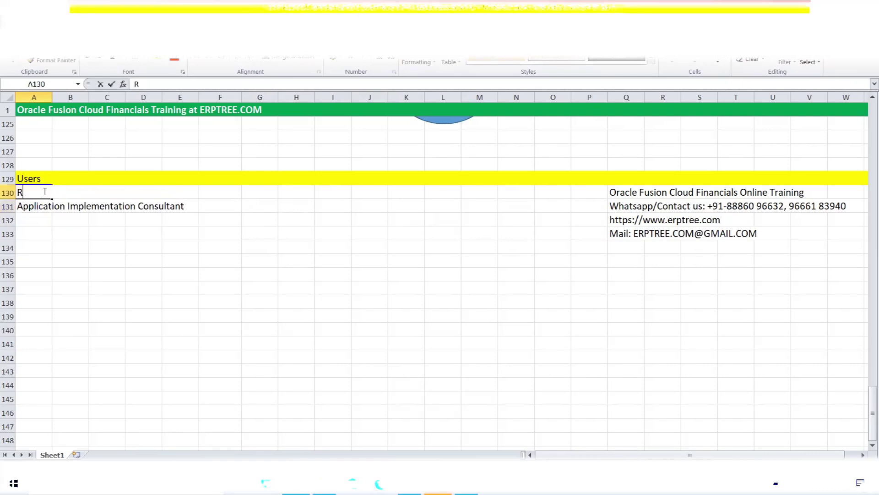
type("ole")
key("ctrl+Return")
left_click(44, 210)
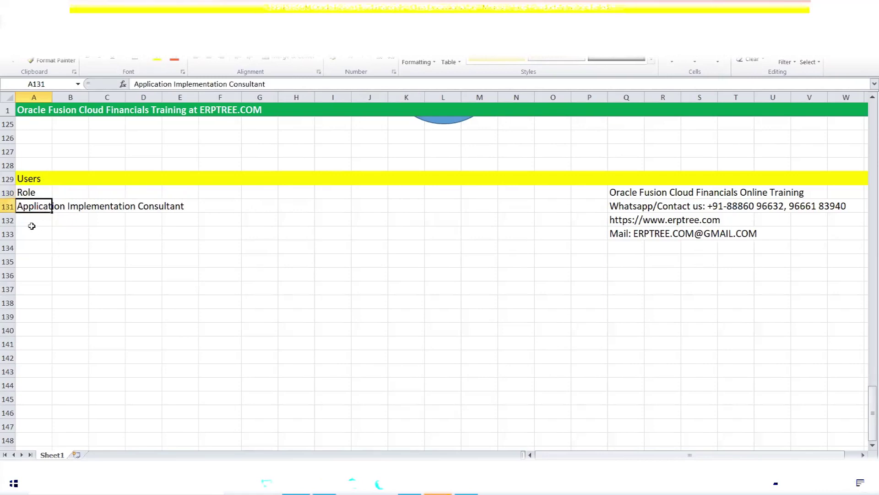
- Add IT Security Manager in A132 and change the A130 heading to Roles
left_click(29, 221)
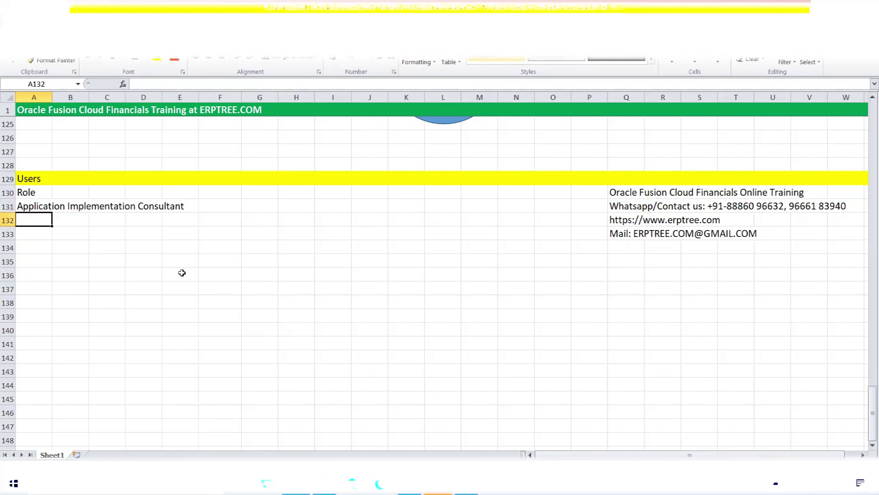
type("IT Secur")
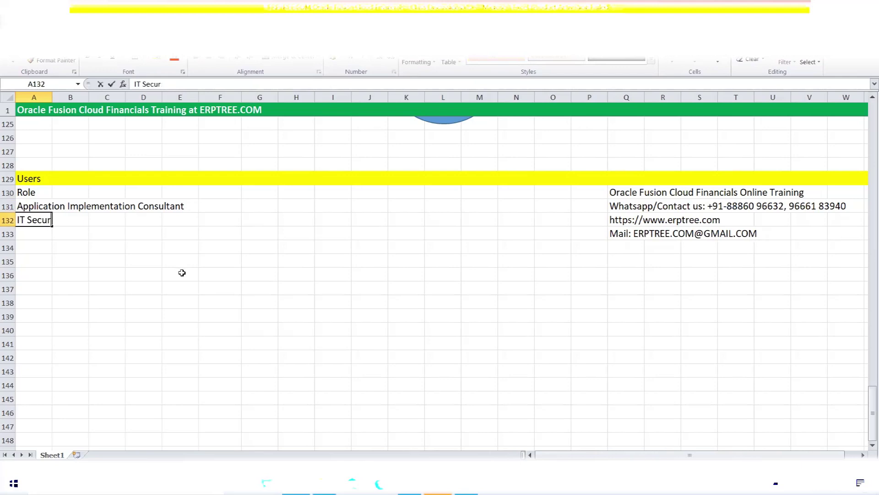
type("ity Manager")
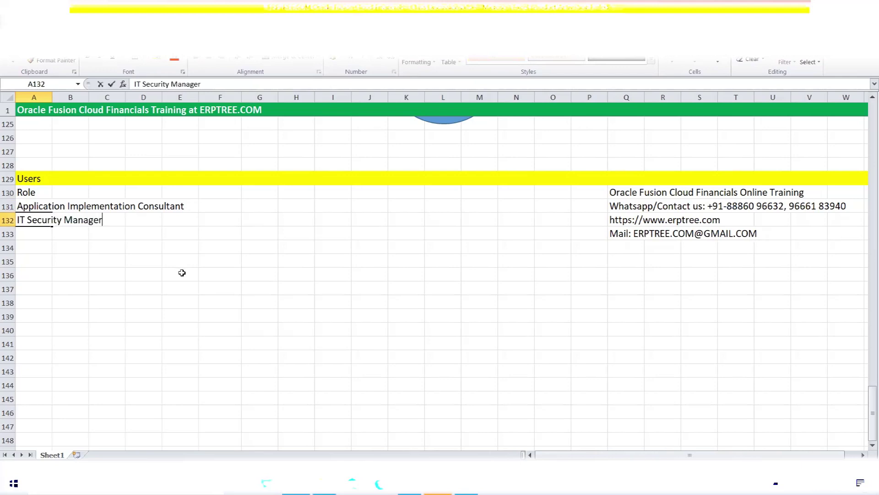
key("ctrl+Return")
left_click(38, 192)
double_click(38, 192)
type("s")
key("ctrl+Return")
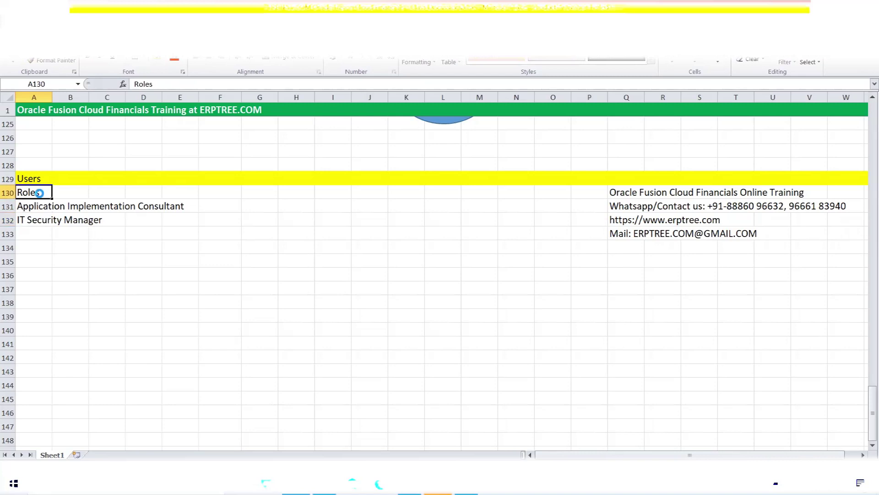
- Append ': Setups' to the Application Implementation Consultant entry in A131
left_click(44, 177)
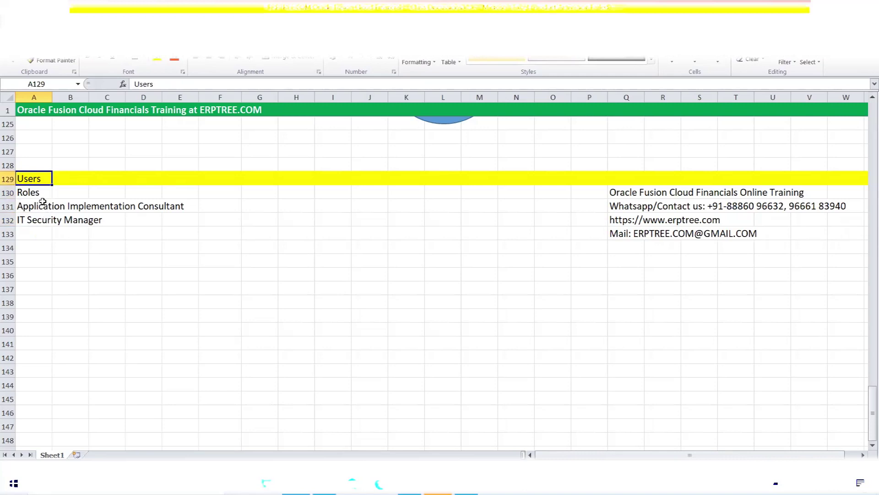
left_click_drag(36, 204, 177, 220)
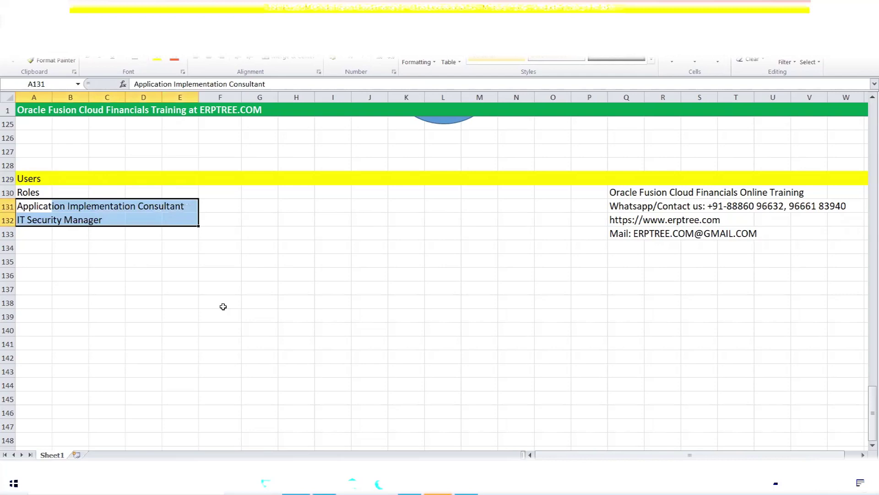
left_click(28, 207)
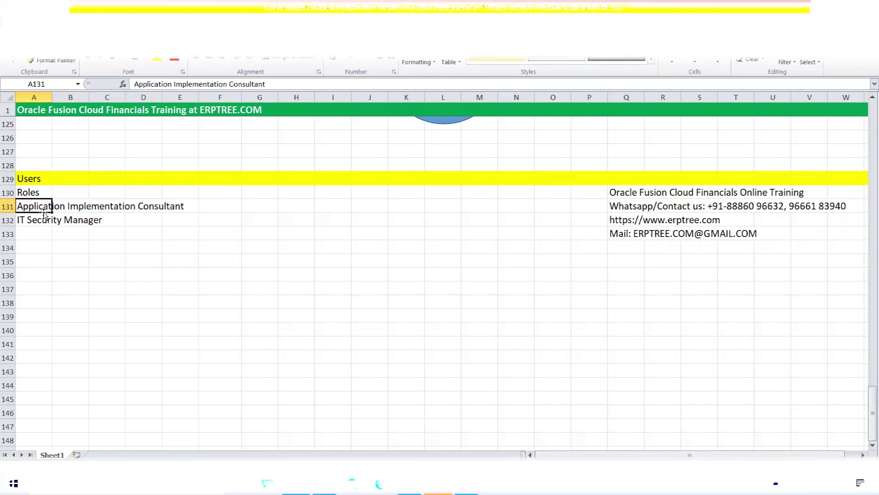
left_click(284, 83)
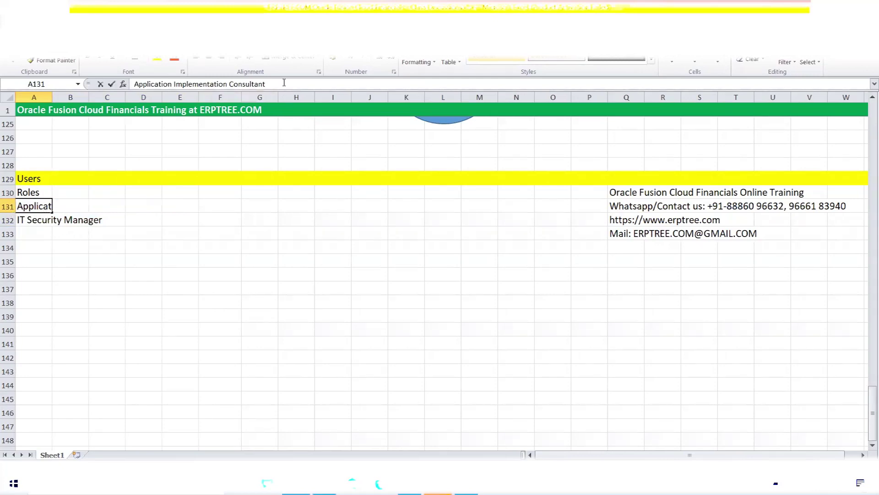
type(": Setups")
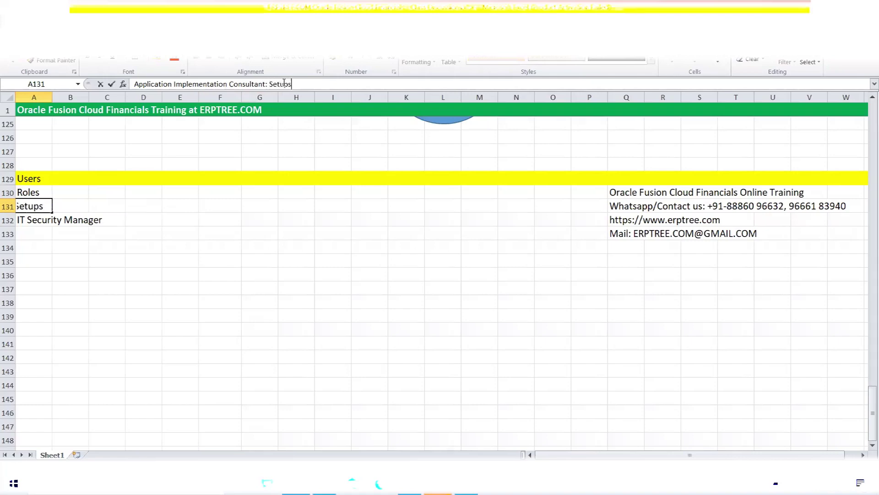
left_click(252, 259)
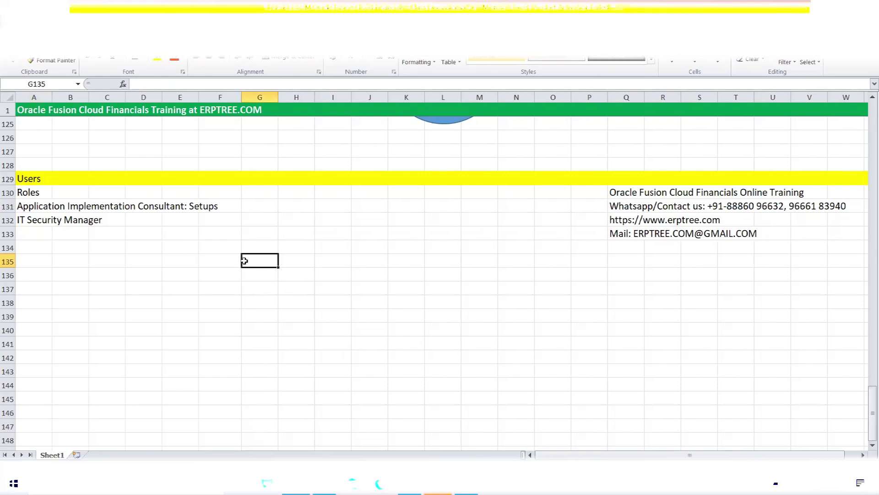
scroll(274, 208, "up", 13)
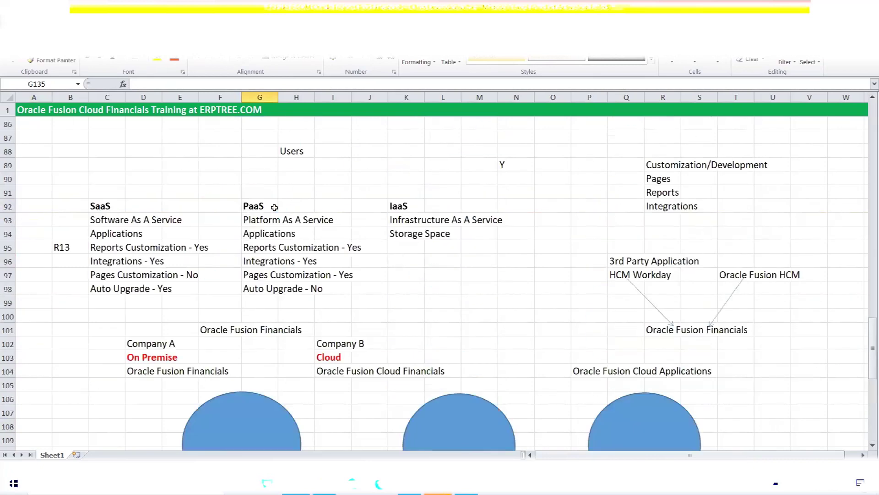
scroll(274, 208, "up", 17)
scroll(274, 207, "up", 2)
scroll(288, 218, "down", 2)
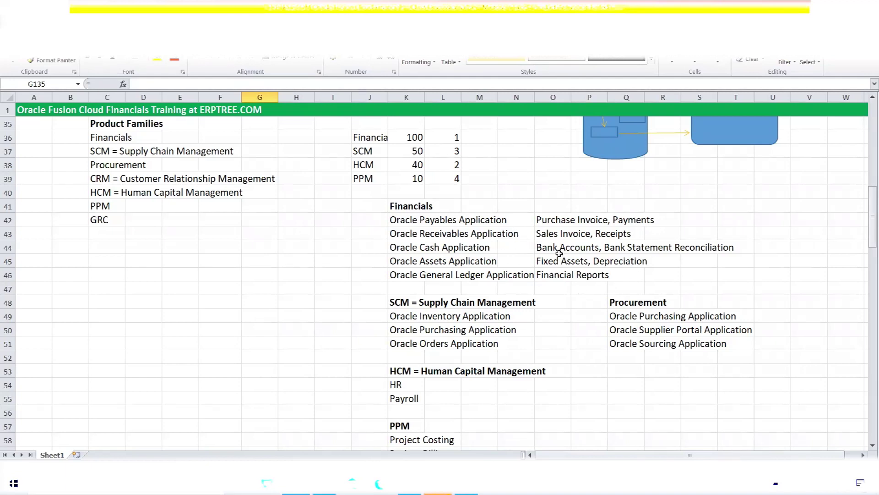
scroll(336, 242, "down", 17)
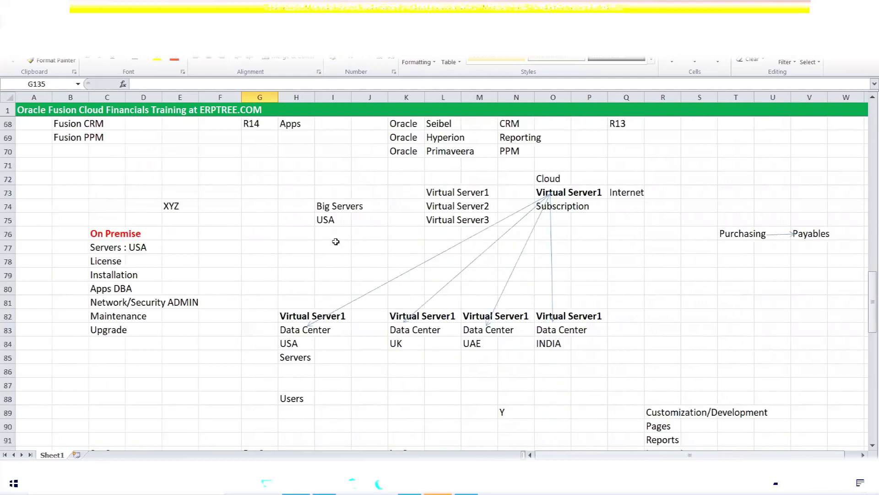
scroll(335, 241, "down", 12)
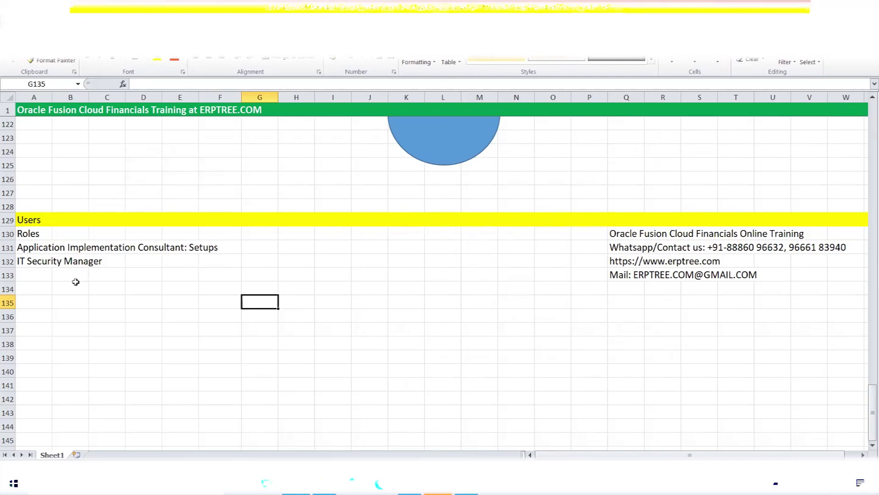
left_click(21, 262)
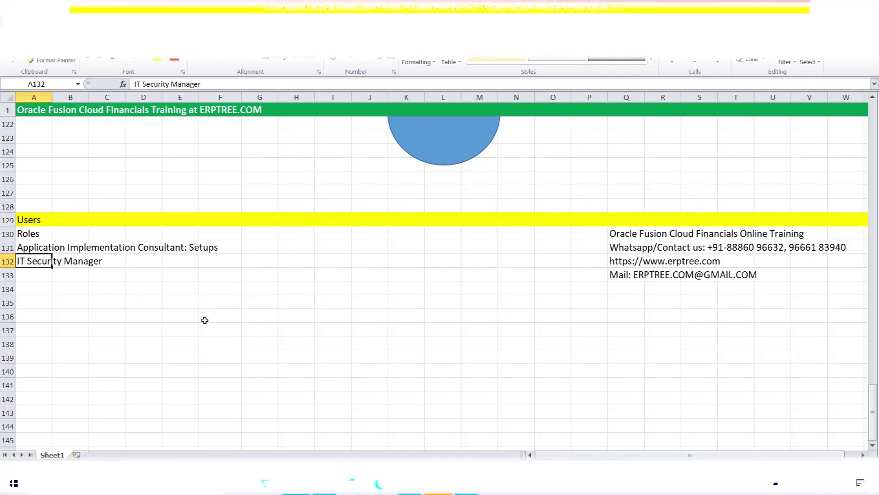
left_click_drag(21, 260, 93, 259)
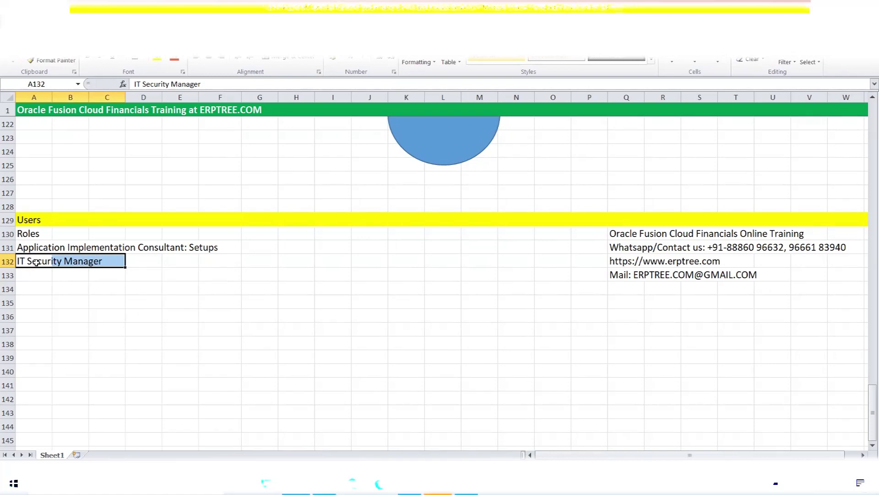
- Append ': Users' to the IT Security Manager entry in A132
left_click(40, 262)
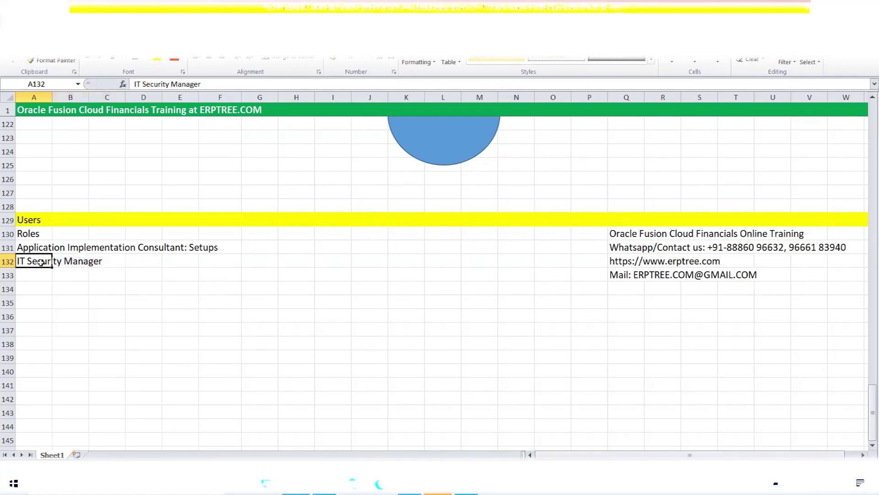
left_click(219, 85)
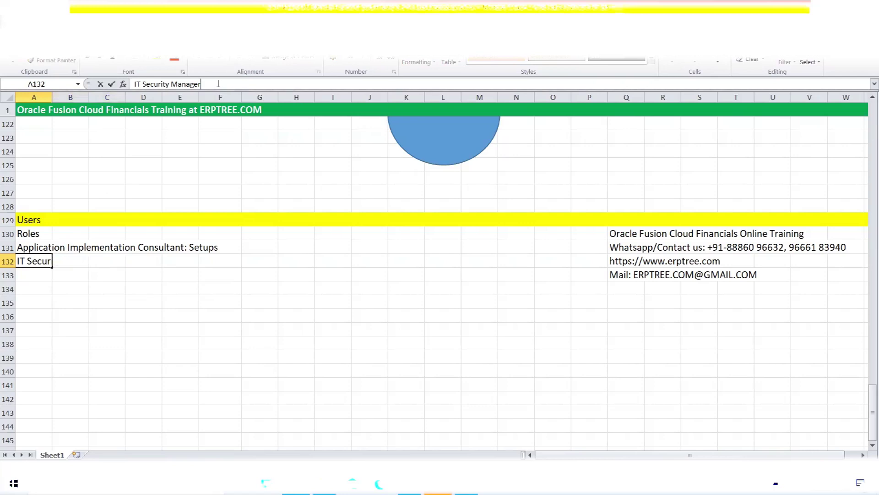
type(": Users")
key("Tab")
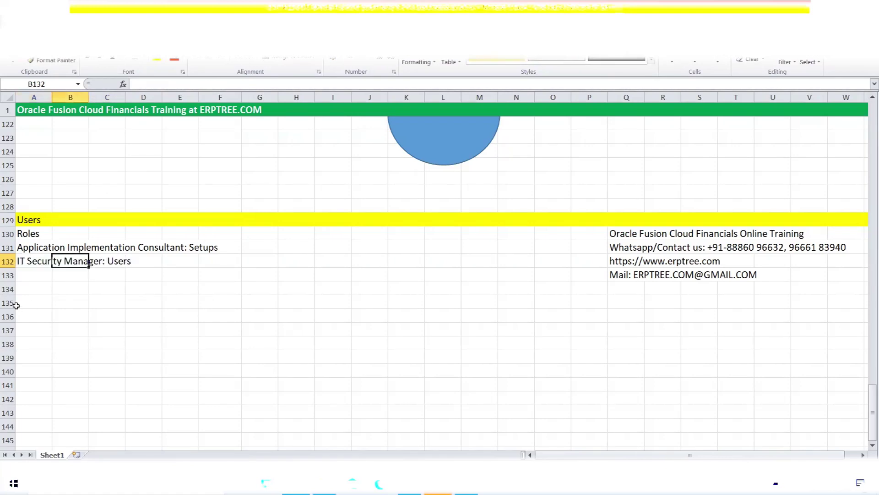
left_click(30, 276)
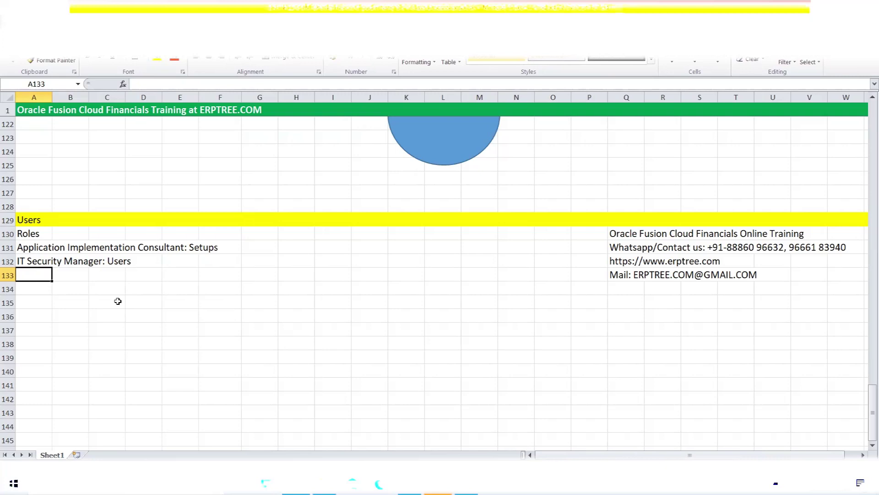
left_click(31, 223)
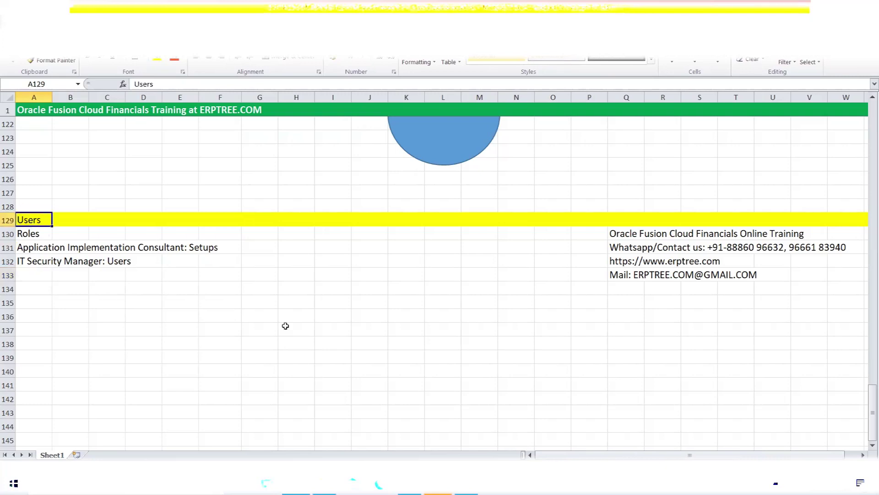
scroll(286, 325, "up", 7)
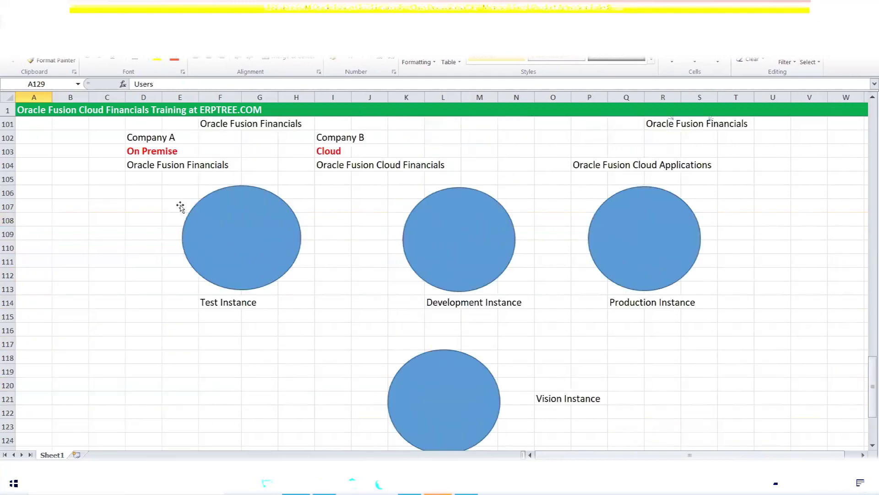
left_click(179, 188)
left_click_drag(179, 188, 712, 327)
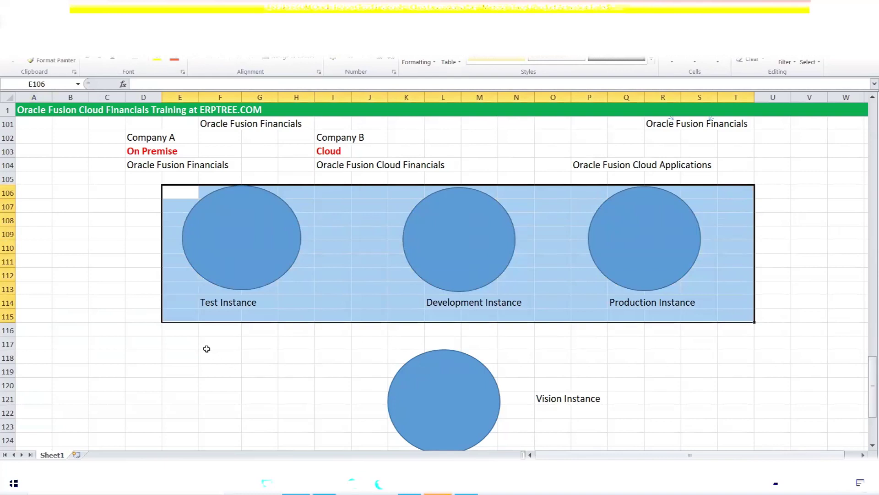
scroll(207, 351, "down", 5)
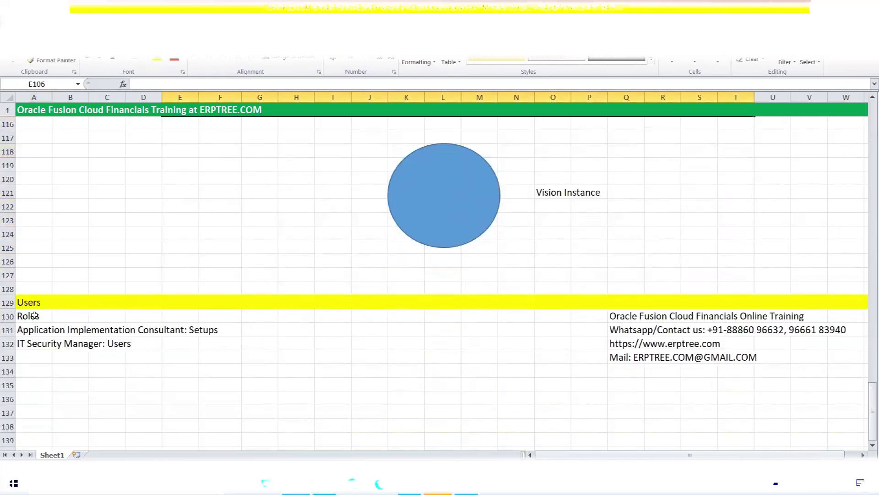
left_click(35, 328)
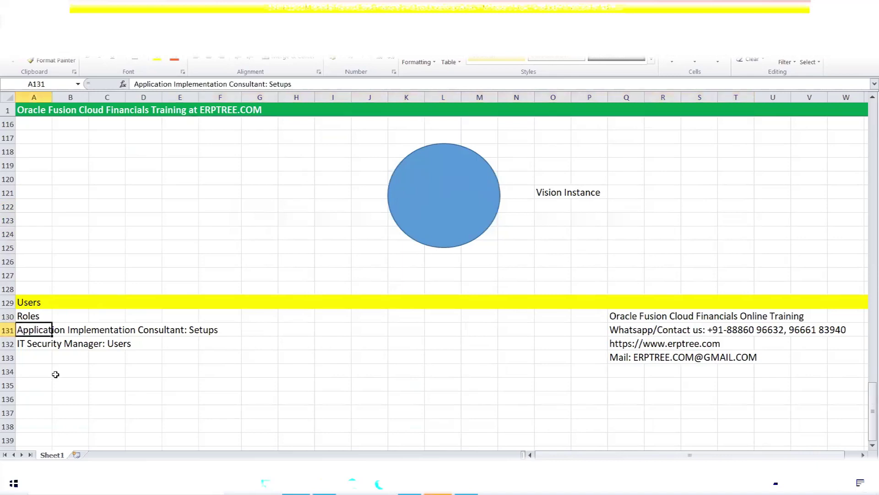
left_click(32, 346)
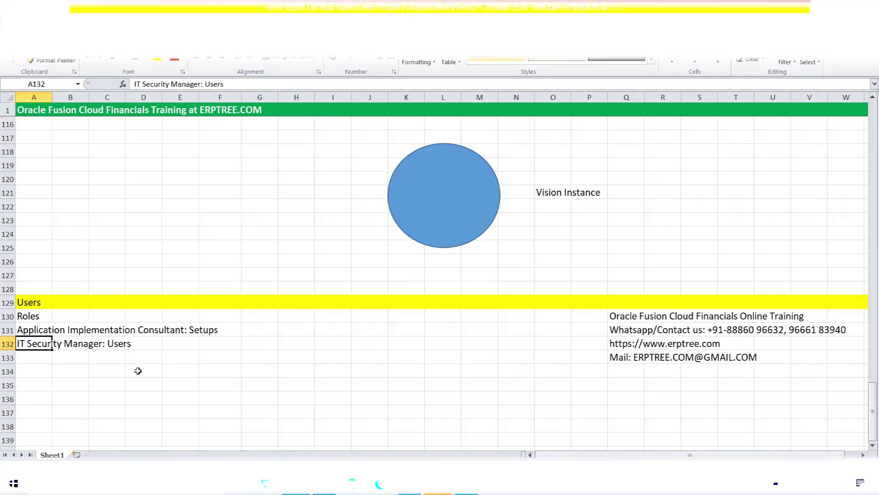
left_click(31, 331)
left_click_drag(30, 331, 208, 342)
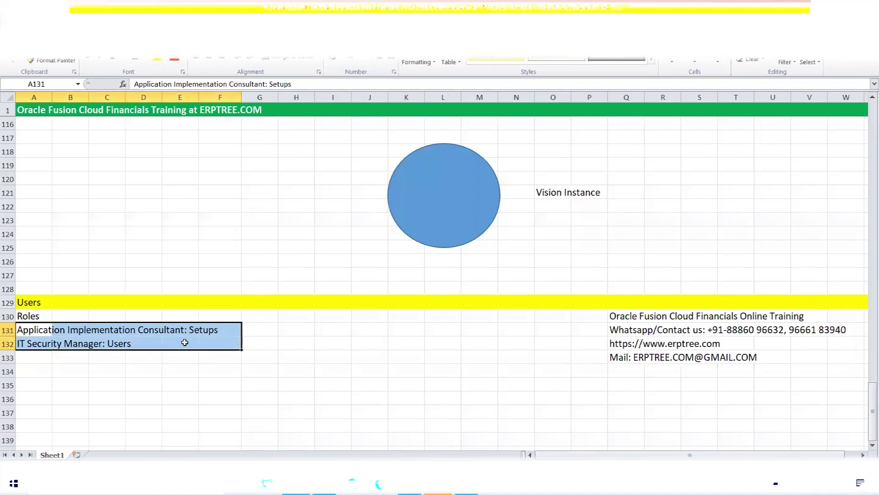
left_click(216, 330)
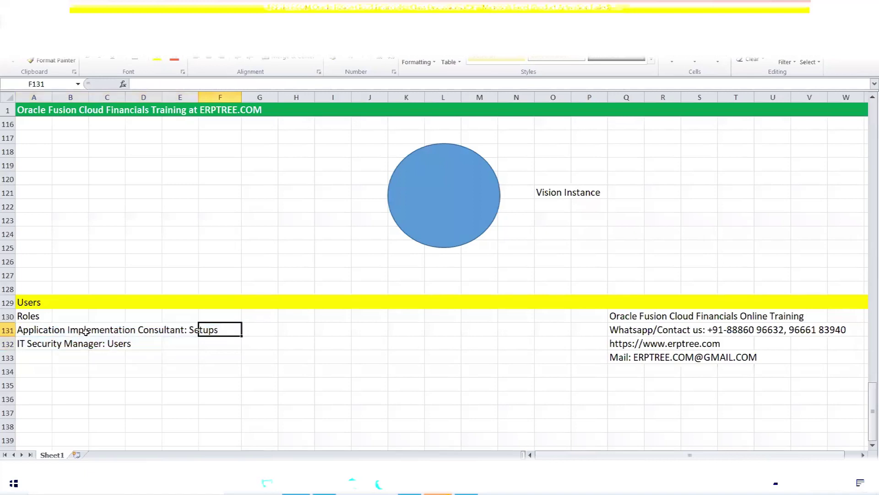
left_click_drag(43, 330, 219, 342)
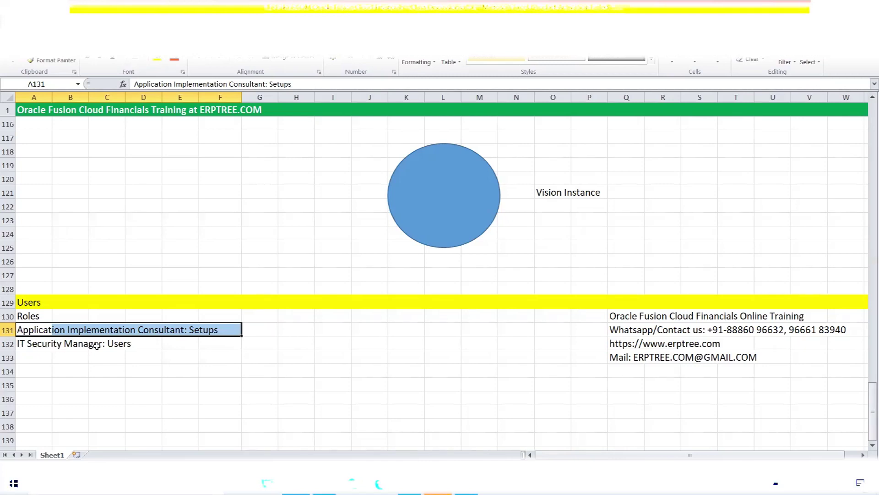
left_click(28, 355)
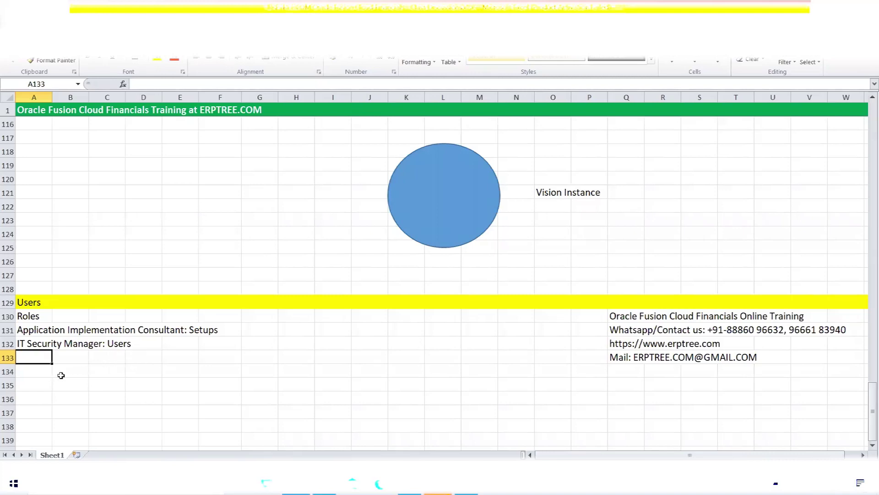
left_click(34, 370)
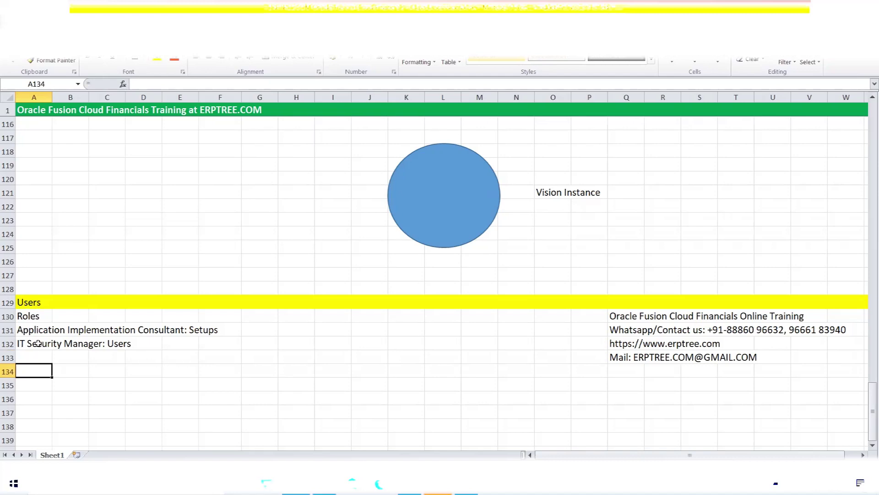
left_click(33, 329)
left_click(35, 342)
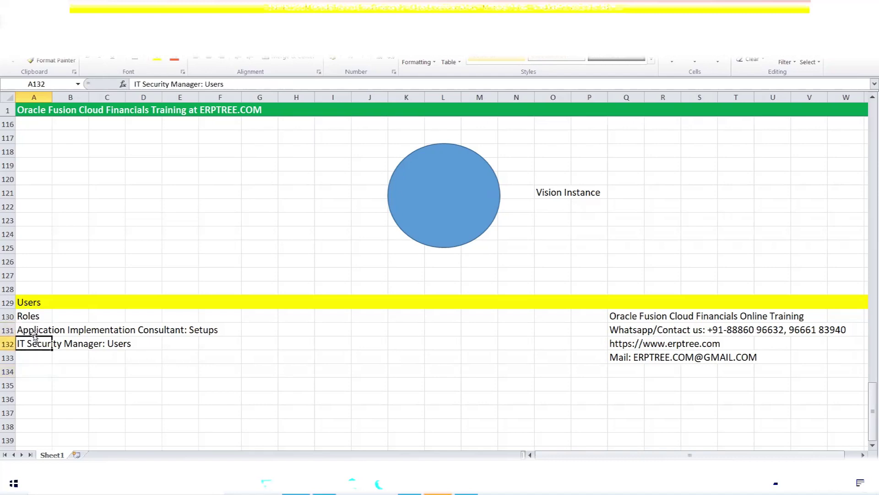
left_click(34, 330)
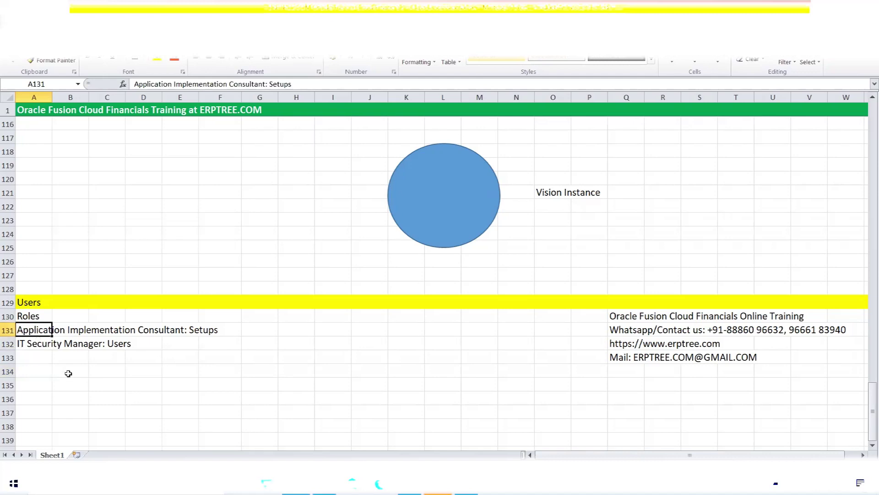
left_click(32, 371)
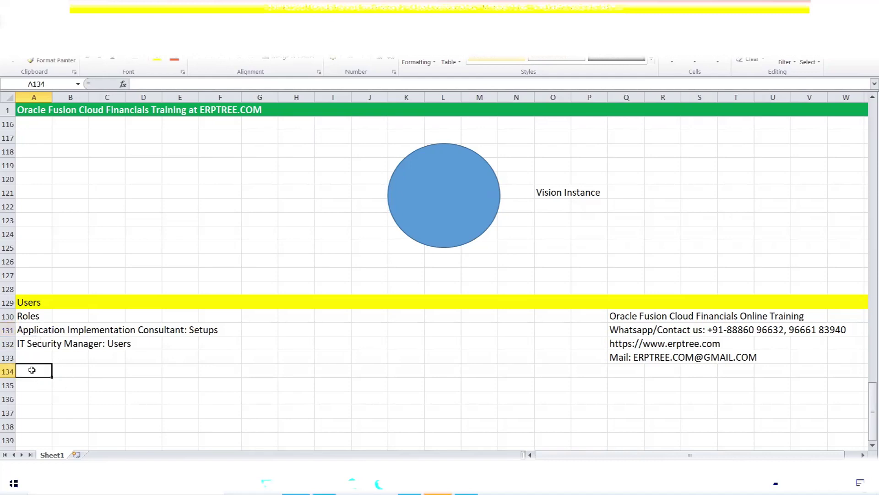
- Type Create User in A134 and Assign Roles to User in A135
type("Creat")
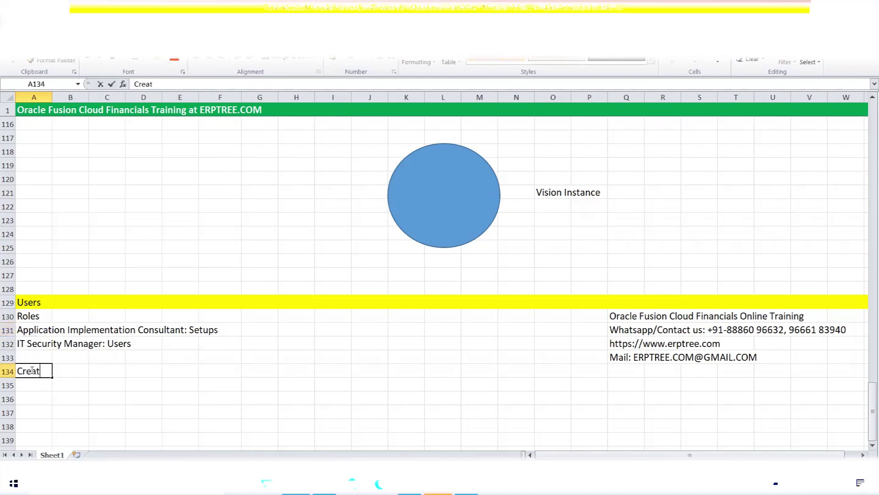
type("e User")
key("Return")
type("Ass")
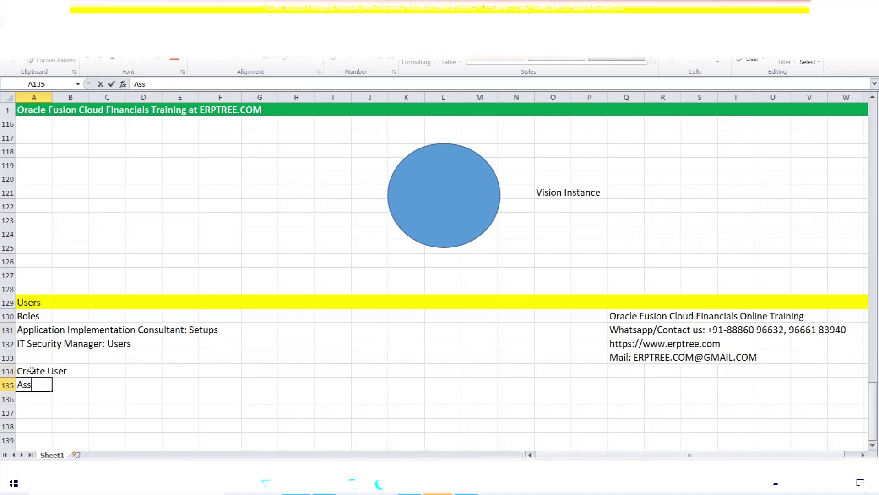
type("ign Roles")
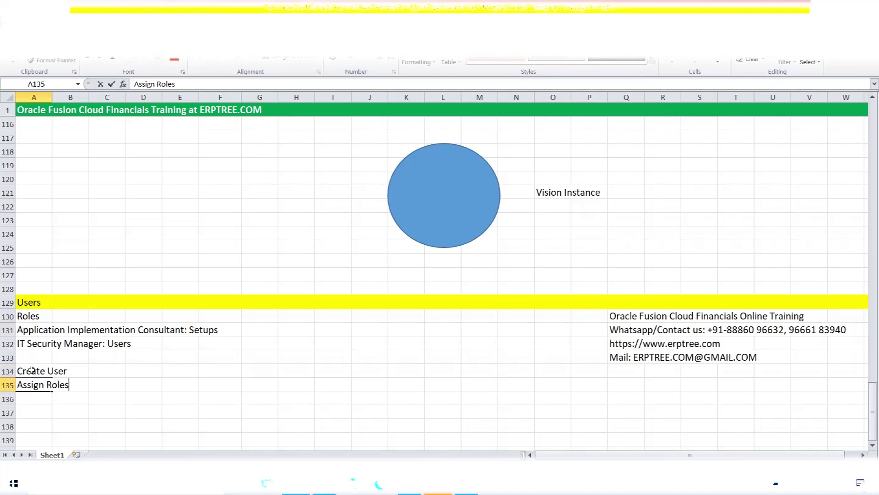
type(" to User")
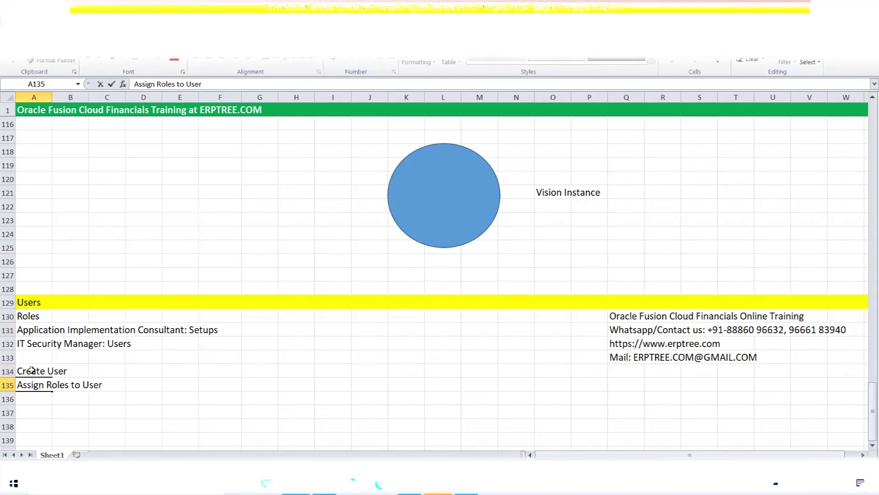
key("ctrl+Return")
- Select the two role notes, glance at the browser, and return to Excel
left_click_drag(21, 331, 202, 350)
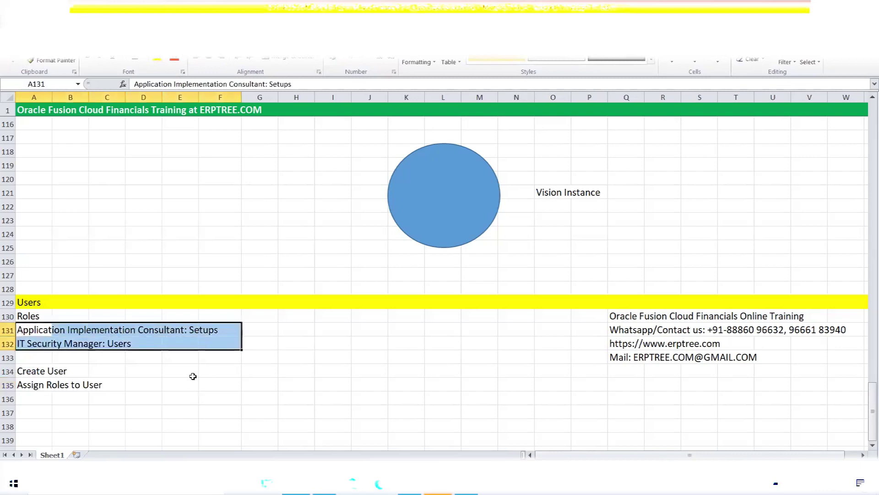
scroll(173, 309, "down", 2)
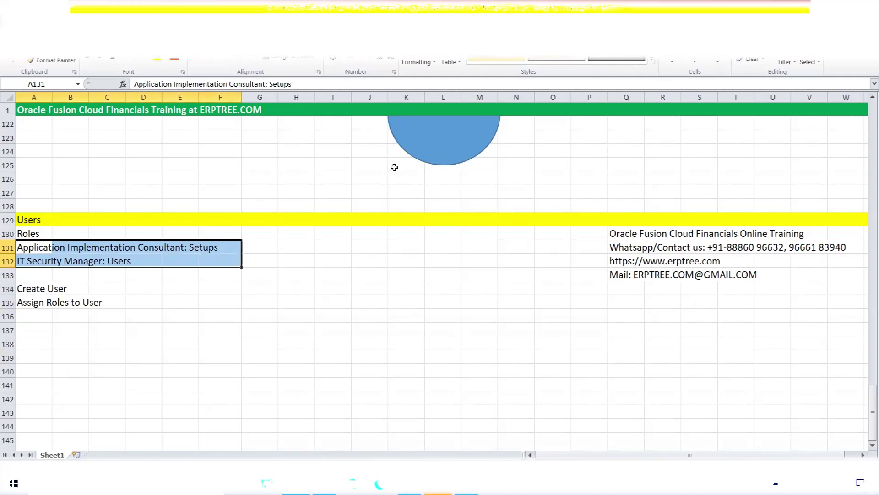
key("alt+Tab")
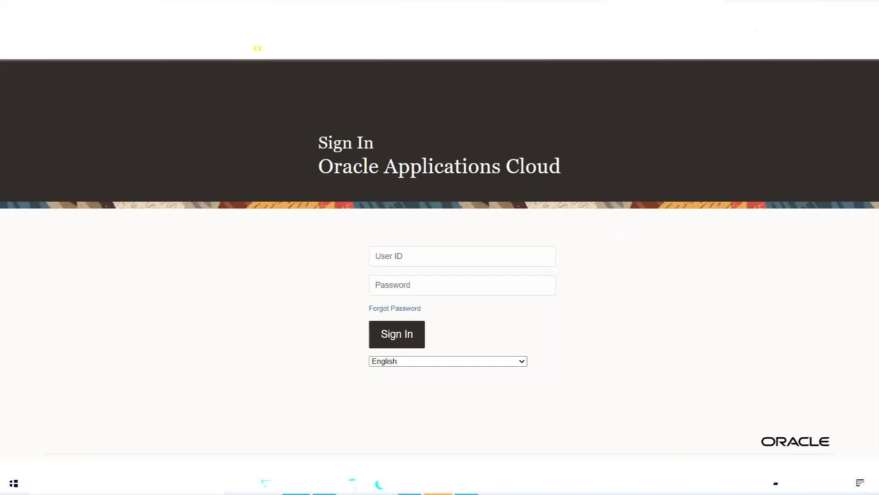
mouse_move(300, 483)
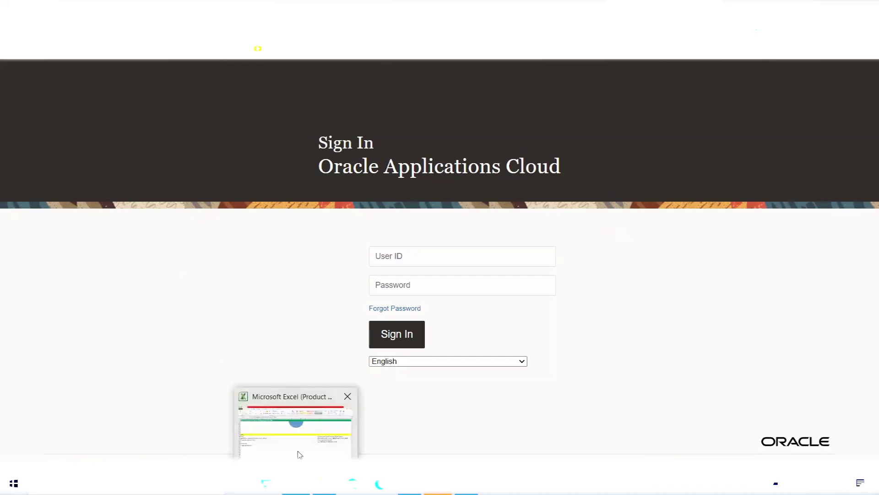
left_click(300, 454)
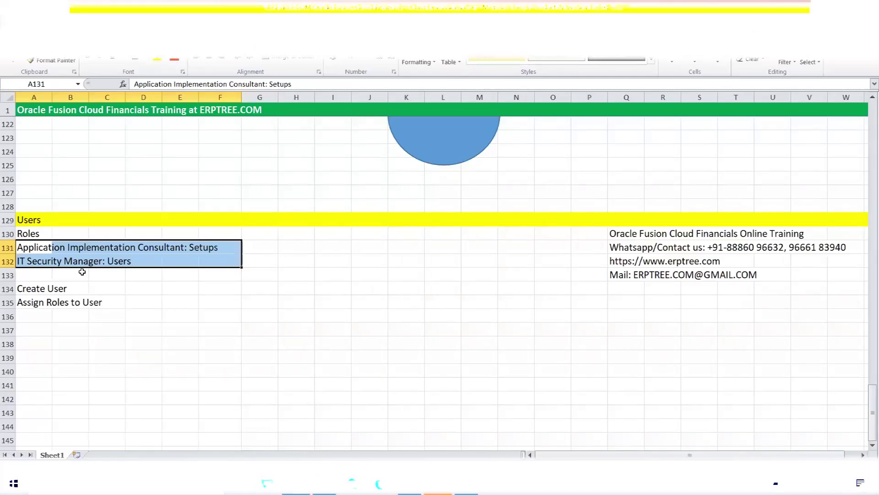
- Review the A132 and A134 notes, then switch to the Oracle Applications Cloud sign-in page
left_click(37, 262)
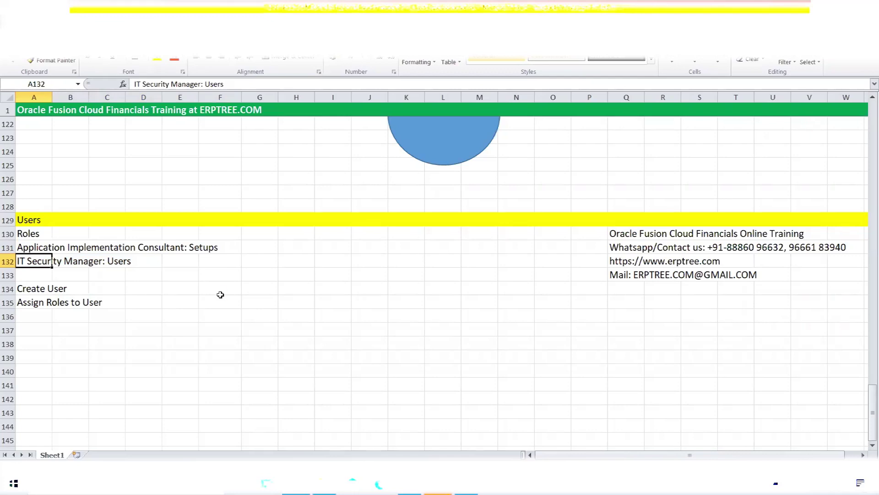
left_click(156, 288)
left_click(49, 296)
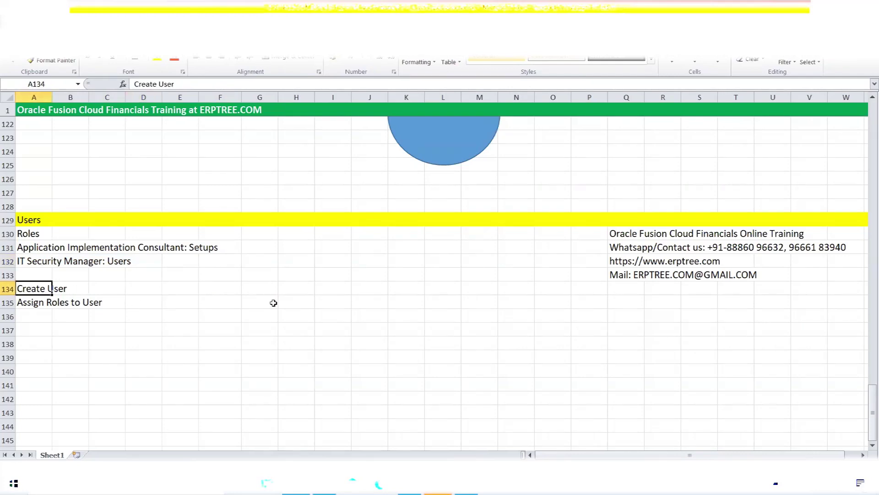
left_click(410, 483)
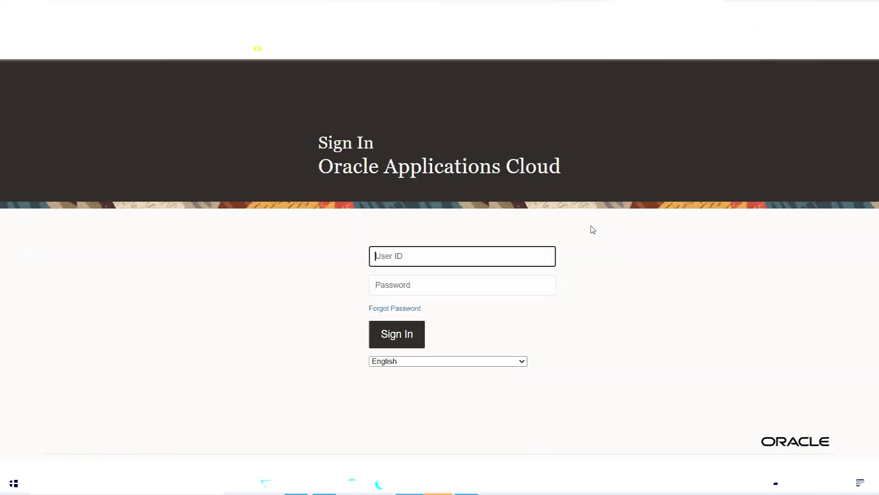
- Sign in to Oracle Fusion Cloud with the user ID and password
type("DLF")
key("Tab")
type("•••••••")
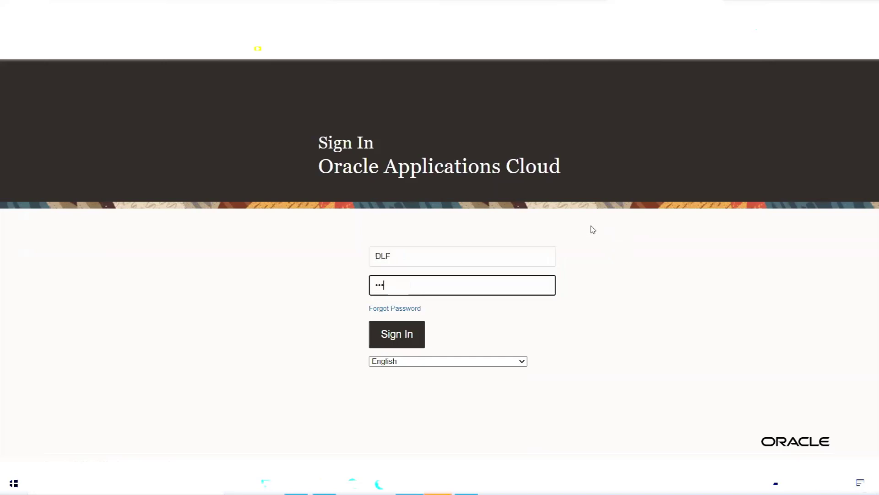
type("•")
left_click(407, 338)
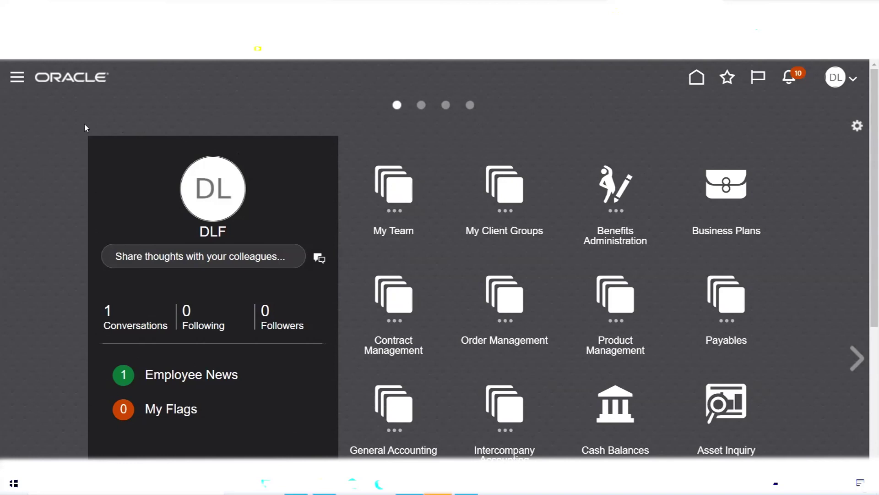
- Open the Security Console from the Navigator's Tools group
left_click(17, 78)
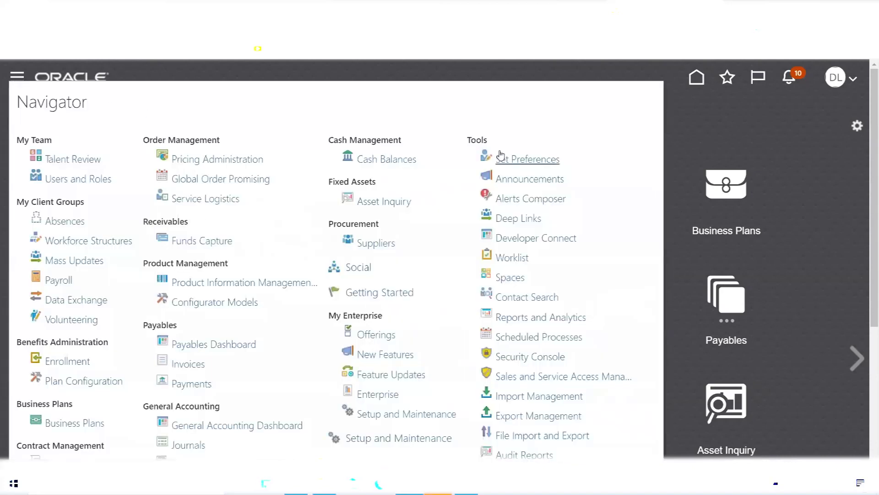
double_click(477, 140)
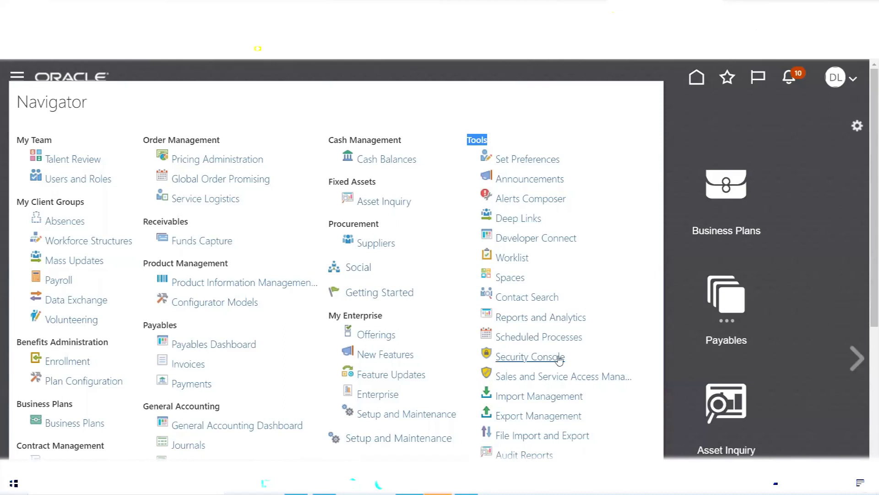
left_click(524, 357)
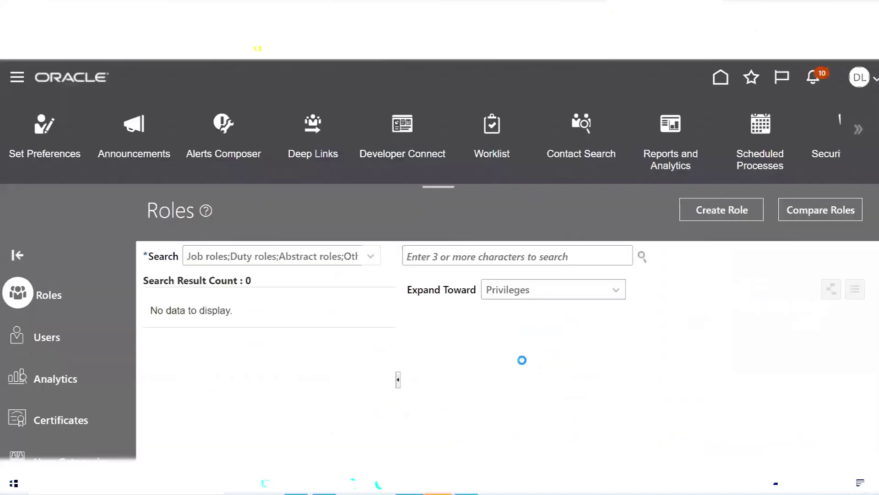
- Go to the User Accounts page, trying then cancelling a new user form, and reopen the Navigator
left_click(434, 187)
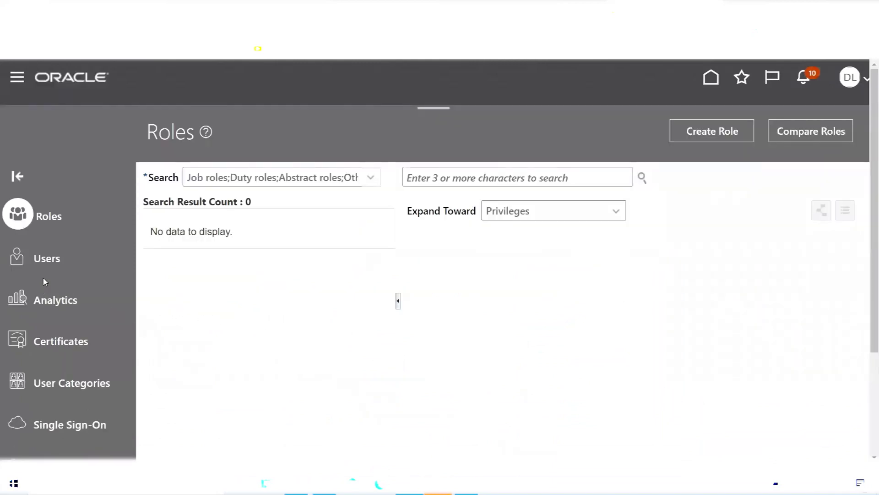
left_click(45, 258)
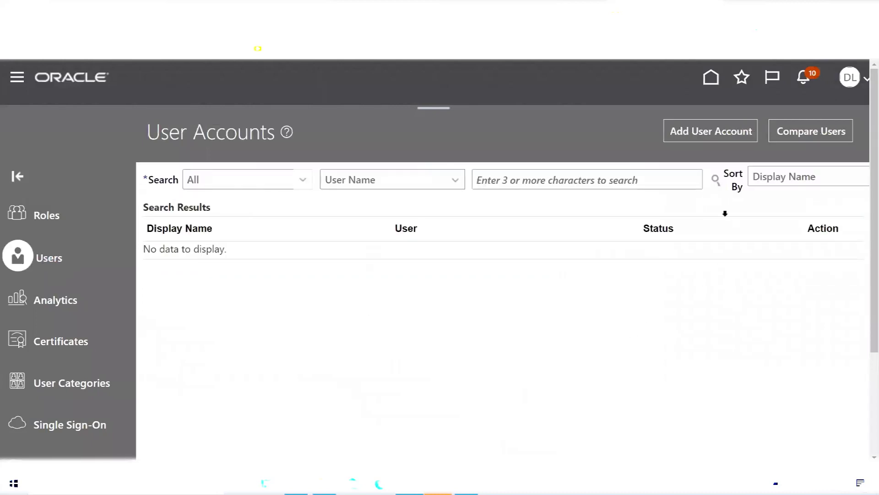
left_click(710, 134)
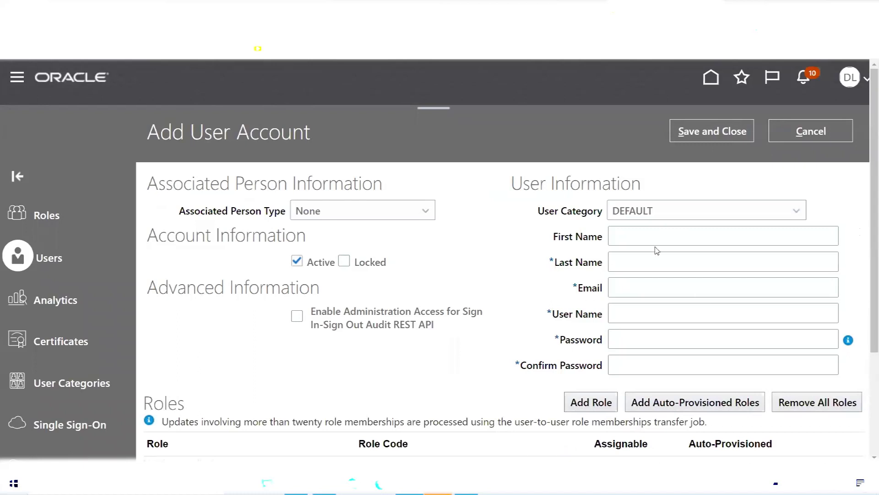
scroll(866, 229, "down", 1)
scroll(867, 229, "down", 1)
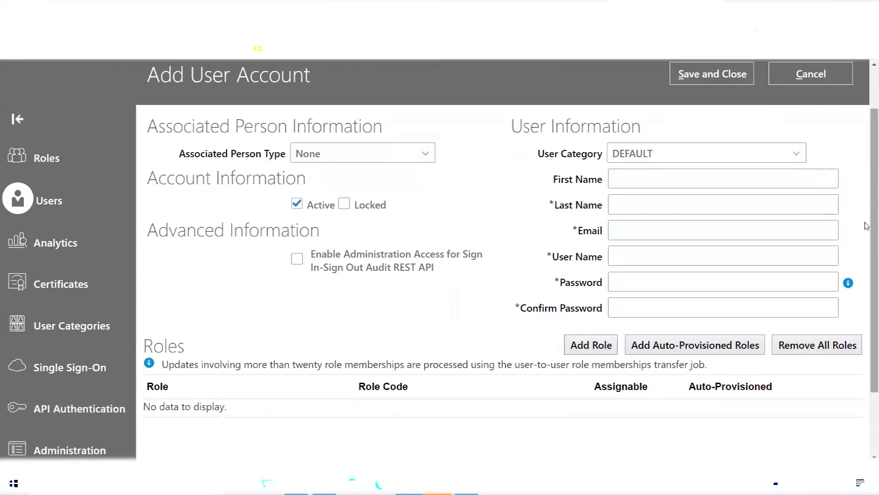
scroll(866, 224, "up", 1)
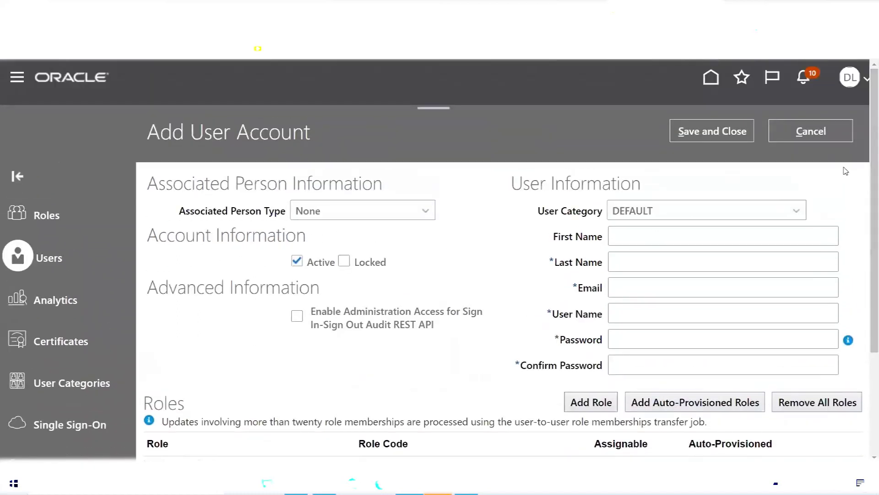
left_click(814, 133)
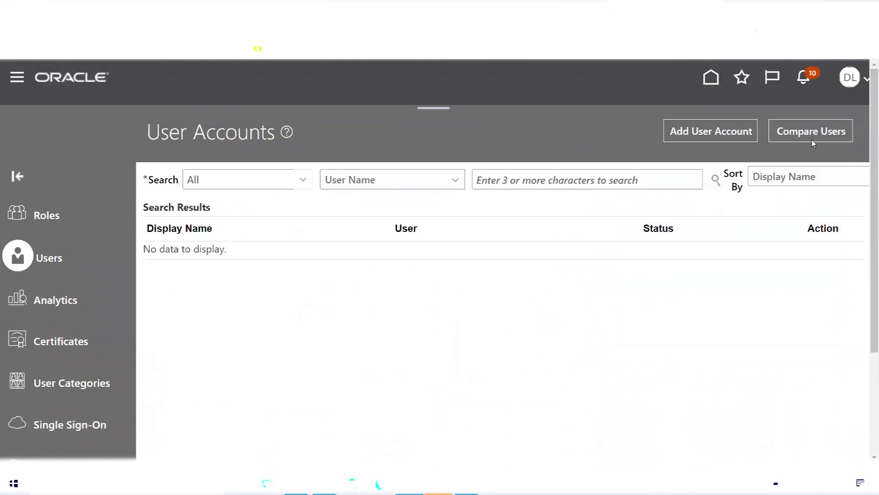
left_click(15, 78)
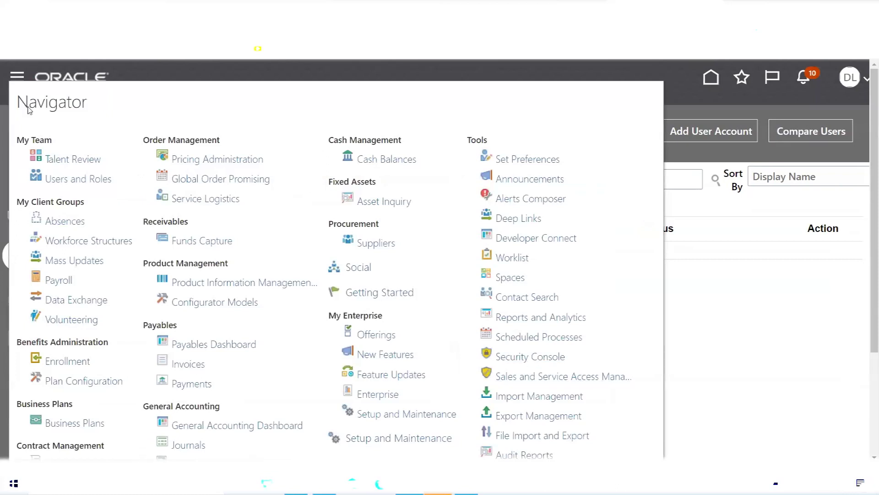
- Reopen the Security Console from Navigator Tools and start a new account under Users
left_click(15, 78)
left_click(15, 77)
double_click(478, 139)
left_click(528, 361)
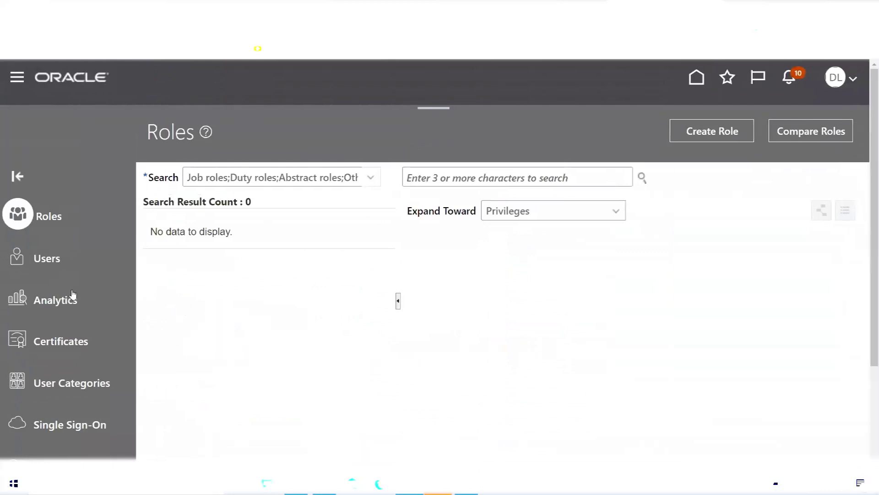
left_click(46, 261)
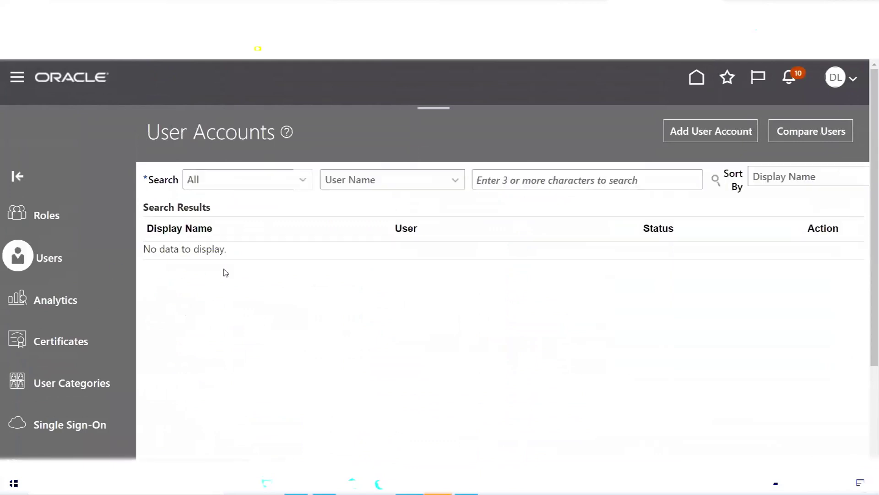
left_click(718, 132)
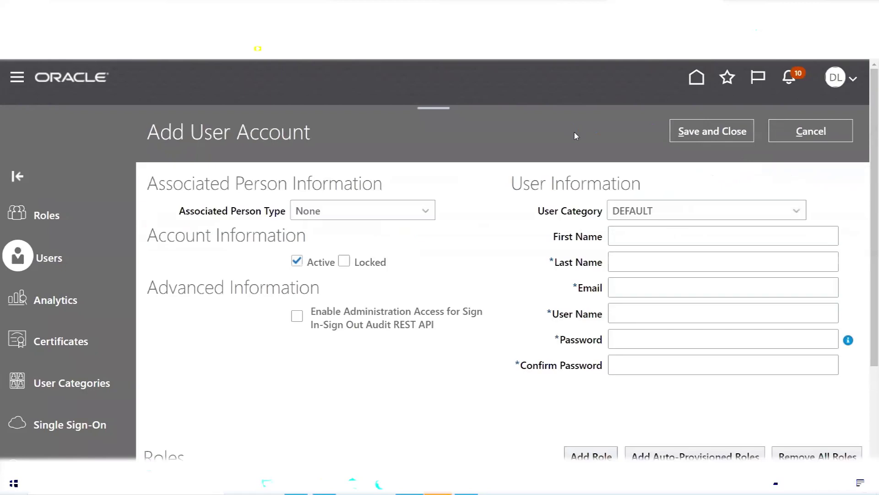
- Enter the new user's last name and e-mail, and copy the last name into User Name
left_click(630, 262)
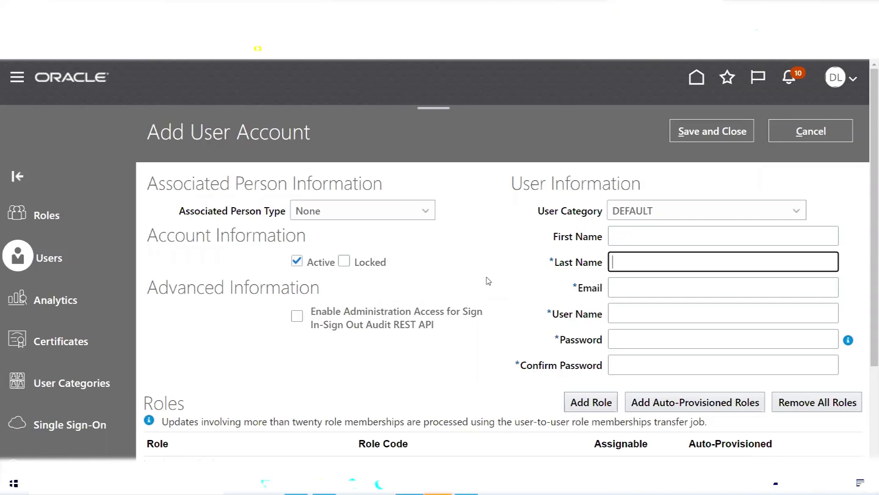
type("MRF")
key("Tab")
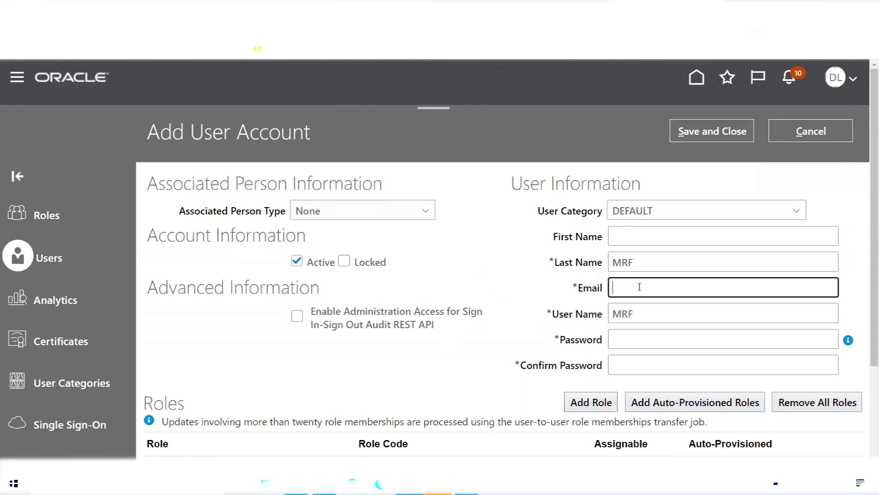
left_click(634, 334)
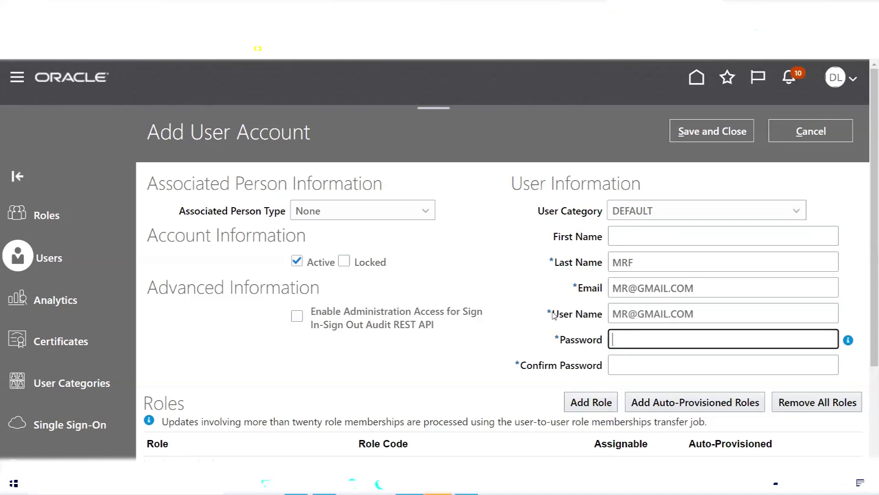
double_click(636, 262)
key("ctrl+c")
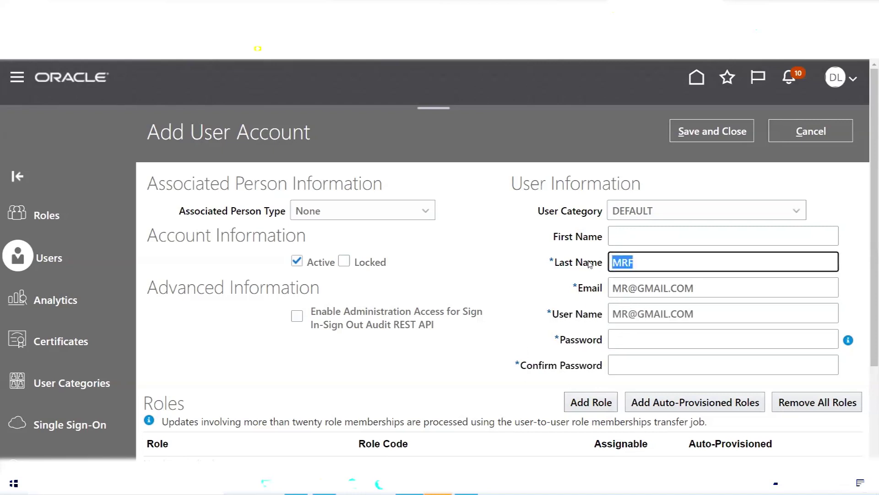
double_click(710, 313)
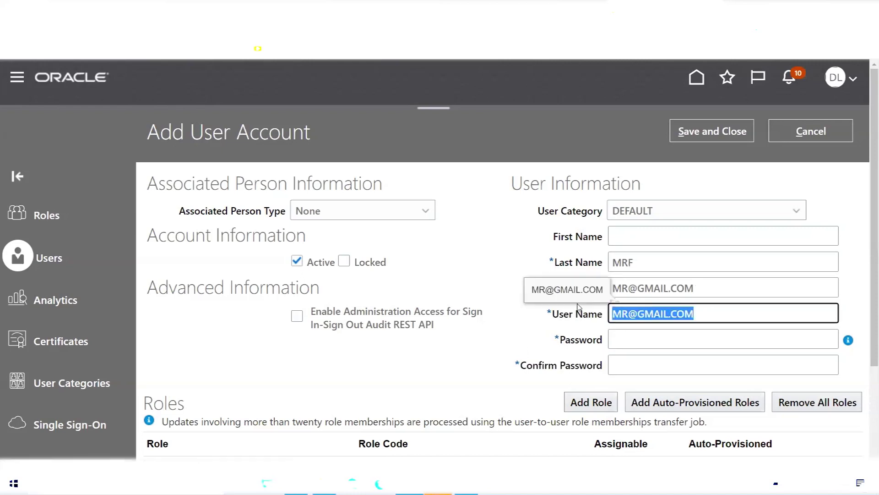
key("ctrl+v")
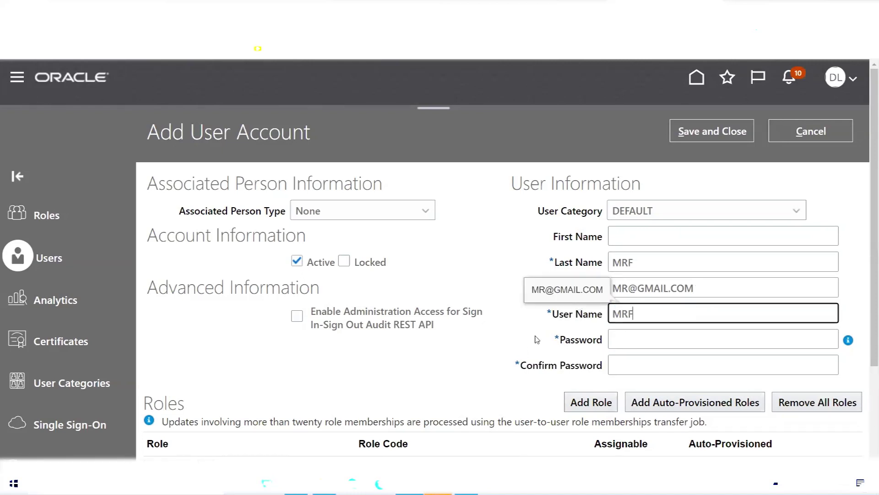
- Set and confirm the new user's password, then save the account
left_click(639, 339)
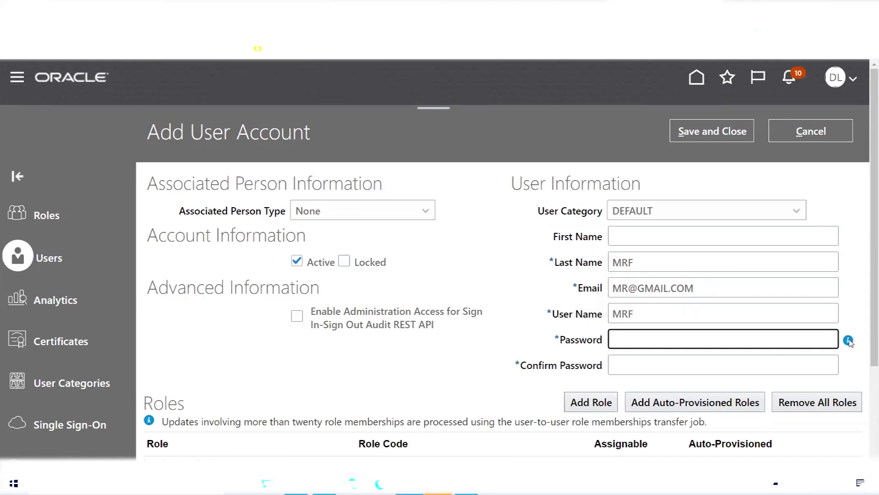
mouse_move(849, 341)
type("••••••••")
key("Tab")
type("••••••••")
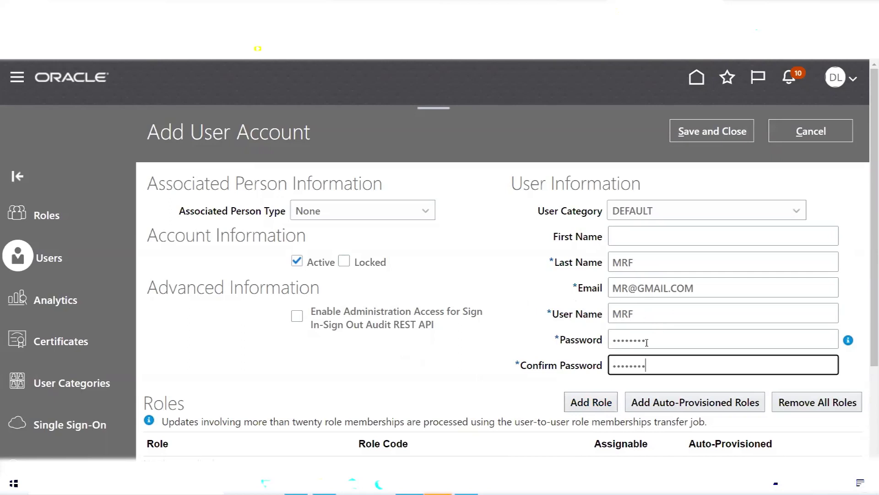
left_click(718, 133)
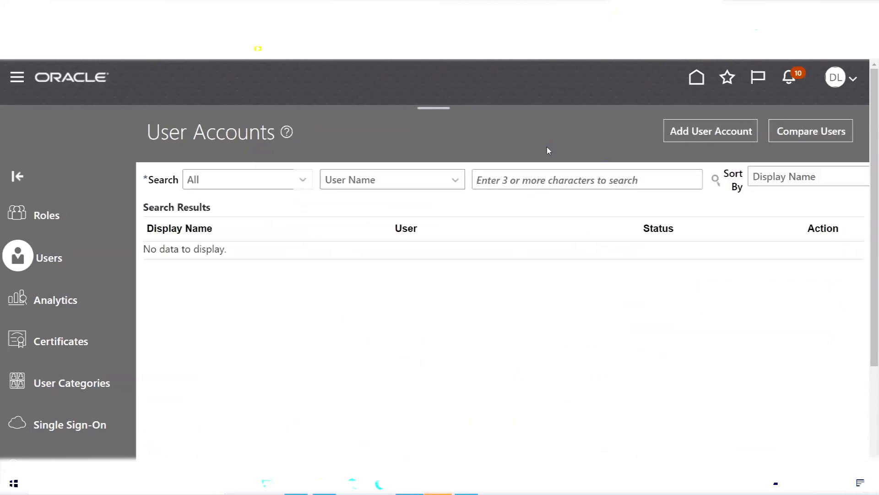
- Search the user accounts for the new user by user name
left_click(528, 183)
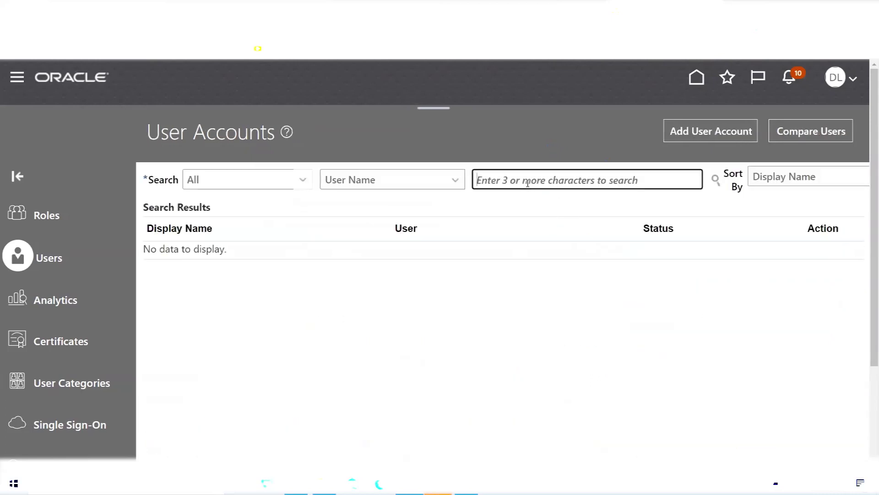
type("MRF")
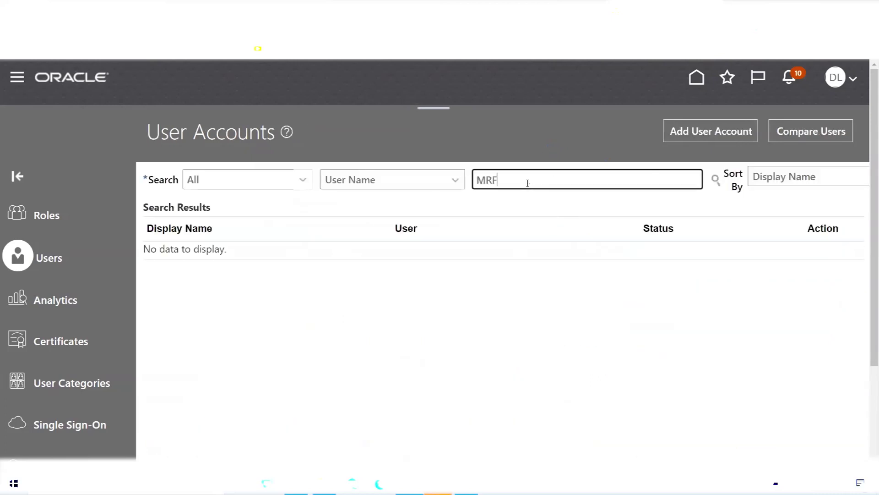
left_click(716, 179)
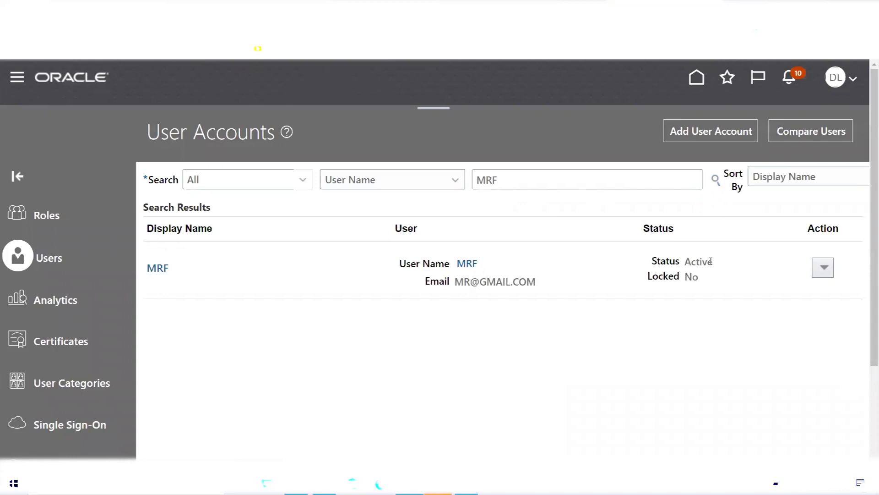
- Choose Reset Password from the found user's Action menu
double_click(693, 277)
left_click(700, 325)
left_click(825, 268)
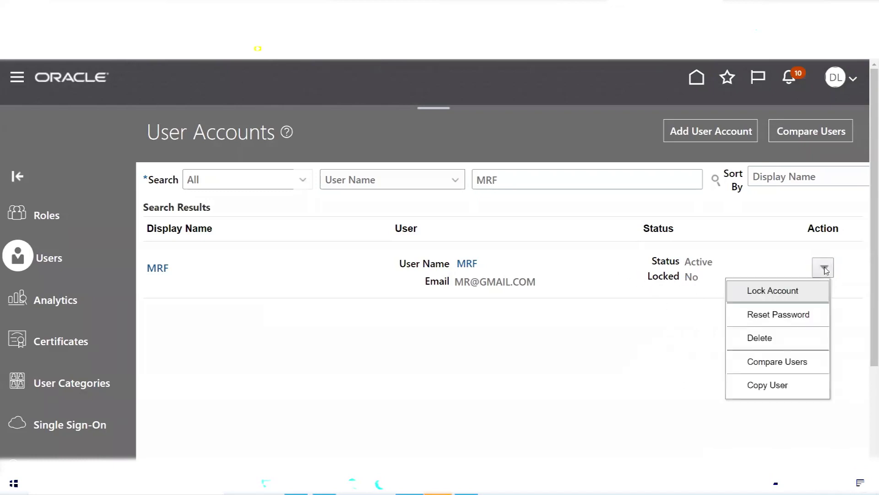
left_click(769, 316)
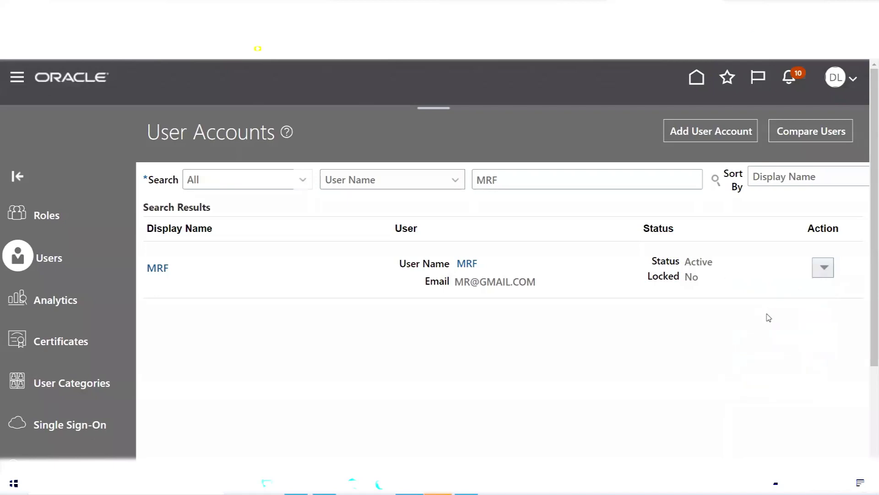
- Reset the user's password by manually entering and confirming a new one
left_click(173, 222)
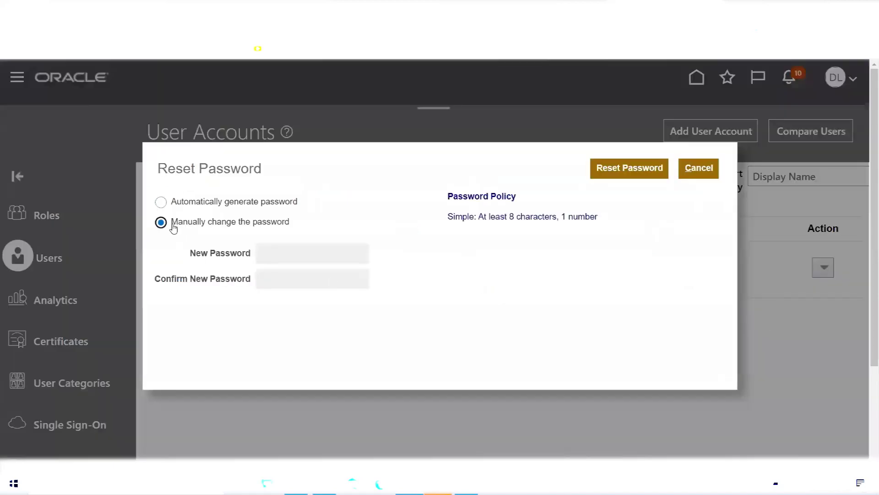
left_click(294, 253)
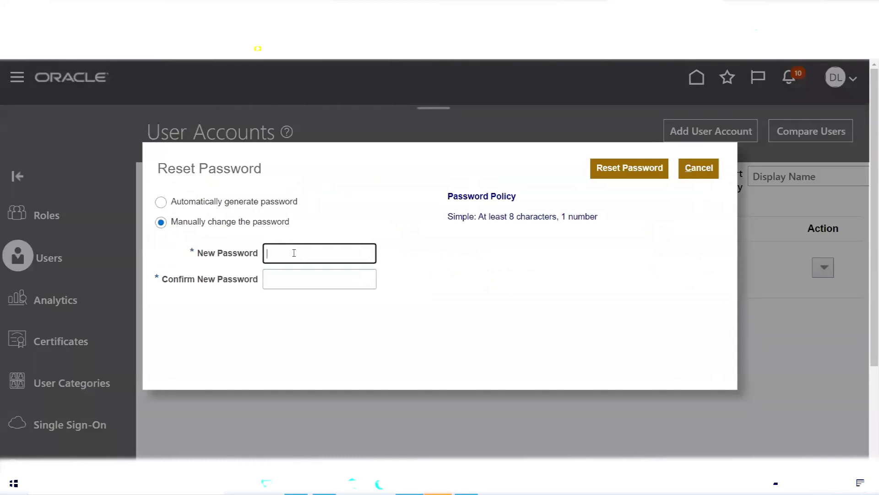
type("•••••")
key("Tab")
type("•••••")
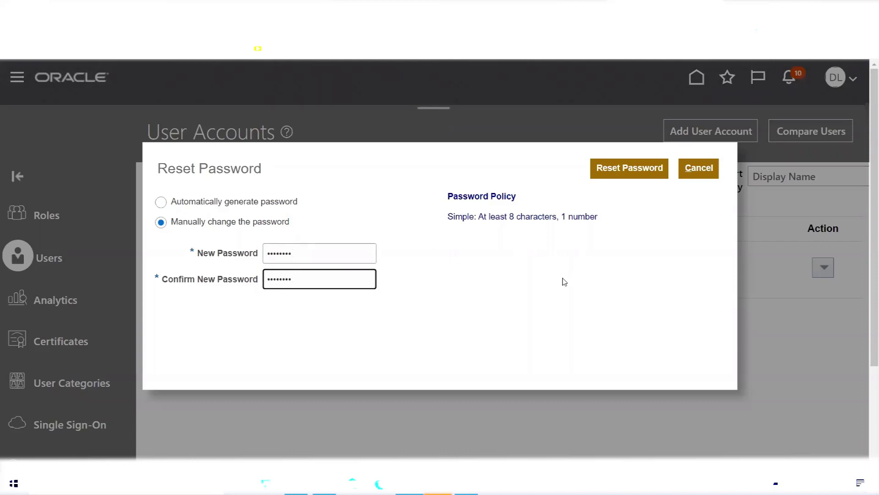
left_click(619, 173)
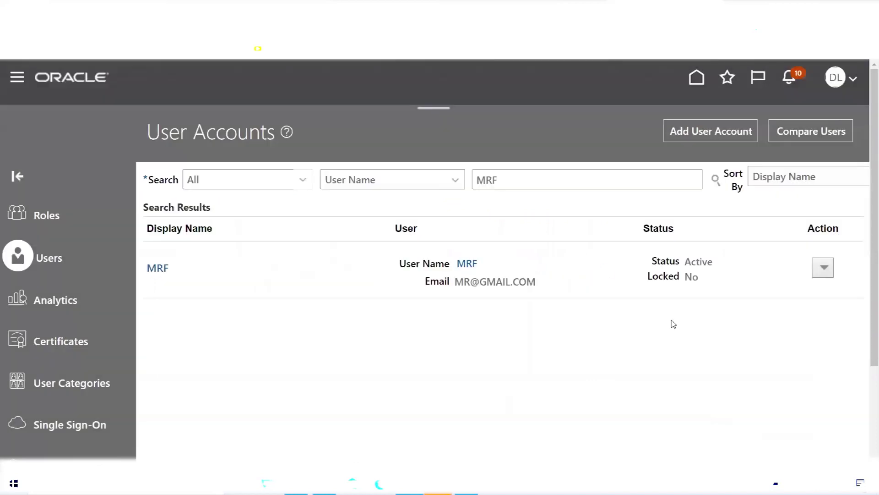
- Lock the user's account via Action > Lock Account, confirming with Yes
left_click(824, 267)
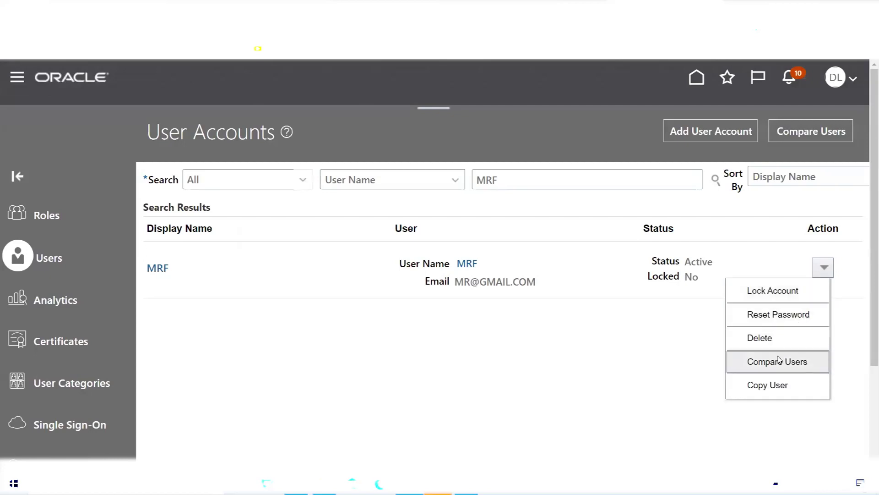
left_click(791, 294)
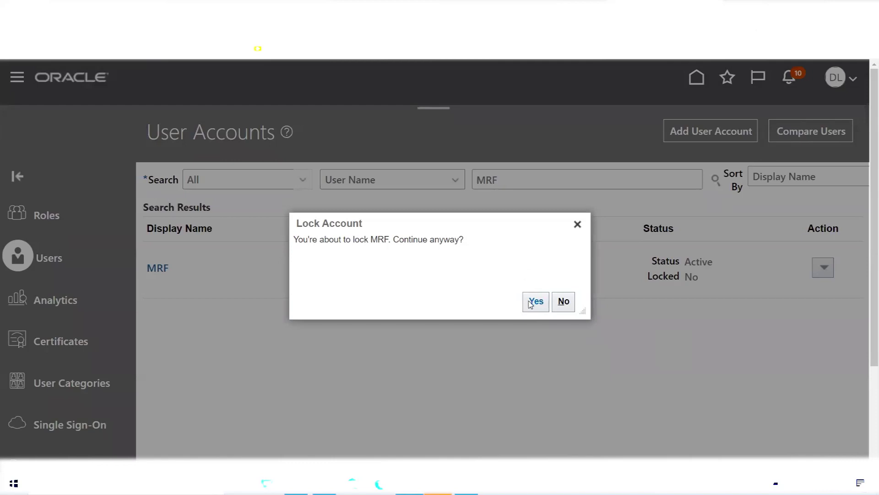
left_click(534, 303)
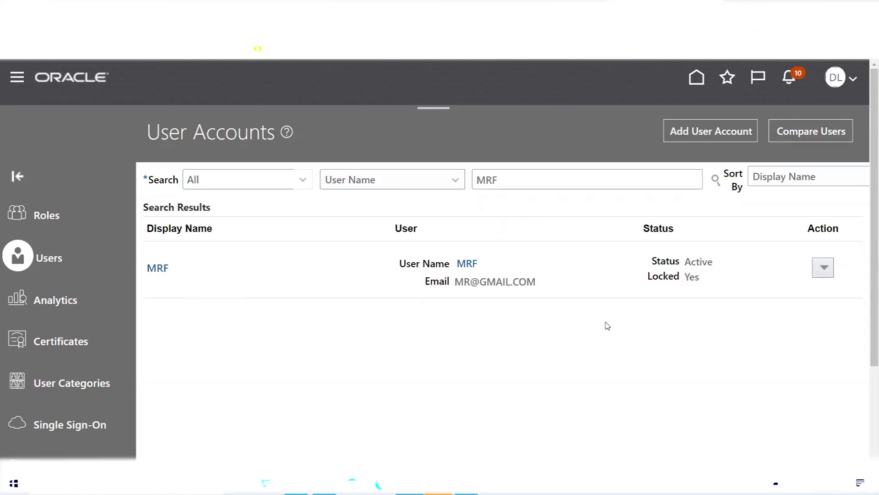
left_click(824, 267)
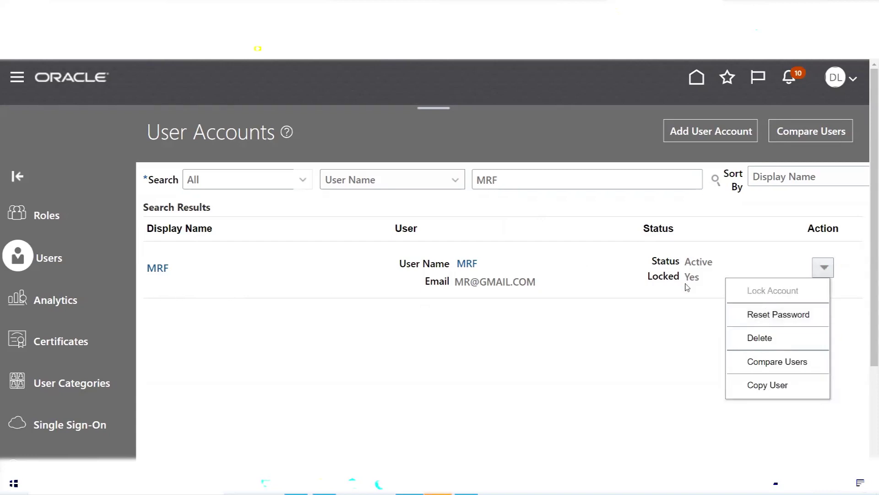
left_click(653, 315)
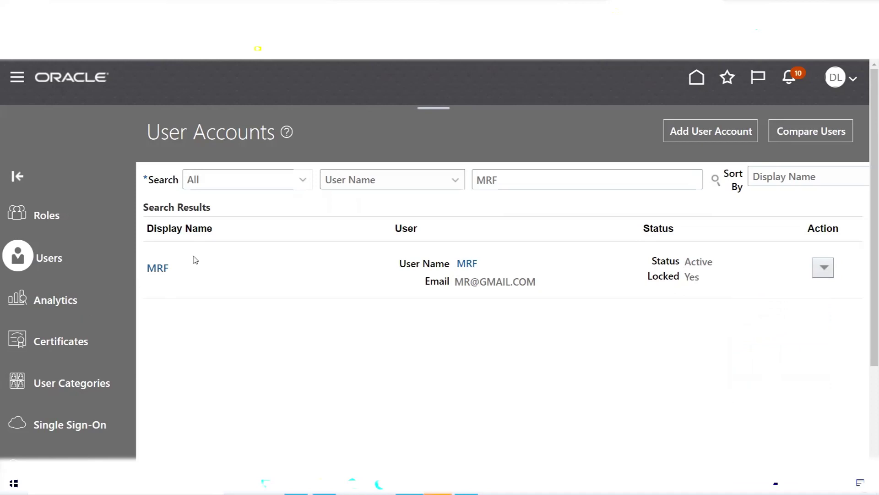
- Unlock the account by clearing Locked on the user's edit page and saving
left_click(471, 264)
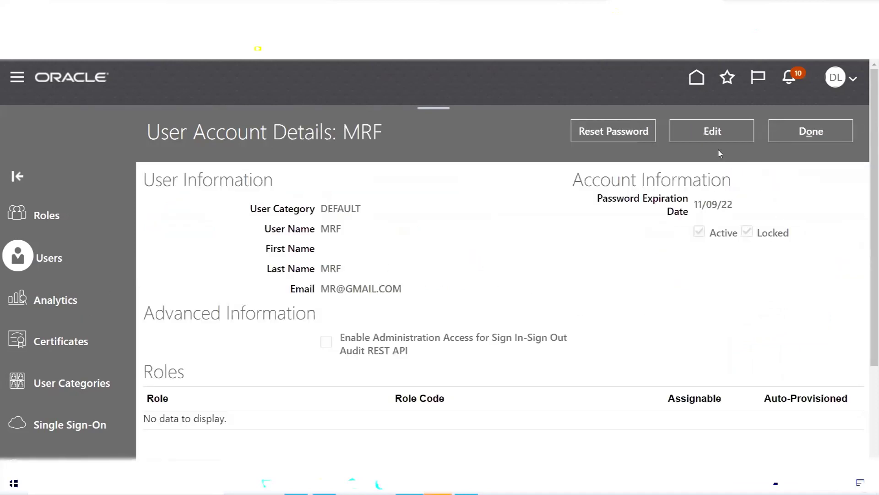
left_click(713, 132)
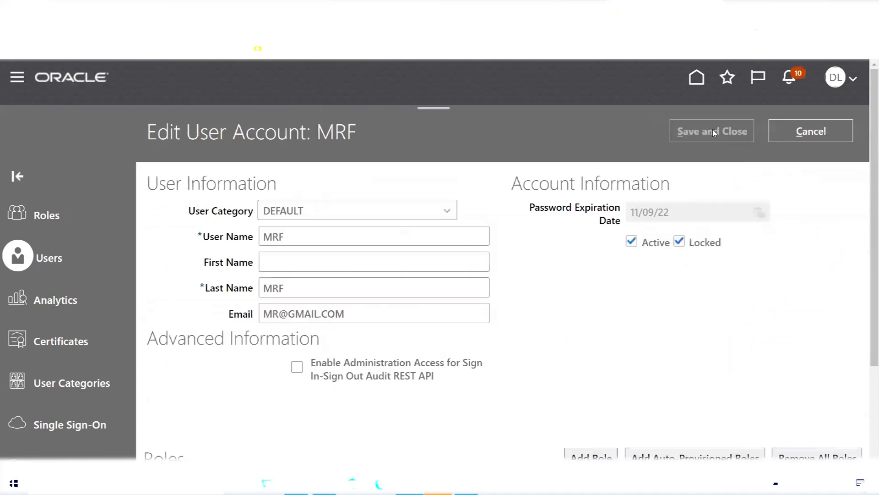
left_click(679, 243)
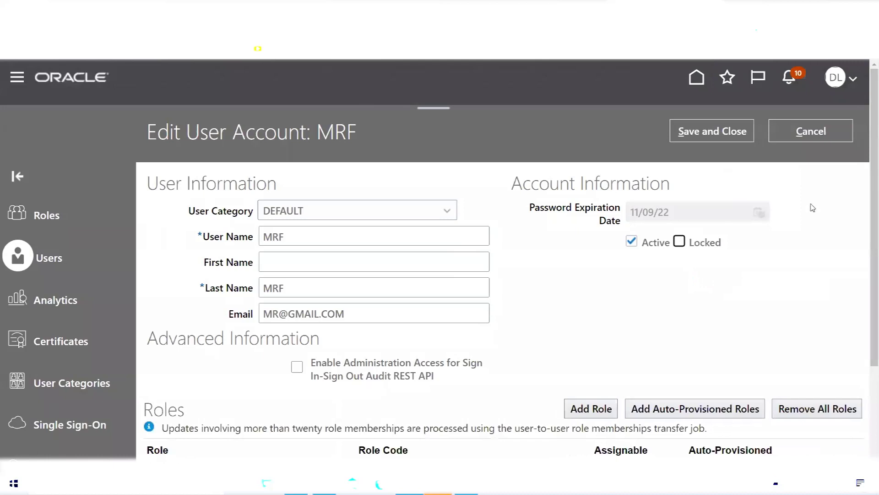
left_click(712, 131)
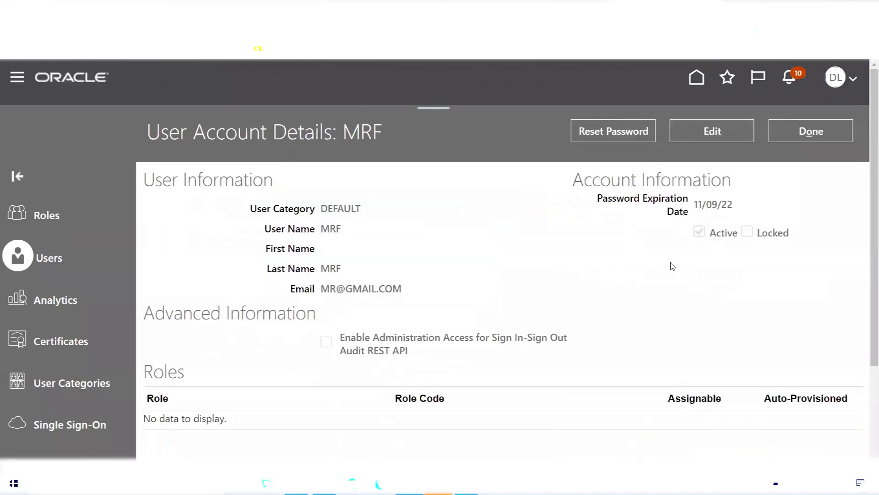
left_click(831, 137)
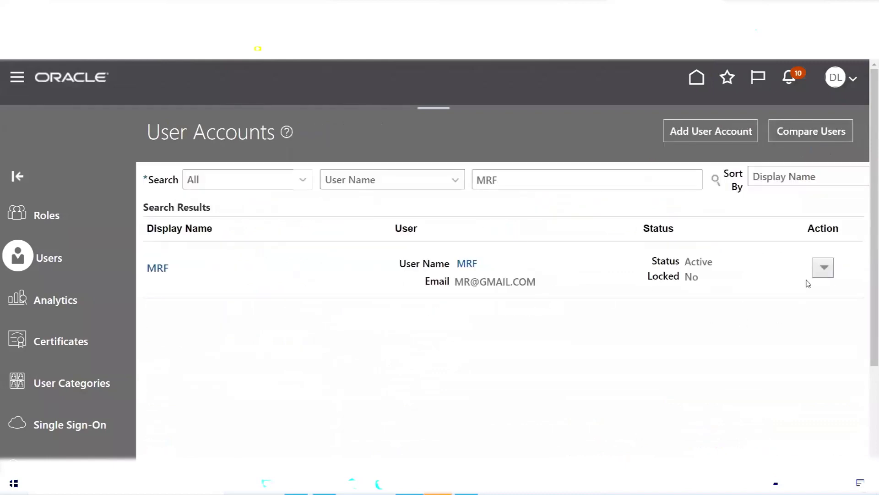
left_click(826, 271)
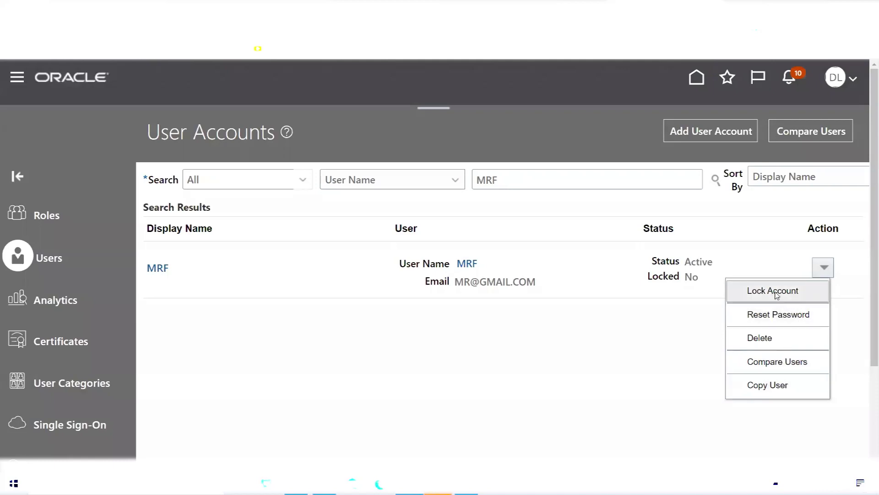
- Switch to the Excel notes and select the role note in row 131
left_click(568, 202)
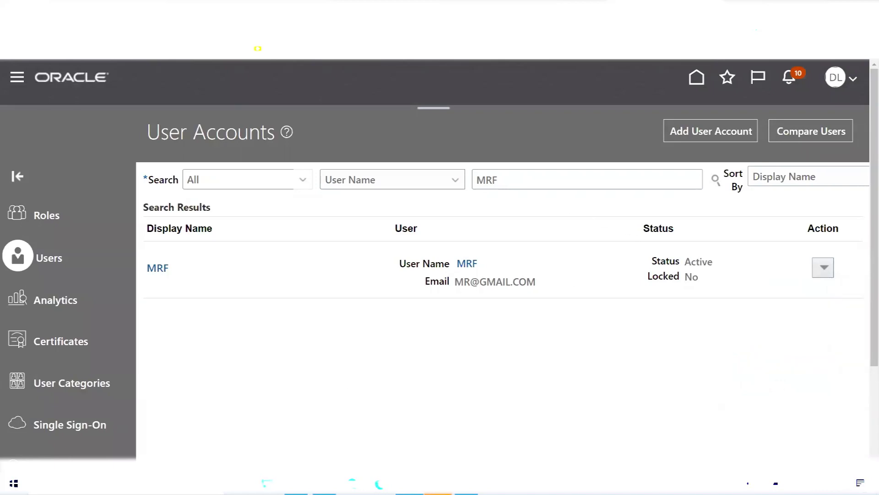
key("alt+Tab")
left_click_drag(23, 250, 210, 260)
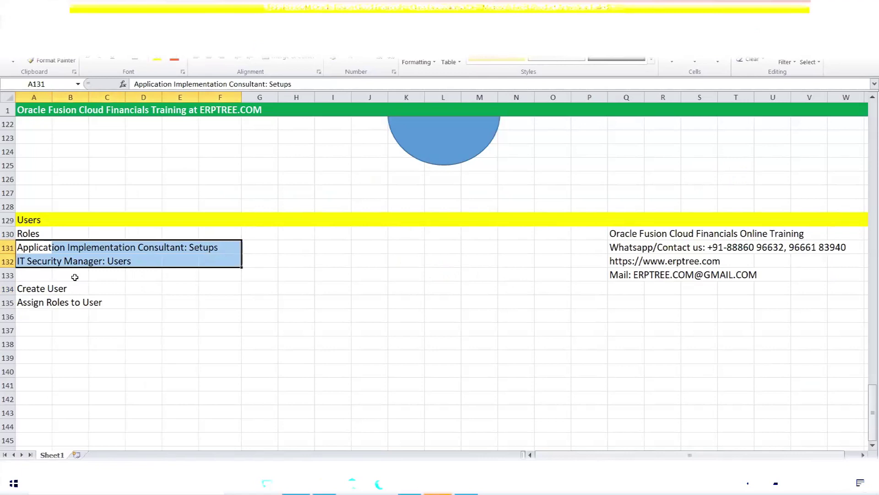
- Select the two role notes in rows 131–132 (A131:F132) of the Excel sheet
left_click_drag(22, 247, 214, 246)
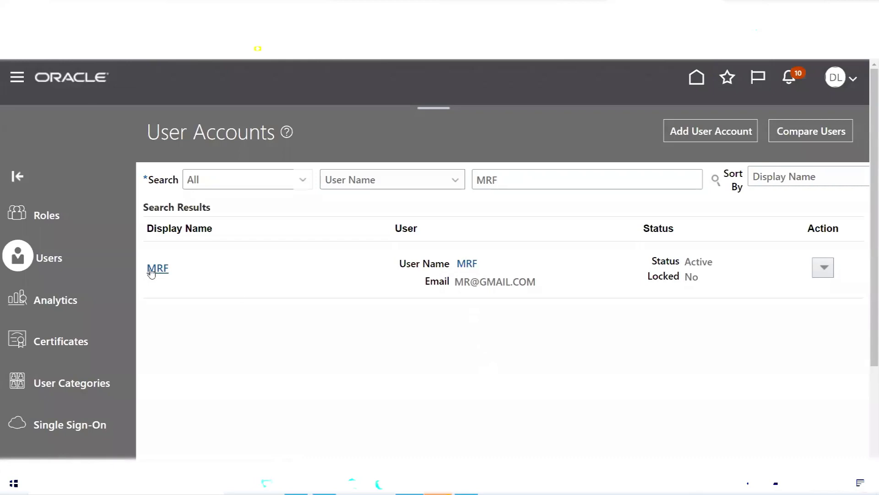
- Open MRF's account, check its empty Roles section, and put the account into edit mode
left_click(465, 266)
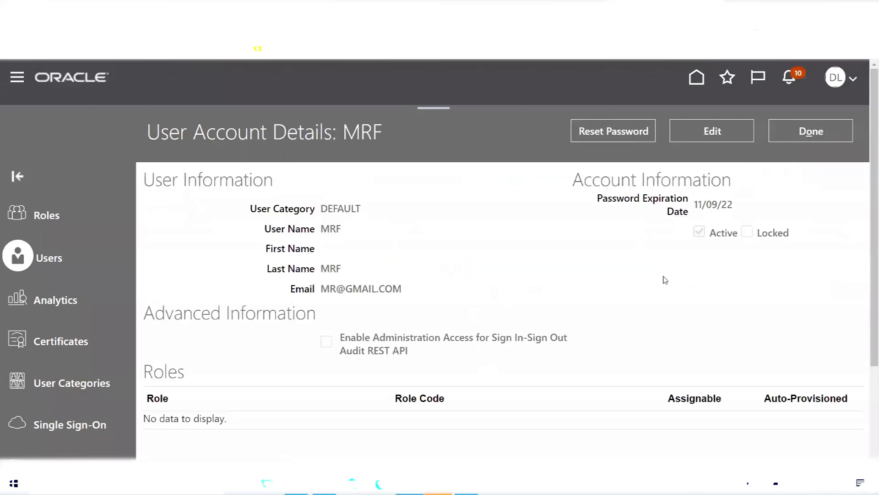
scroll(387, 302, "down", 3)
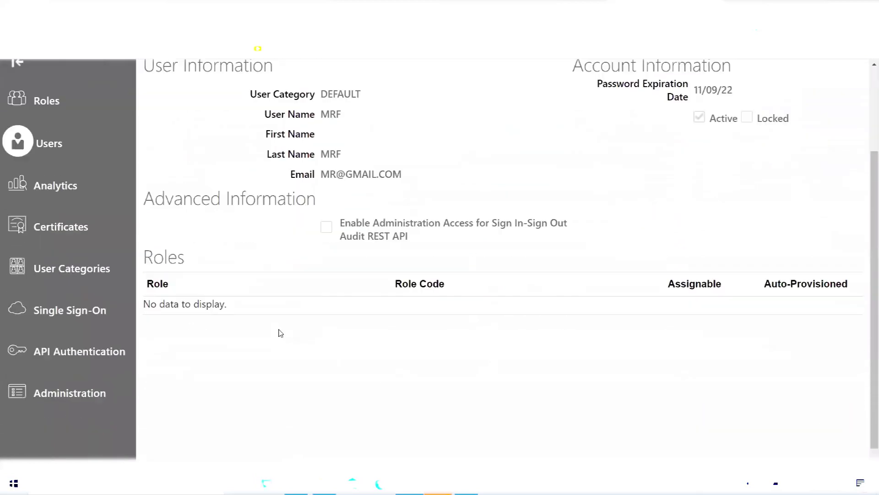
double_click(163, 258)
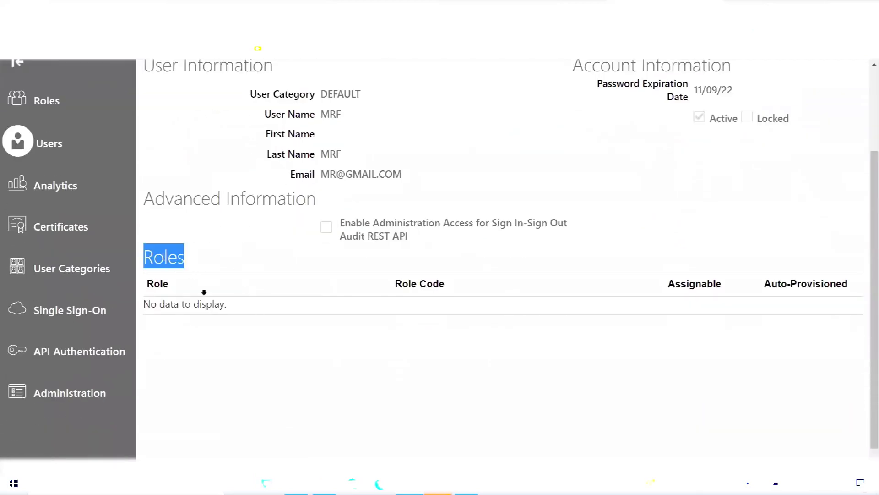
scroll(591, 407, "up", 3)
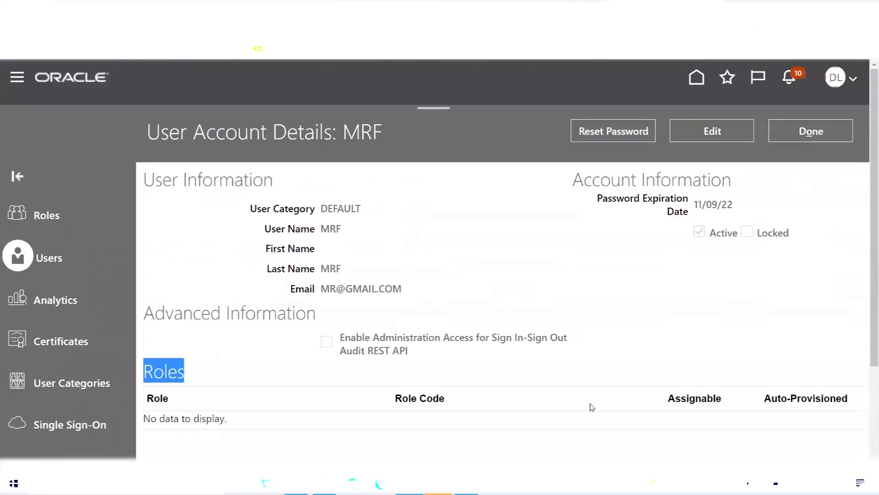
left_click(703, 138)
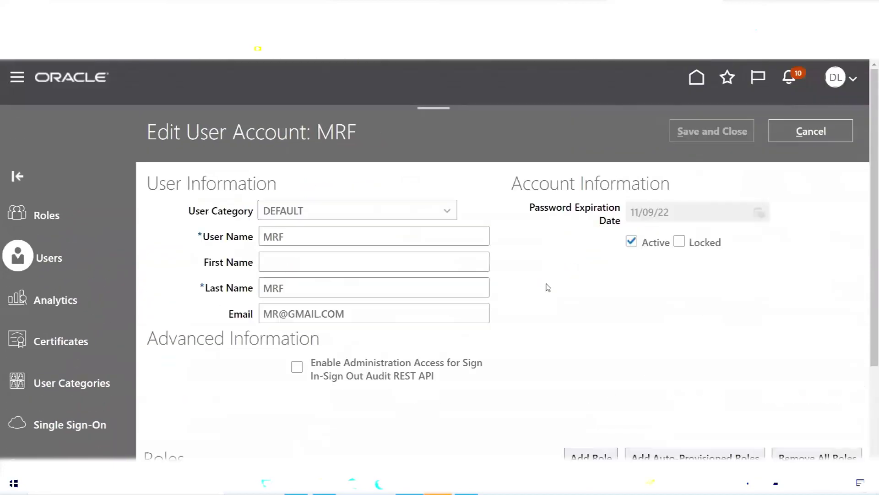
scroll(548, 288, "down", 3)
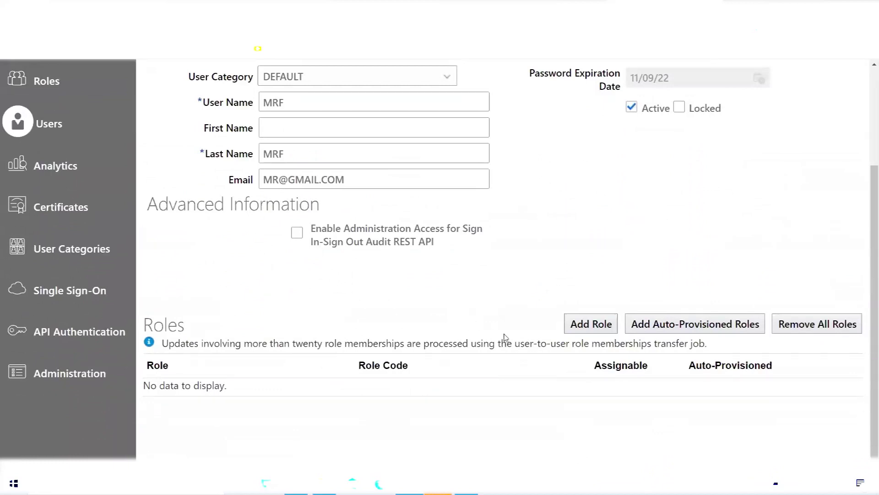
- Add the Application Implementation Consultant role to MRF
left_click(591, 323)
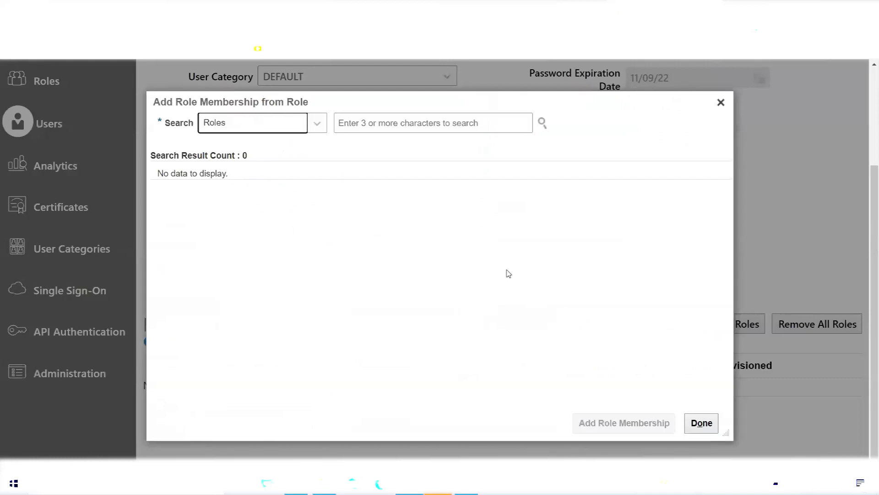
left_click(444, 122)
type("A")
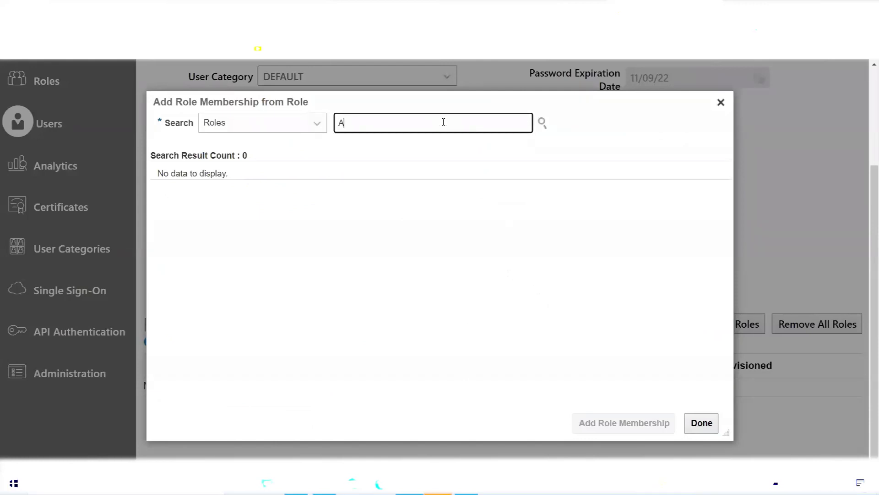
type("pplication")
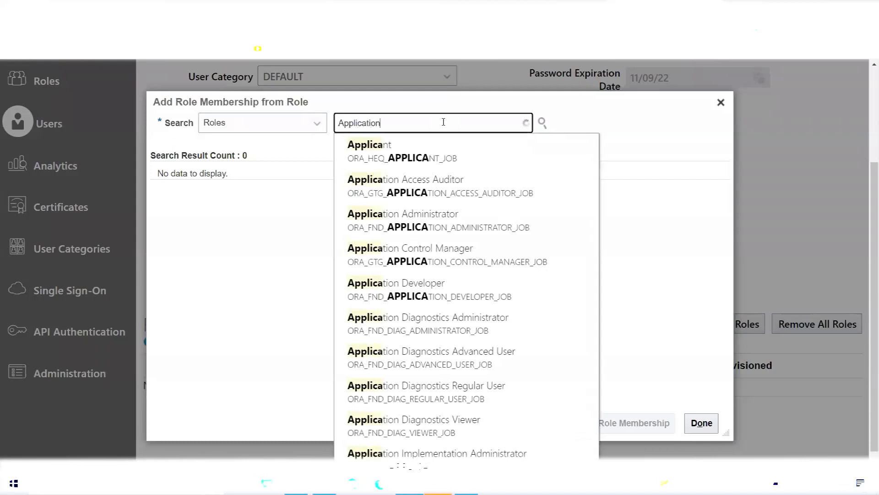
type(" Im")
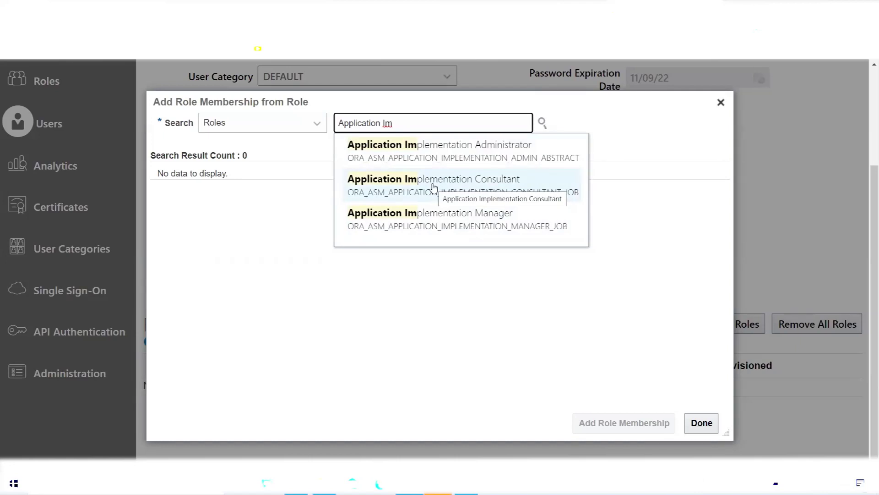
left_click(433, 183)
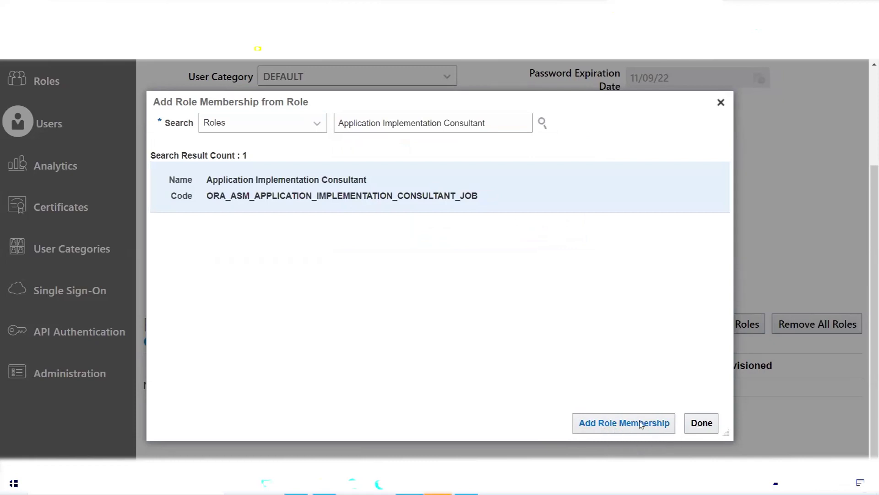
left_click(603, 424)
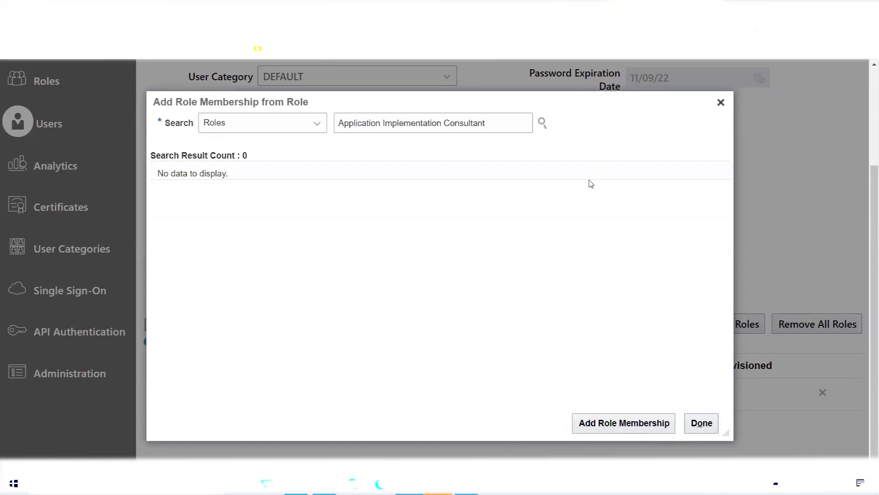
- Add the IT Security Manager role to MRF and close the role dialog
left_click_drag(551, 101, 680, 124)
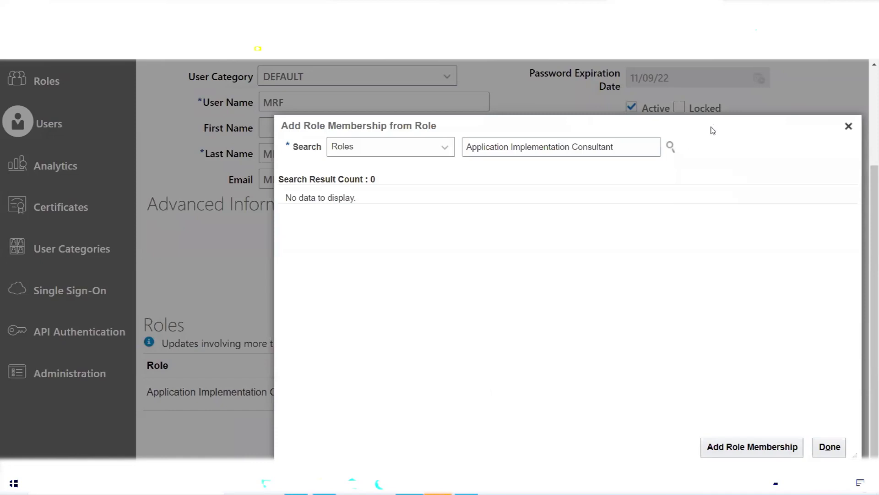
left_click_drag(709, 131, 613, 119)
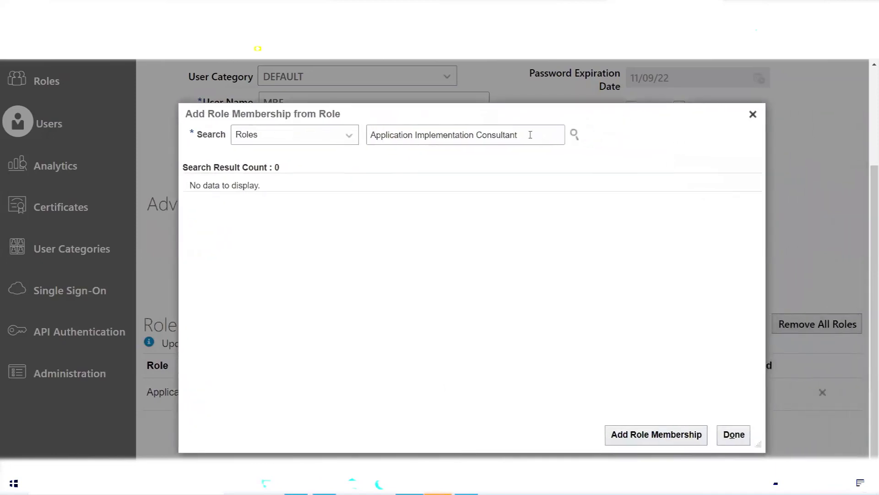
left_click_drag(531, 134, 346, 137)
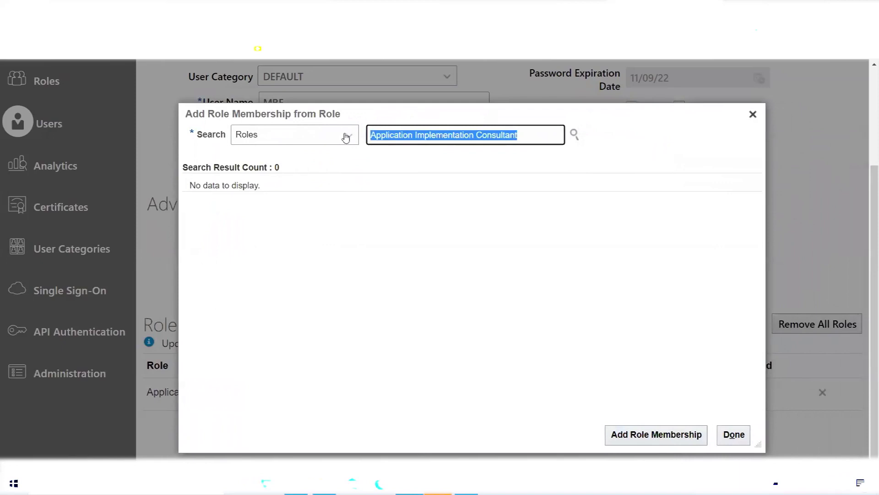
type("it secu")
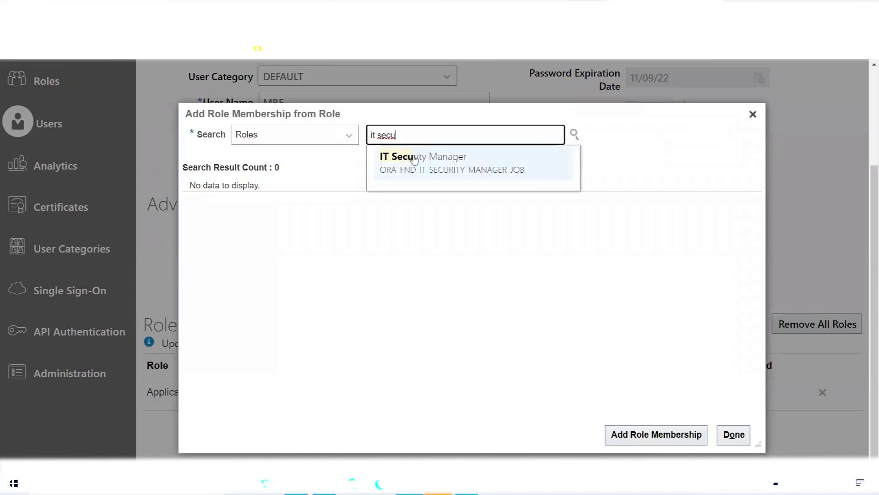
left_click(409, 156)
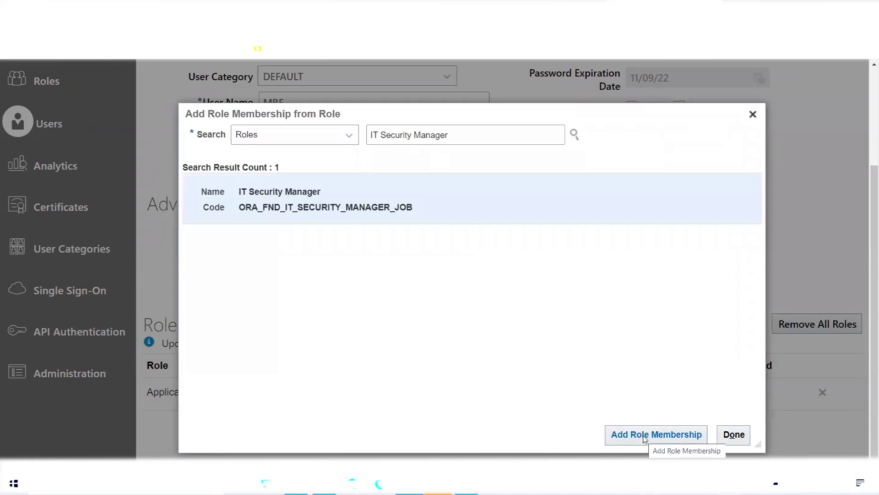
double_click(298, 194)
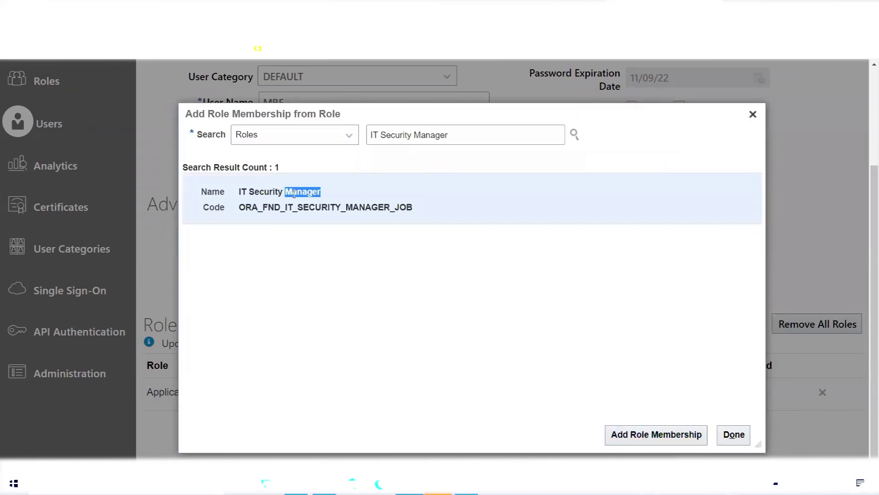
left_click(423, 205)
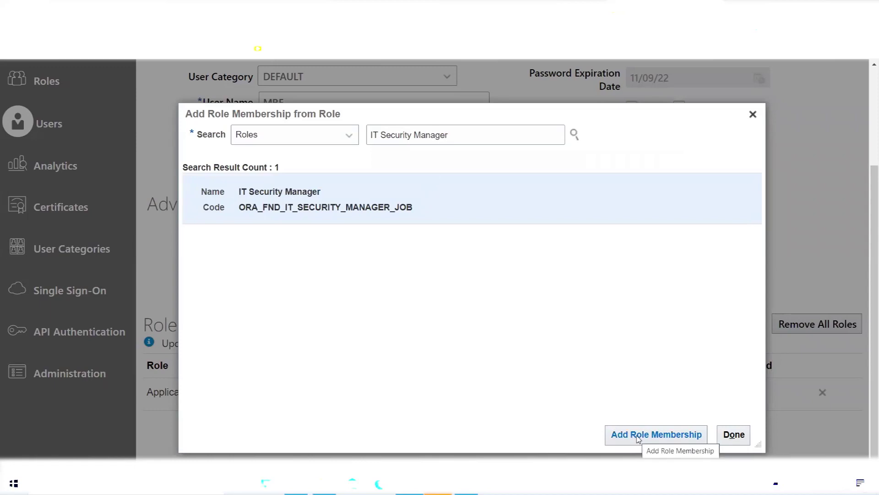
left_click(639, 438)
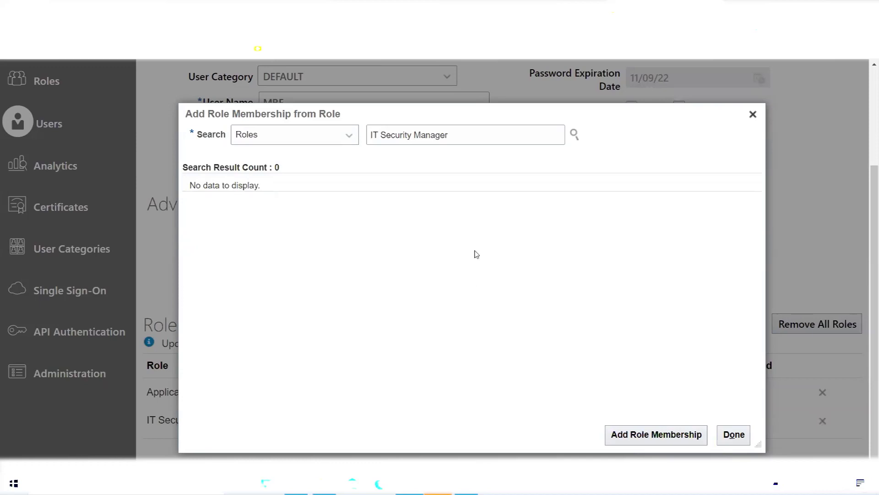
left_click(735, 434)
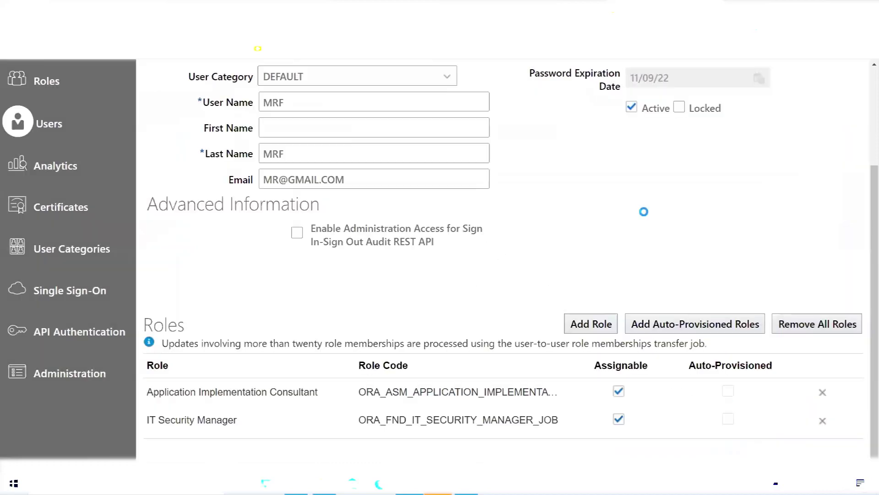
- Save MRF's two roles, leave the account page, and bring up the Excel notes
scroll(509, 284, "up", 1)
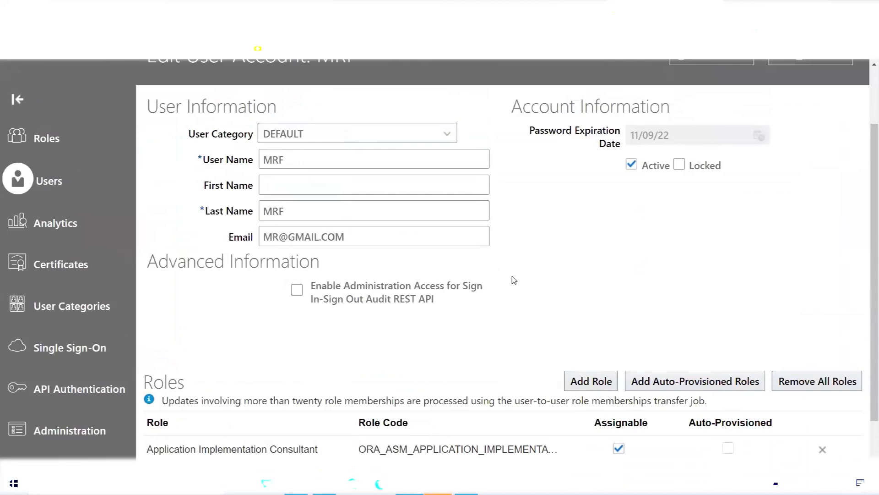
scroll(514, 277, "down", 1)
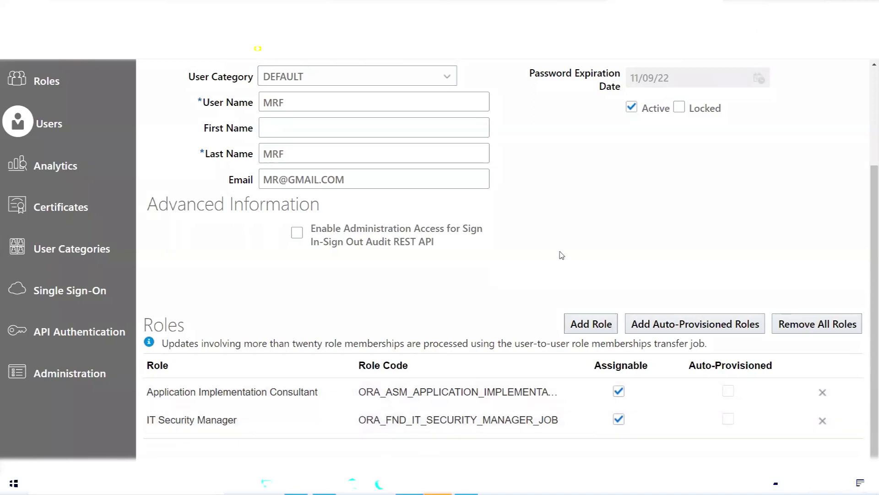
scroll(570, 251, "up", 3)
left_click(710, 129)
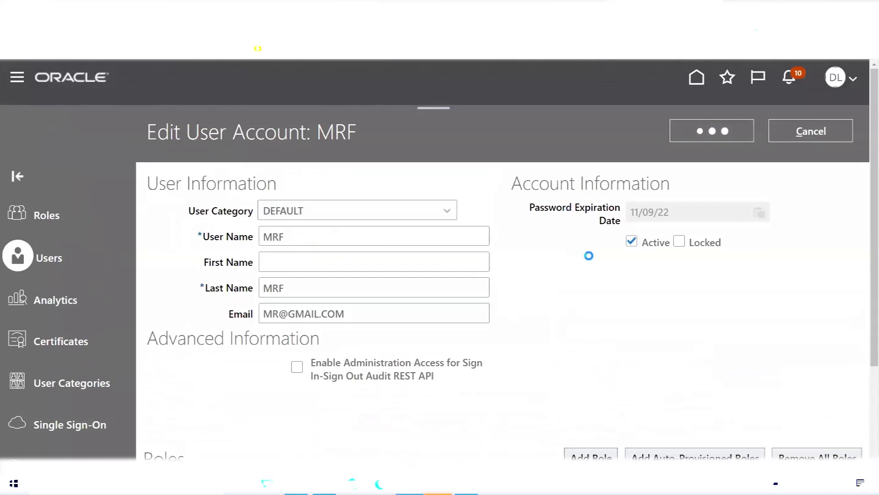
left_click(848, 137)
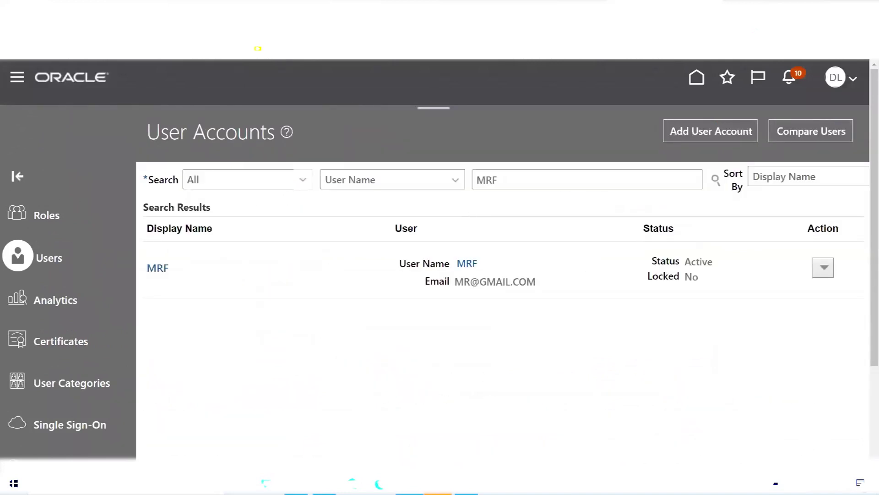
left_click(296, 483)
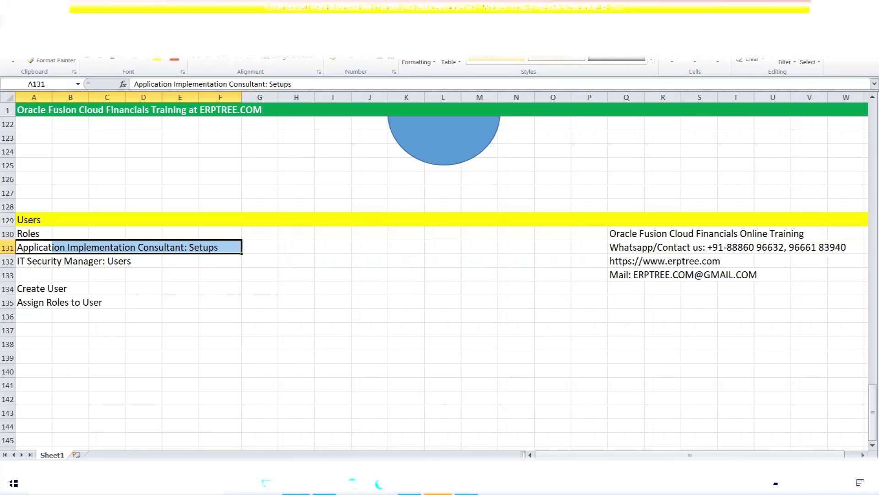
- Switch from Excel back to the Oracle User Accounts page with Alt+Tab
key("alt+Tab")
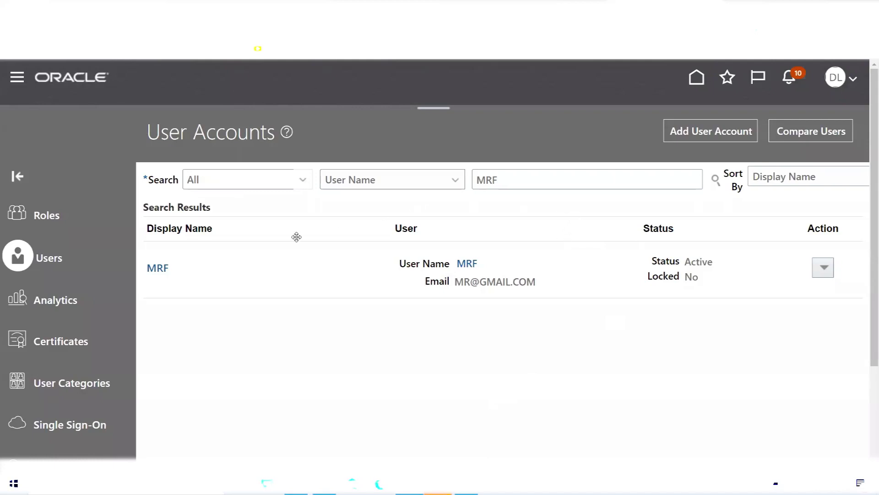
- Open MRF's account details and review its Password Expiration Date
scroll(296, 235, "down", 3)
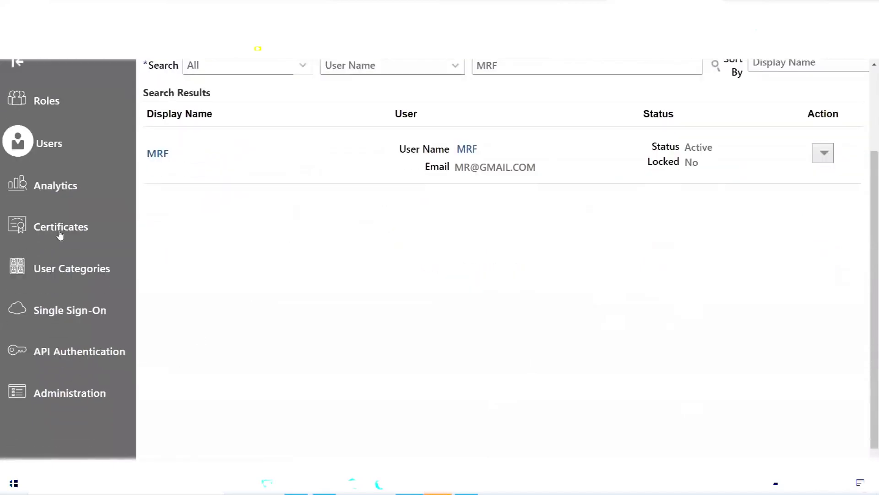
scroll(359, 274, "up", 3)
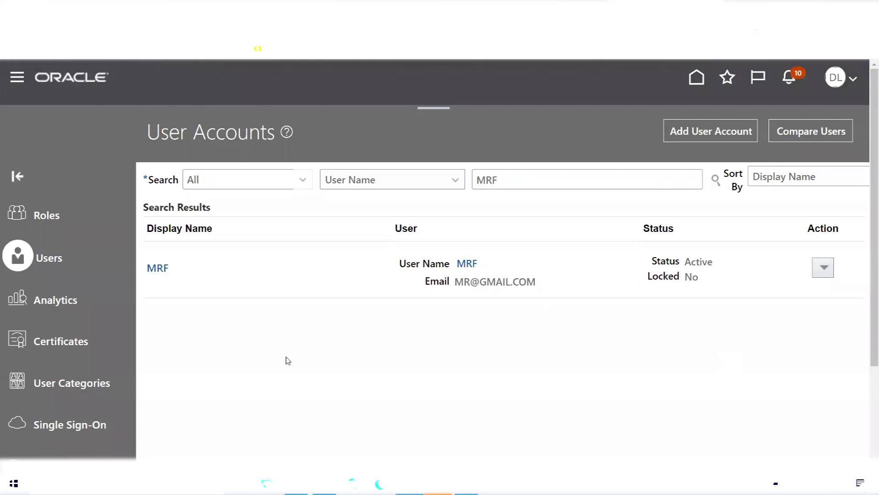
scroll(56, 385, "down", 3)
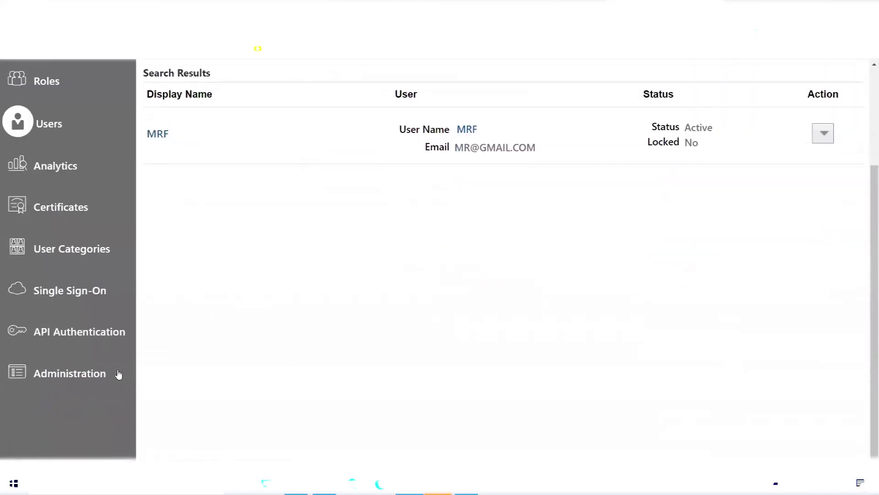
scroll(345, 358, "up", 3)
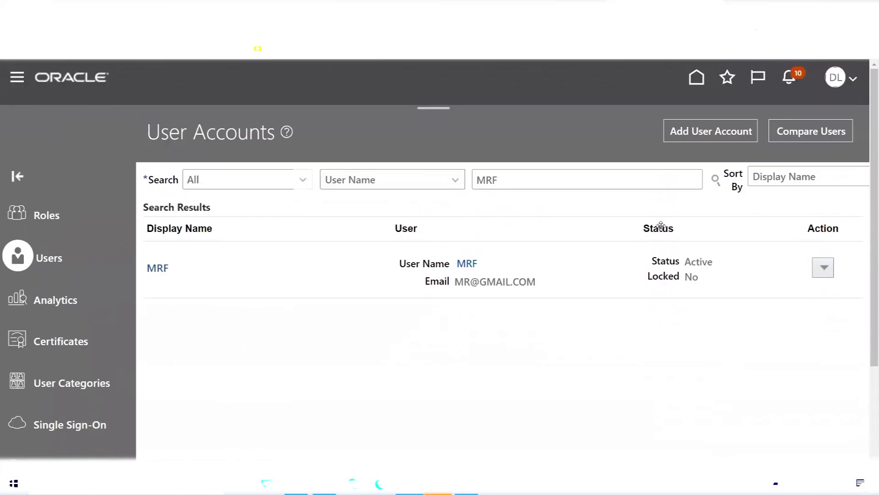
left_click(158, 268)
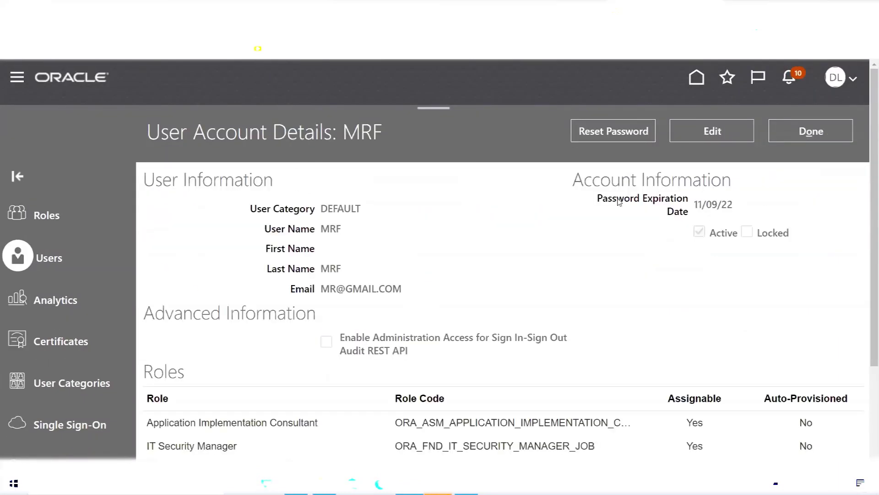
left_click_drag(598, 203, 704, 217)
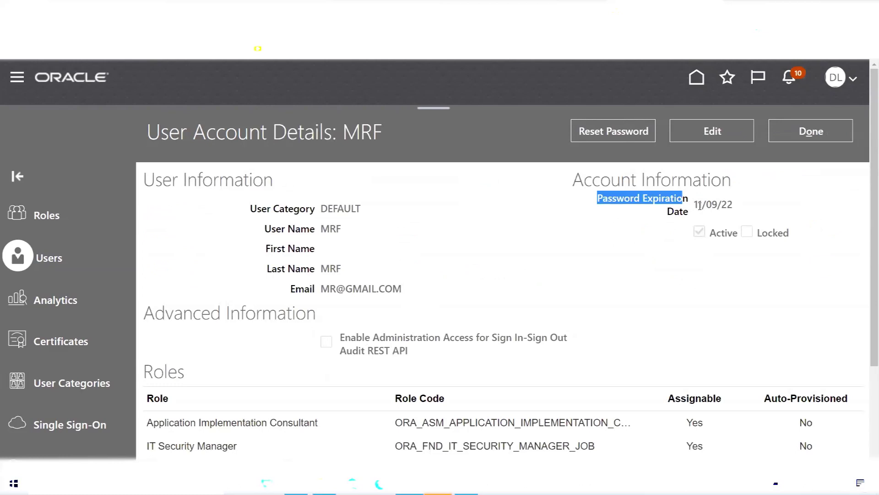
double_click(701, 205)
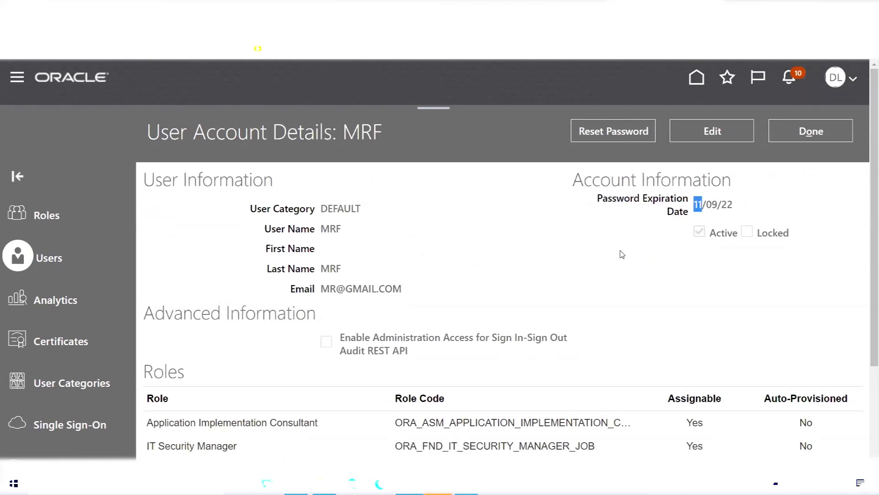
double_click(712, 205)
double_click(696, 205)
left_click(606, 256)
- Return to the user search results and switch to the Excel notes
scroll(522, 252, "down", 3)
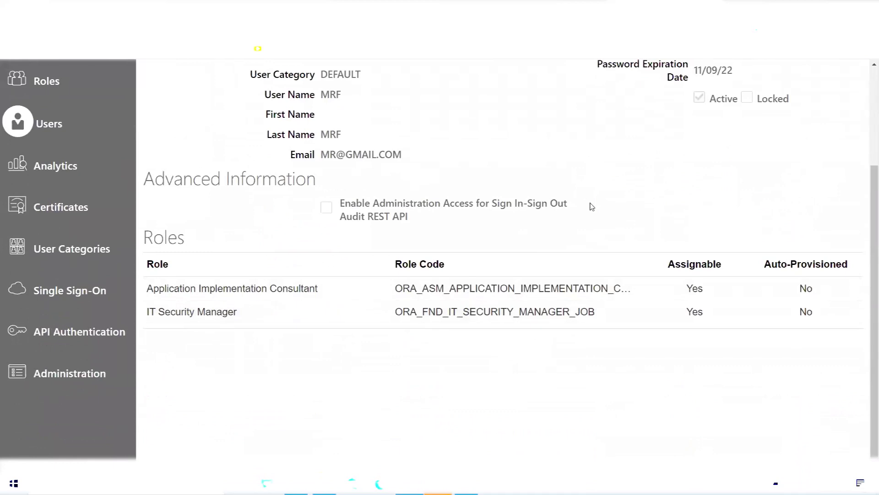
scroll(591, 206, "up", 3)
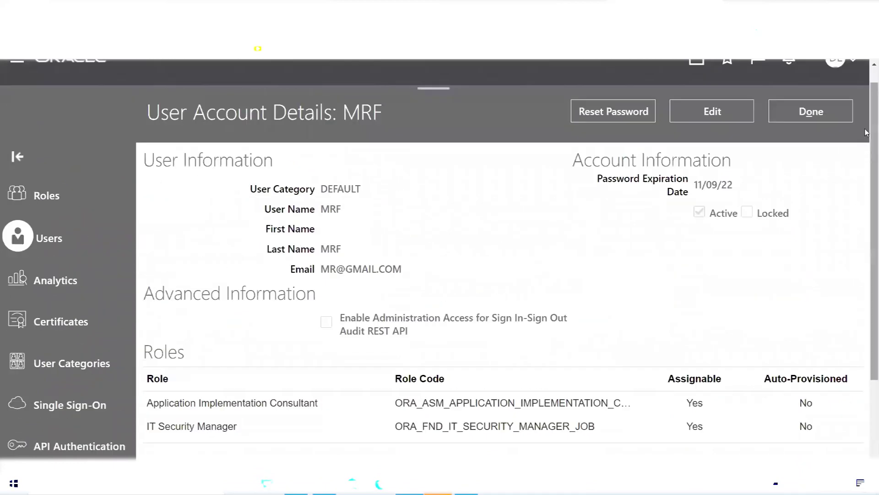
left_click(832, 120)
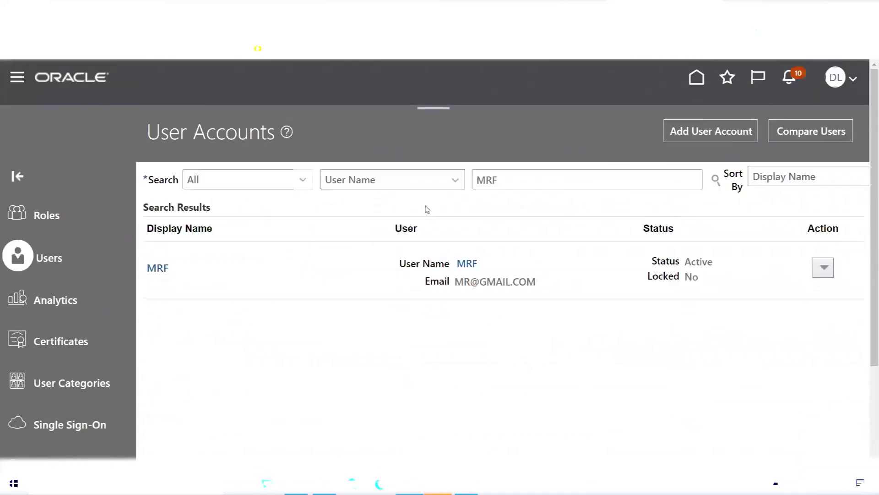
left_click(410, 485)
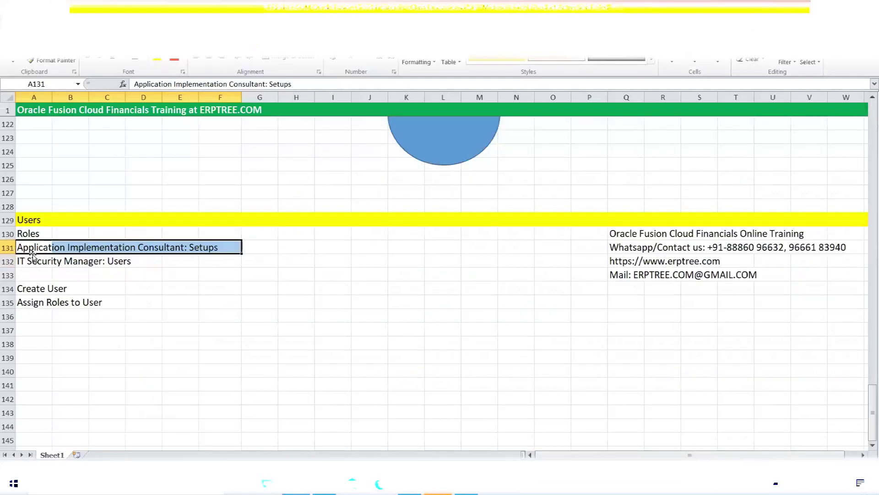
- Change the heading in A129 to 'Users: MRF'
double_click(41, 220)
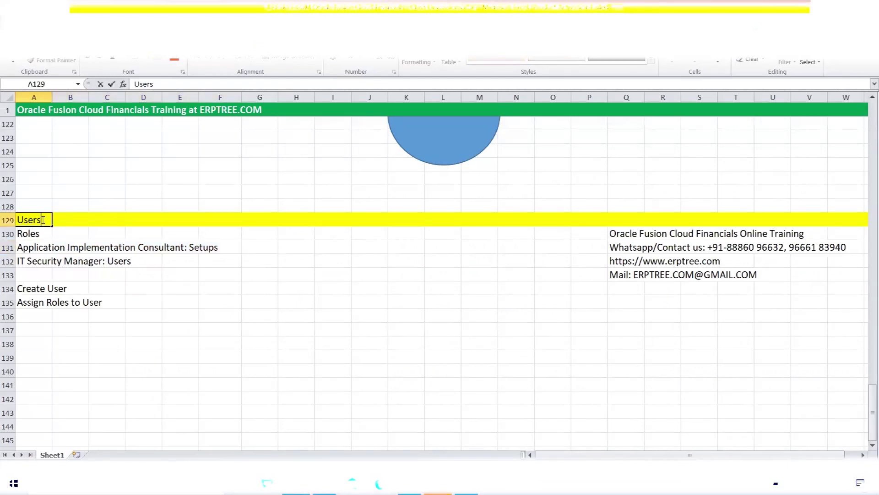
type("MRF")
key("ctrl+Return")
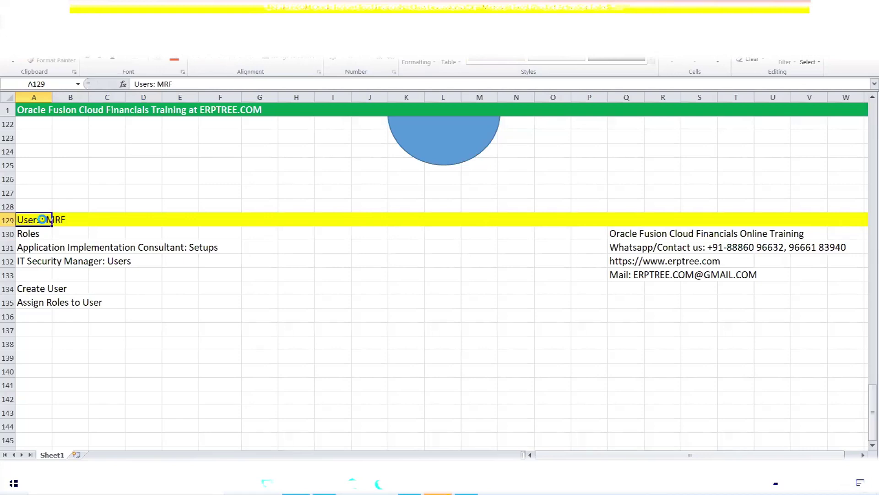
- Make A131 read 'Application Implementation Consultant: FSM - Setups'
left_click(44, 249)
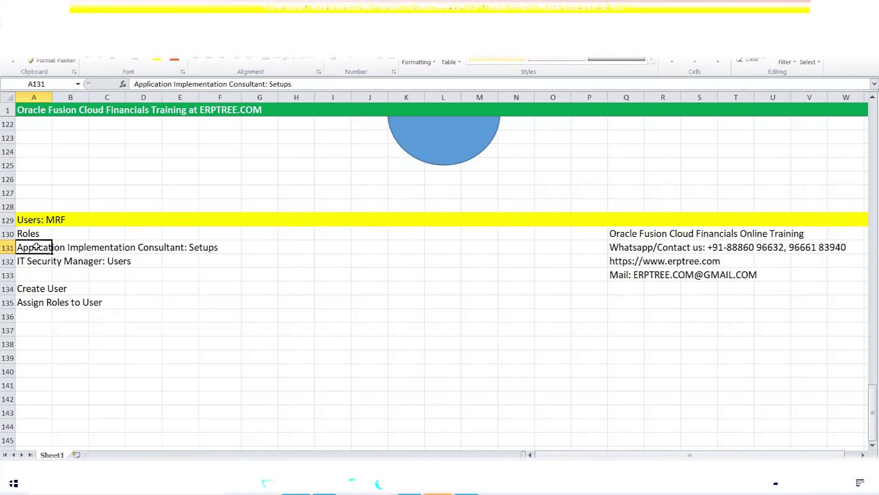
left_click(270, 84)
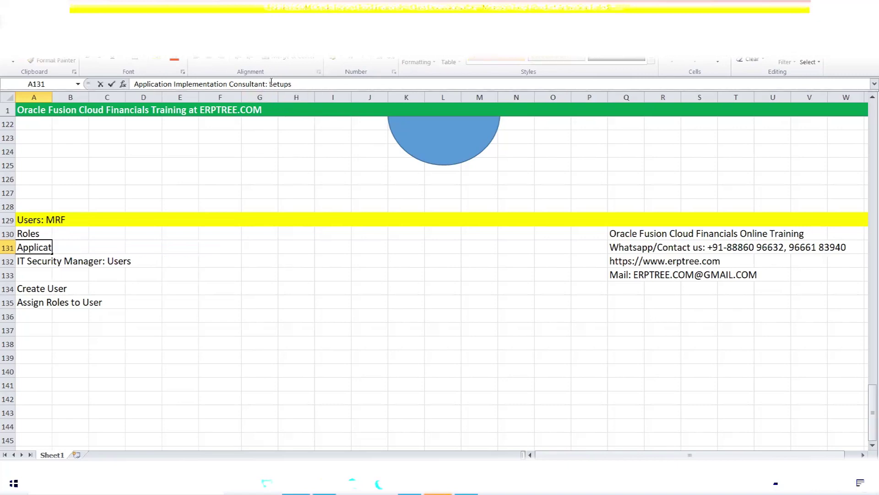
left_click(271, 82)
type("FSM")
type(" -")
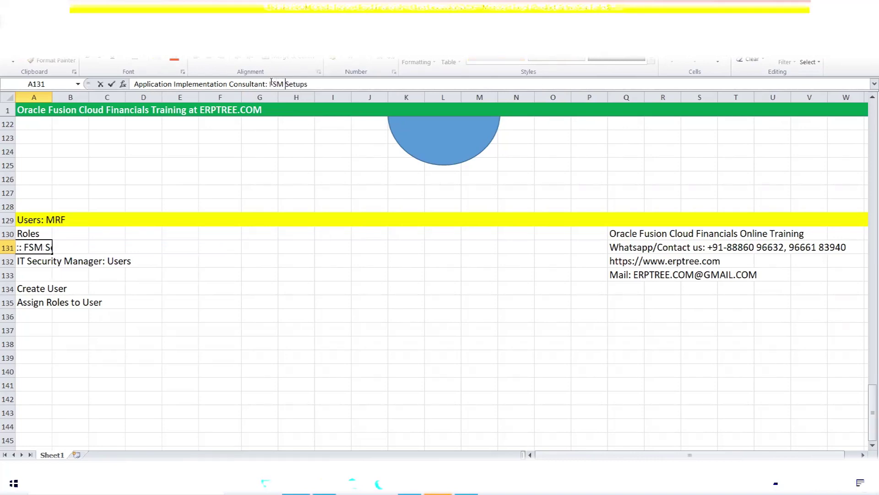
left_click(367, 256)
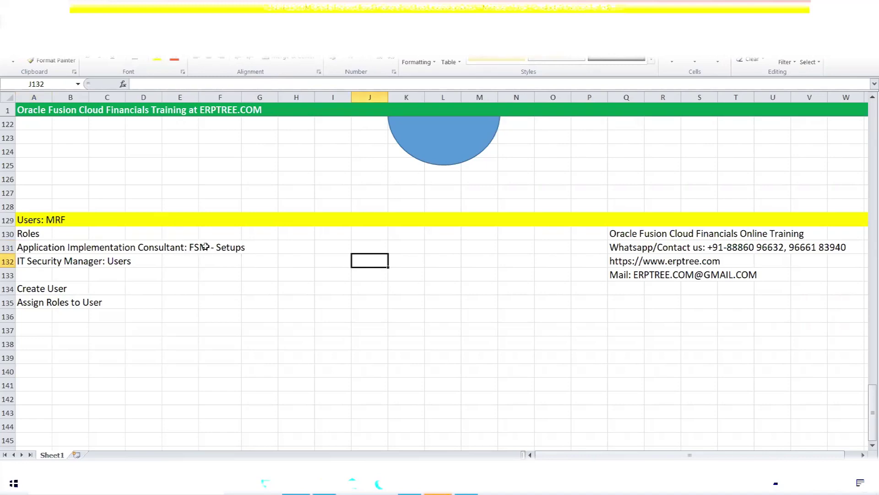
- Enter 'FSM = Functional Setup Manager' in cell I132 beside the IT Security Manager row
left_click(326, 261)
type("FSM = Functional Setup Manager")
key("ctrl+Return")
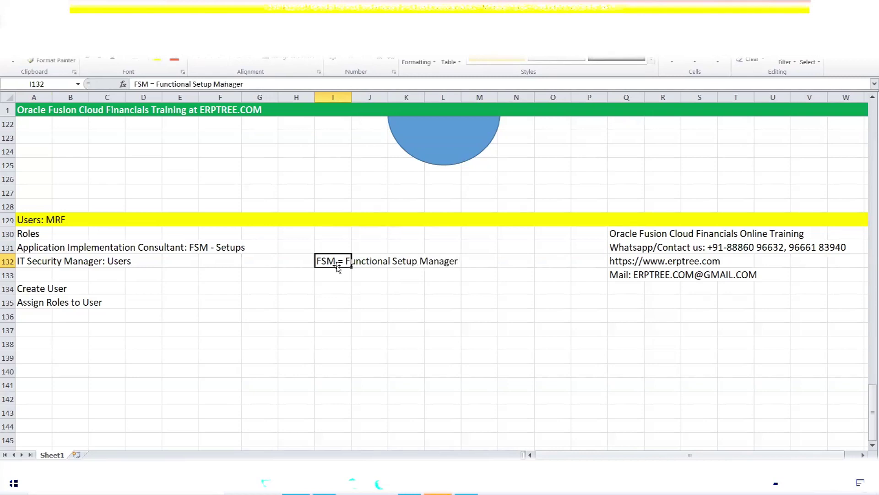
left_click(337, 270)
left_click_drag(323, 262, 442, 263)
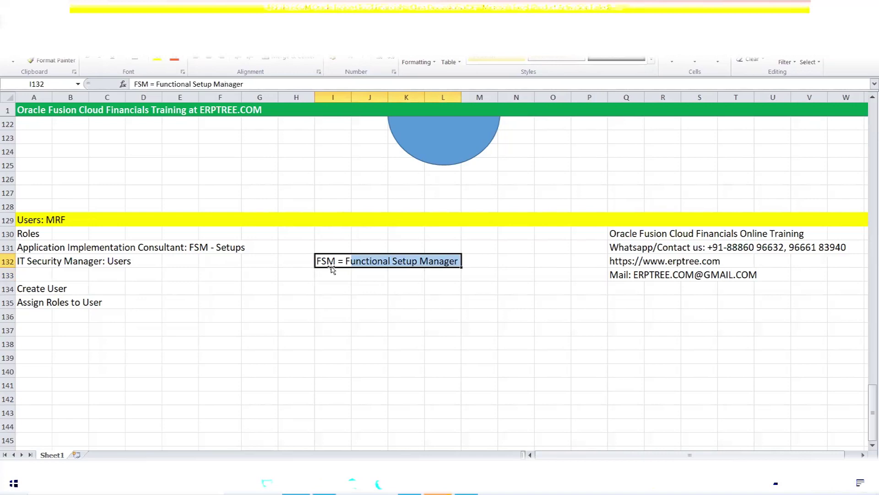
left_click(348, 261)
left_click_drag(348, 262, 459, 261)
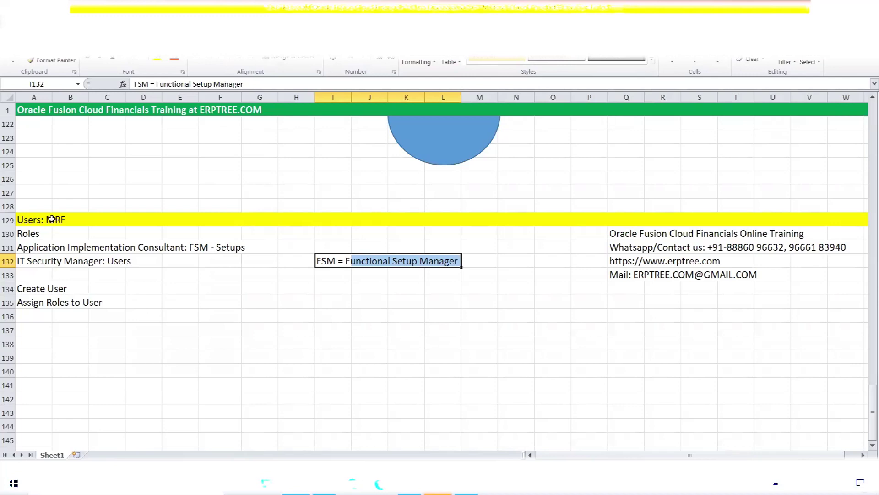
- Make A132 read 'IT Security Manager: Security Console - Users'
left_click(40, 265)
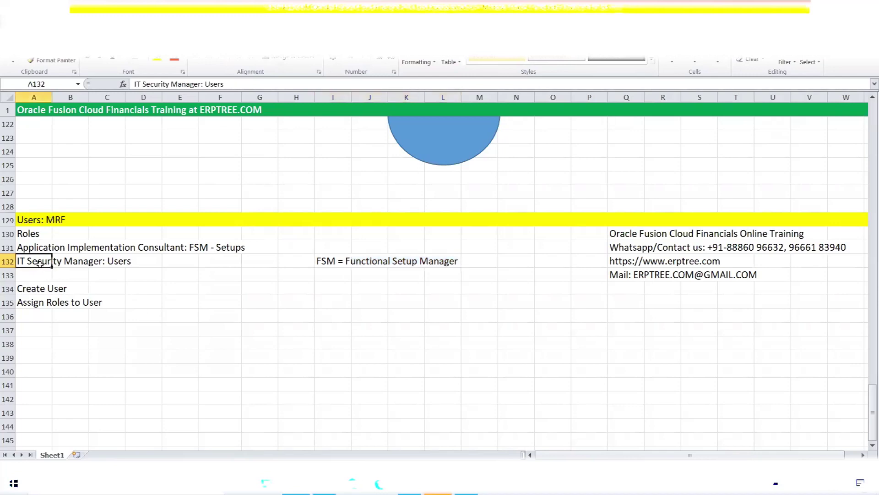
left_click(204, 82)
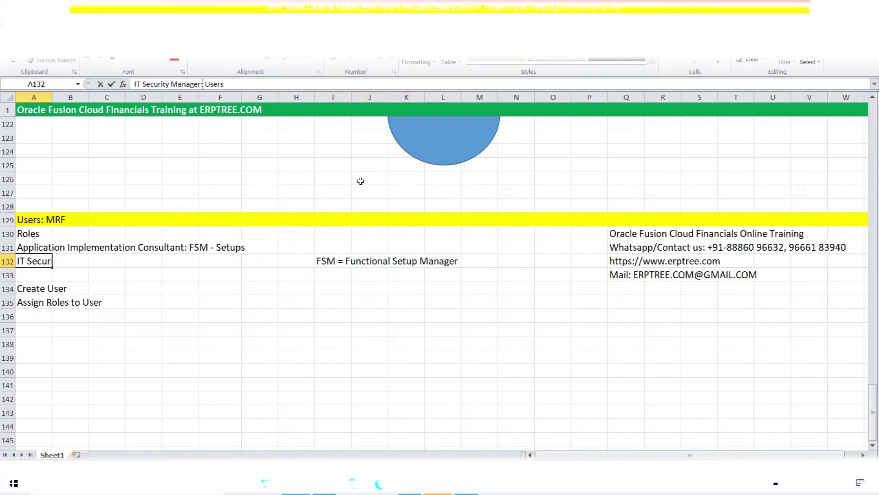
type("Secur")
type("ity Console")
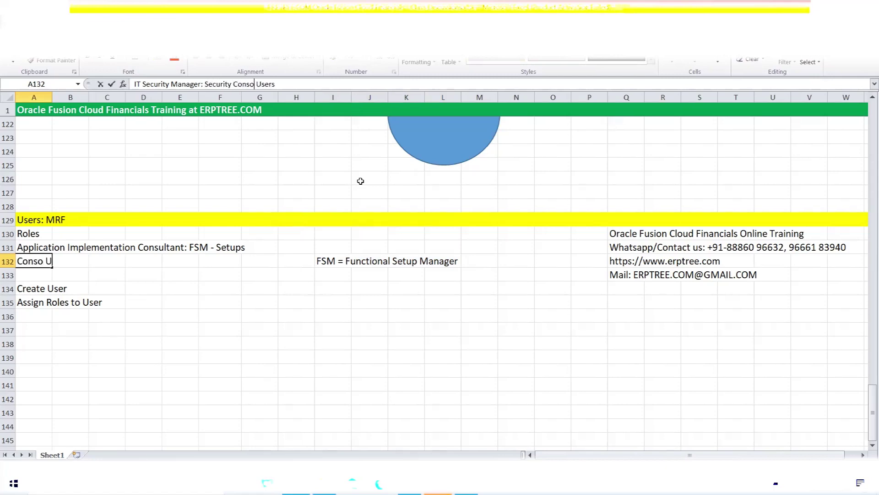
type(" -")
left_click(308, 412)
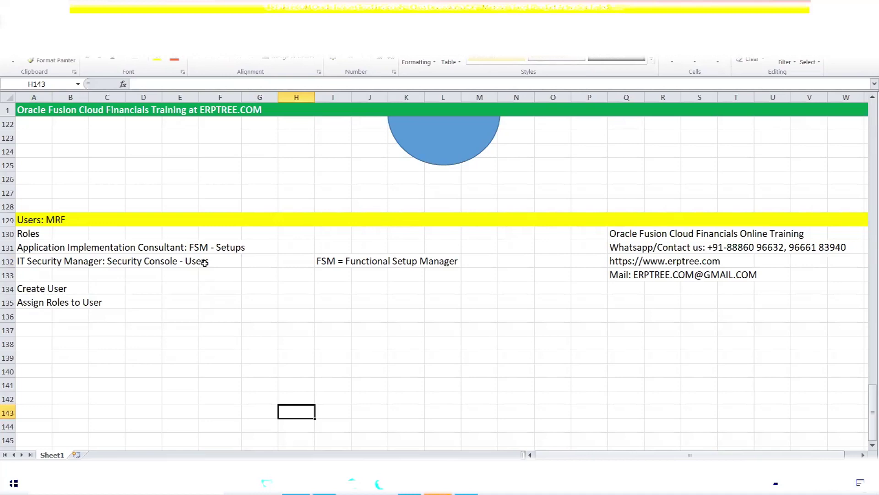
- Select the updated role notes in rows 131–132 to review them
left_click(283, 299)
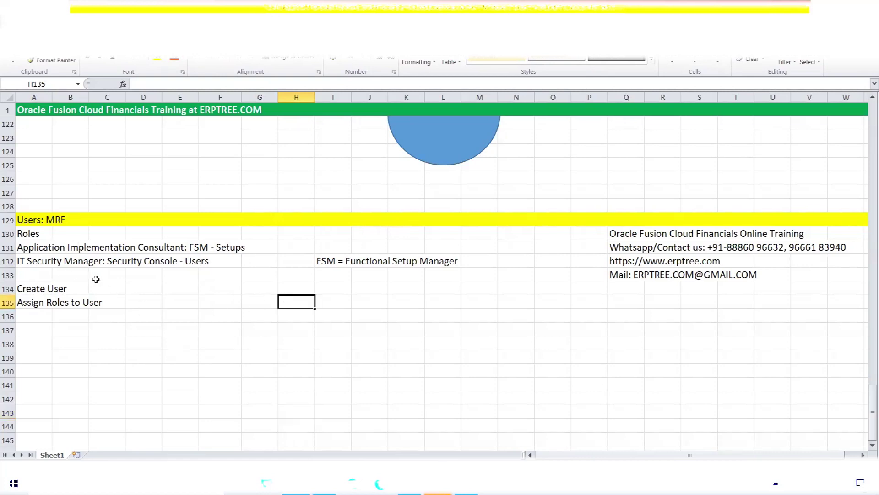
left_click_drag(25, 247, 226, 262)
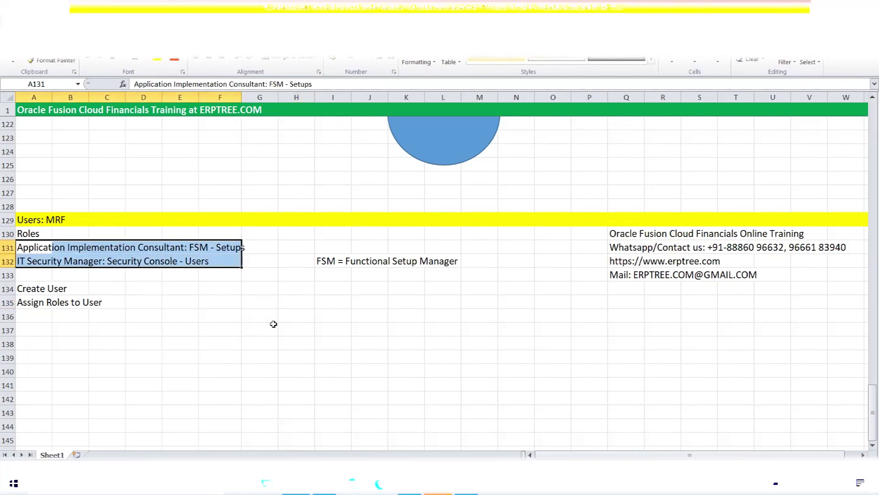
left_click(271, 302)
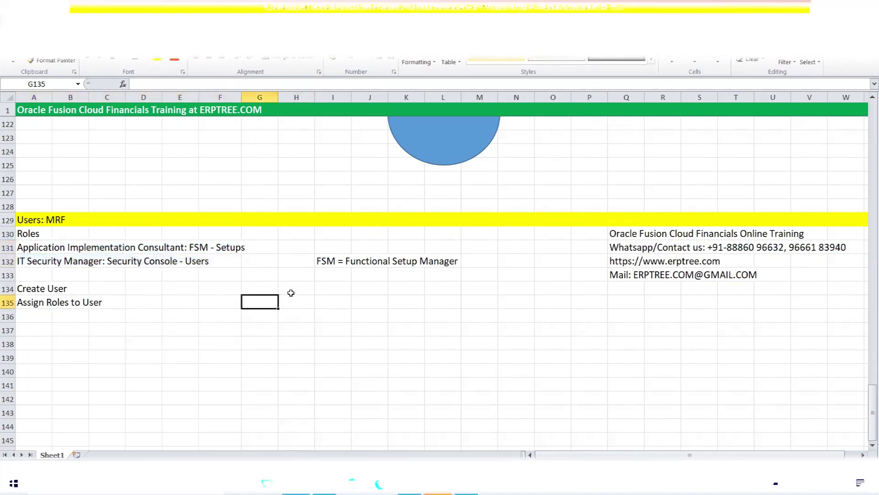
scroll(291, 293, "down", 1)
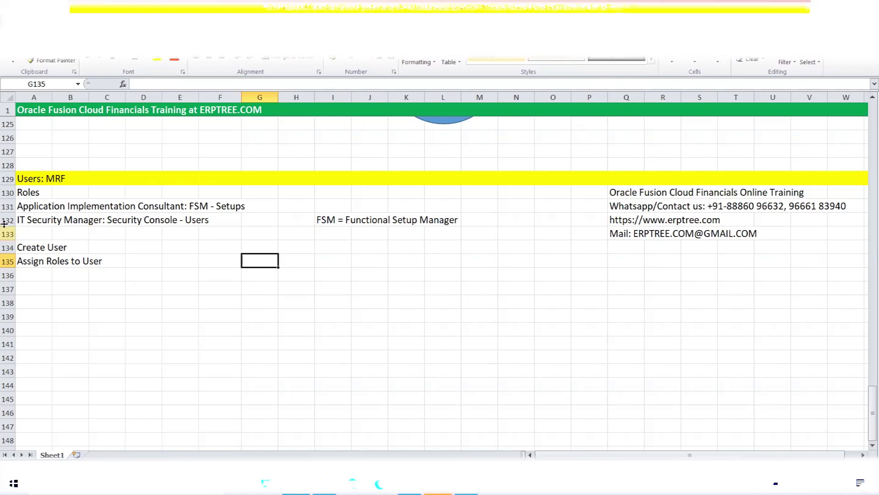
- Select the On Premise list C76:E83 to review it, then clear the selection
scroll(104, 190, "up", 12)
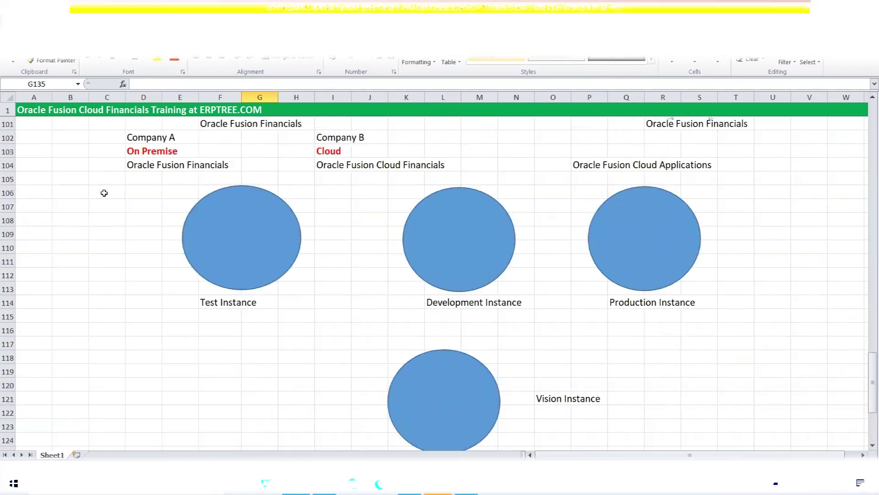
scroll(110, 187, "up", 3)
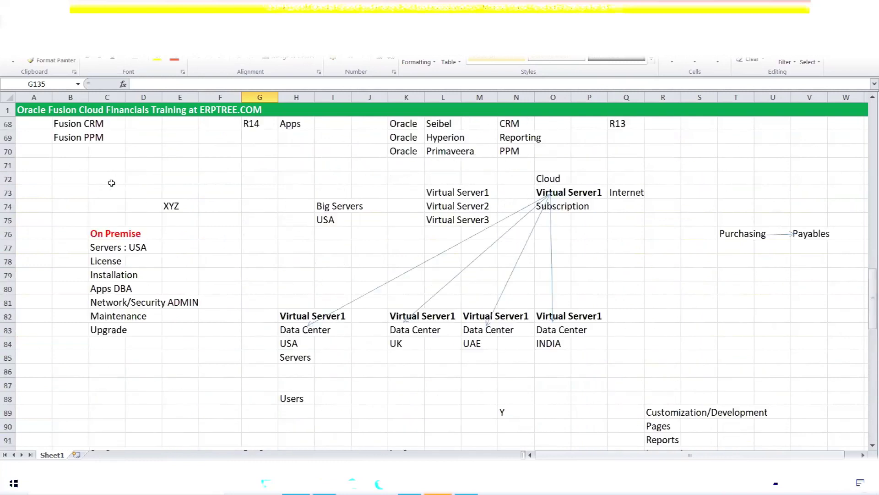
left_click(107, 236)
left_click_drag(107, 237, 183, 326)
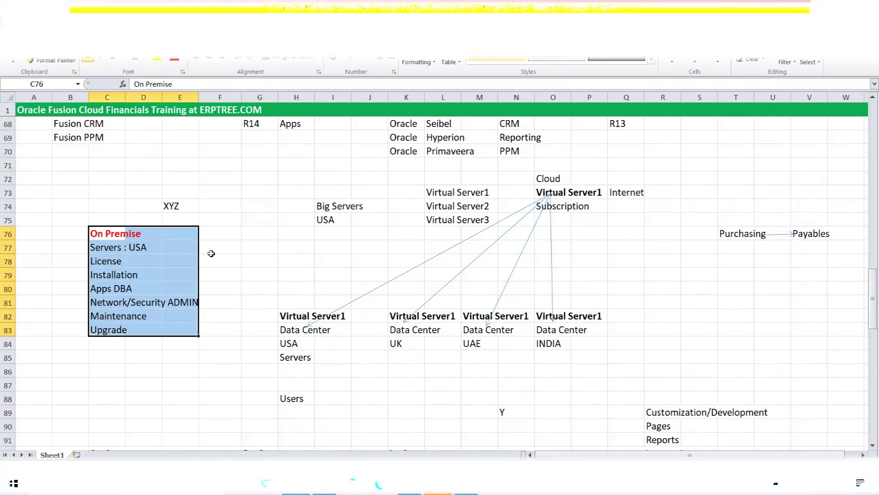
left_click(211, 253)
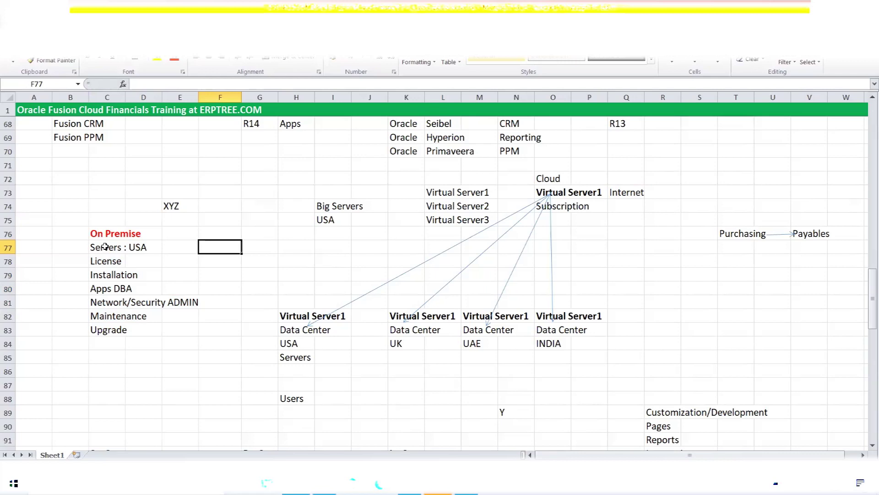
scroll(104, 247, "down", 18)
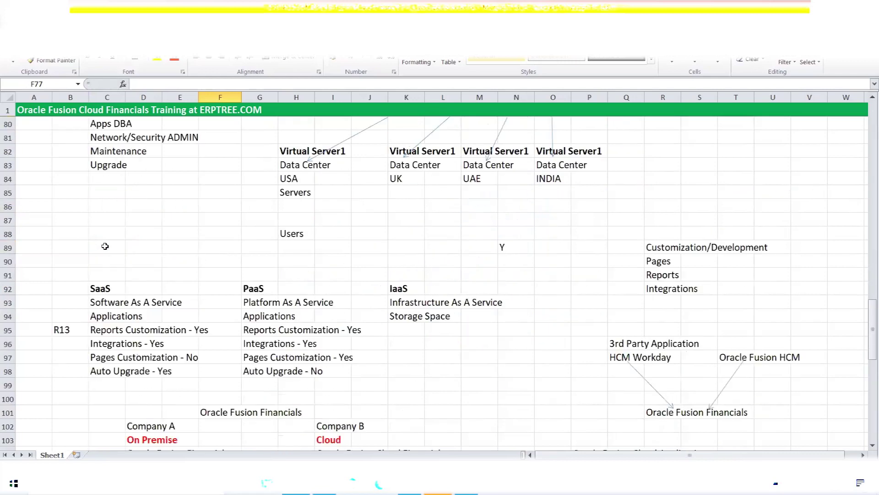
scroll(105, 247, "down", 1)
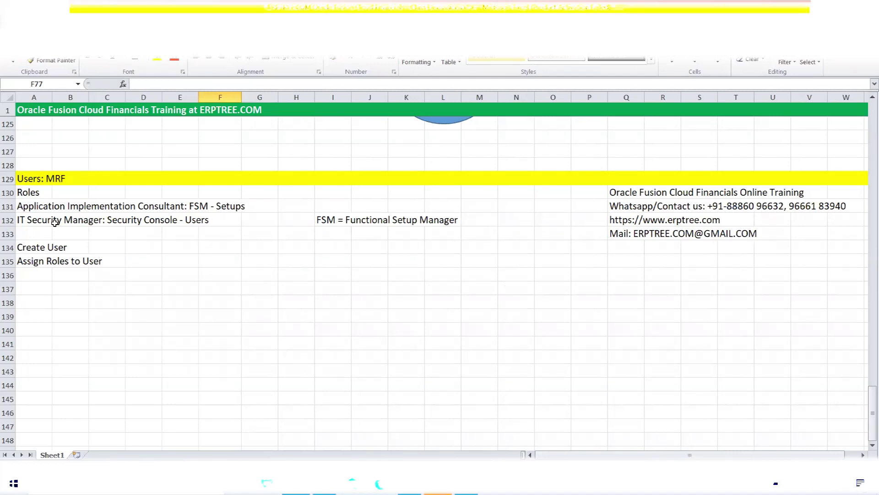
- Prefix heading A129 with 'Implementation' and review the role lines in A131:B132
double_click(20, 178)
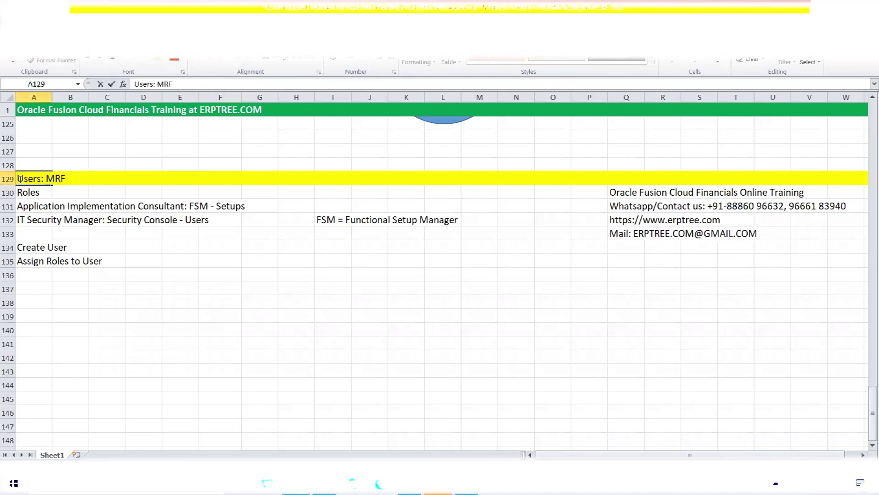
type("Impleme")
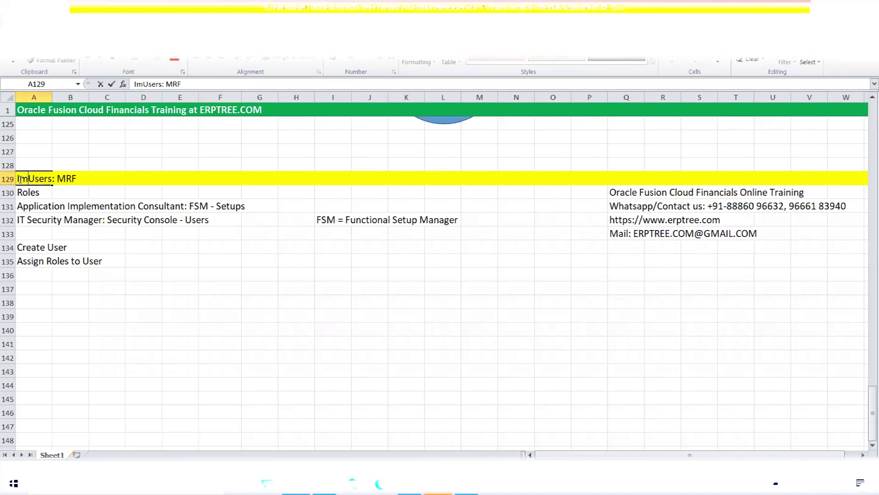
type("ntation")
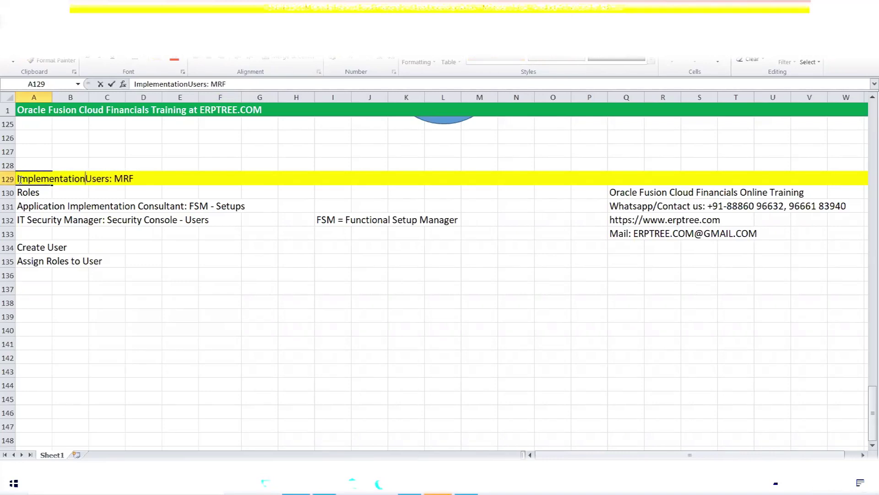
key("ctrl+Return")
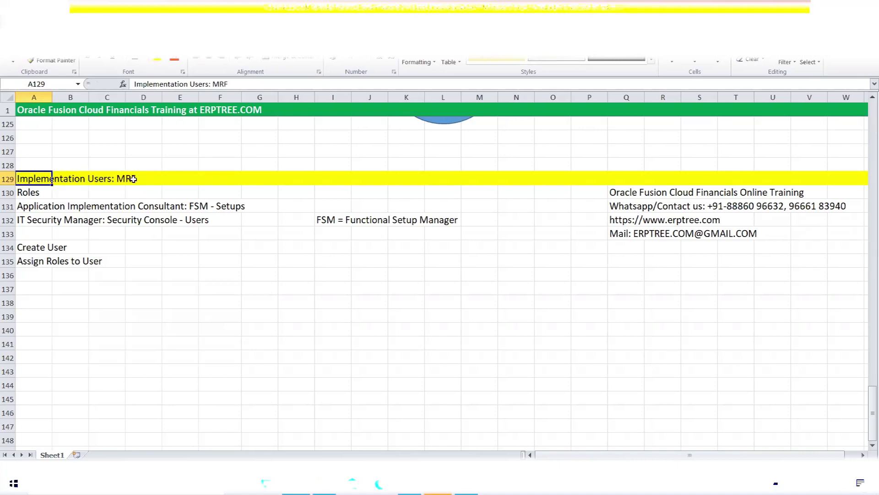
left_click_drag(27, 209, 55, 219)
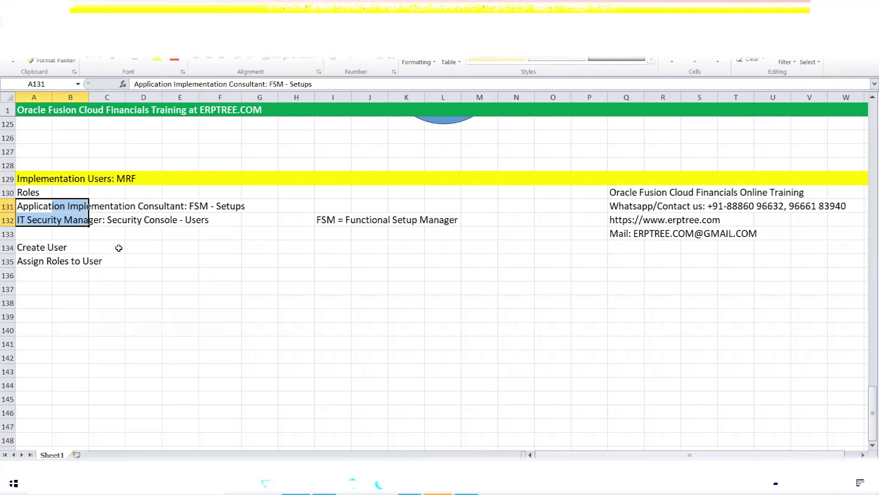
left_click(69, 234)
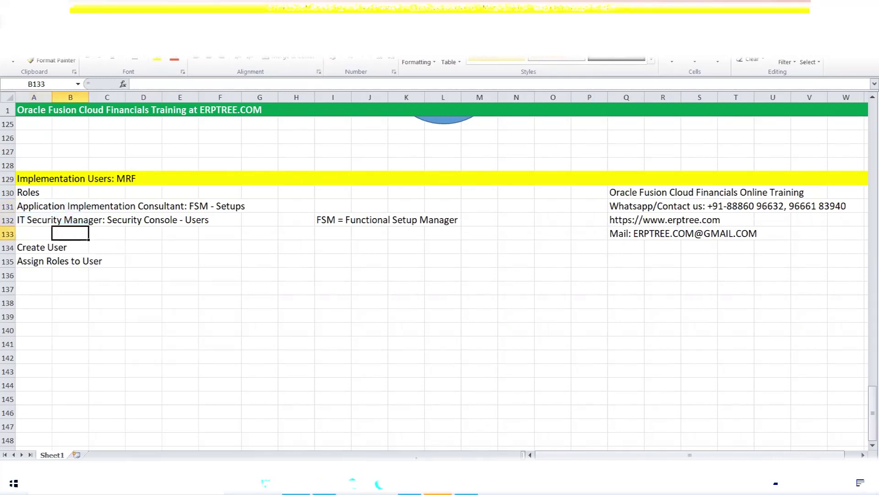
left_click(409, 484)
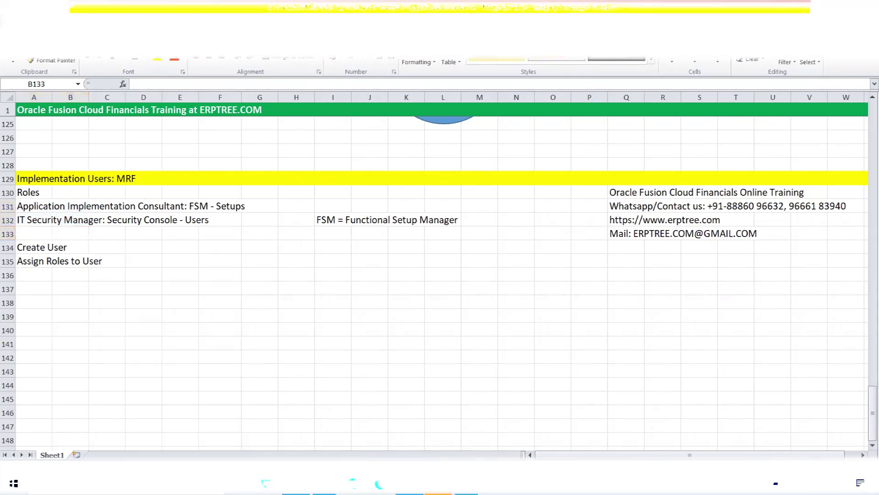
- Sign out of the Security Console and sign in with the implementation user's ID and password
left_click(835, 78)
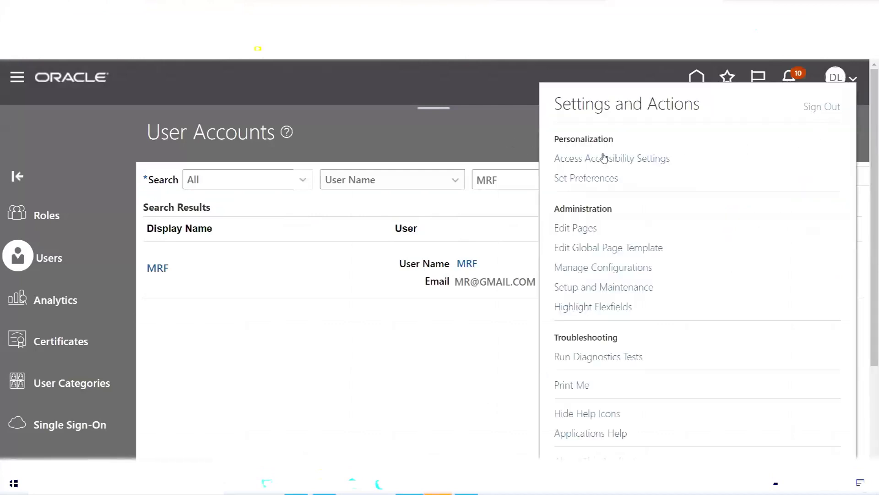
left_click(823, 106)
left_click(422, 301)
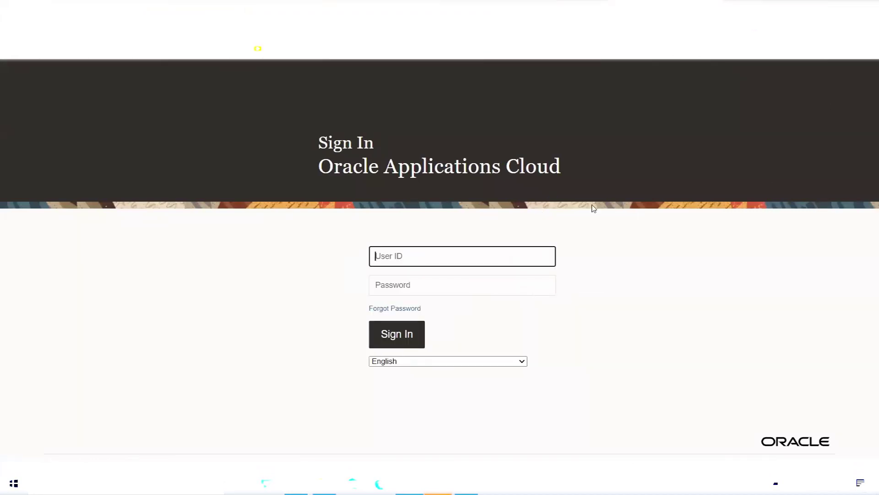
type("MRF")
key("Tab")
type("•••••••")
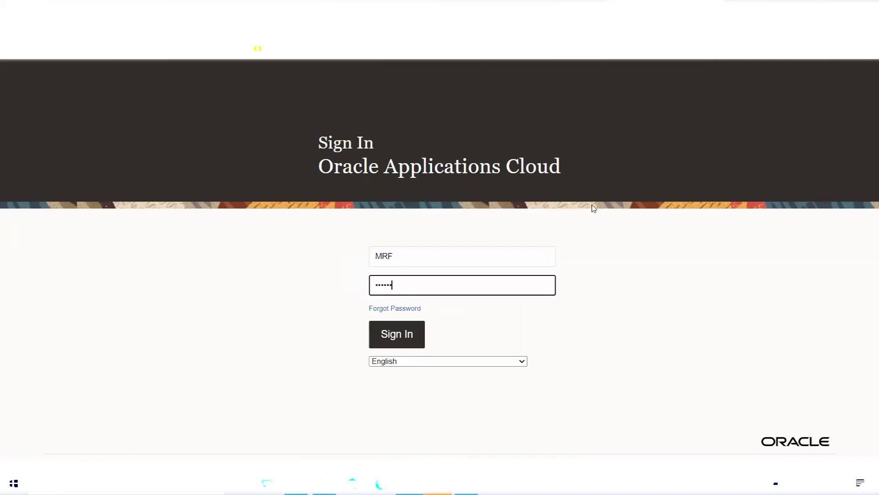
type("•")
left_click(409, 332)
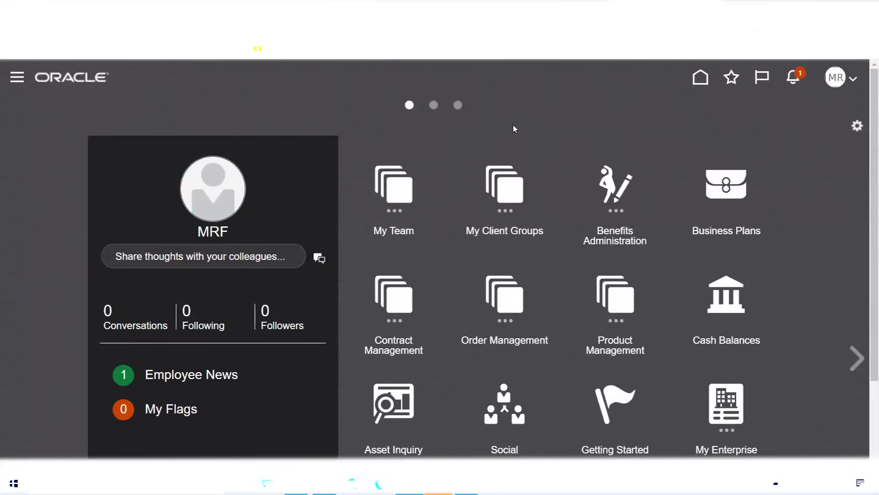
key("alt+Tab")
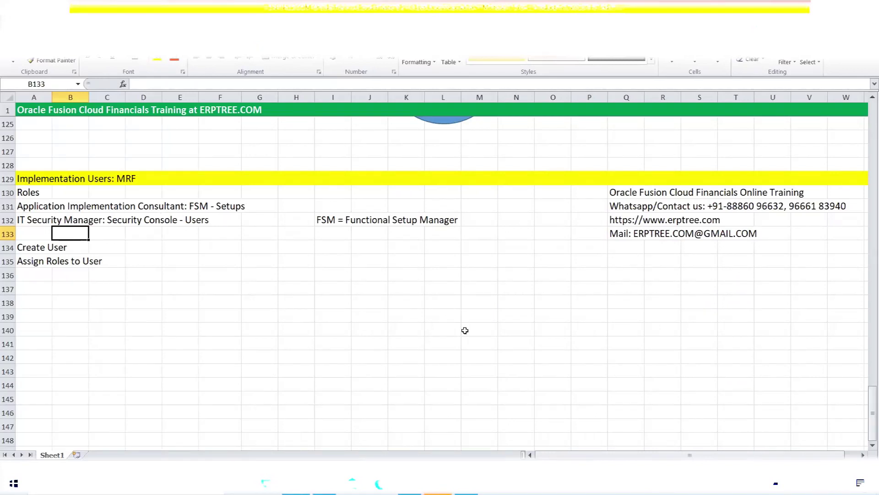
left_click(409, 483)
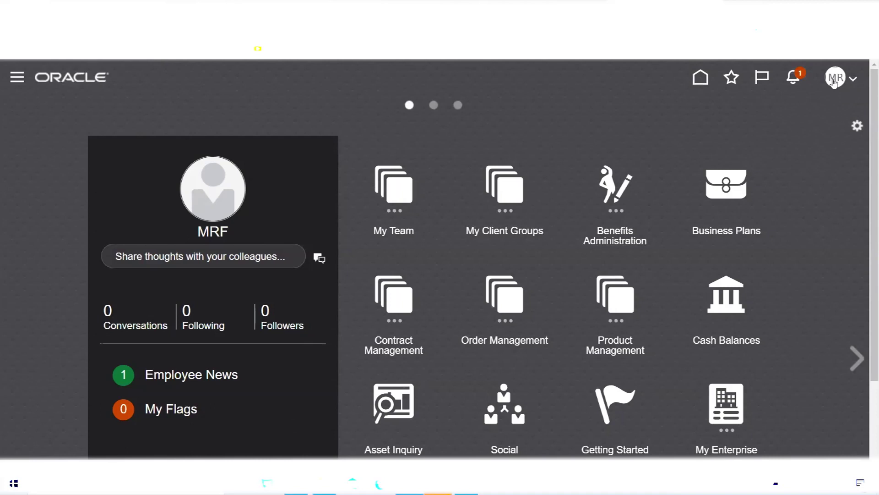
- Open Setup and Maintenance from the MR account menu, landing on Setup: Compensation Management
left_click(834, 82)
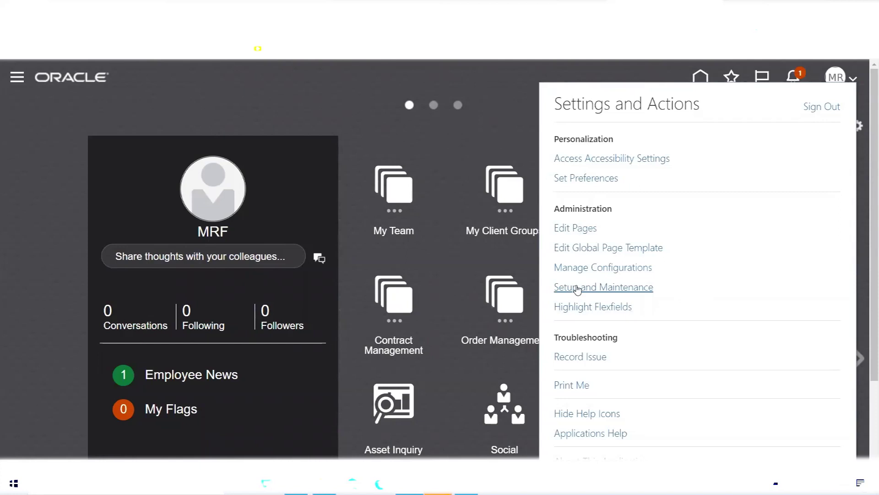
left_click(536, 79)
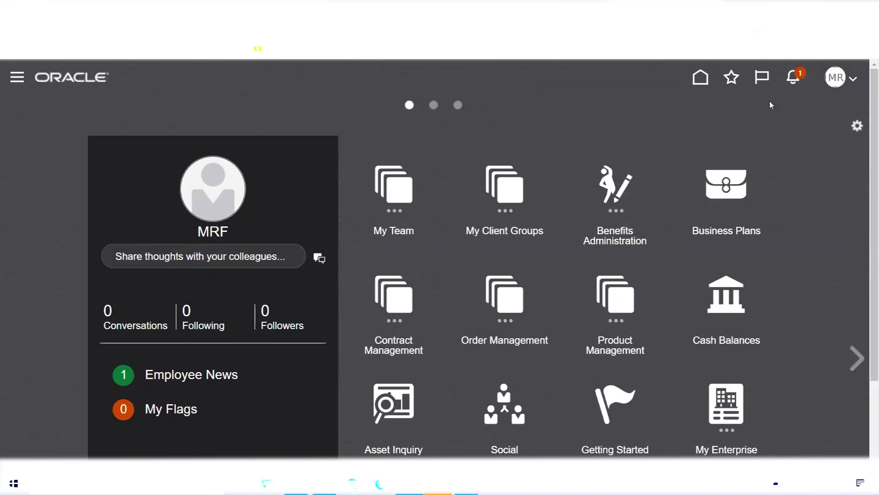
left_click(836, 79)
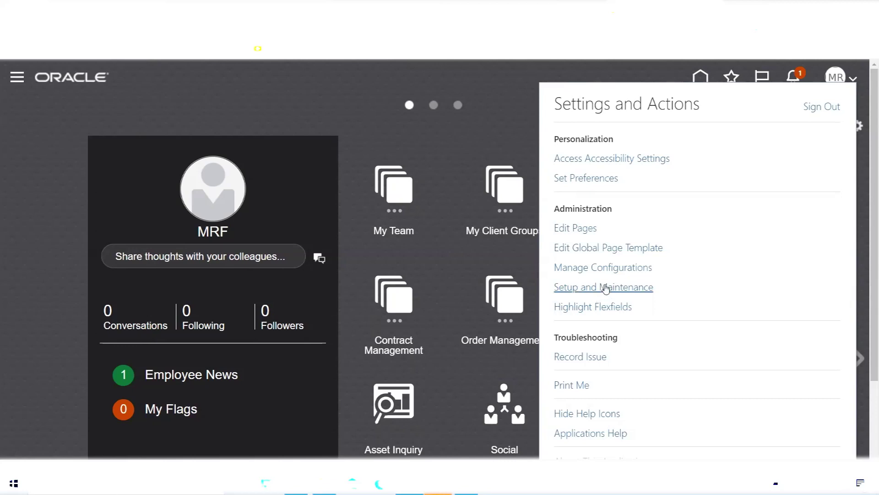
left_click(605, 287)
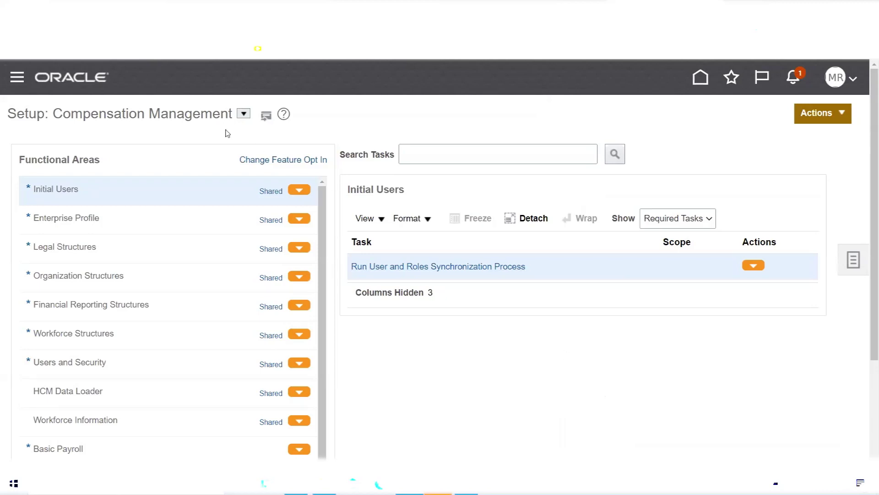
- Switch the setup offering to Financials, then to Procurement, to review their functional areas
left_click(243, 114)
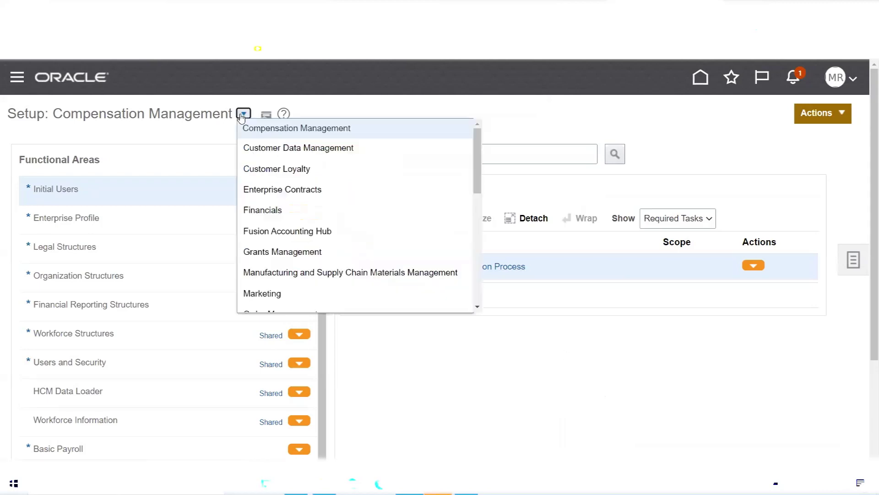
left_click(260, 209)
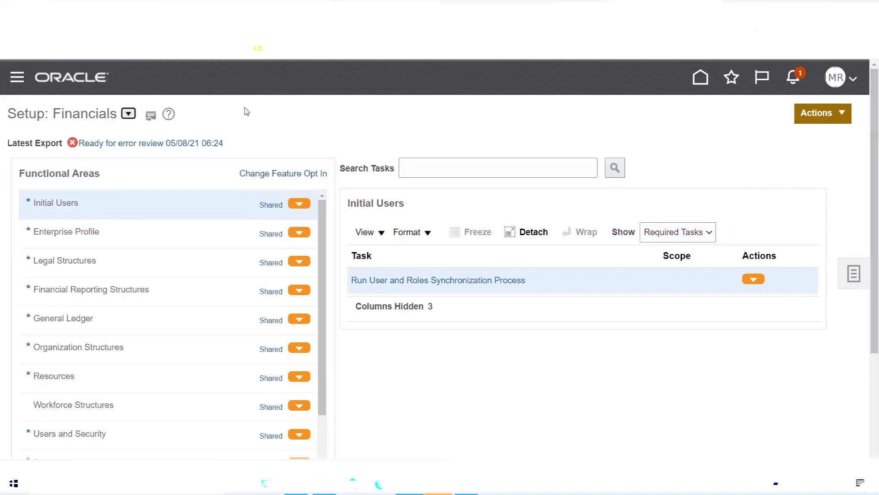
left_click(128, 113)
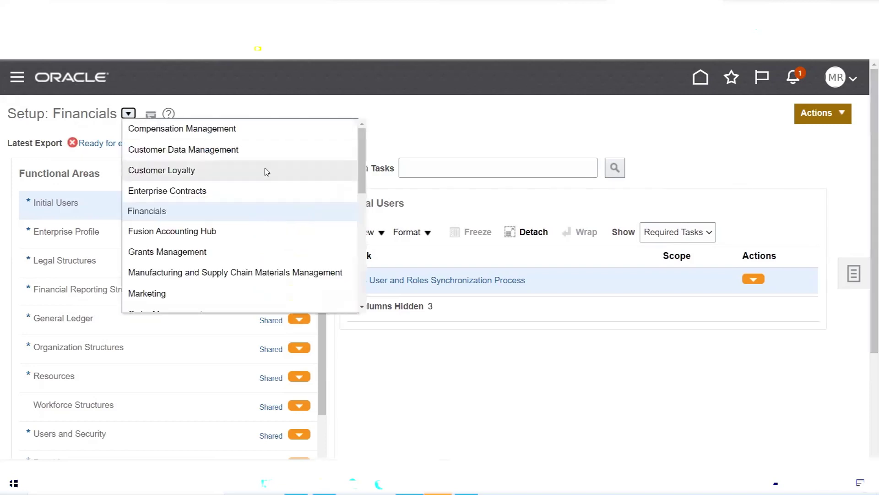
scroll(320, 183, "down", 3)
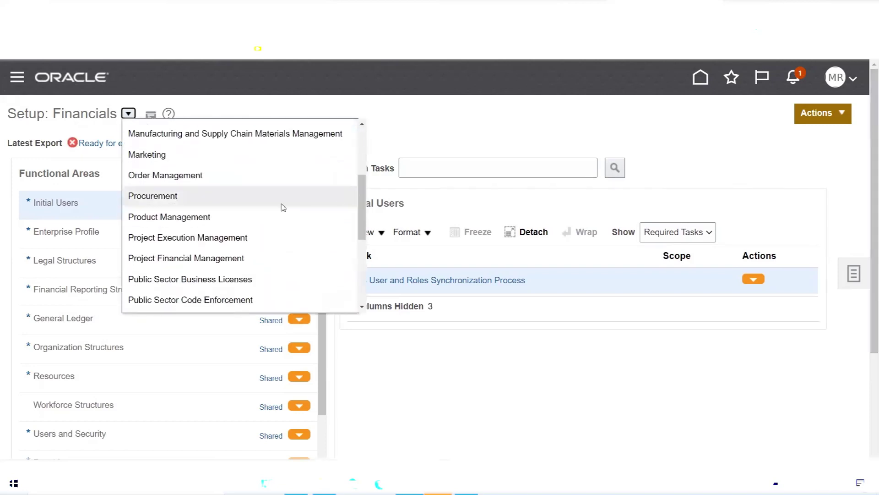
left_click(162, 195)
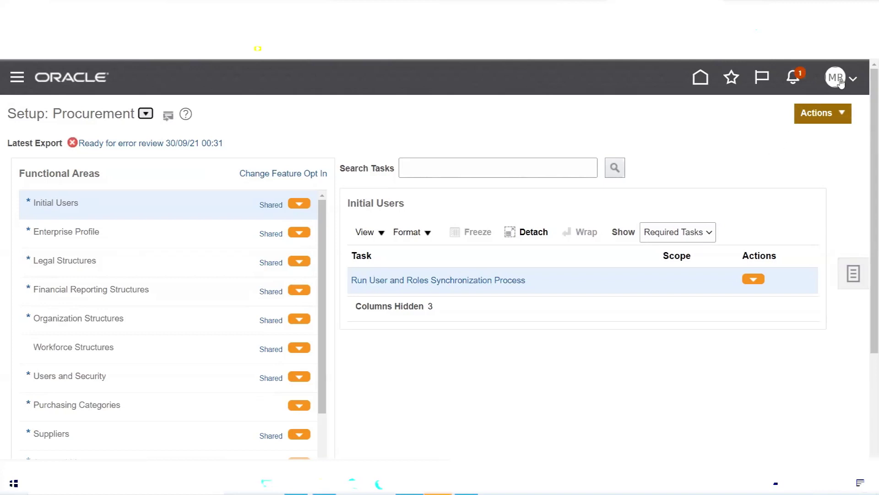
- Reopen Setup and Maintenance, then return to the Excel notes sheet
left_click(840, 81)
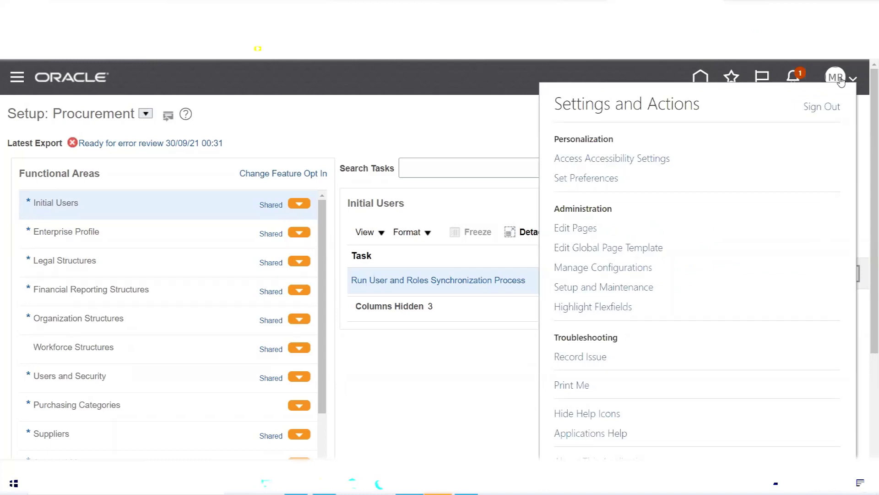
left_click(613, 290)
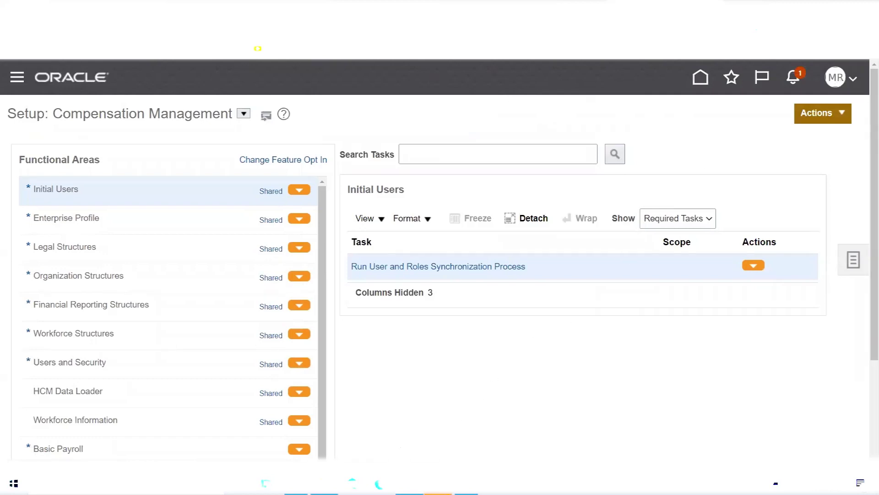
left_click(296, 483)
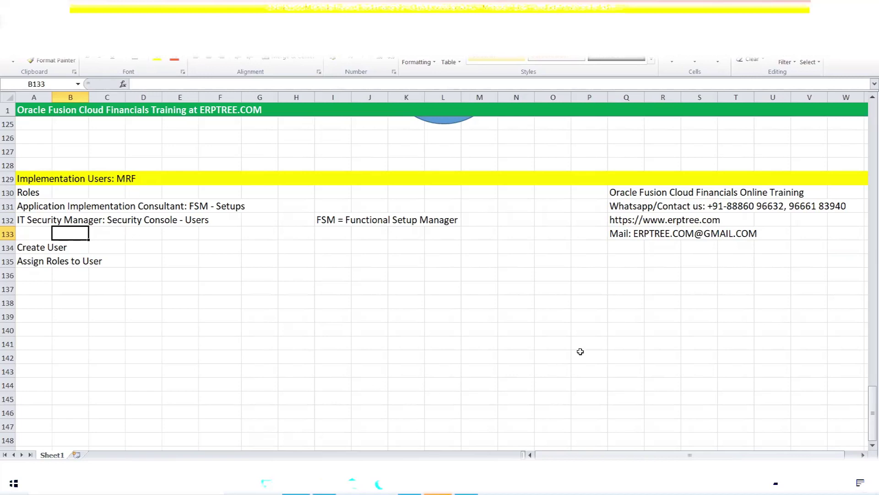
- Go through Navigator > Tools > Security Console to the Users page and start Add User Account
left_click(410, 483)
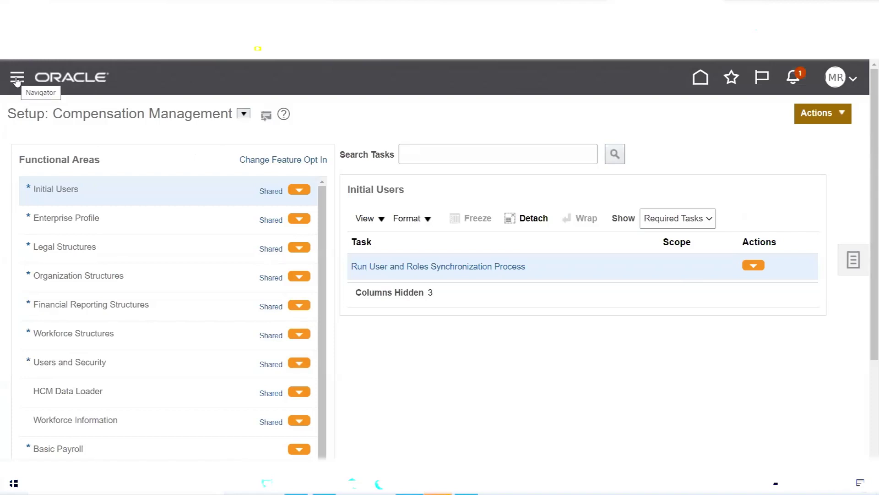
left_click(16, 79)
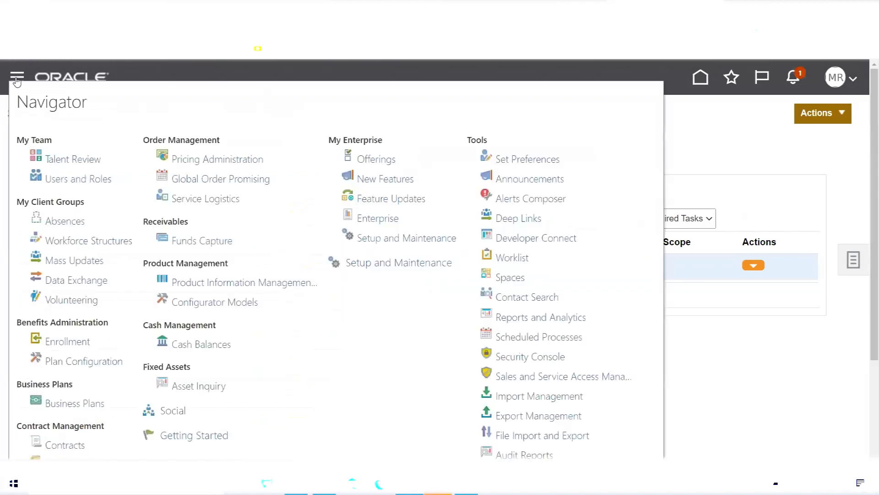
double_click(473, 140)
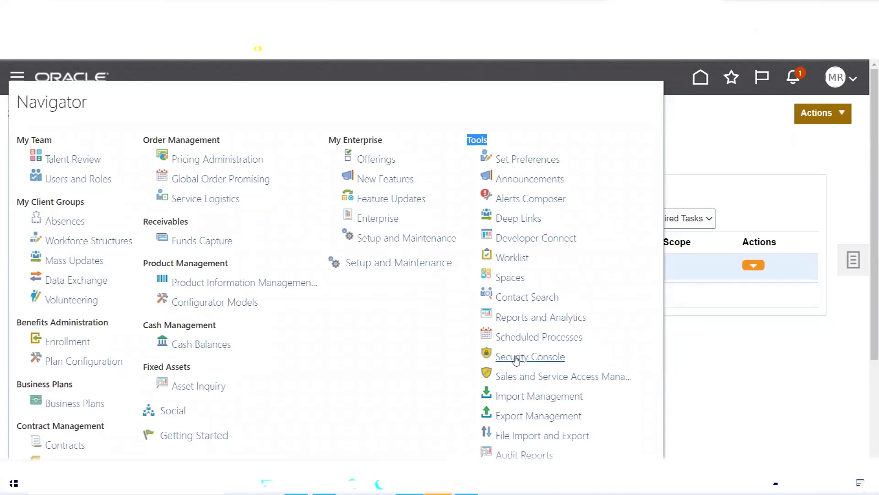
left_click(517, 360)
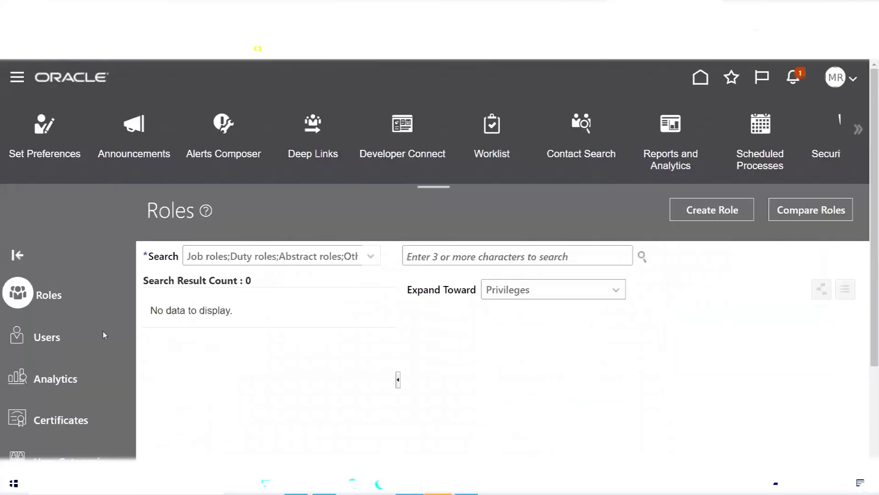
scroll(101, 316, "down", 3)
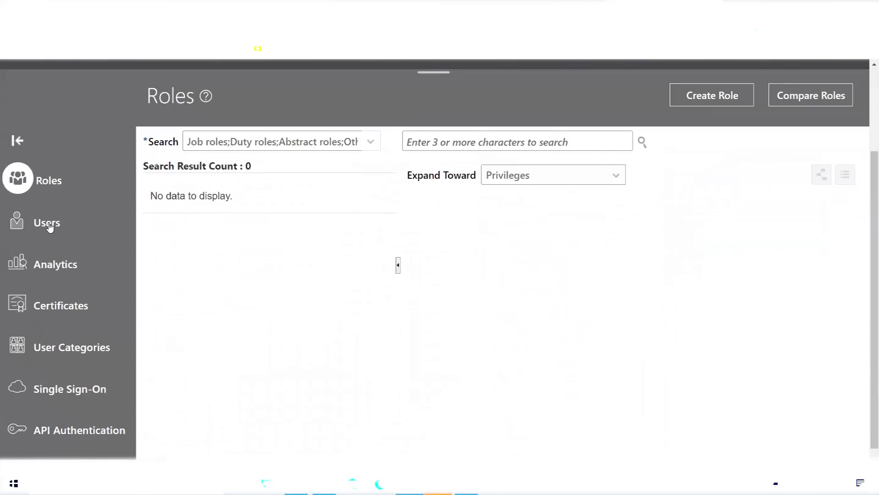
left_click(49, 224)
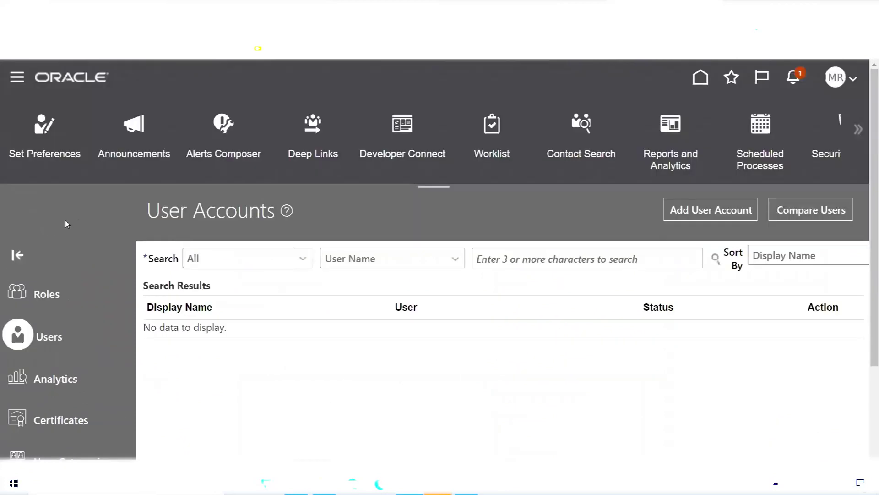
left_click(697, 210)
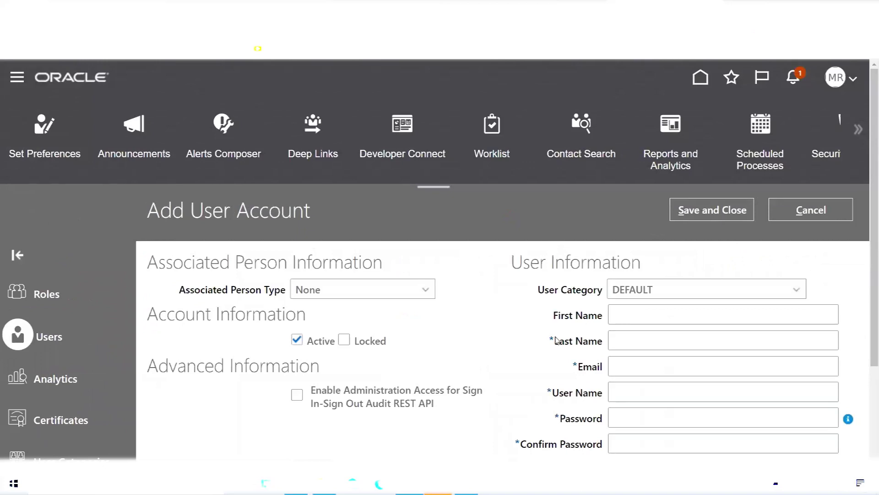
- Enter the new user's last name, e-mail and confirmed password, then Save and Close
scroll(558, 339, "down", 3)
left_click(637, 208)
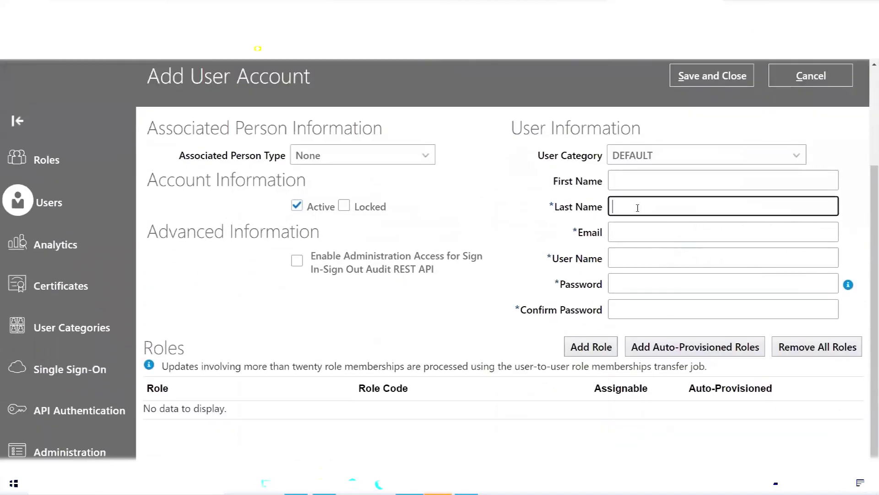
type("ABCUSER")
key("Tab")
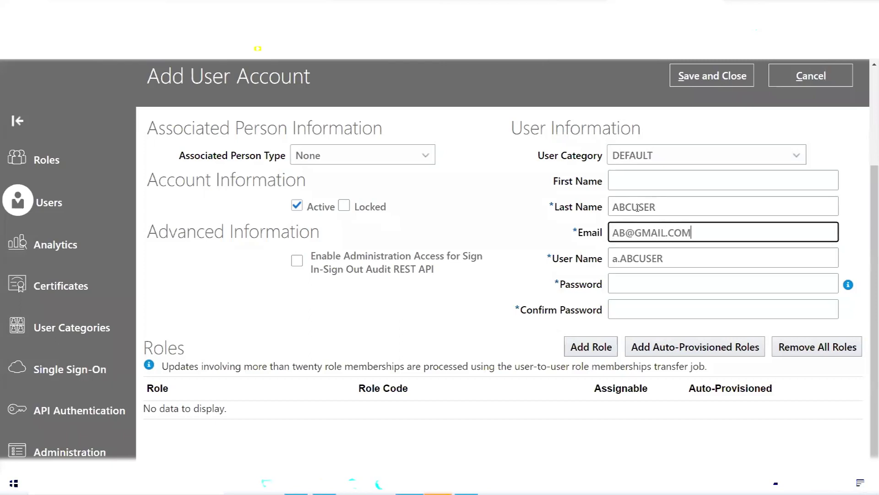
key("Tab")
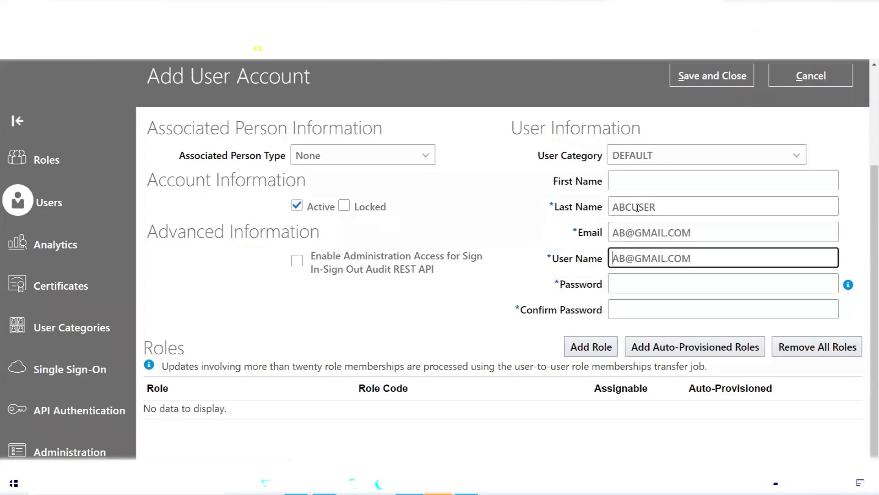
key("Tab")
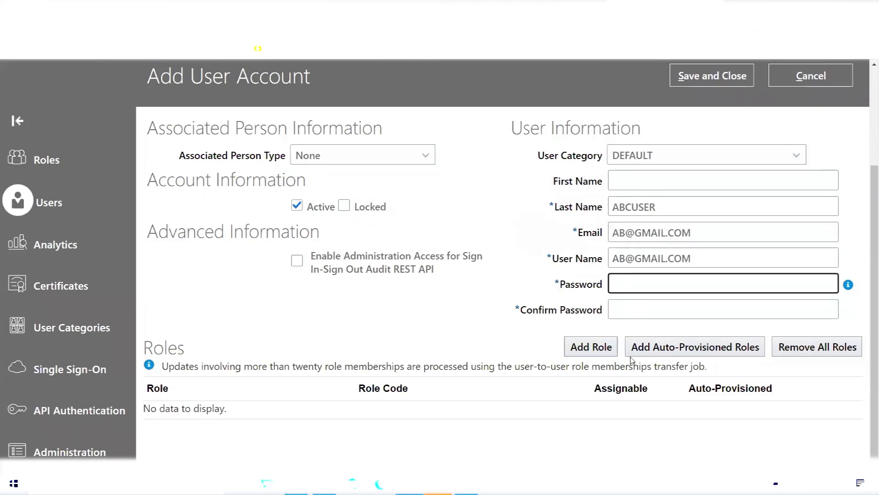
type("••••••••")
key("Tab")
type("•••••••")
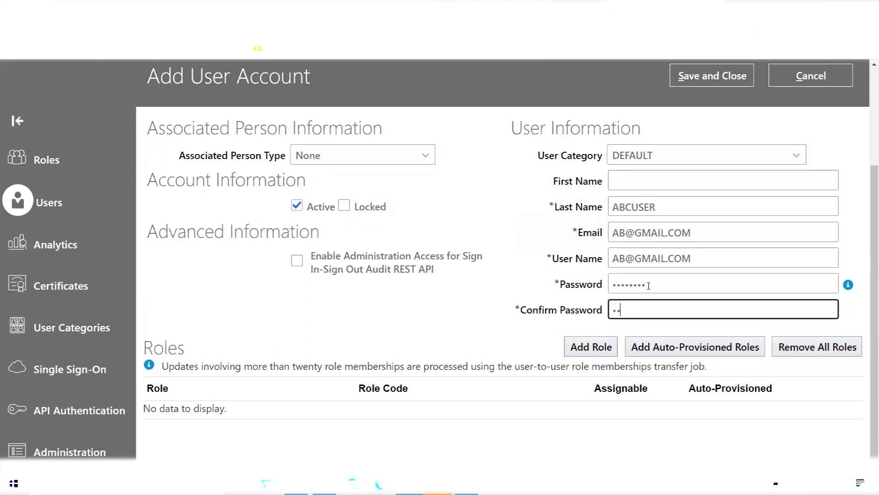
type("•")
scroll(687, 224, "up", 1)
scroll(688, 223, "up", 1)
left_click(712, 133)
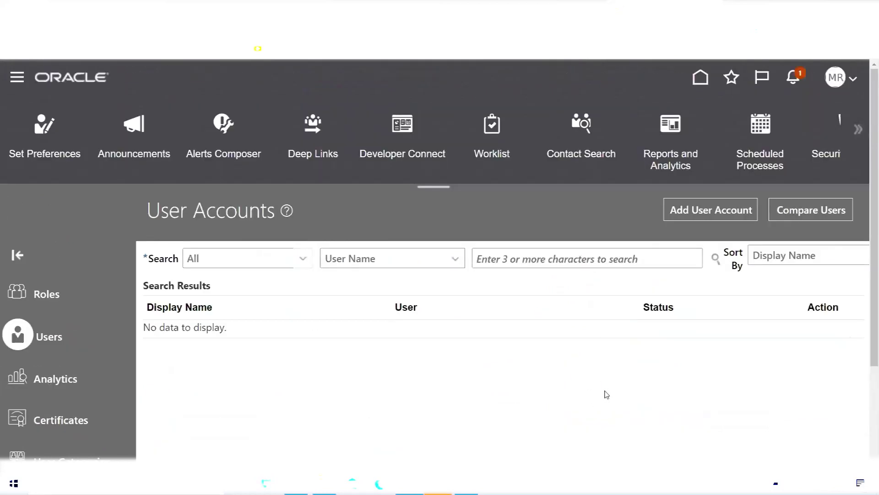
- Collapse the Security Console's tool shortcut row and return to the Excel notes
left_click(433, 188)
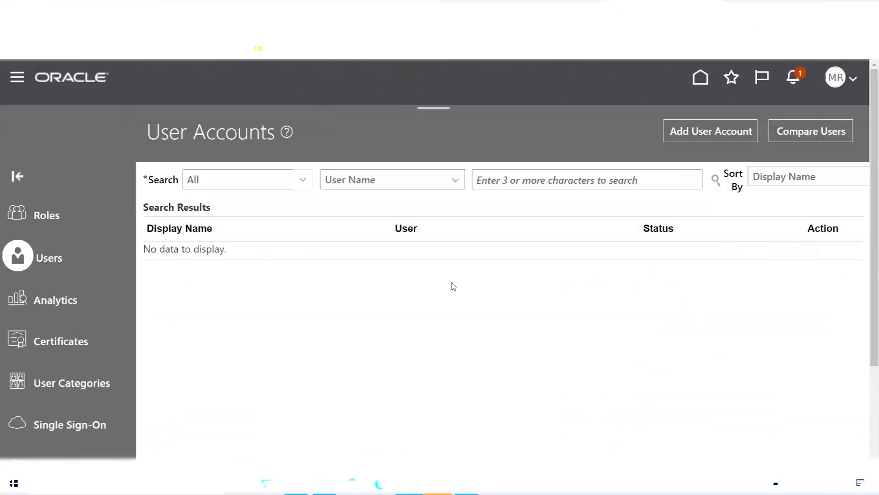
left_click(296, 482)
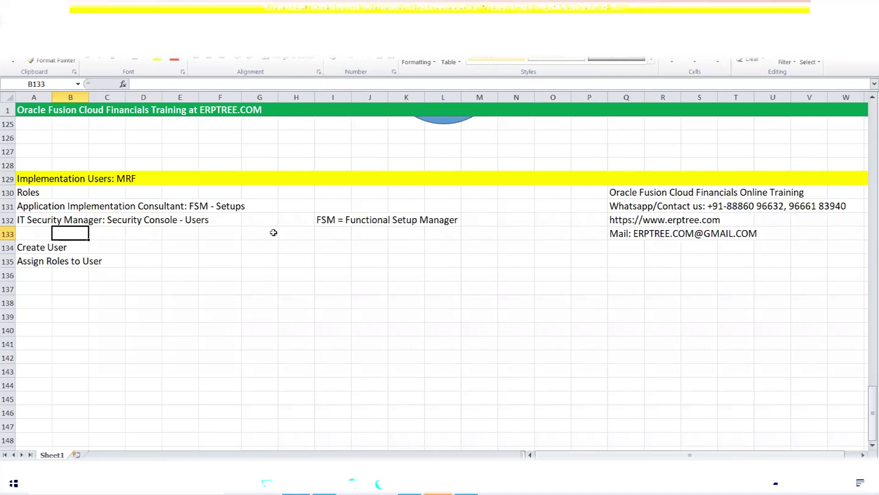
- Select G131 beside the FSM setups note, then go back to Oracle User Accounts
left_click(261, 209)
scroll(283, 286, "up", 1)
scroll(284, 286, "up", 1)
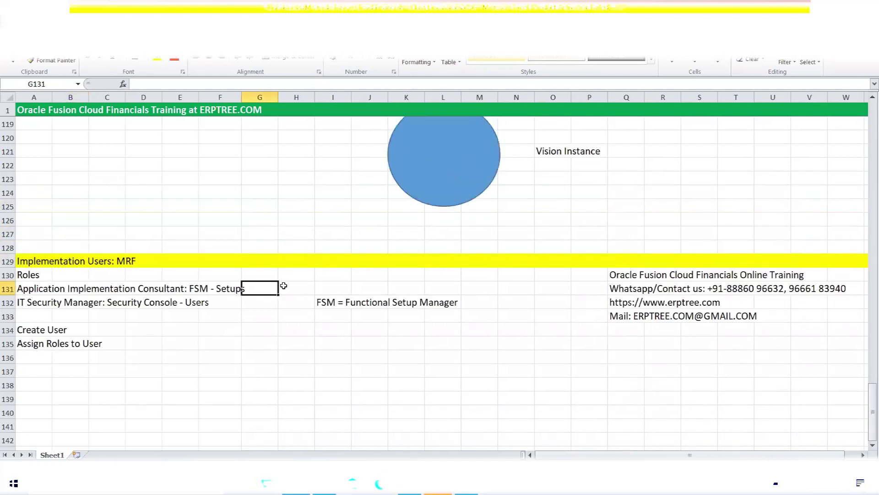
scroll(282, 286, "down", 3)
left_click(409, 484)
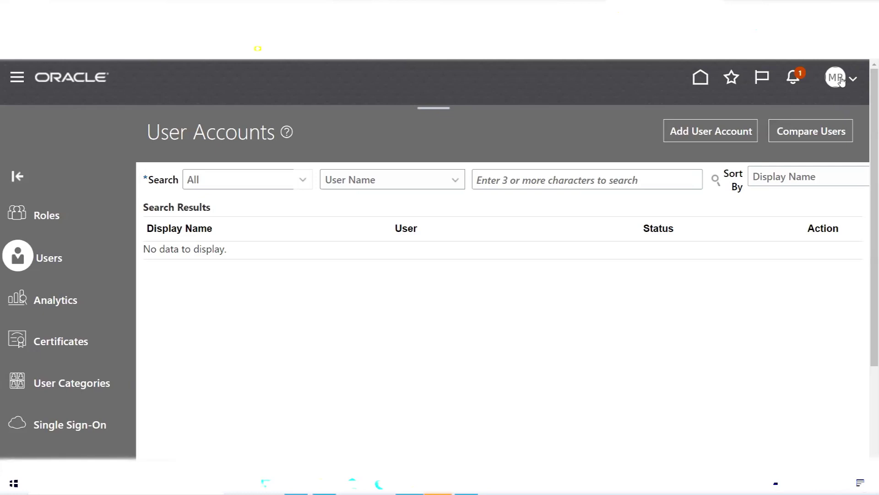
- Reduce the browser page zoom to 110%
left_click(836, 78)
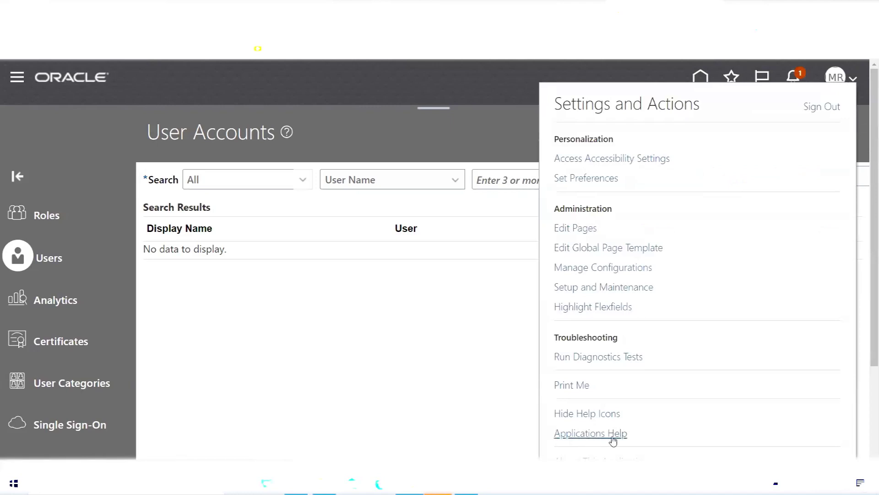
scroll(660, 435, "down", 2)
left_click(641, 428)
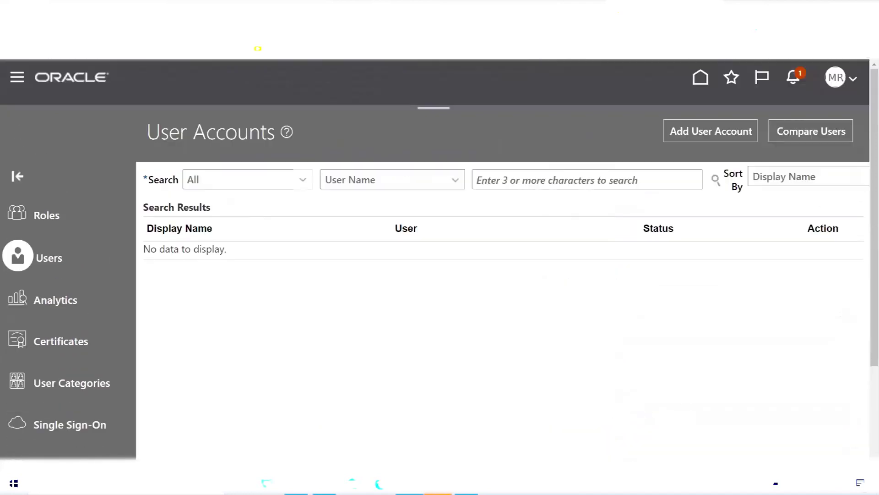
left_click(870, 30)
left_click(789, 137)
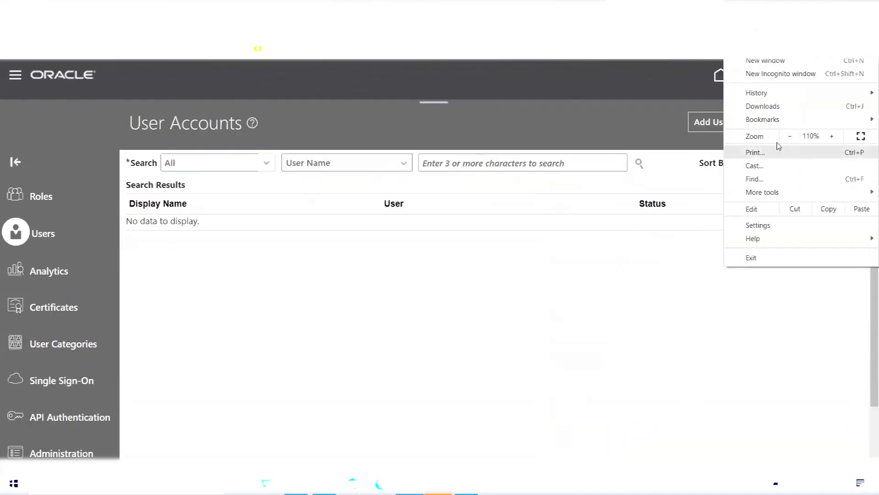
left_click(635, 81)
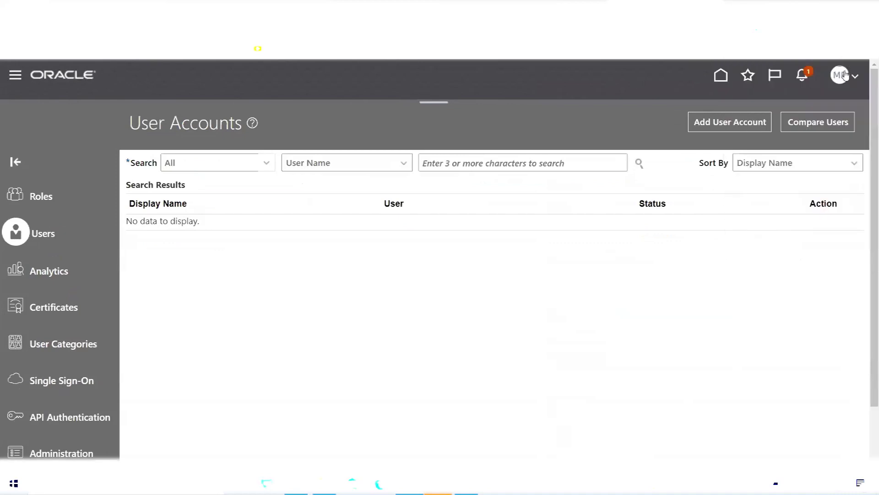
- Open About This Application and highlight the version number 11.13.22.01.0
left_click(841, 78)
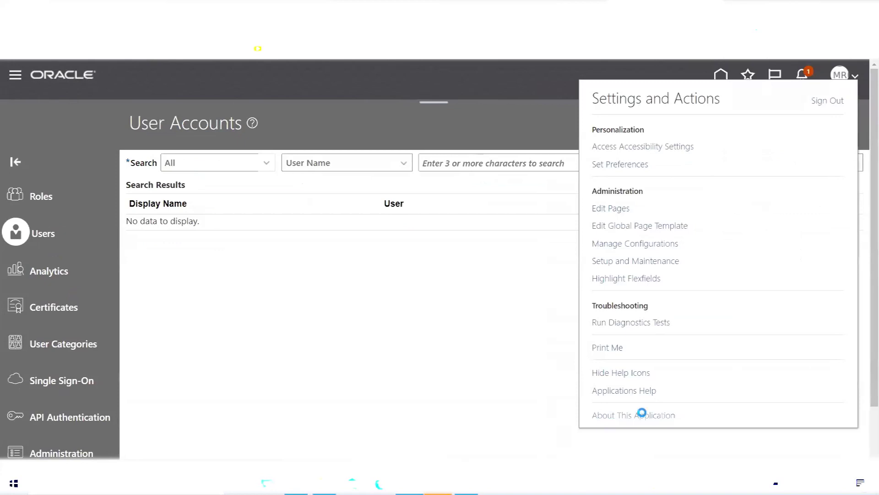
left_click(644, 416)
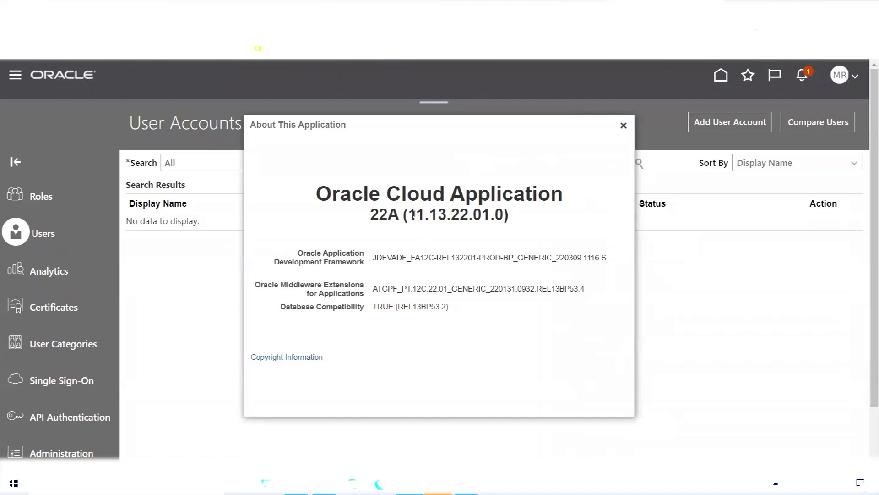
left_click_drag(412, 216, 448, 217)
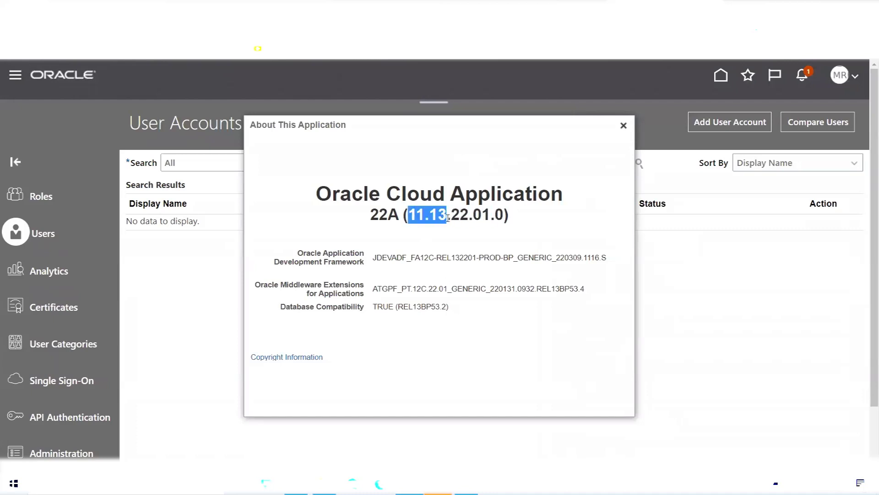
left_click(423, 212)
left_click_drag(425, 214, 447, 215)
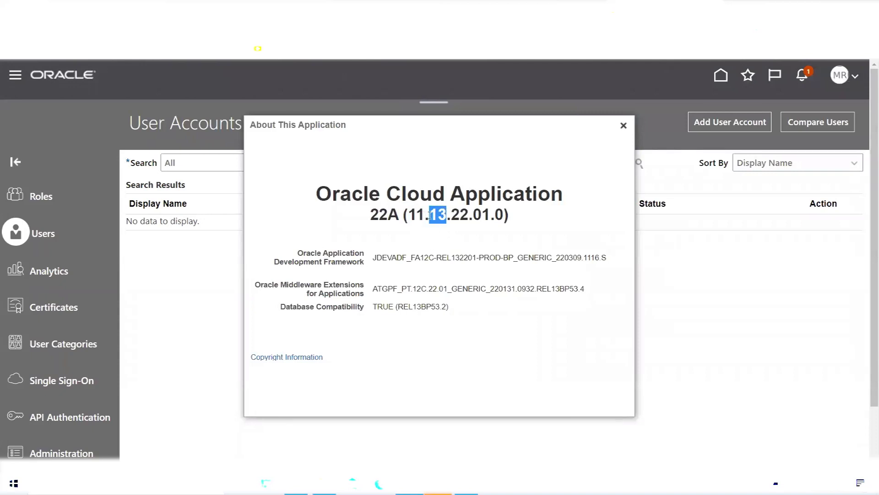
left_click_drag(430, 215, 447, 215)
left_click(297, 484)
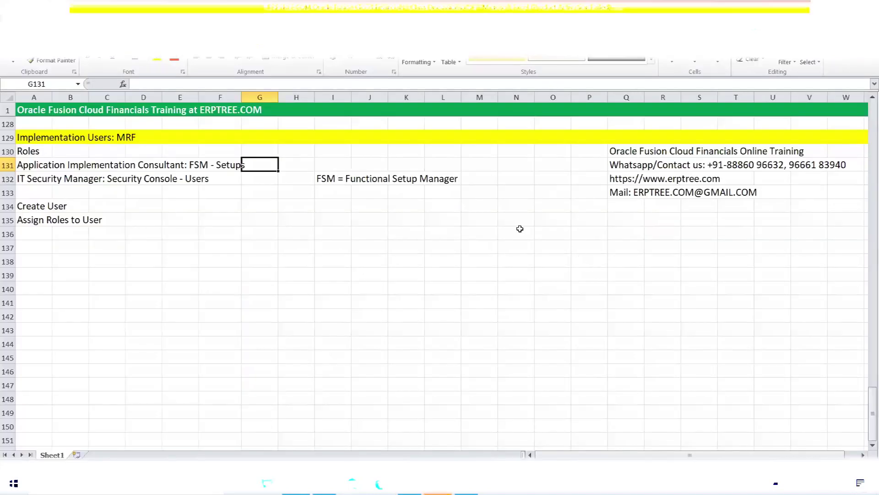
- Enter 11.1.1.1.0.0 in M136 and 1.1.1.2.0.0 in M137
left_click(494, 231)
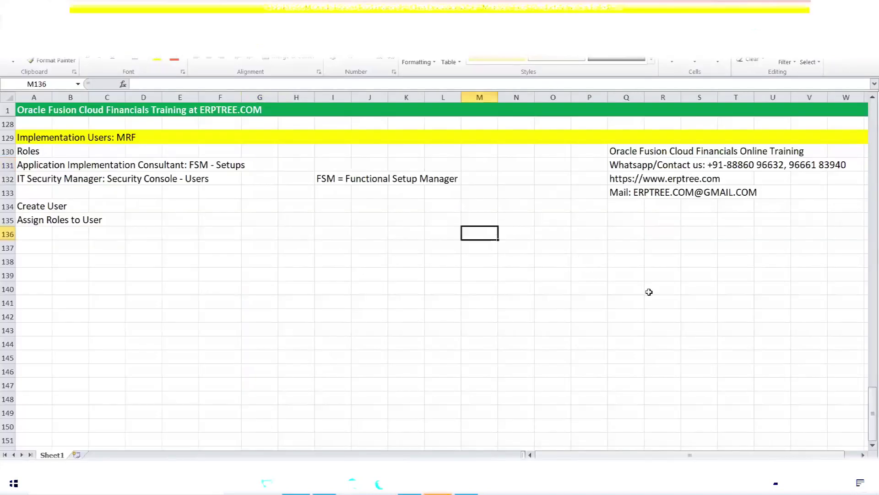
type("11.")
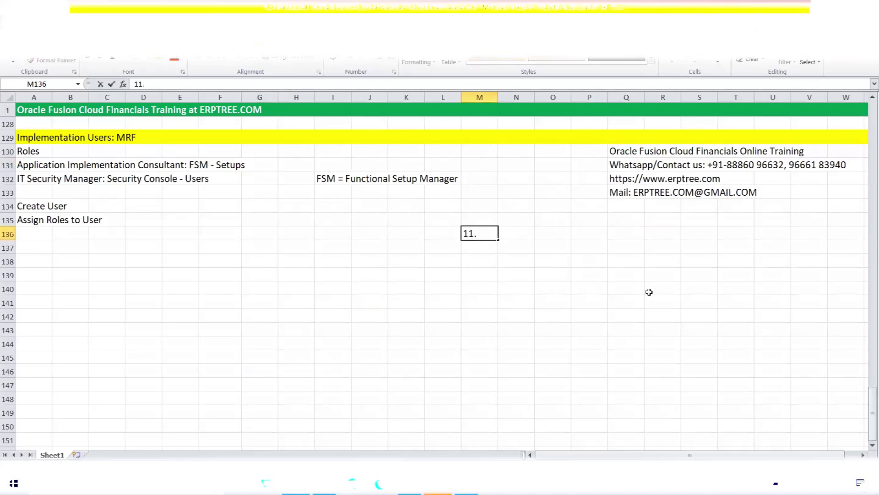
type("1.1.1.0.0")
left_click_drag(474, 233, 498, 234)
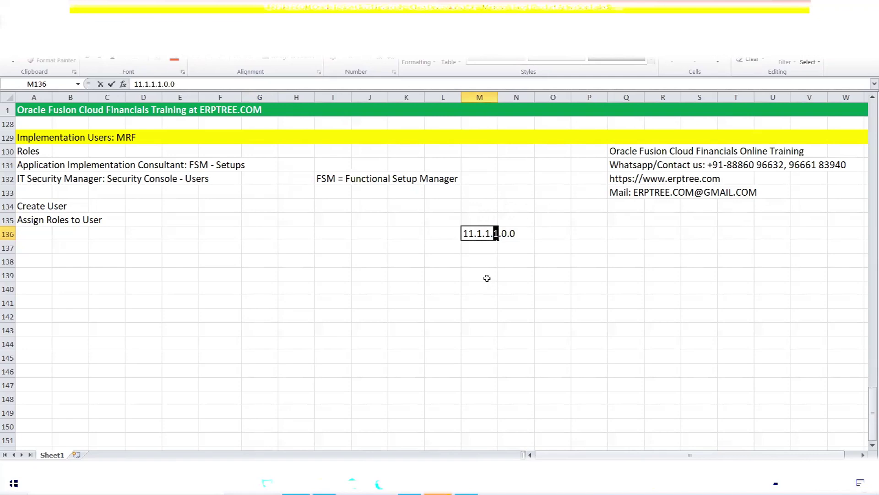
left_click(480, 249)
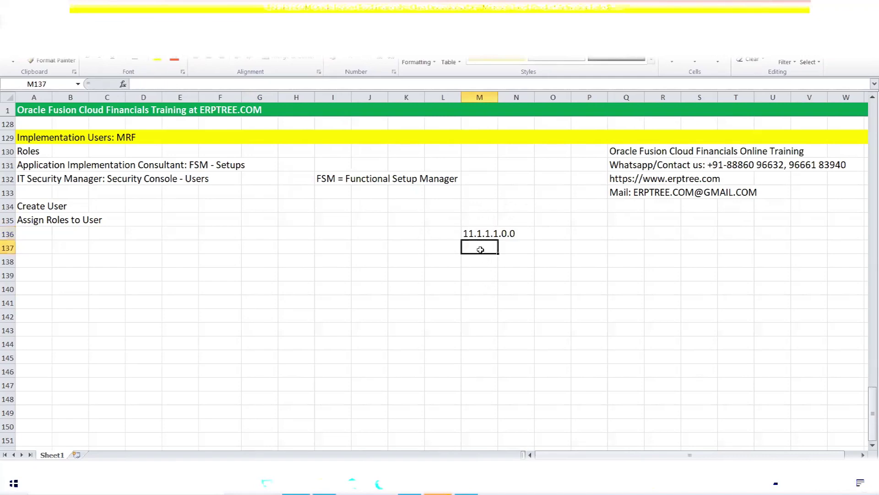
type("1.")
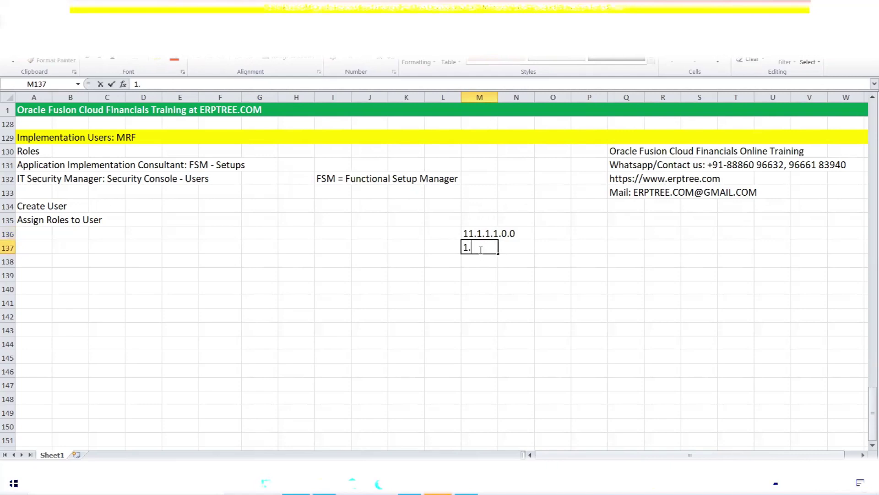
type("1.1.2.0.0")
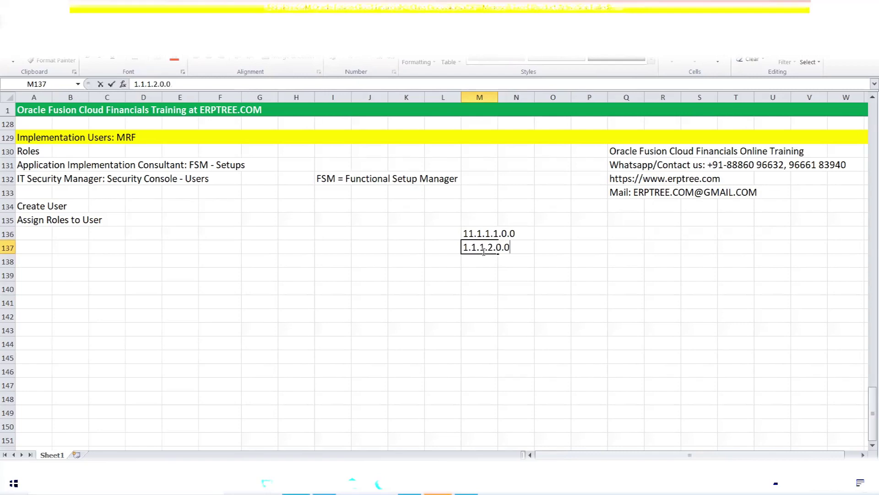
left_click(483, 261)
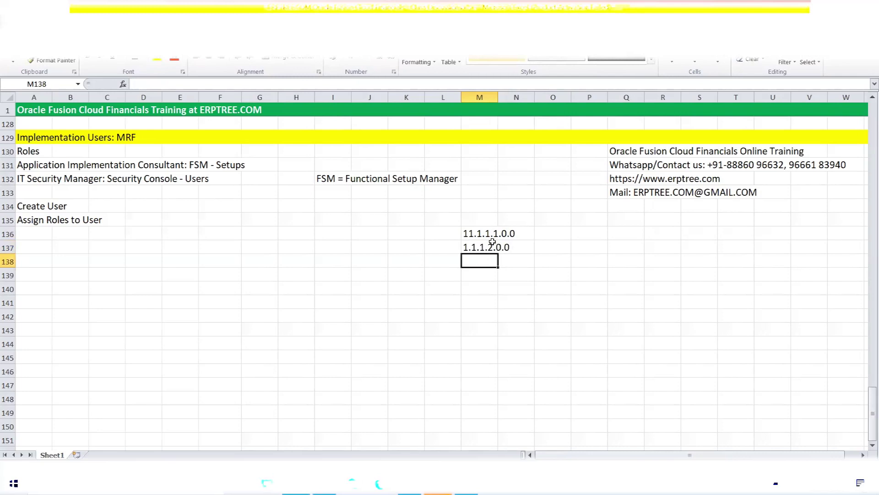
- Correct M137 to 11.1.1.2.0.0 and enter 11.1.1.3.0.0 in M138
double_click(463, 247)
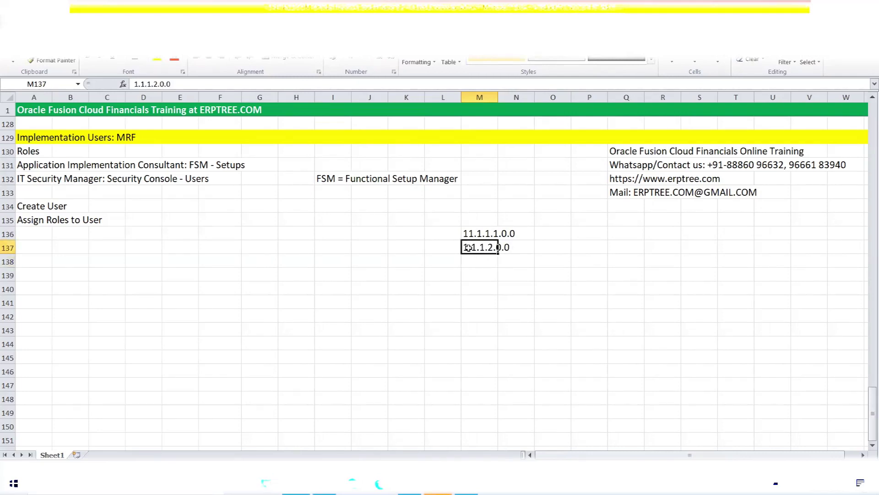
type("1")
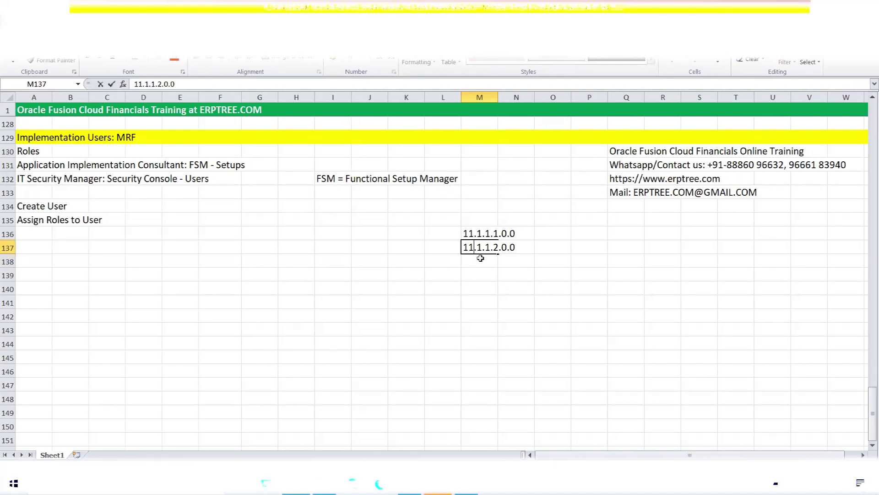
key("Return")
type("11.1.1.")
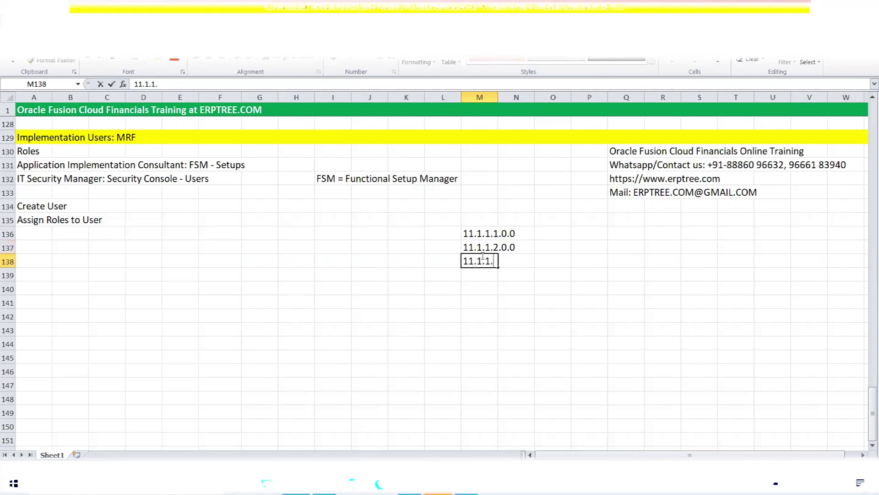
type("3.0.0")
- Enter releases 11.1.4.0, 11.1.5.0 and 11.1.7.0 in M139:M141
left_click(484, 275)
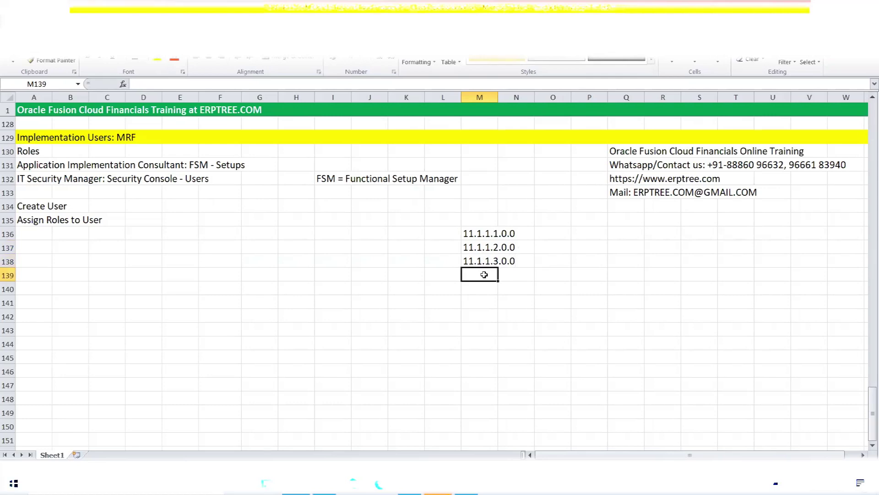
type("11.")
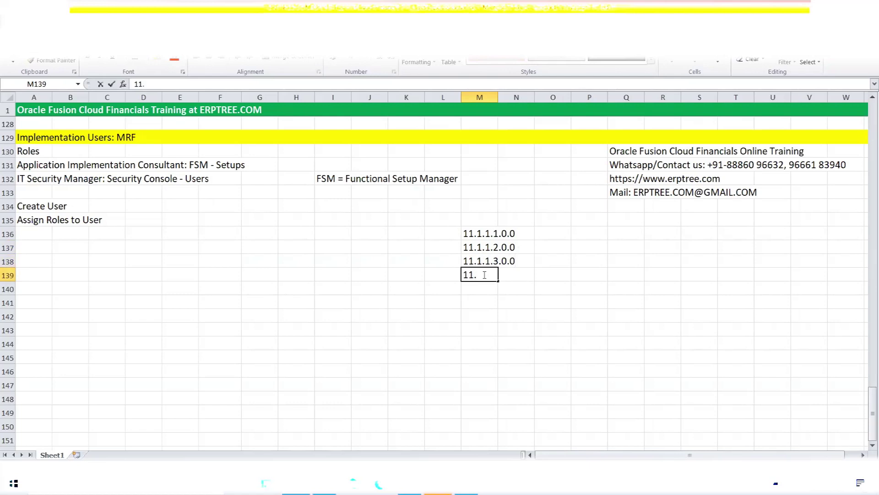
type("1.4.0")
key("Return")
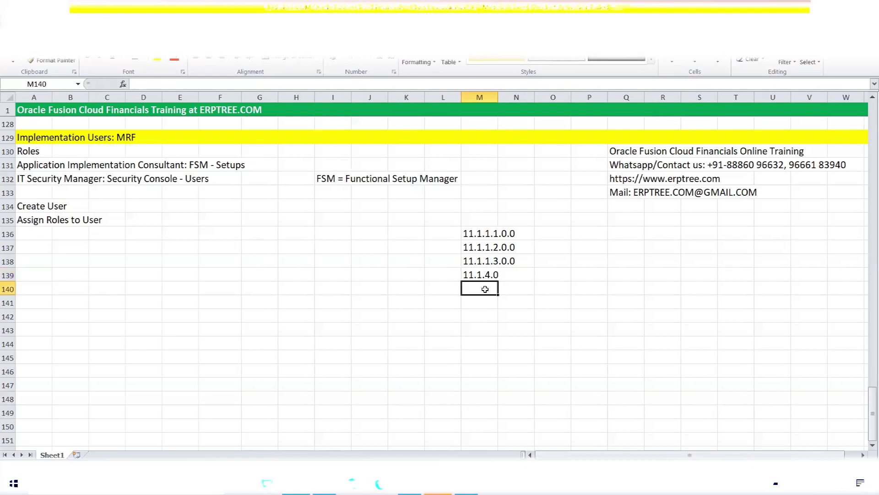
type("11.1.")
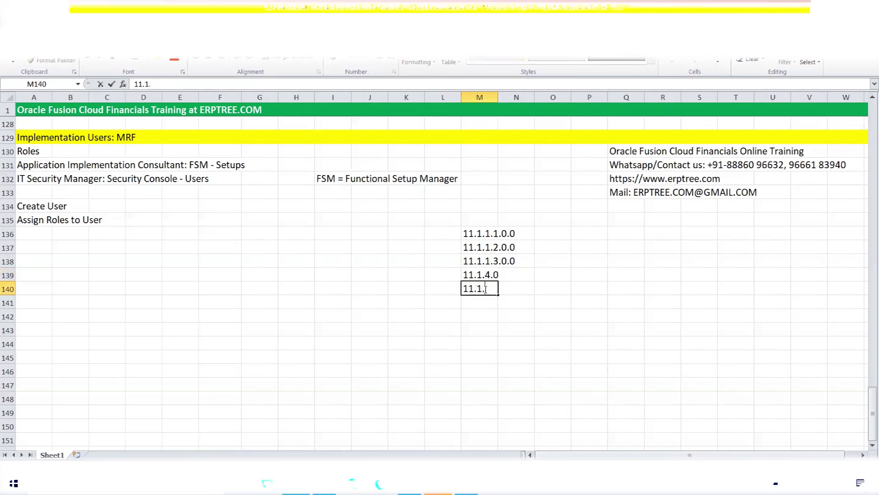
type("5.0")
left_click(485, 305)
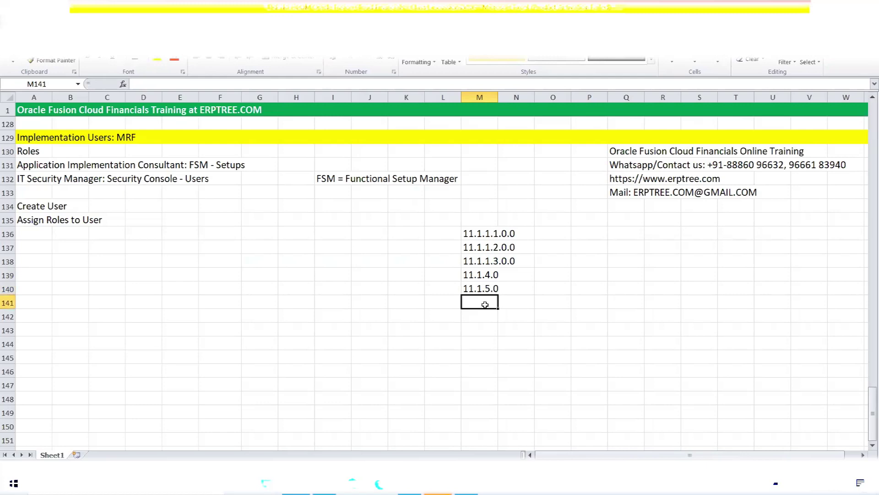
type("11")
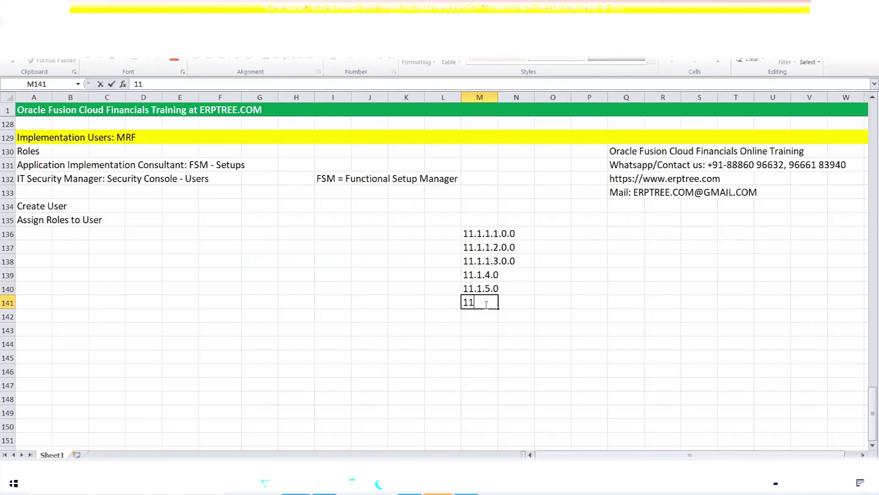
type(".1.7.0")
left_click(483, 317)
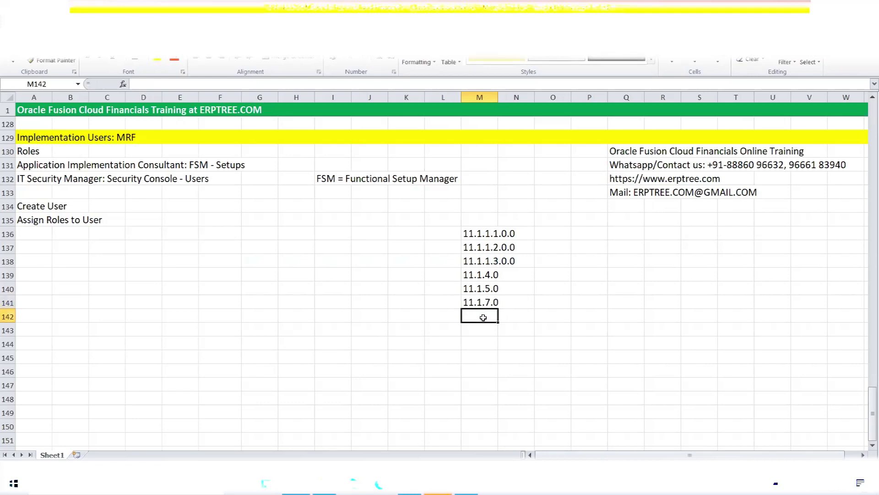
- Add 11.11.0.0 and 11.12.0.0 in M142:M143, then start typing 11.13 in M144
type("11.")
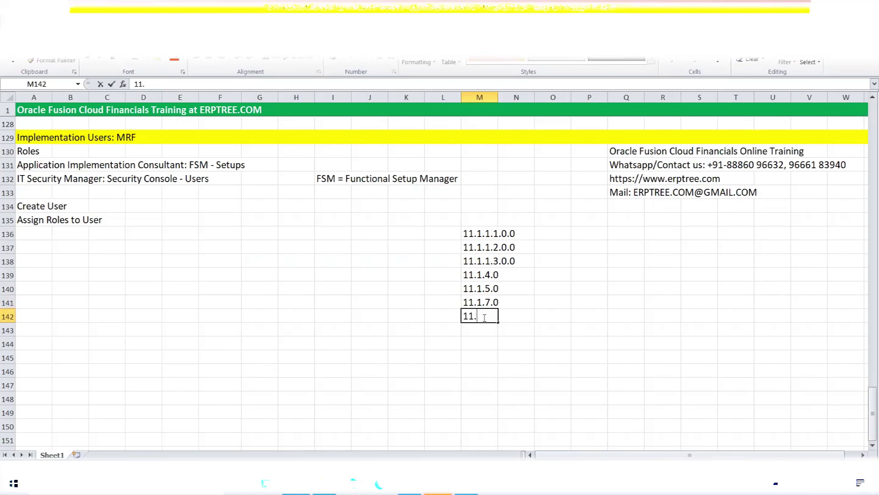
type("13")
key("BackSpace")
type("11.0.0")
key("Return")
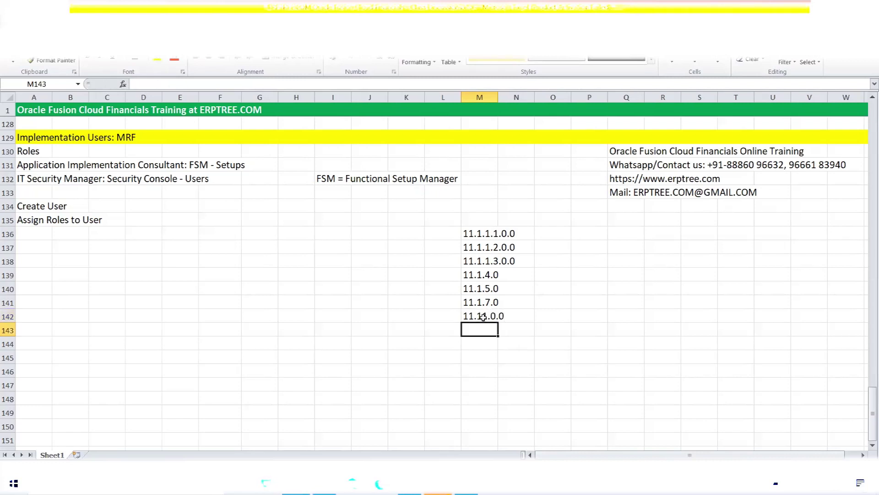
type("11.")
type("1")
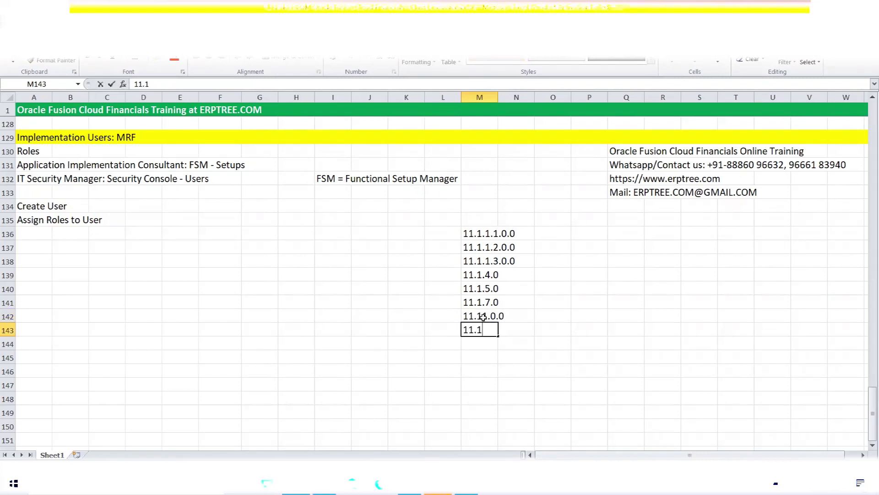
type("2.0.0")
key("Return")
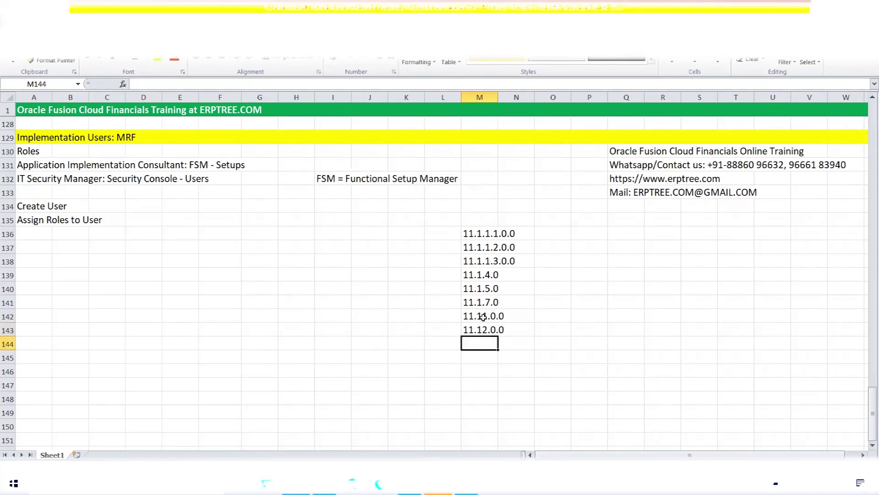
type("11.")
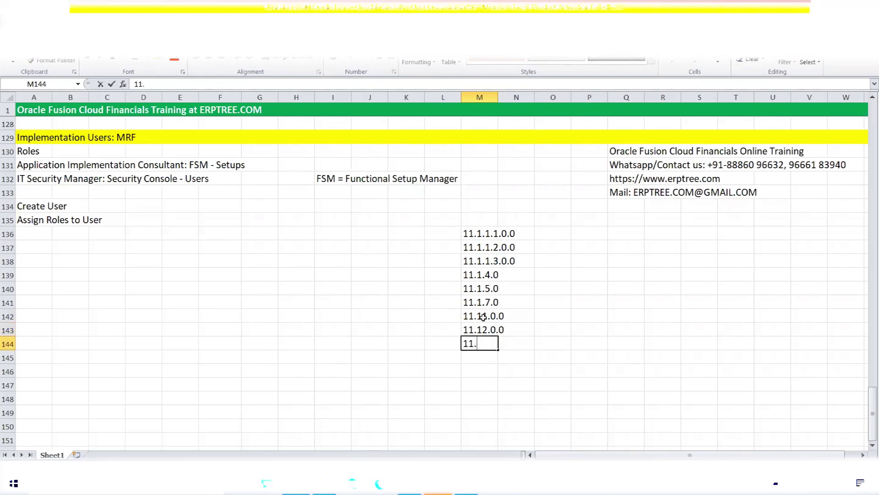
type("13")
- Commit 11.13 in M144, label it Release13 in O144, and left-align M144
left_click(555, 344)
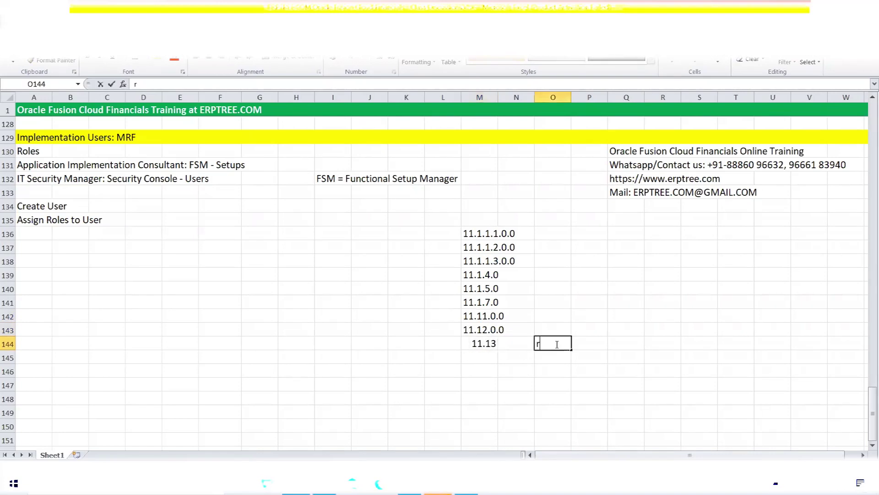
type("Release13")
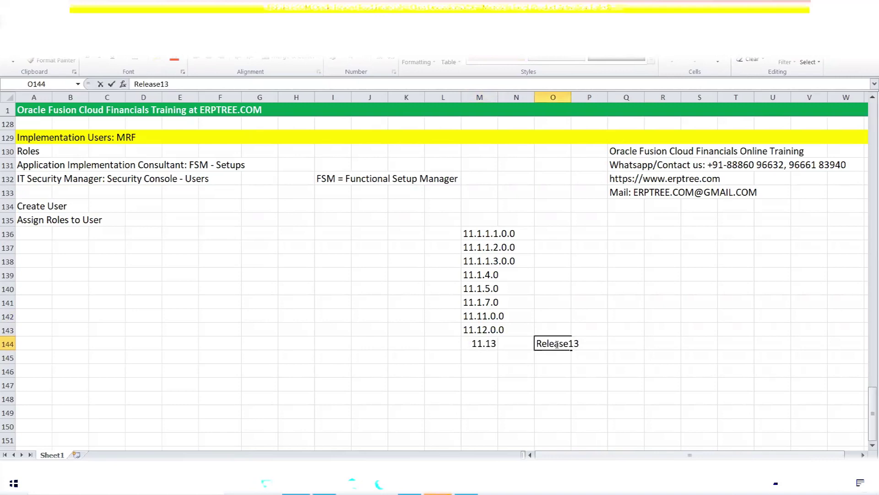
left_click(477, 344)
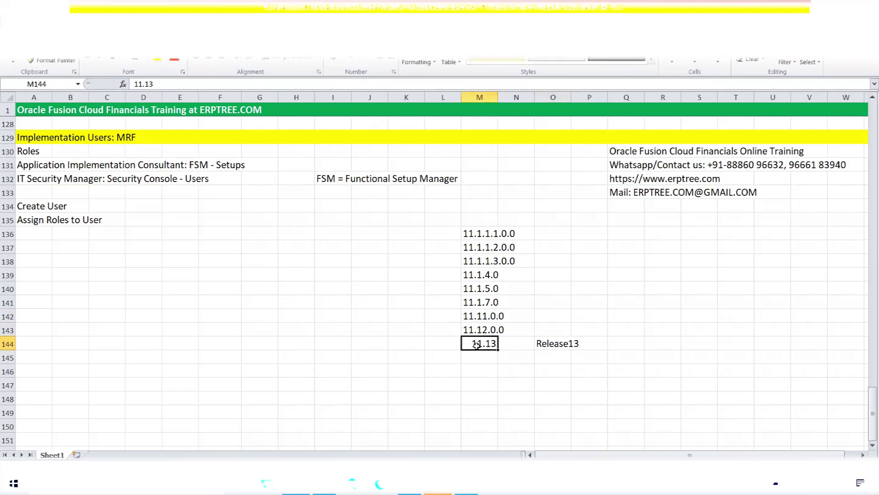
left_click(196, 60)
- Highlight the 13 in M144's 11.13, then bring up the Oracle About window
left_click(489, 361)
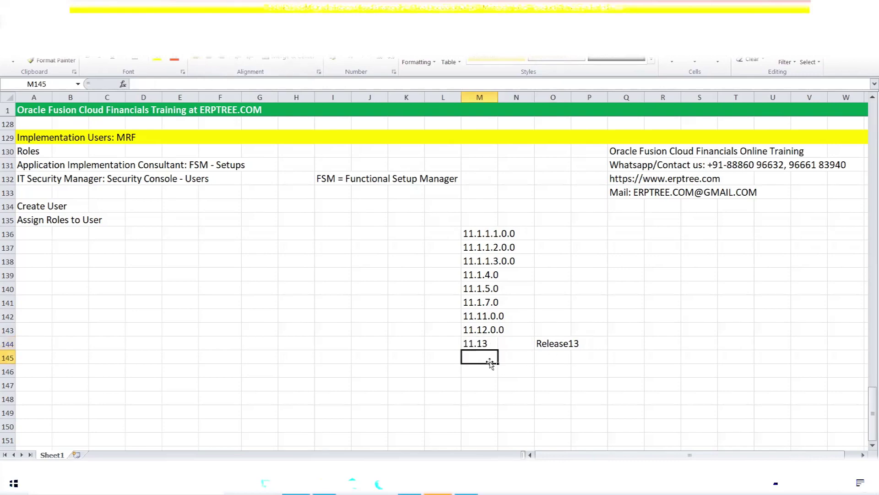
left_click(491, 342)
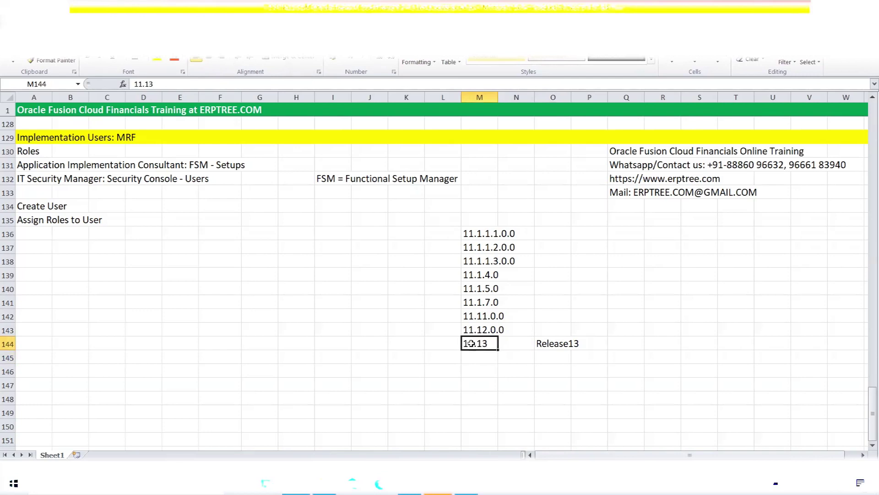
double_click(471, 343)
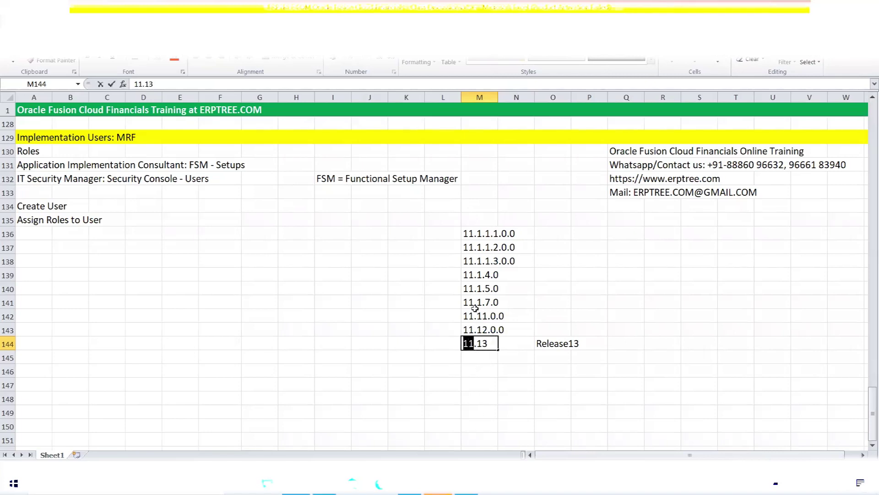
left_click(486, 343)
left_click_drag(486, 343, 479, 343)
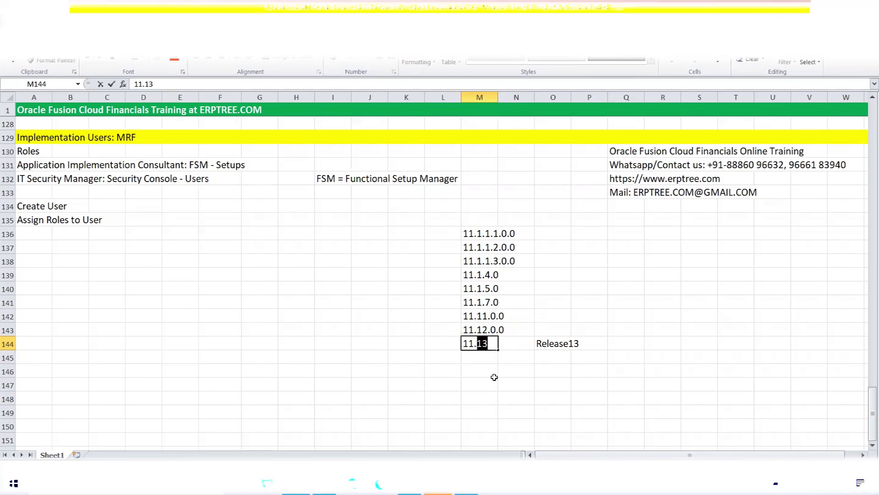
left_click(410, 484)
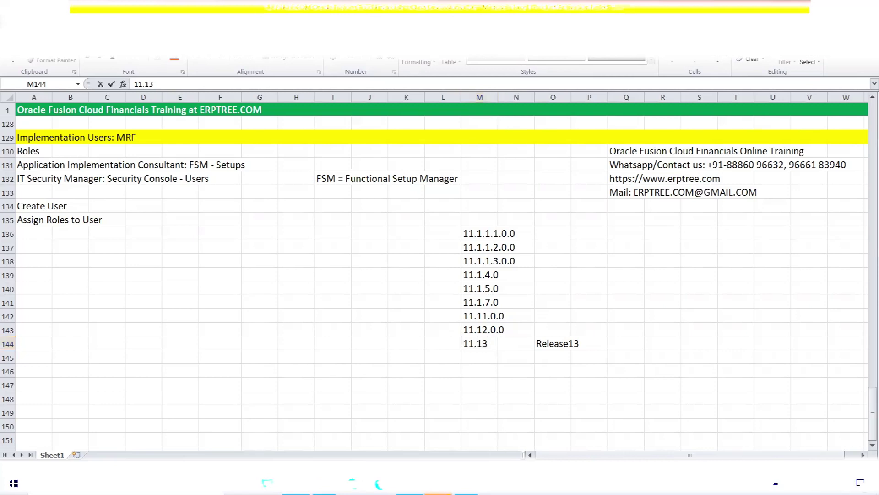
- Highlight parts of the version number 11.13.22.01.0 in About This Application
left_click(513, 229)
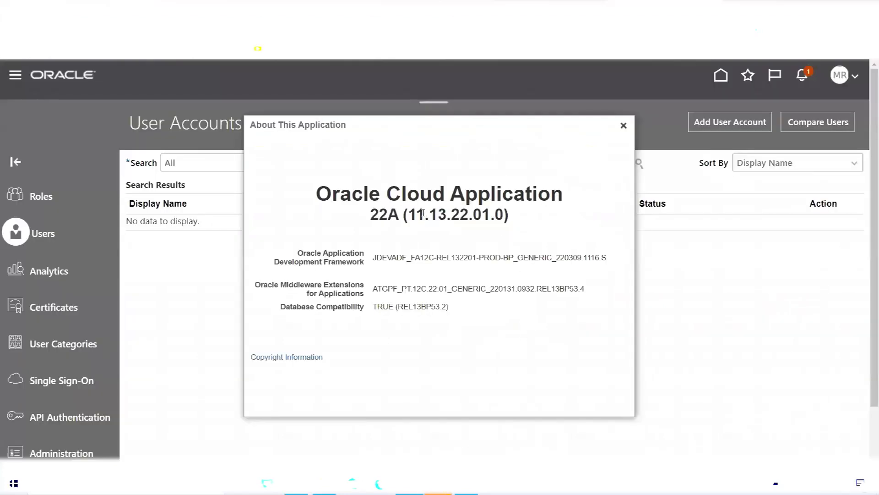
left_click_drag(414, 212, 447, 214)
left_click_drag(451, 214, 469, 216)
mouse_move(473, 215)
left_mouse_down()
mouse_move(487, 217)
mouse_move(453, 214)
mouse_move(469, 215)
left_mouse_up()
left_click(475, 211)
left_click_drag(474, 214, 490, 214)
left_click_drag(452, 213, 490, 231)
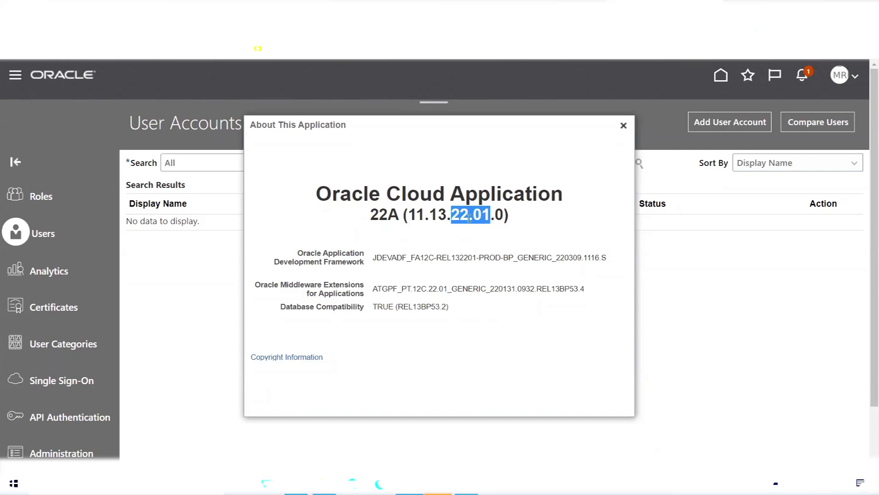
left_click(469, 217)
left_click_drag(466, 218, 452, 217)
left_click_drag(473, 217, 491, 217)
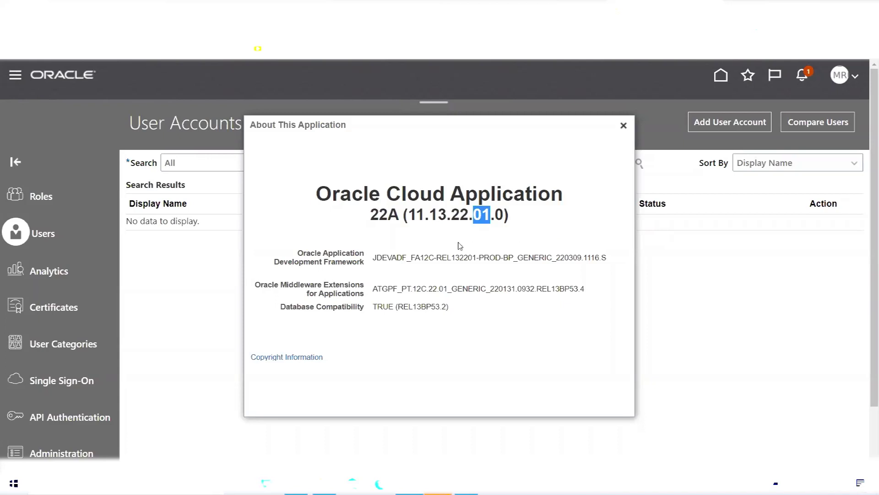
left_click(498, 214)
left_click_drag(499, 214, 502, 214)
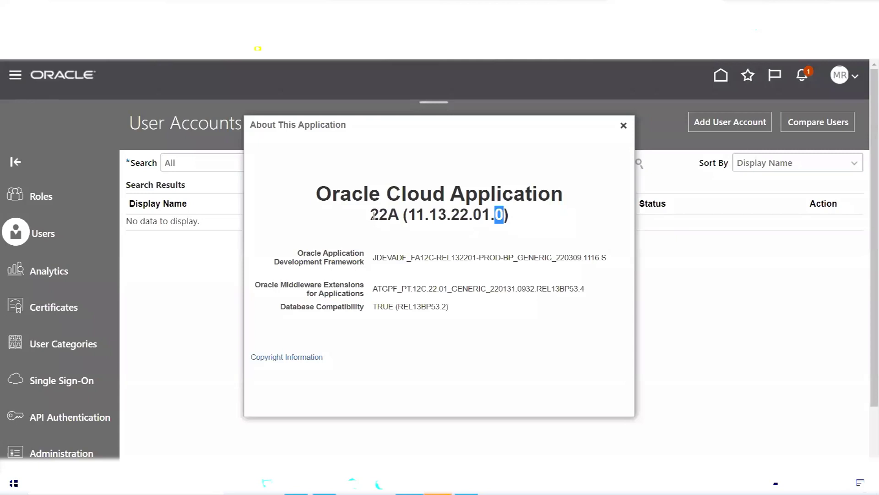
- Highlight the release name 22A and the 22.01.0 part of the version
left_click_drag(371, 215, 398, 216)
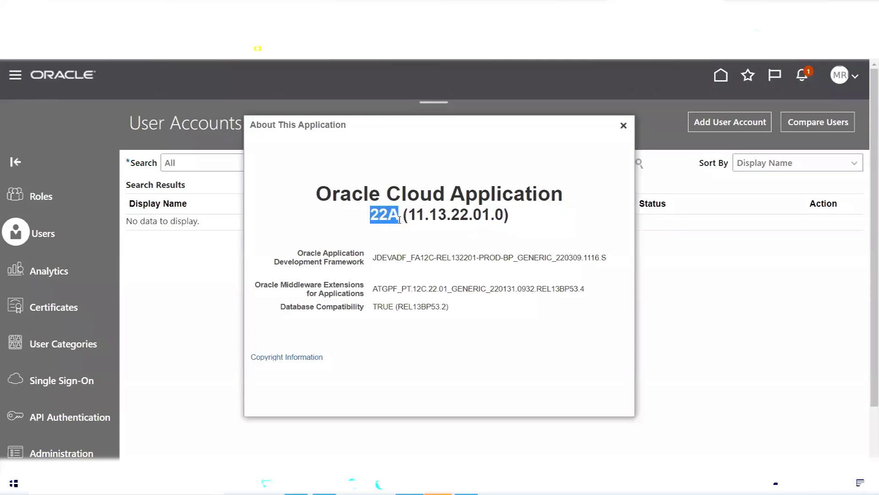
left_click(376, 218)
mouse_move(371, 217)
left_mouse_down()
mouse_move(397, 216)
mouse_move(388, 216)
left_mouse_up()
left_click(410, 236)
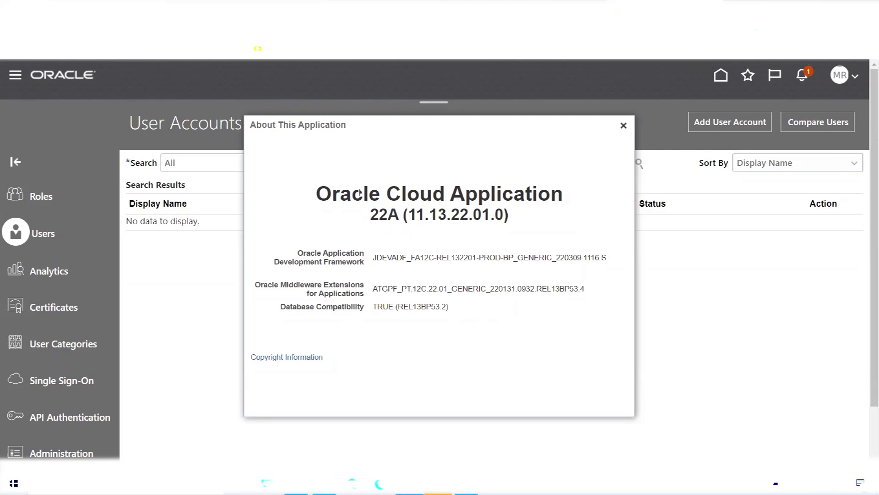
left_click_drag(454, 216, 505, 218)
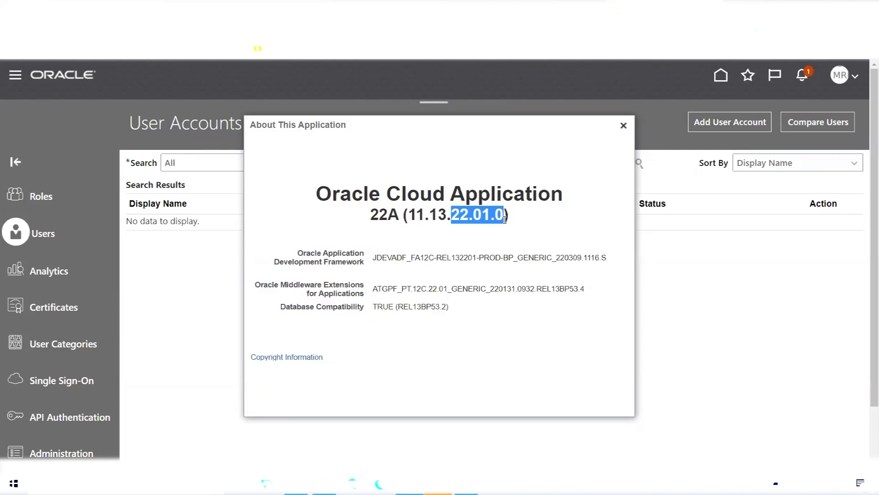
left_click(556, 222)
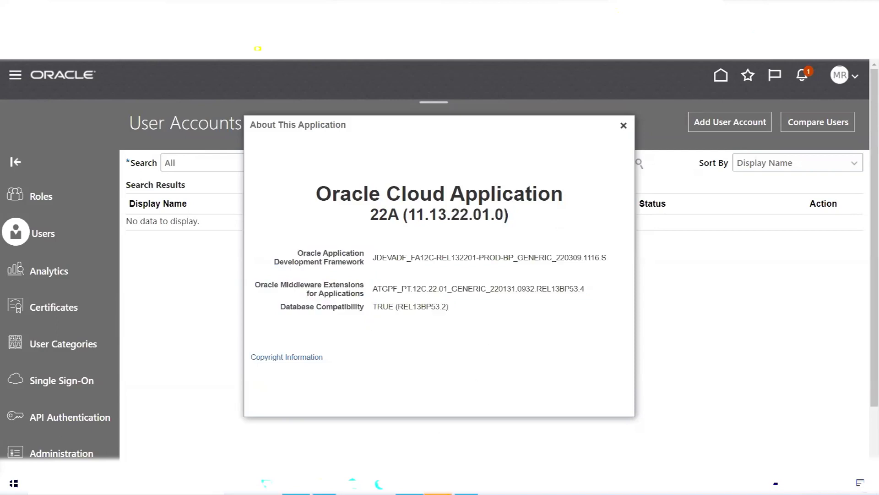
- Check the Release13 entry in the Excel notes, then return to the Oracle release details
key("alt+Tab")
left_click(613, 279)
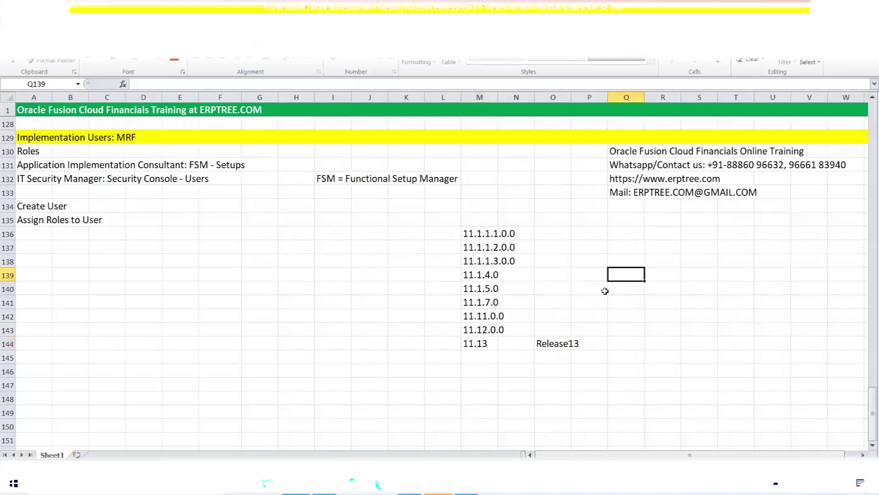
left_click(565, 342)
key("alt+Tab")
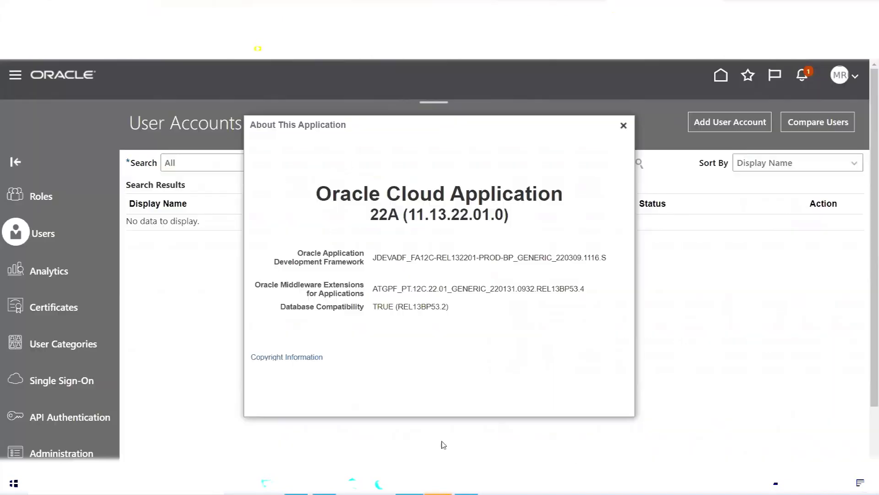
left_click_drag(430, 214, 447, 216)
left_click(431, 215)
left_click_drag(430, 215, 448, 217)
left_click_drag(452, 216, 497, 217)
left_click_drag(433, 213, 490, 218)
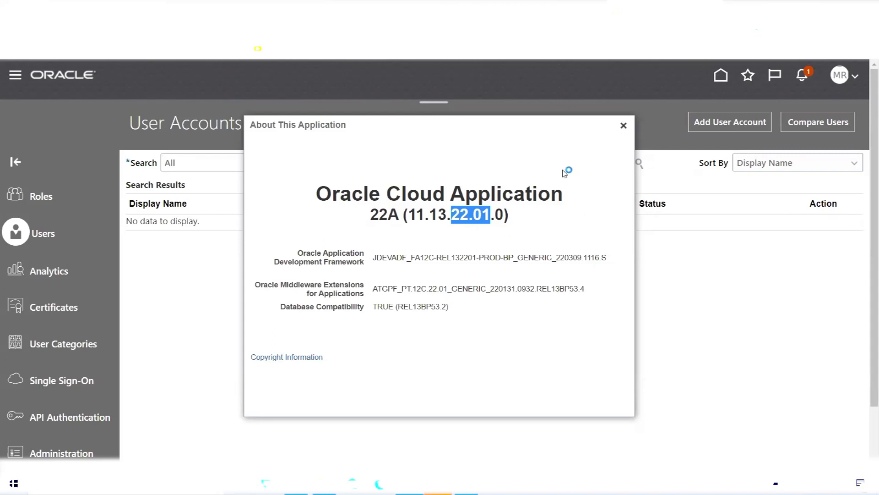
- Select the 13 in version 11.13.22.01.0, then switch to the Excel notes sheet
double_click(433, 215)
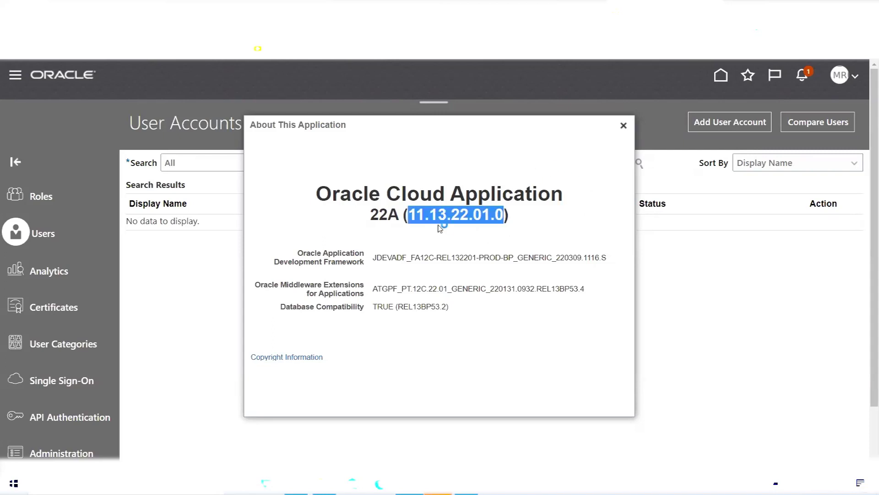
left_click(431, 216)
left_click_drag(431, 216, 447, 215)
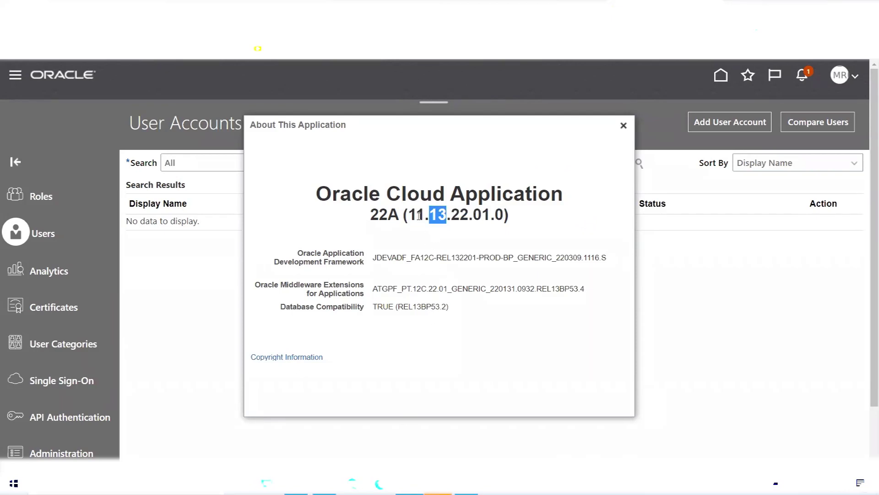
left_click(296, 484)
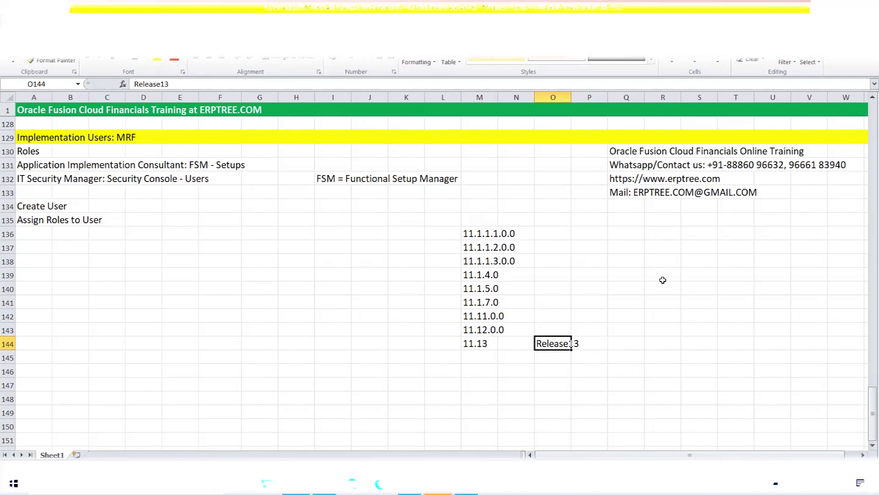
- Enter EBS/11i in R137:S137, EBS/R12 in R138:S138, and Fusion in R139
left_click(652, 243)
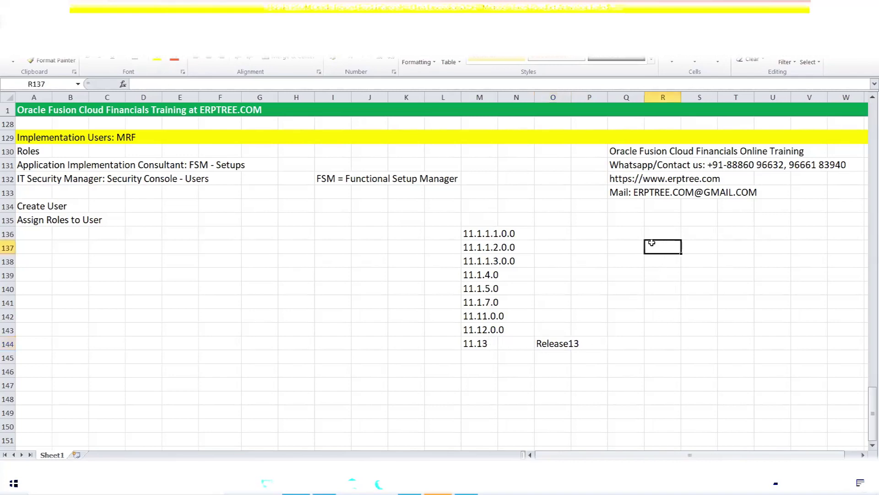
type("EBS")
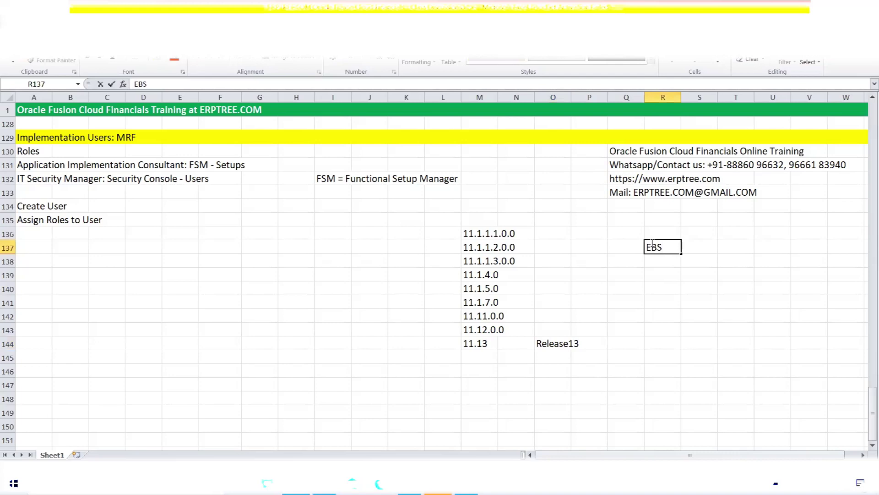
key("Tab")
type("11")
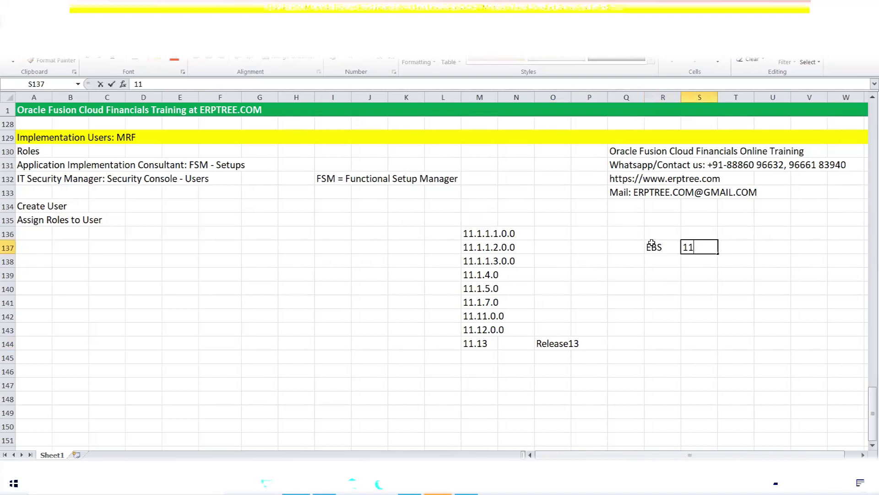
type("i")
left_click(669, 260)
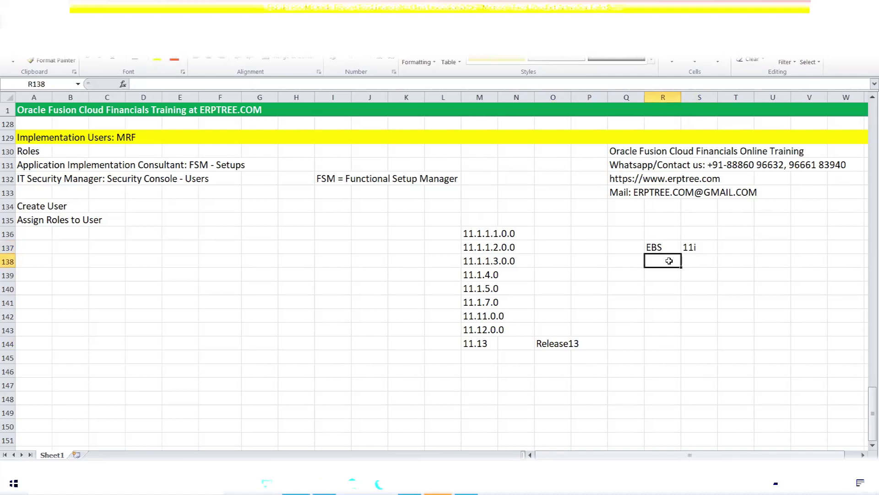
type("EBS")
key("Tab")
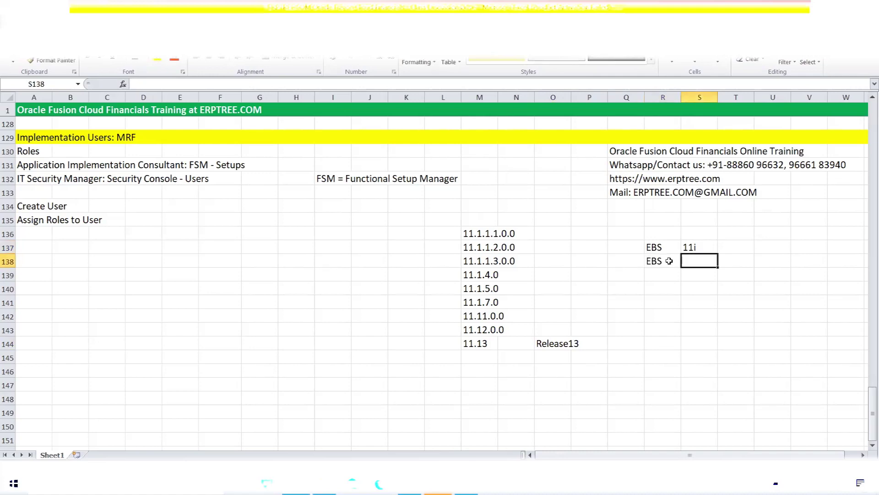
type("R12")
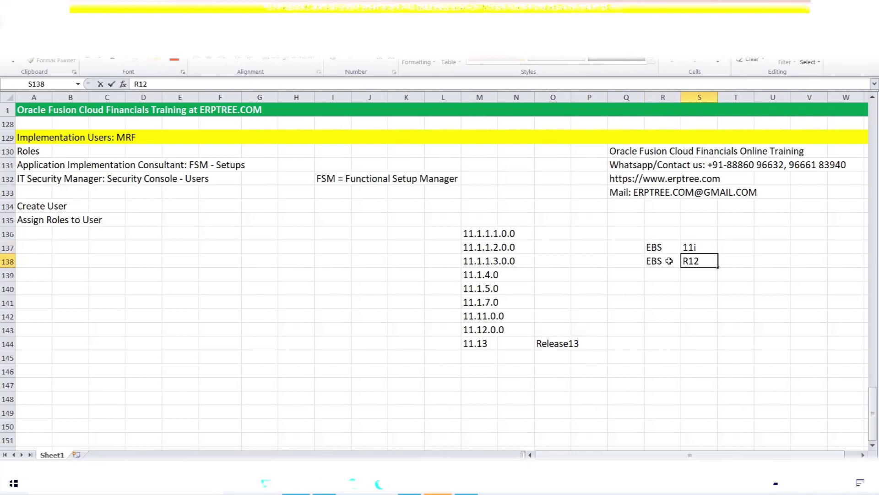
left_click(669, 270)
type("Fusion")
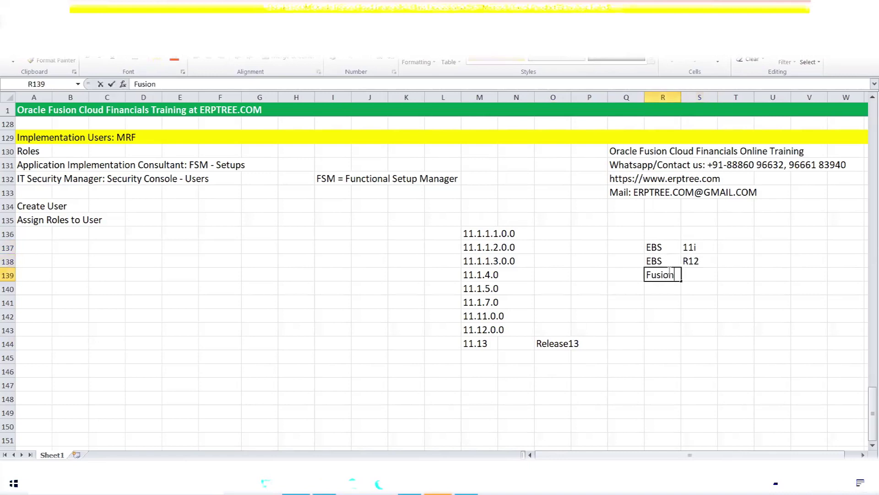
left_click_drag(488, 234, 479, 345)
- Copy the M136:M144 release list (11.1.1.1.0.0 to 11.13) into S140 beneath Fusion
key("ctrl+c")
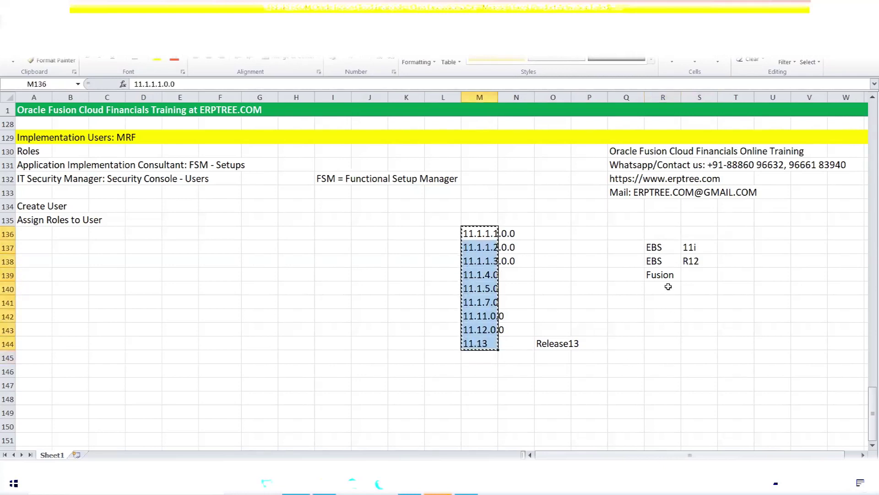
left_click(687, 287)
key("ctrl+v")
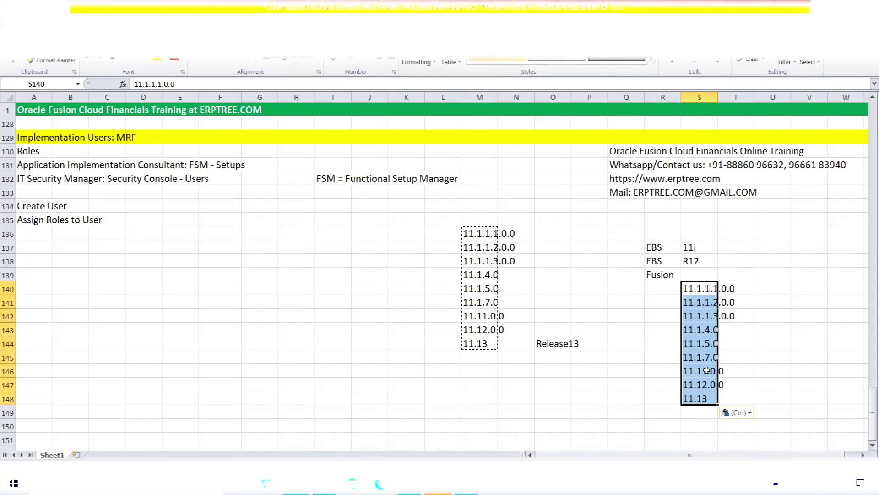
- Point out the EBS R12 pair alongside the pasted 11.12.0.0 entry
left_click(700, 263)
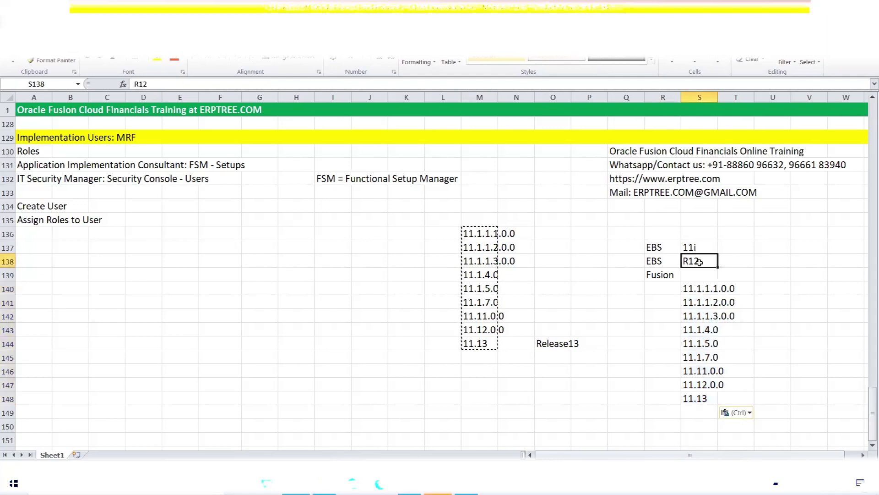
left_click(704, 386)
left_click(685, 257)
left_click_drag(685, 257, 660, 256)
left_click(697, 385)
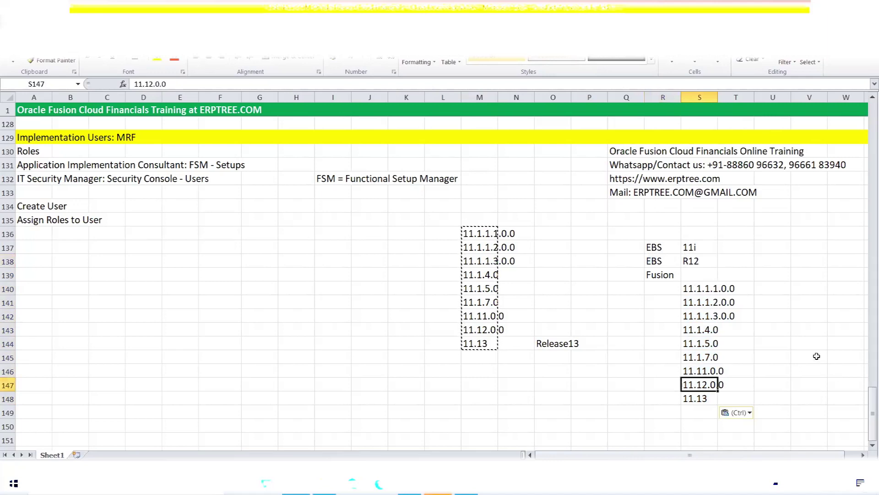
left_click(553, 288)
key("Escape")
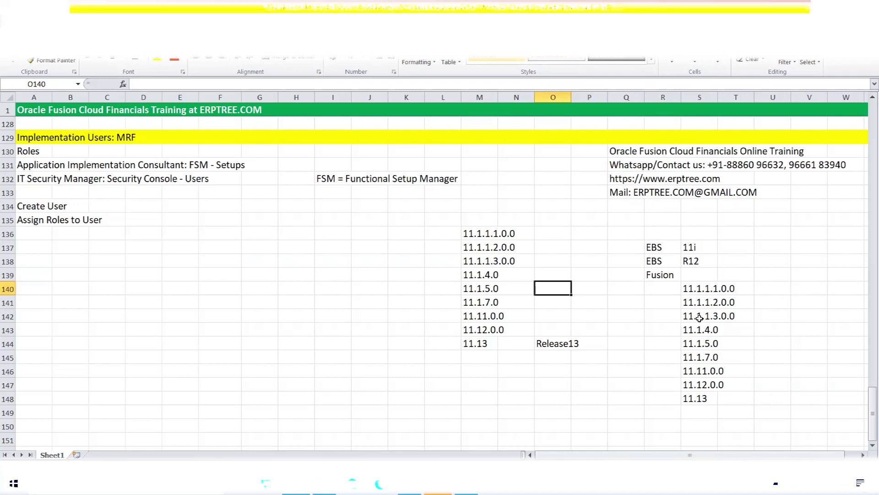
left_click(704, 357)
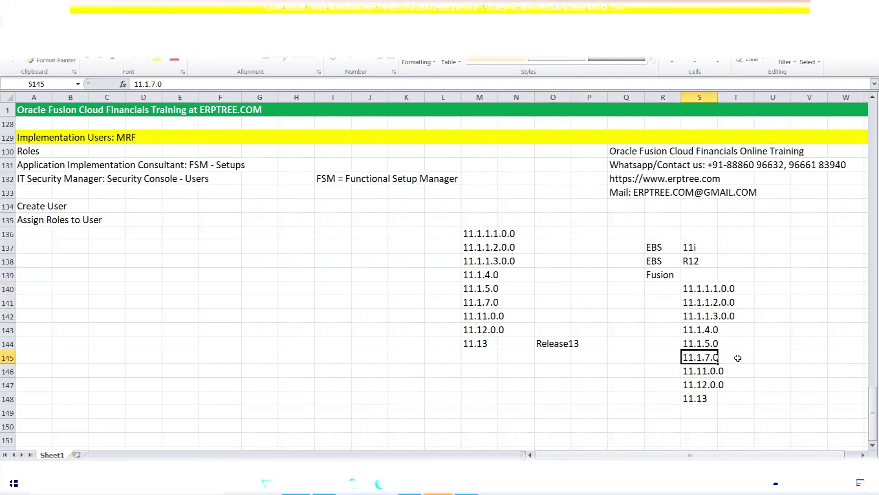
left_click_drag(694, 357, 732, 357)
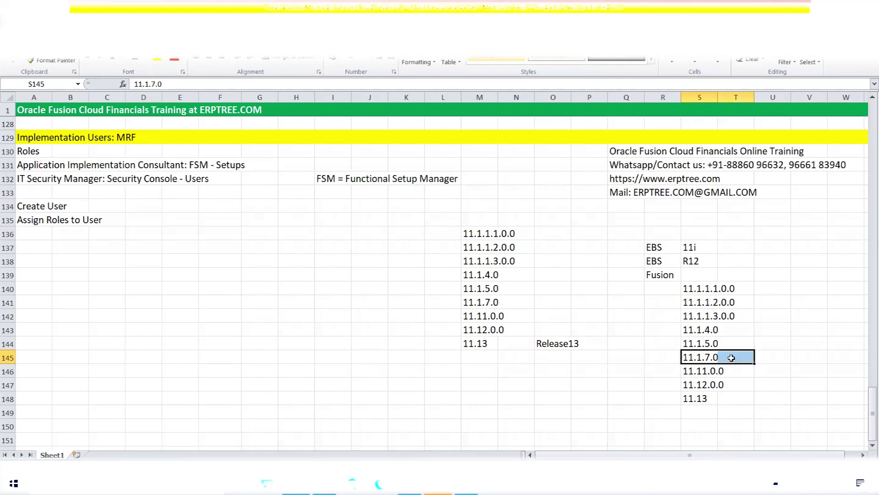
left_click(763, 357)
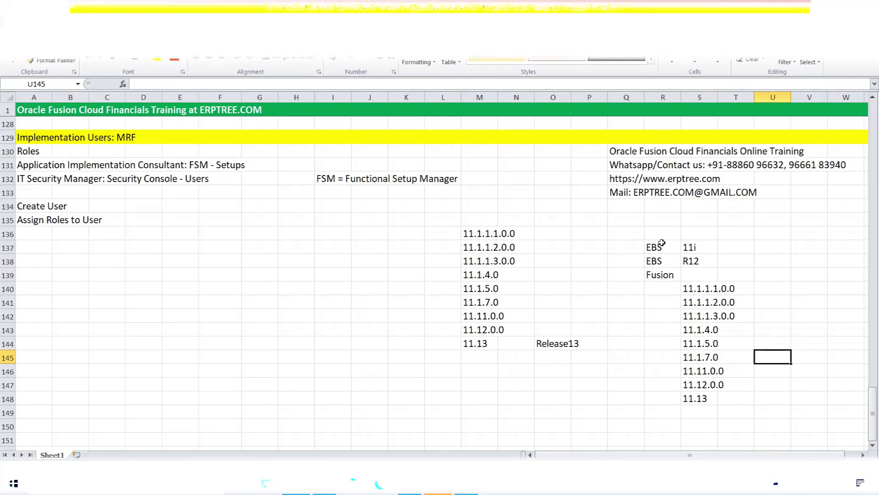
left_click(660, 247)
left_click(692, 249)
left_click(655, 261)
left_click(689, 260)
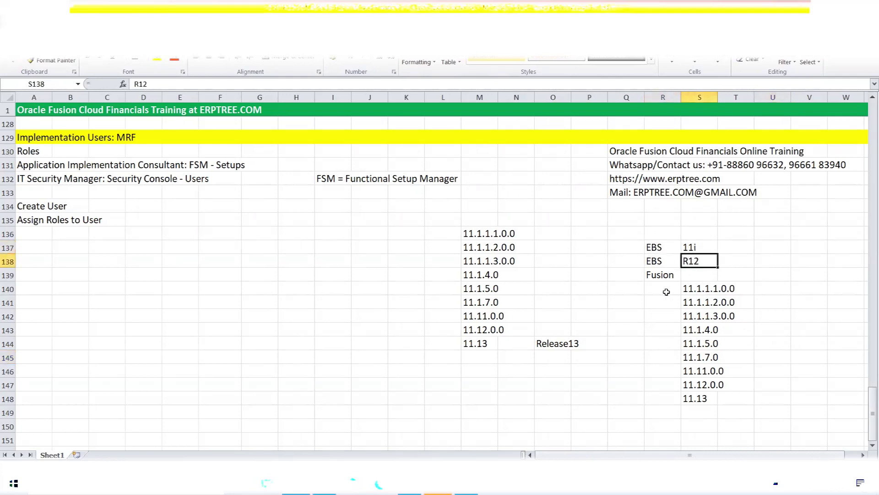
left_click(658, 260)
left_click(699, 260)
left_click(762, 264)
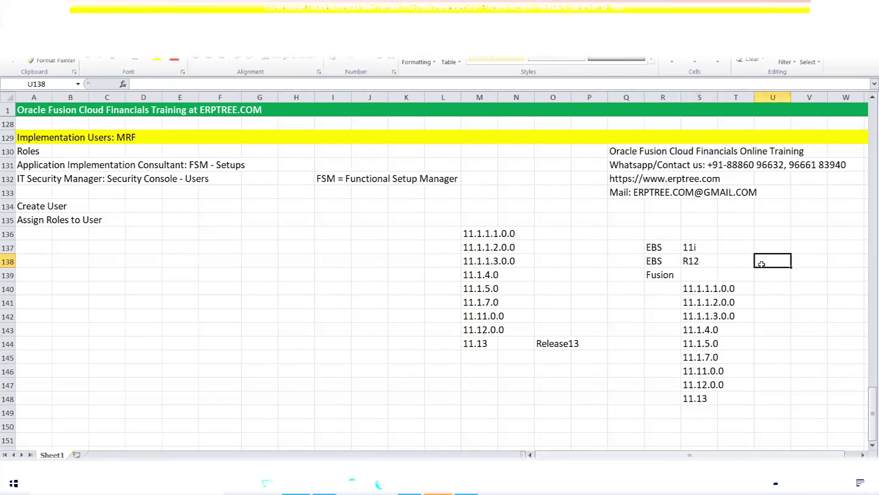
type("12.1.3")
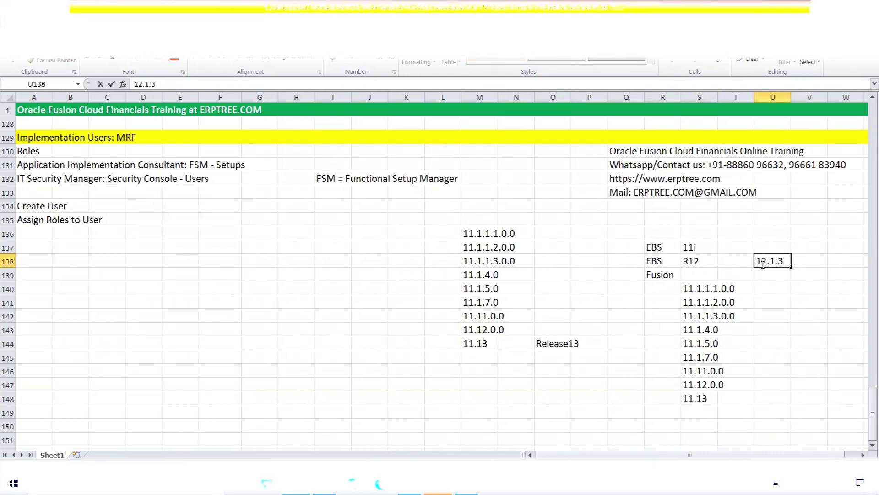
key("Return")
type("12")
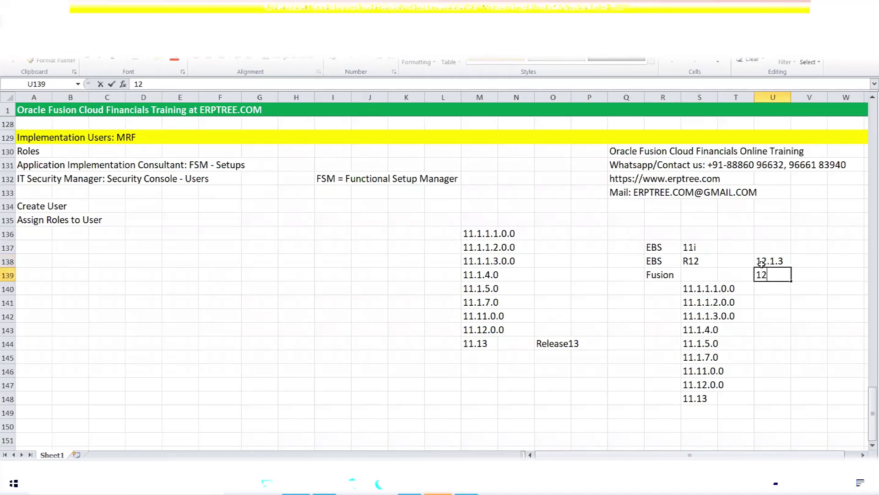
type(".2")
left_click_drag(767, 261, 773, 274)
key("Delete")
left_click(696, 261)
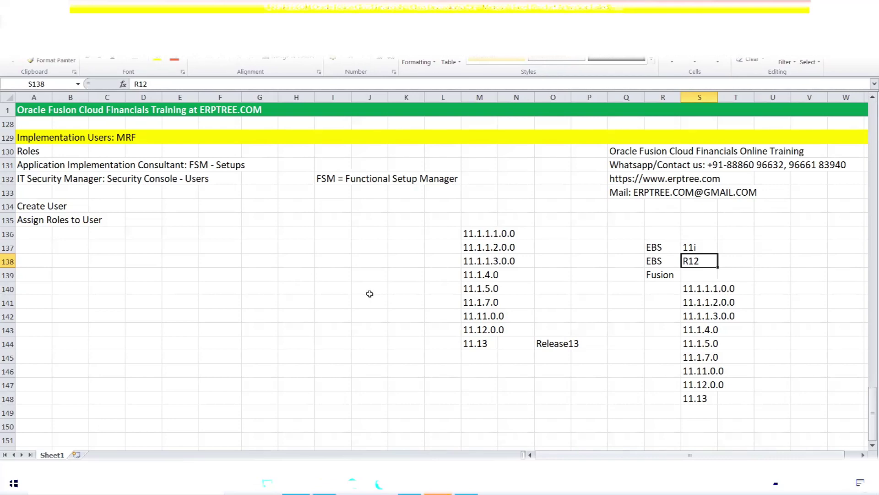
left_click(387, 266)
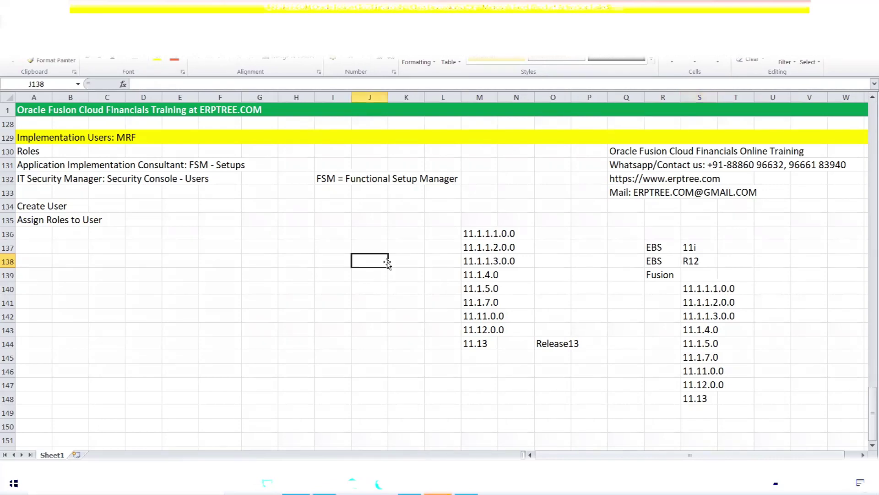
- Highlight the 13 in release 11.13.22.01.0, close the About dialog, and return to Excel
left_click(410, 483)
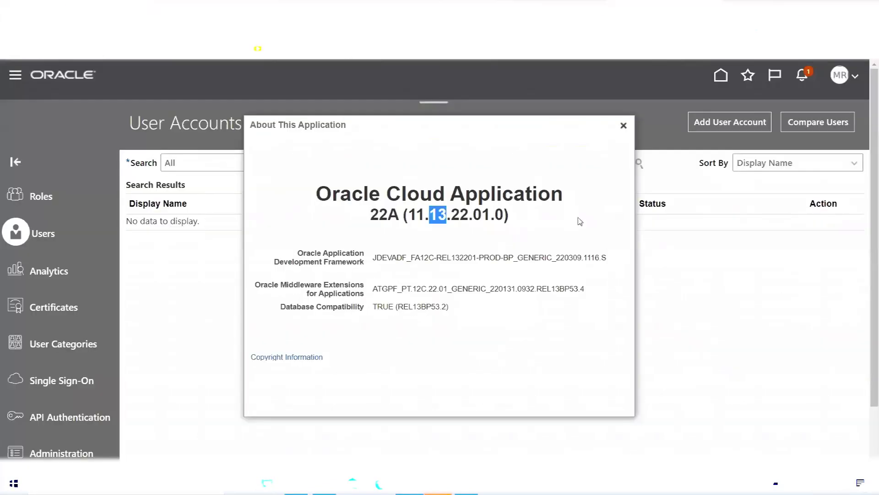
double_click(435, 215)
left_click(435, 215)
left_click_drag(437, 215, 447, 215)
left_click(623, 126)
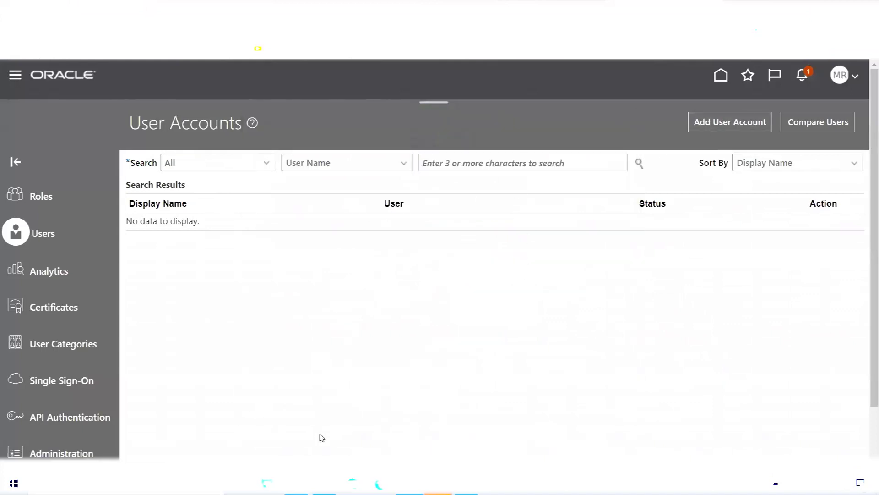
key("alt+Tab")
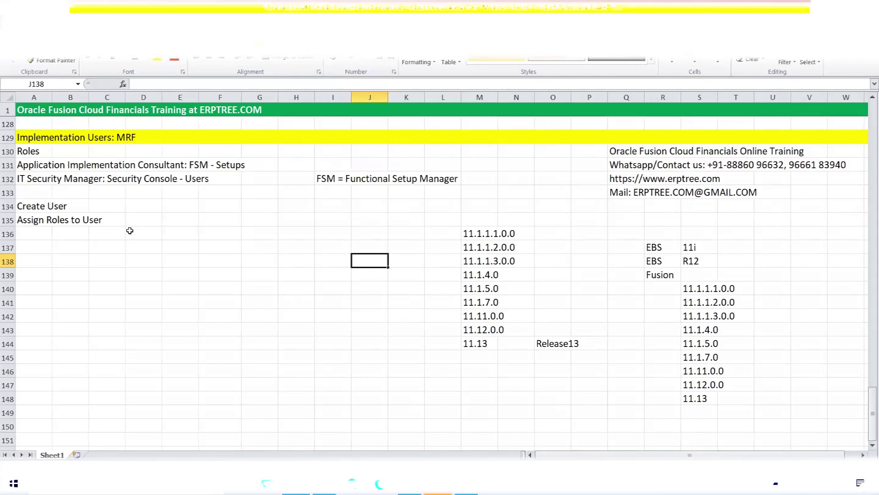
- Copy the FSM = Functional Setup Manager note from I132 and paste it into A137
left_click_drag(325, 179, 454, 180)
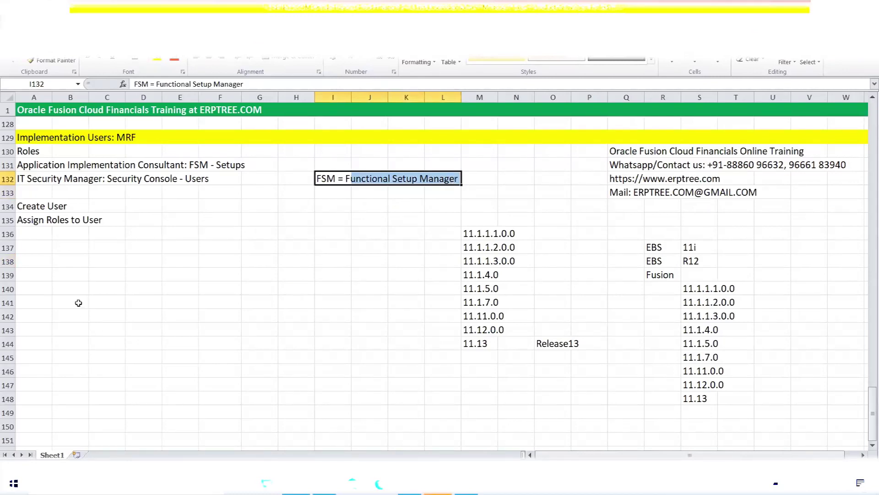
left_click(42, 257)
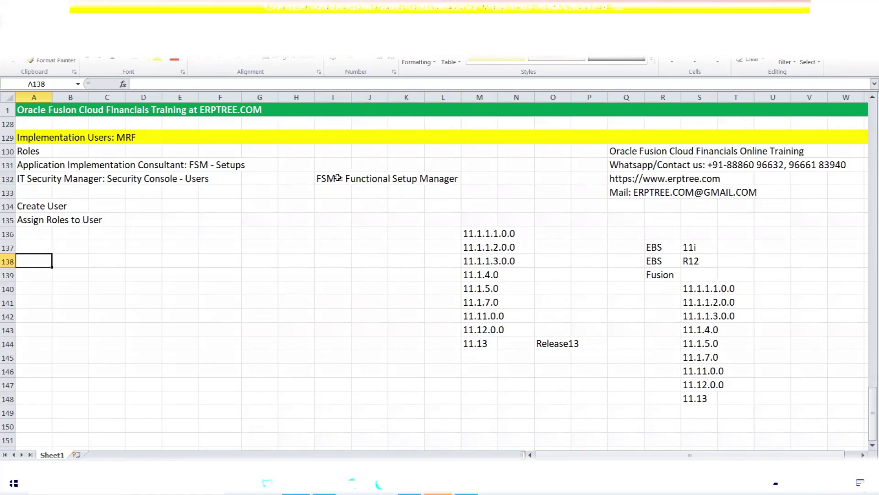
left_click(338, 178)
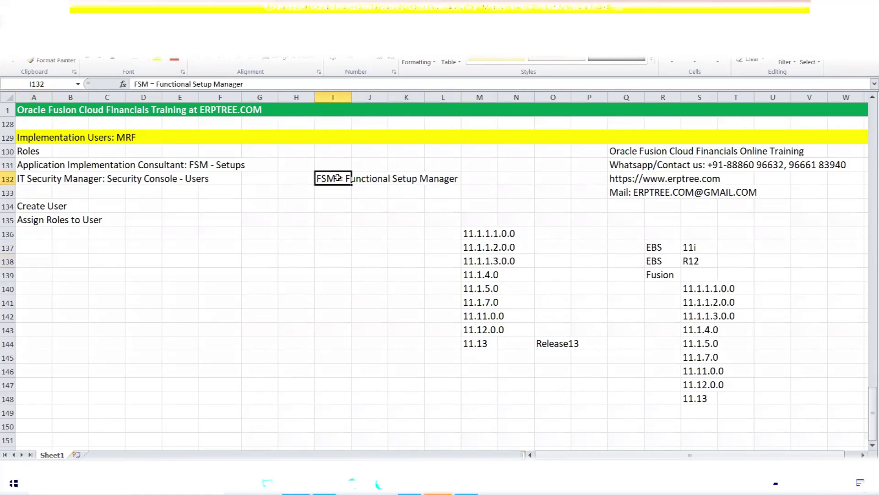
key("ctrl+c")
left_click(20, 247)
key("ctrl+v")
- Fill A137 yellow and enter 'Create Implementation Project' in A138
key("Escape")
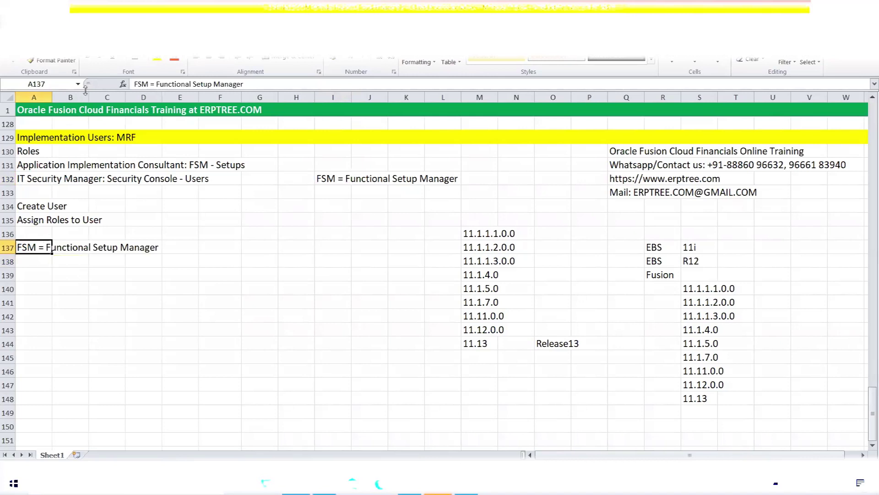
left_click(160, 60)
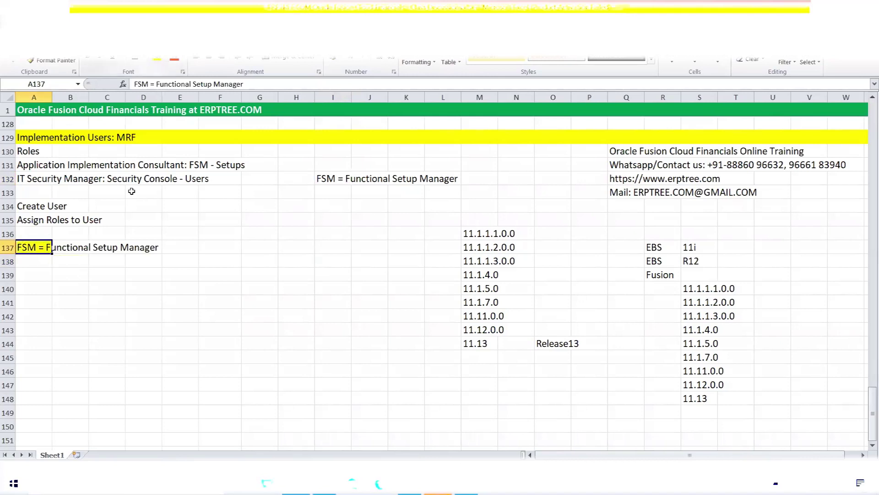
left_click(39, 262)
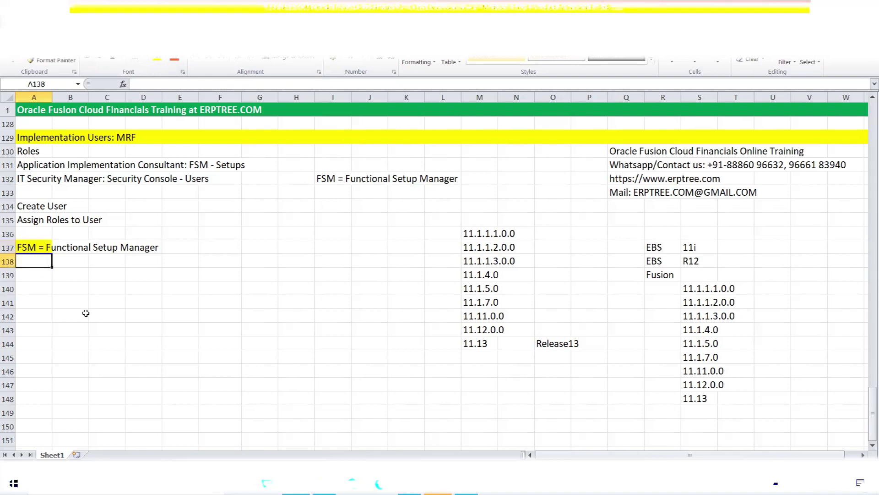
type("Create ")
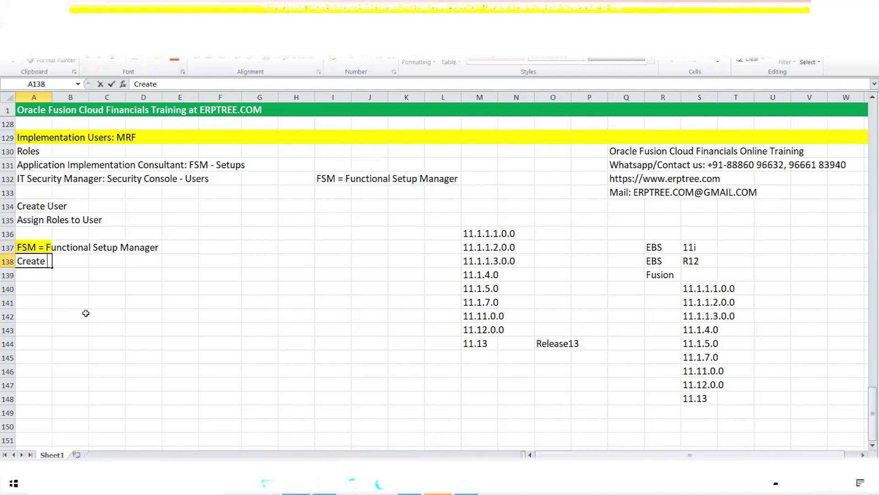
type("Implemen")
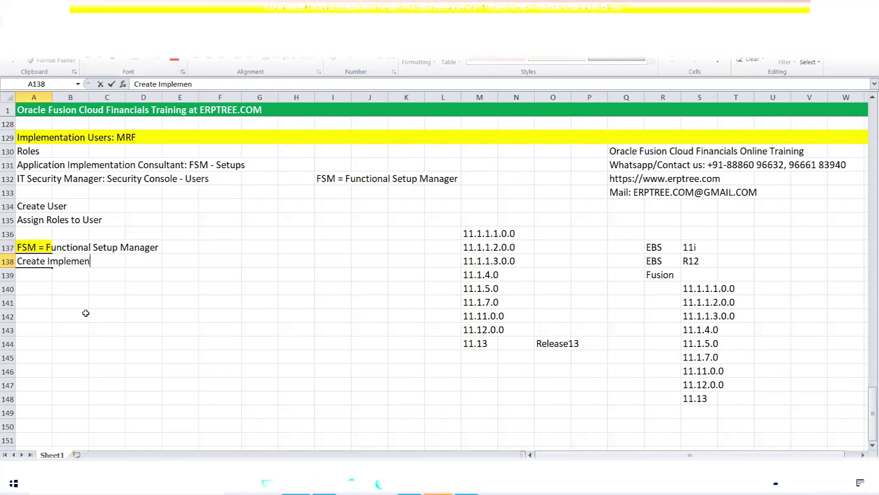
type("tation Project")
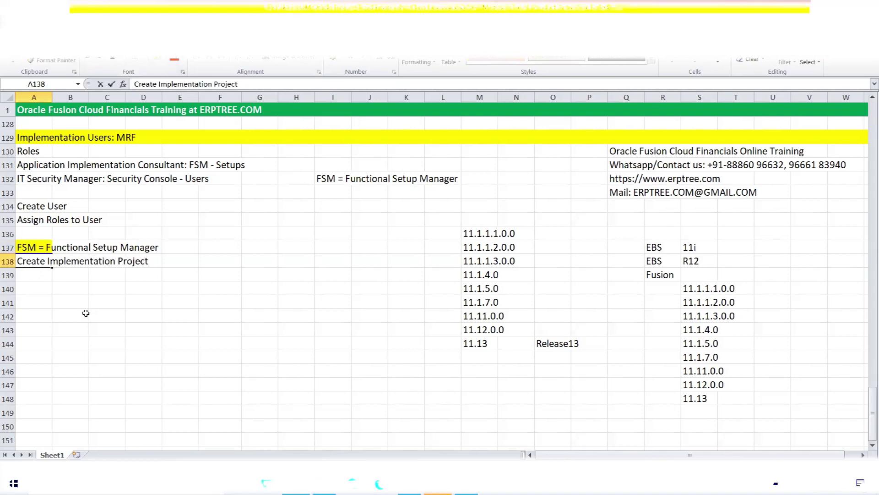
key("ctrl+Return")
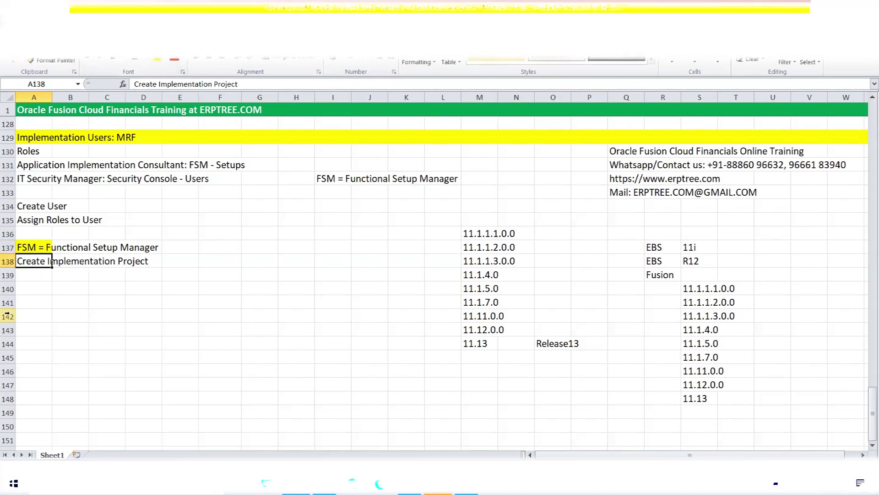
- Extend the yellow fill across the FSM row A137:J137
left_click_drag(45, 247, 379, 247)
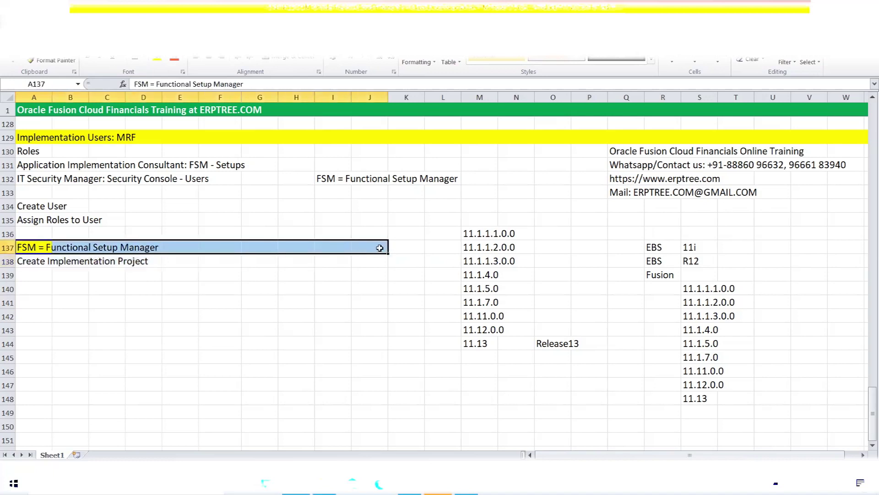
left_click(158, 63)
left_click(31, 260)
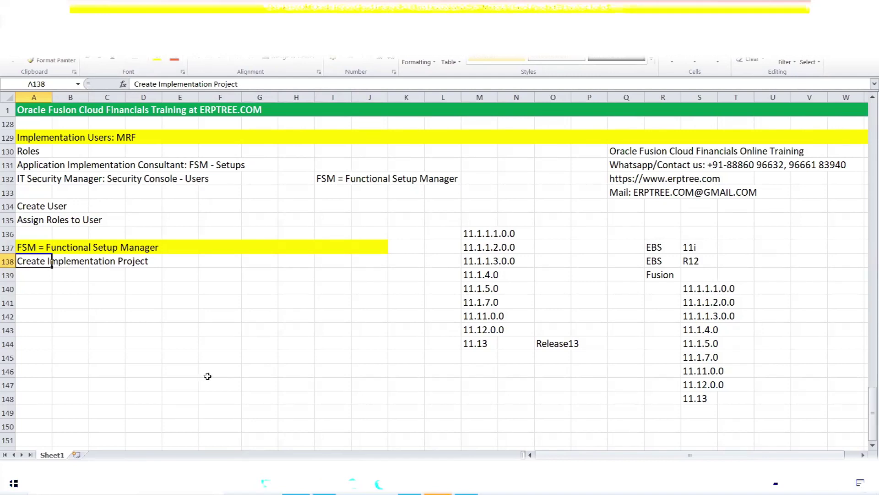
left_click(28, 247)
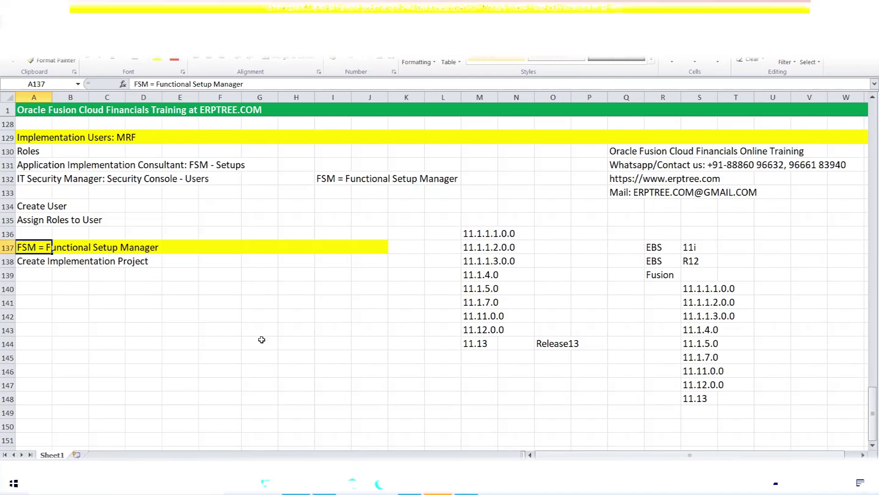
- Select the product family names Financials through GRC in C36:C42
scroll(326, 282, "up", 20)
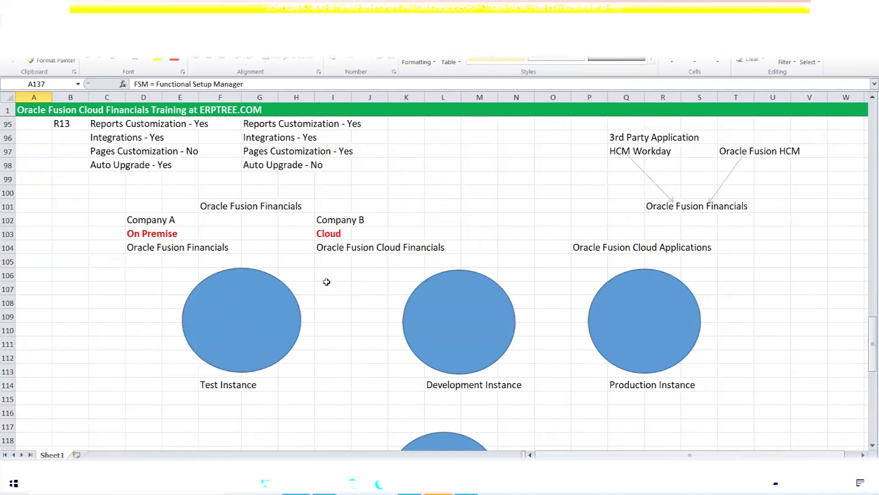
scroll(326, 282, "up", 6)
scroll(327, 281, "down", 5)
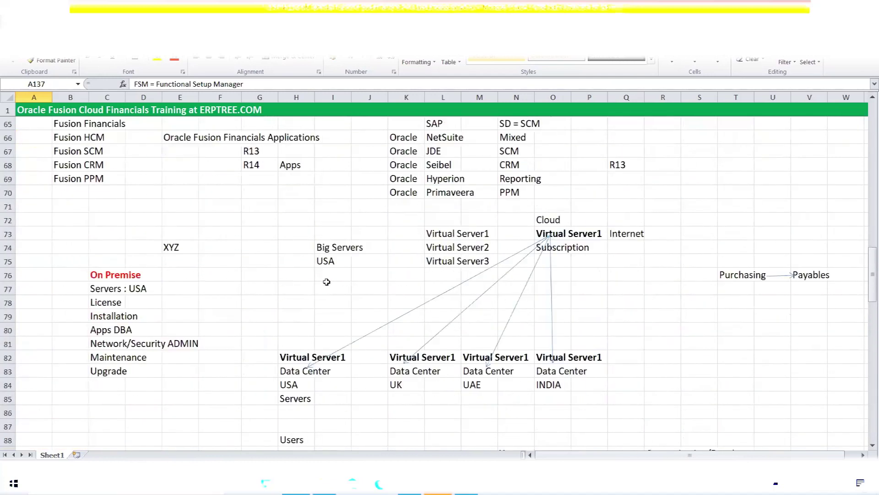
scroll(326, 282, "up", 12)
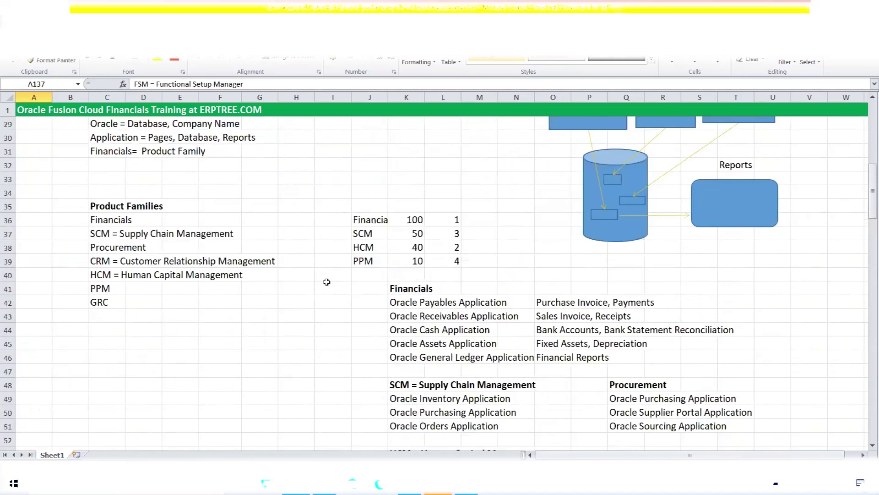
left_click_drag(101, 220, 261, 301)
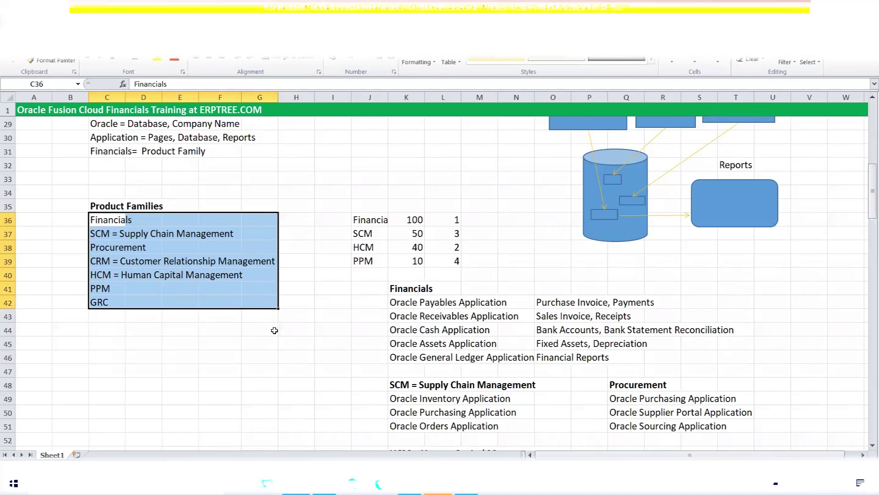
scroll(262, 330, "down", 12)
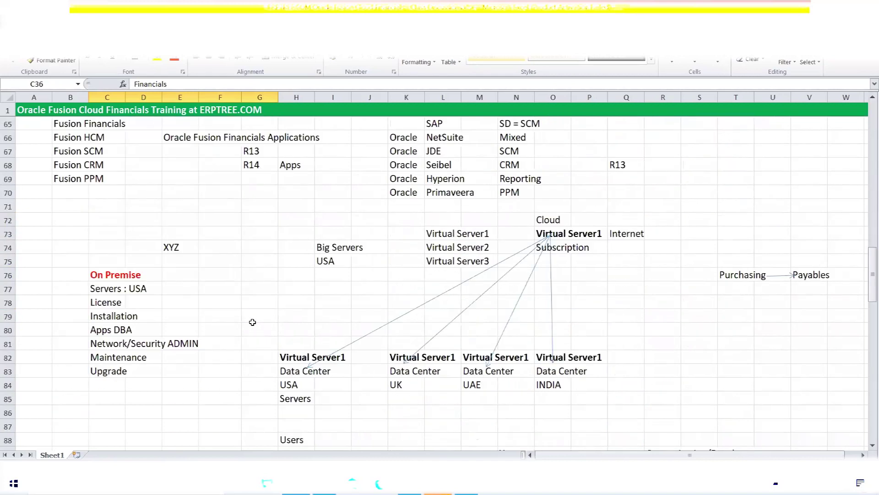
scroll(251, 321, "up", 11)
left_click_drag(106, 179, 107, 255)
key("ctrl+c")
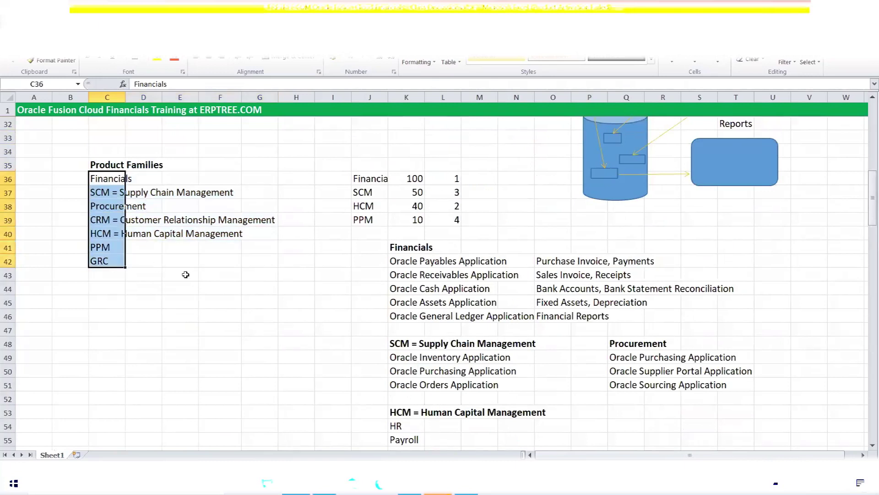
- Paste the product families list into F140:F146 beside the implementation steps
scroll(206, 306, "down", 19)
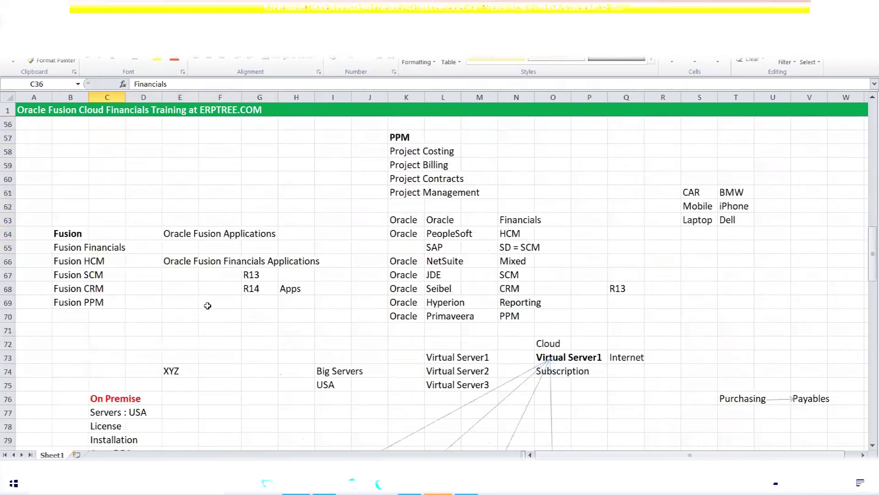
scroll(206, 306, "down", 13)
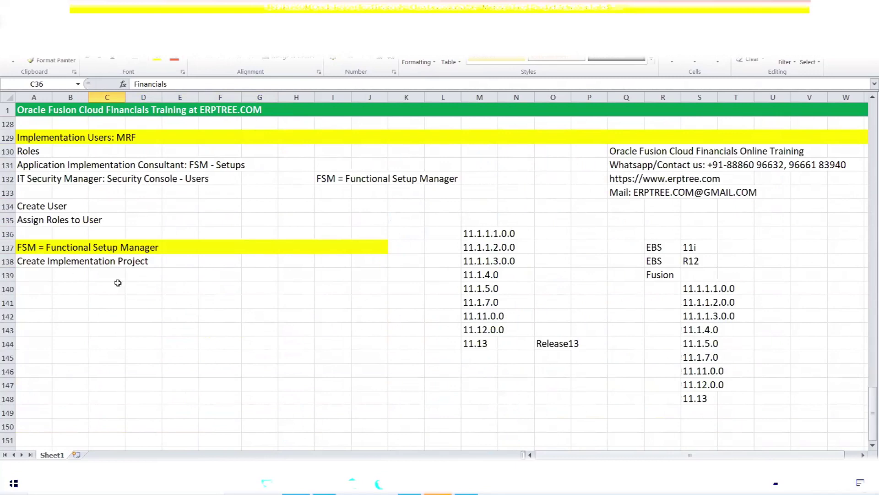
left_click(212, 291)
key("ctrl+v")
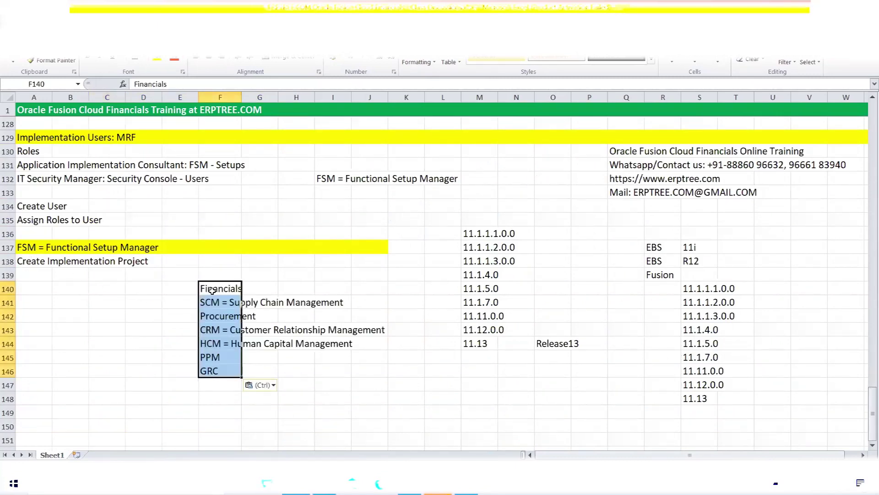
key("ctrl+s")
- Add a bold 'Offerings' heading in F139 above the product list
left_click(220, 277)
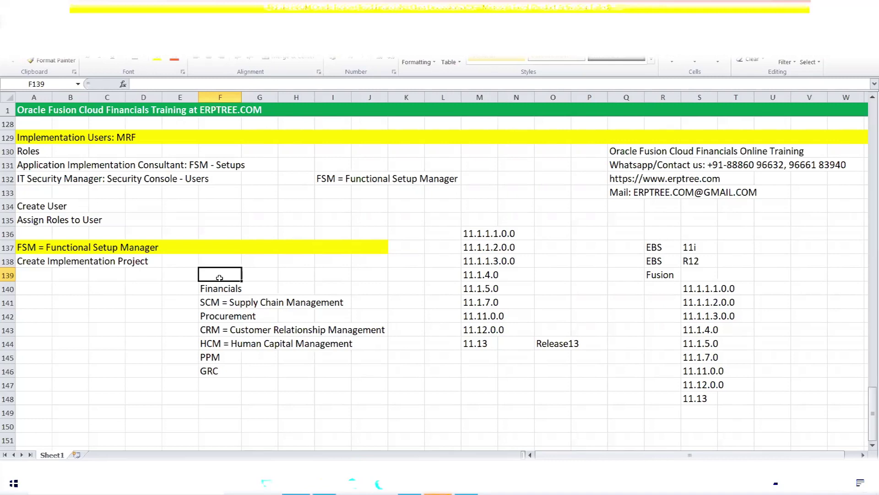
type("O")
key("BackSpace")
type("Offerings")
key("ctrl+Return")
key("ctrl+b")
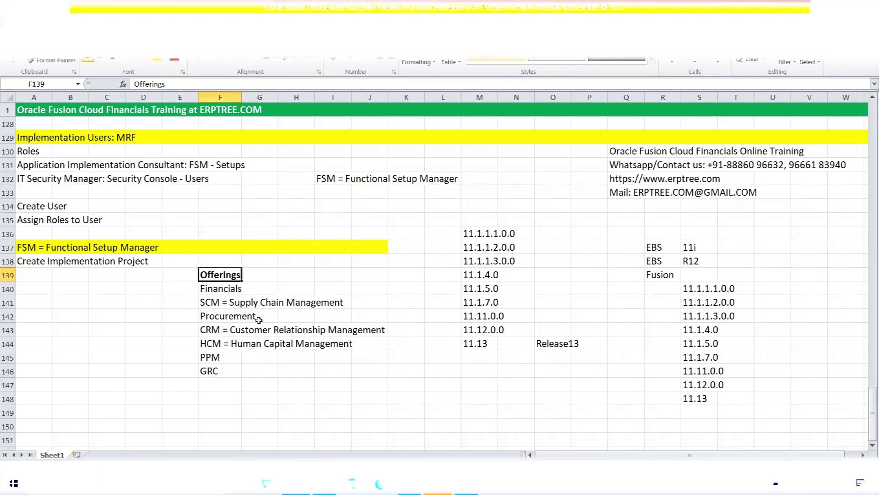
- Copy 'Financials' from F140 into I147 and make it bold
left_click(217, 290)
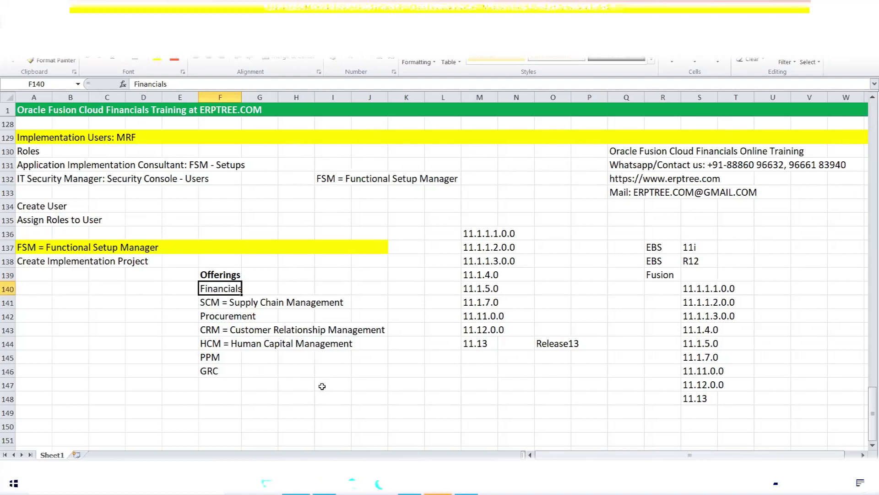
scroll(320, 386, "down", 1)
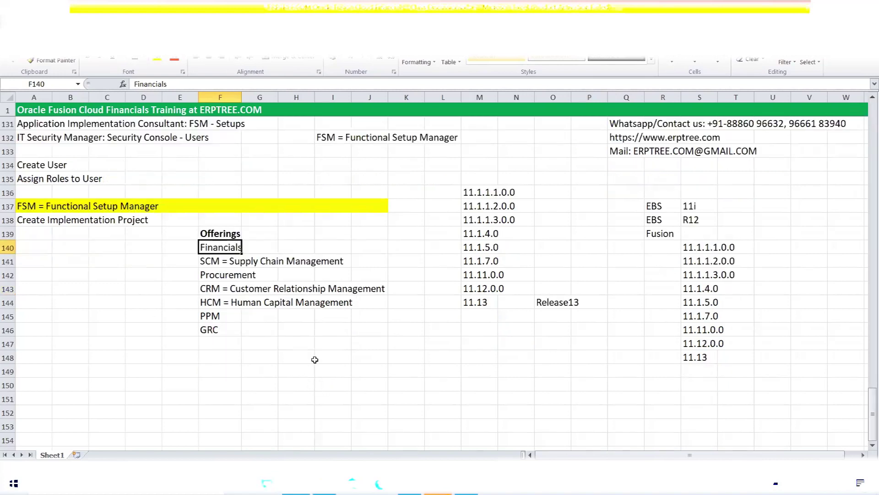
key("ctrl+c")
left_click(329, 345)
key("ctrl+v")
left_click(330, 346)
key("ctrl+b")
left_click(329, 345)
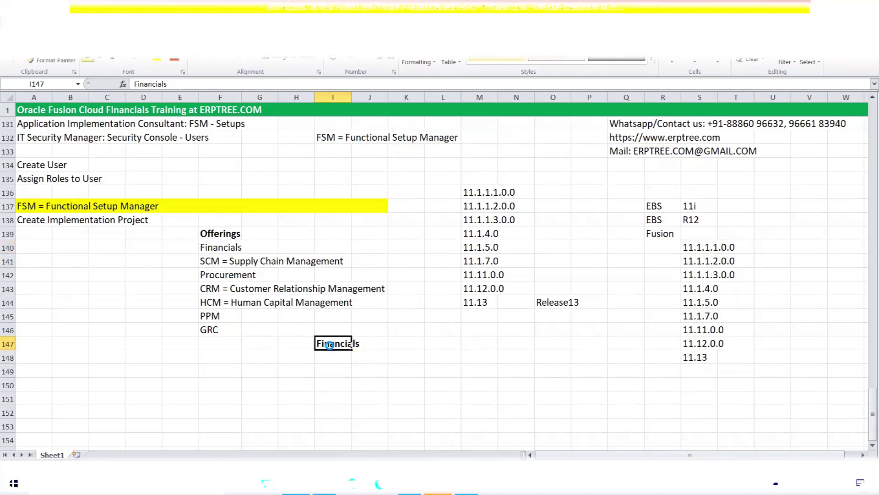
- Enter 'Oracle Fusion General Ledger (GL)' and 'Oracle Fusion Accounts Payable (AP)' in I148:I149
left_click(328, 355)
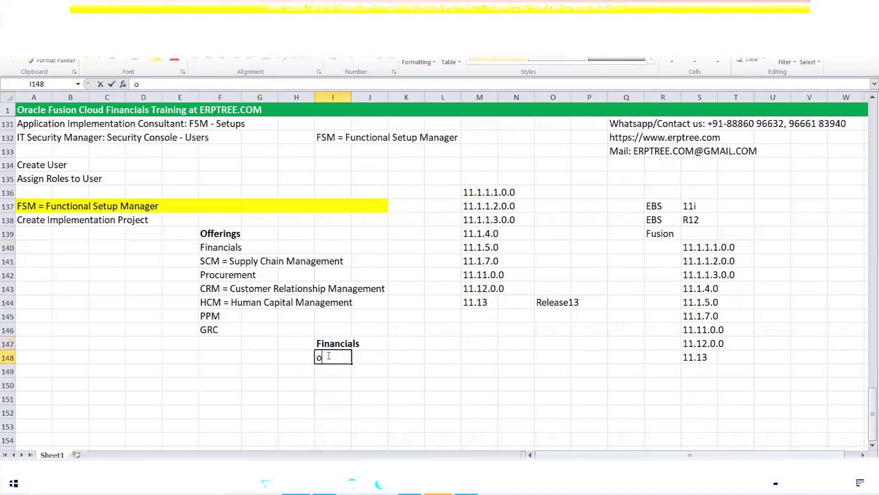
type("Or")
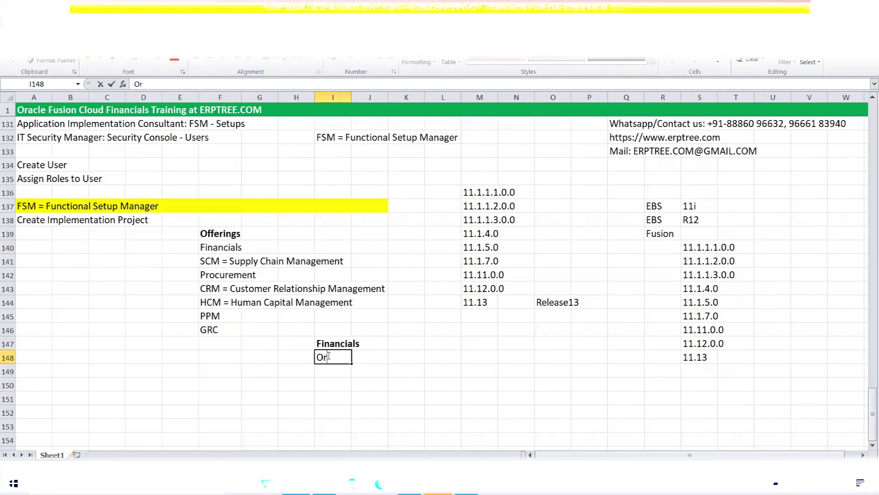
type("acle Fusion General Ledger (GL)")
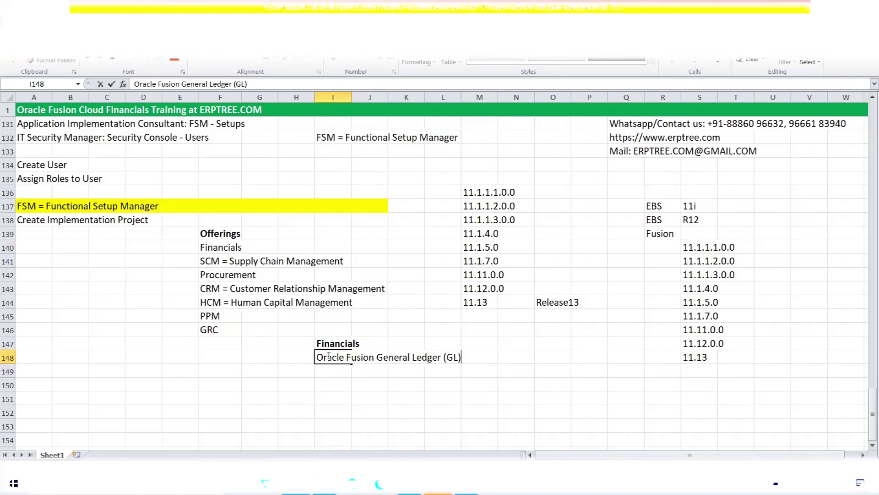
key("Return")
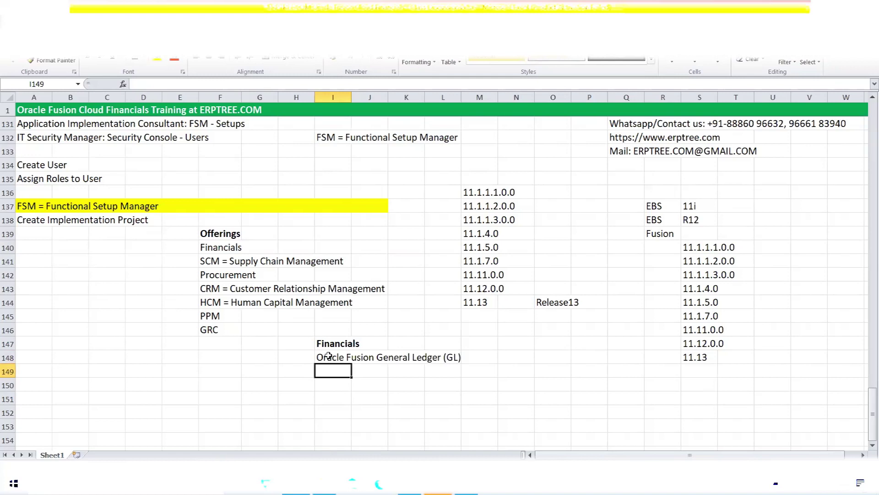
type("Oracle")
type("Fu")
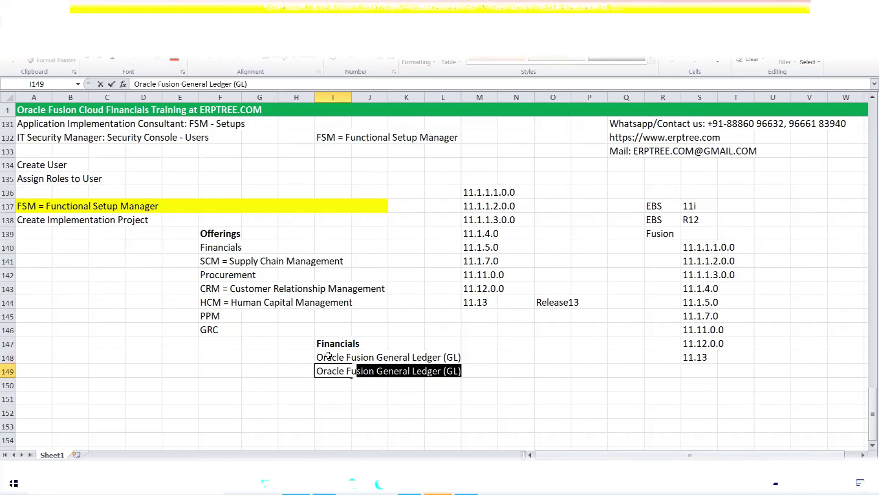
type("sion Accou")
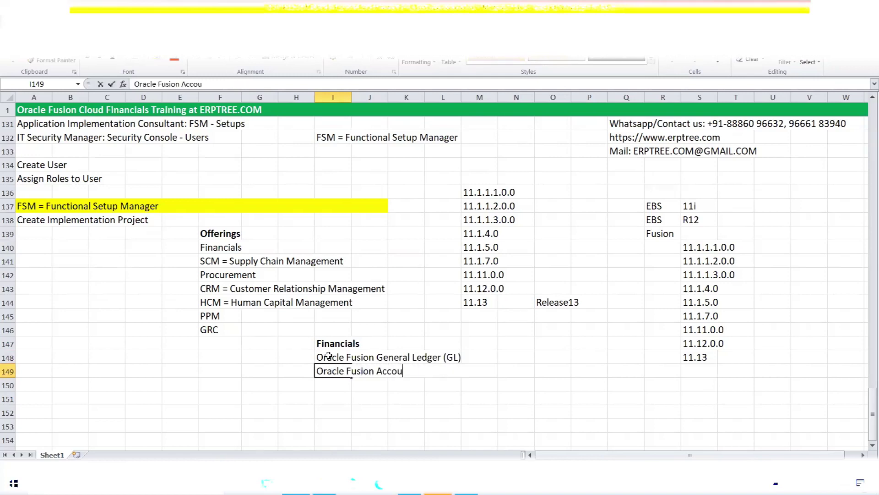
type("nts Payabl")
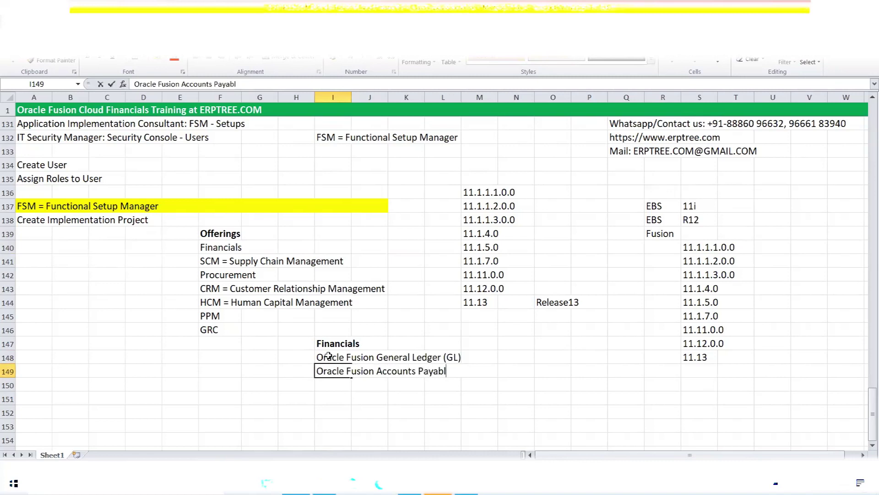
type("e (AP")
key("Return")
- Add Oracle Fusion Accounts Reeivable (AR), Cash Management (CM) and Fixed Assets (FA) in I150:I152
type("oRA")
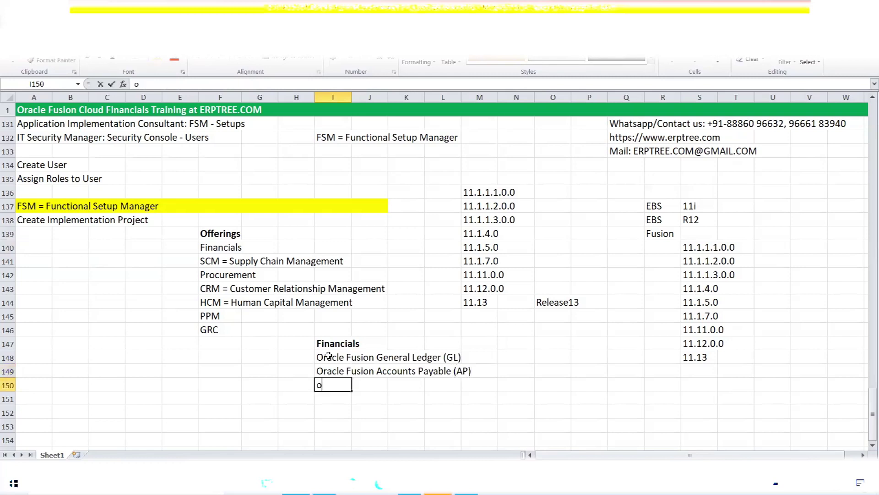
key("BackSpace")
key("BackSpace")
type("Oracle Fusion Accounts Reeivable")
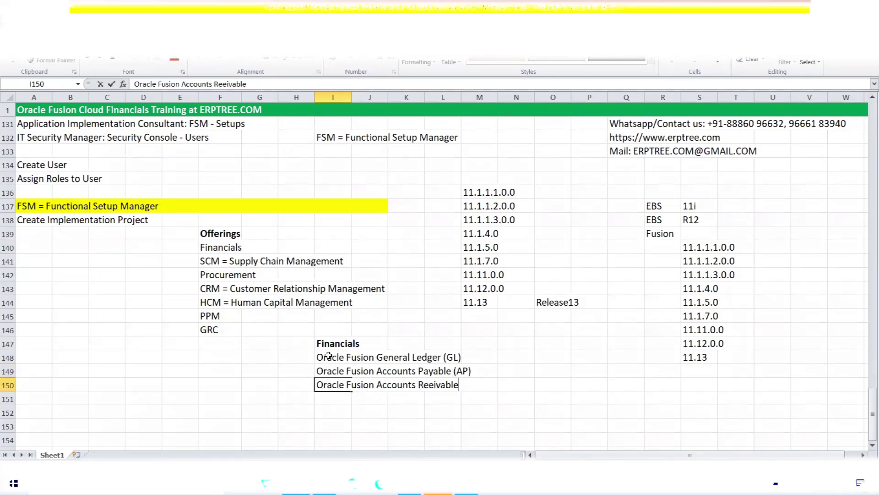
type(" (AR")
key("Return")
type("O")
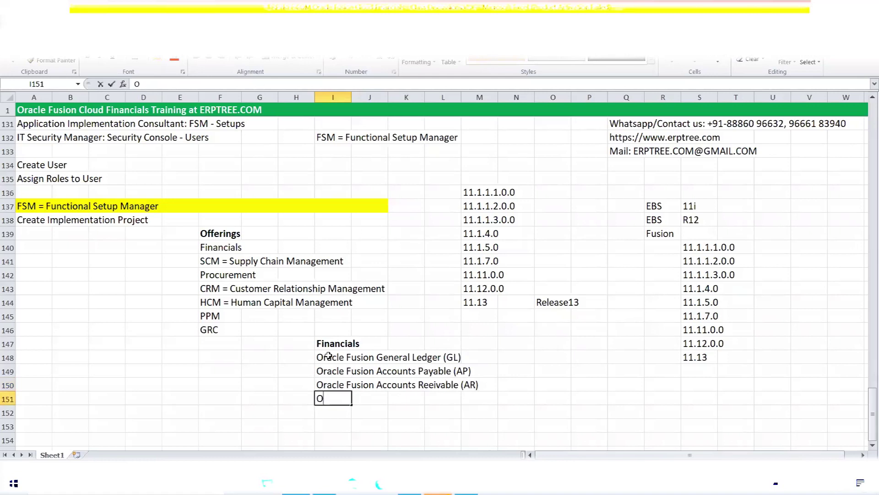
type("racle Fusion ")
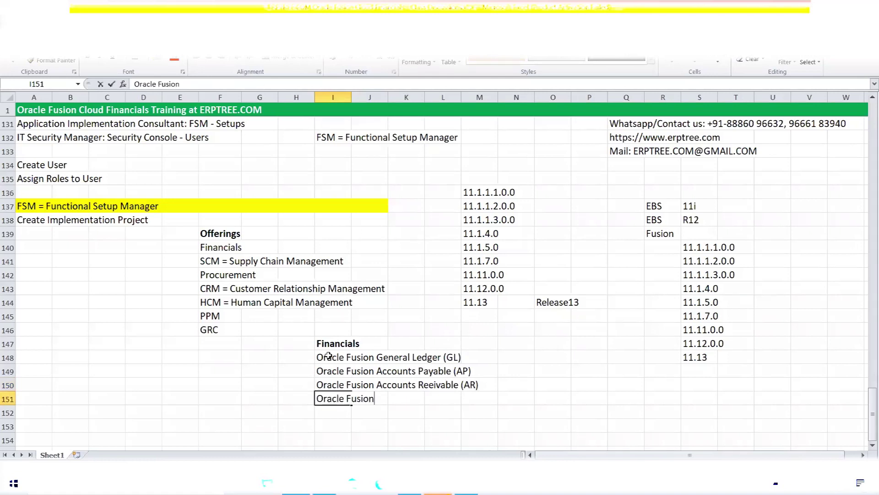
type("Cash Manage")
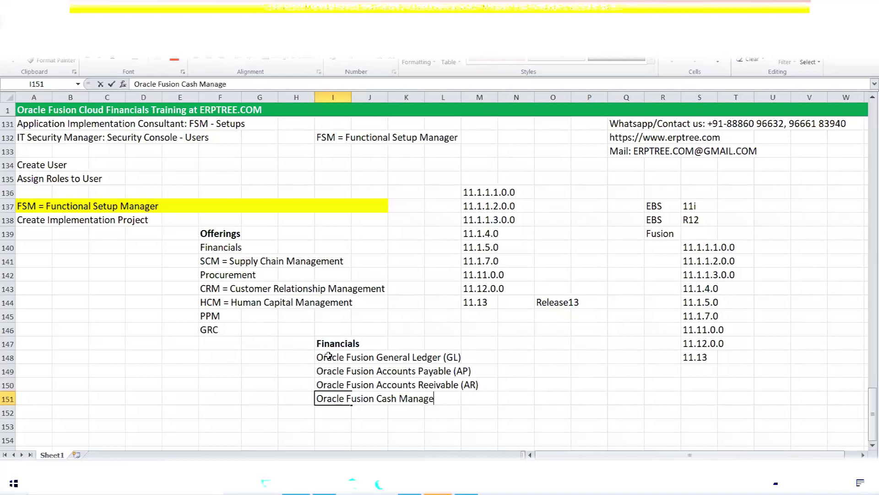
type("ment (CM")
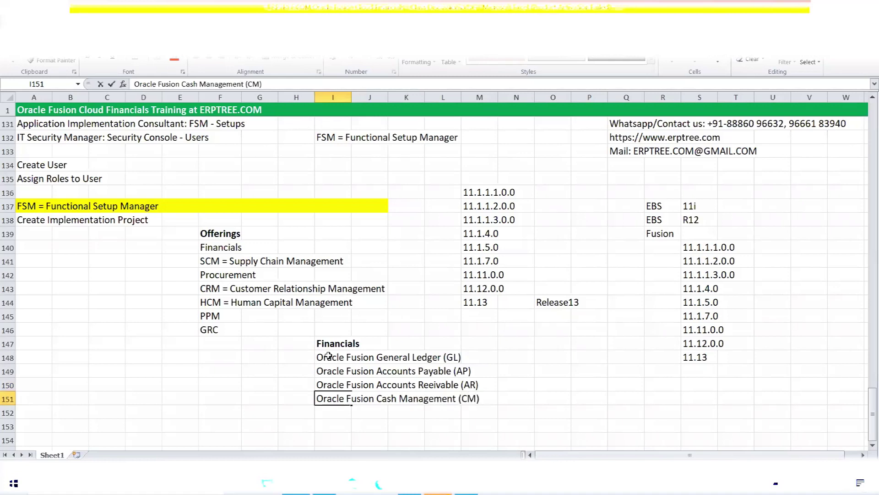
type(")")
key("Return")
type("O")
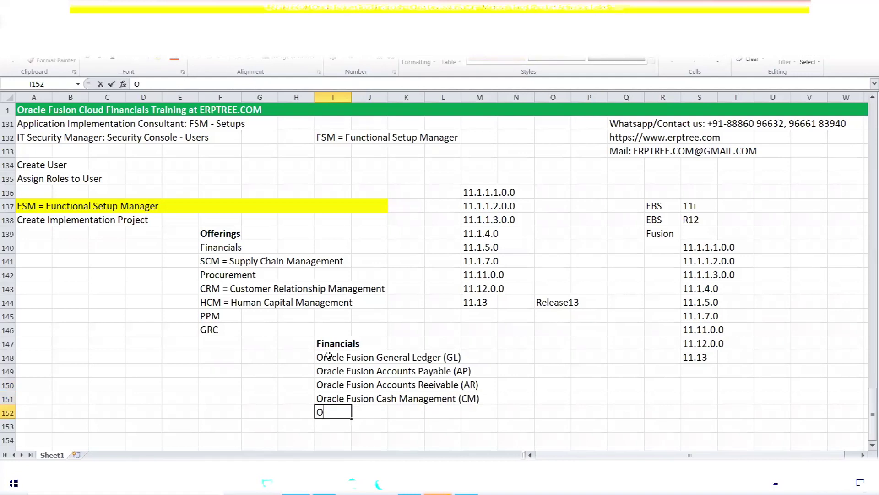
type("racle Fusion ")
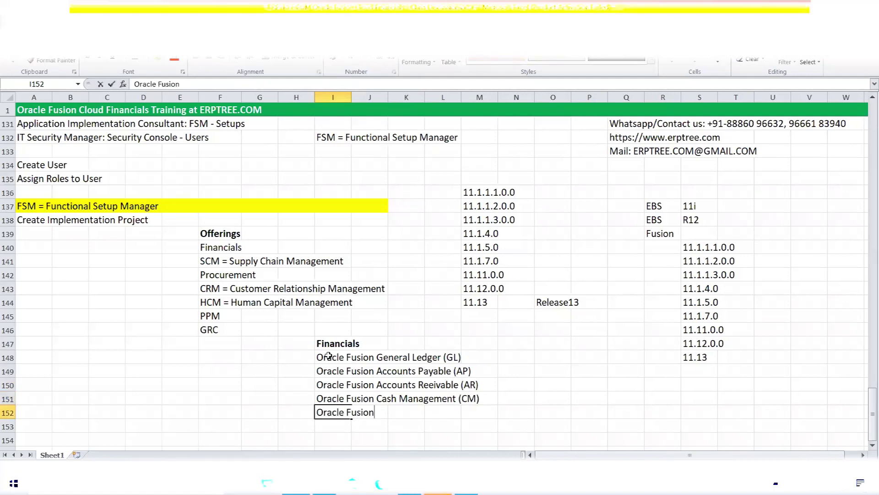
type("Fixed Assets (FA")
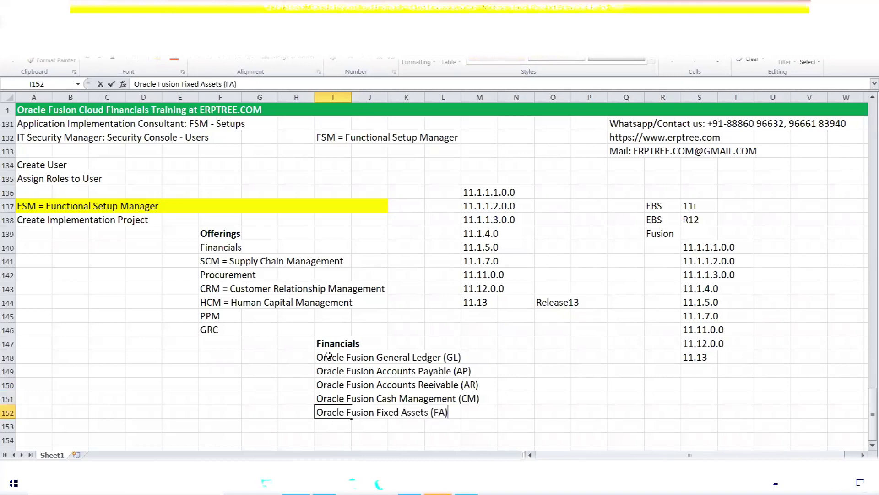
key("ctrl+Return")
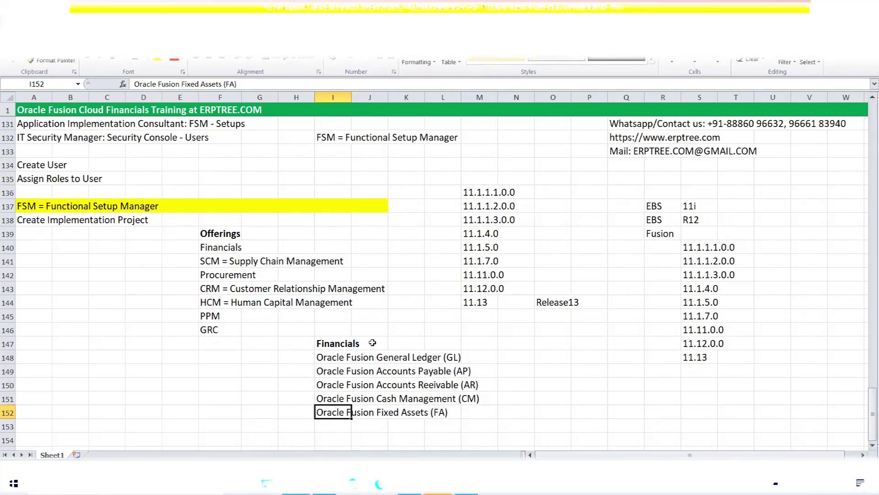
scroll(370, 340, "down", 1)
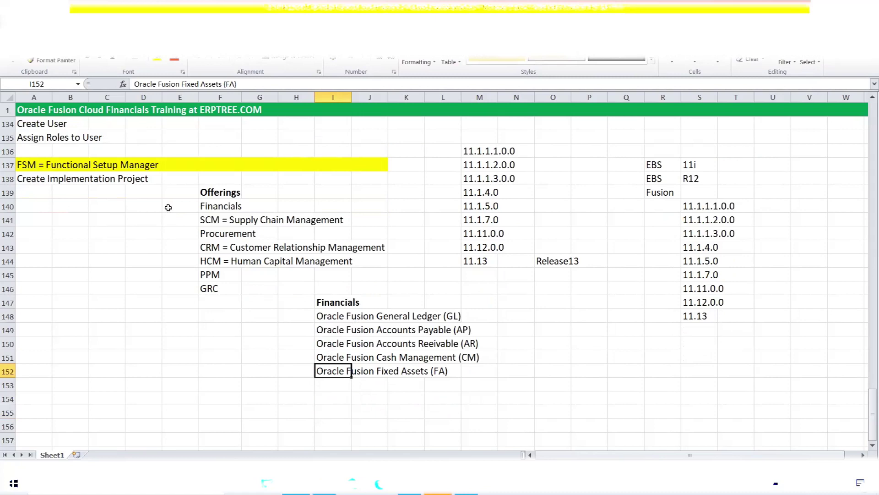
left_click(329, 302)
left_click_drag(324, 321, 468, 365)
left_click(326, 304)
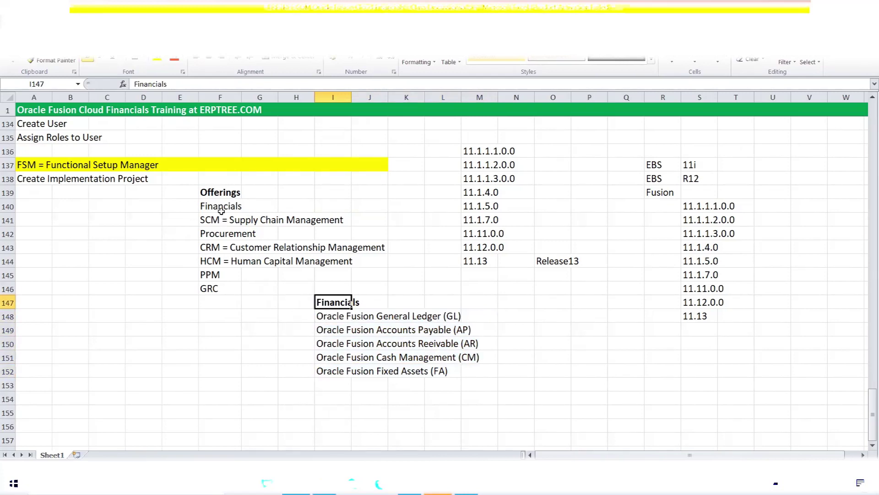
left_click_drag(220, 208, 216, 287)
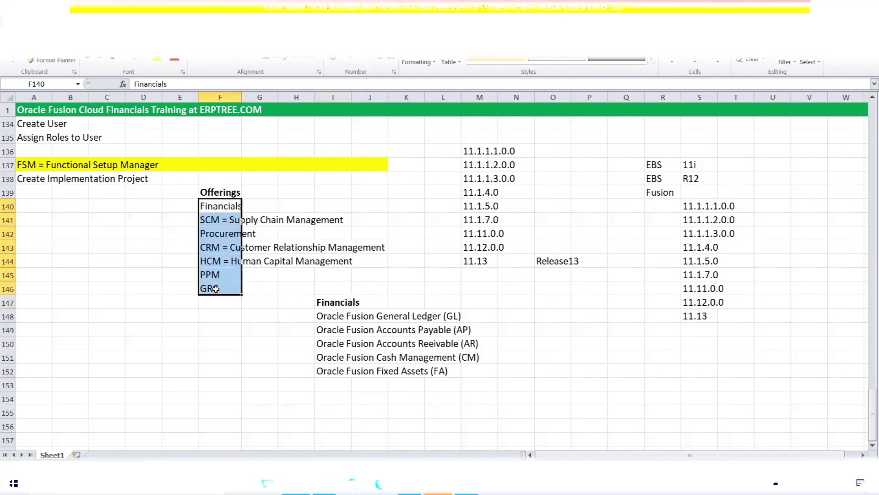
left_click(218, 192)
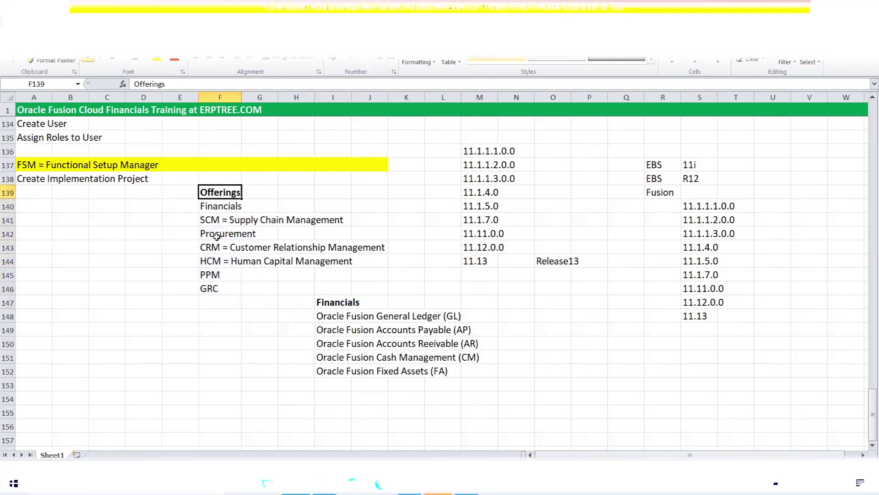
left_click_drag(214, 206, 221, 288)
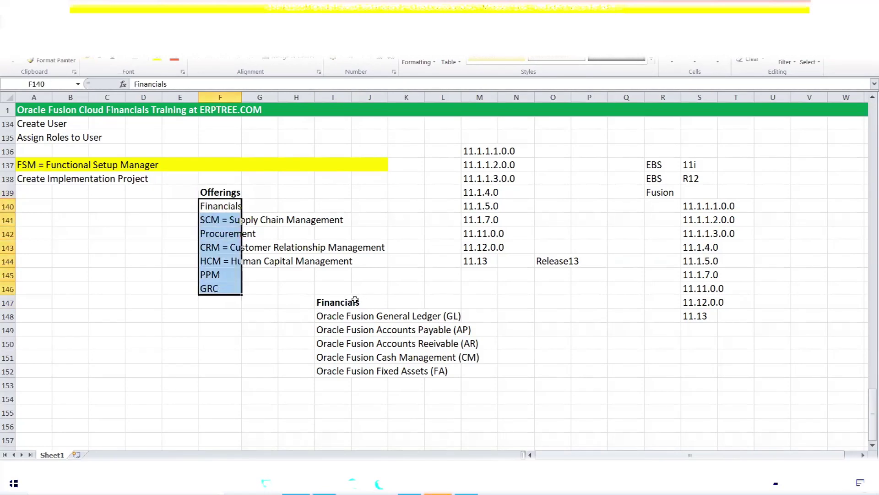
left_click(333, 303)
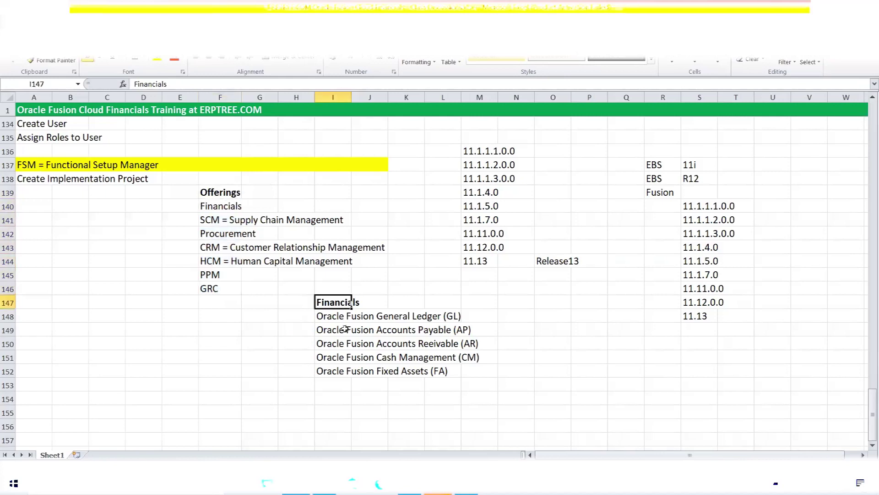
left_click_drag(329, 318, 466, 370)
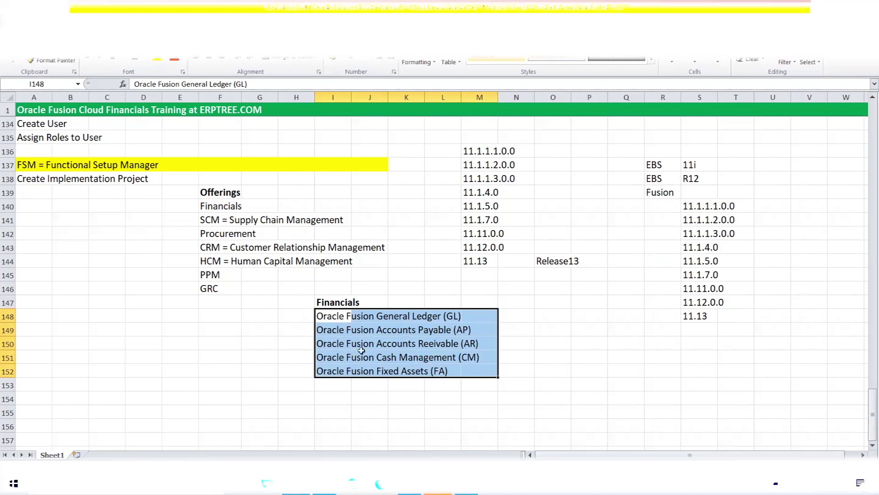
left_click(299, 320)
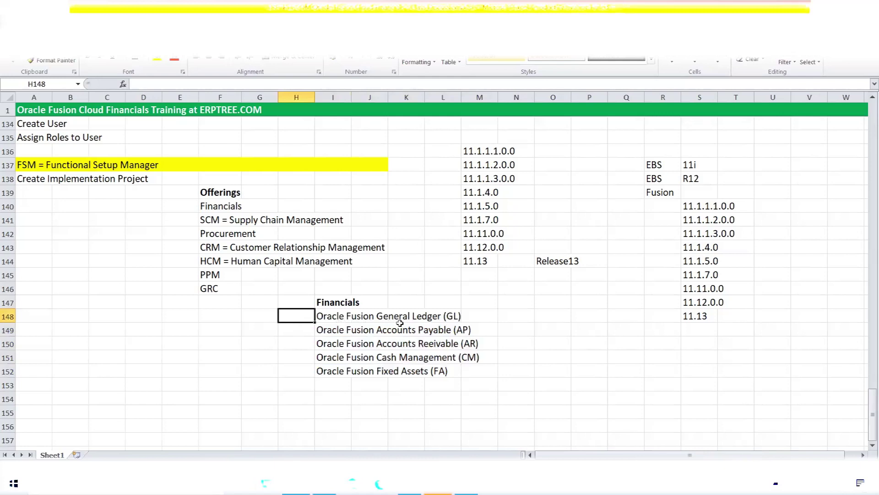
- Label the GL, AP, AR, CM and FA modules 'Option' in N148:N152
left_click(507, 315)
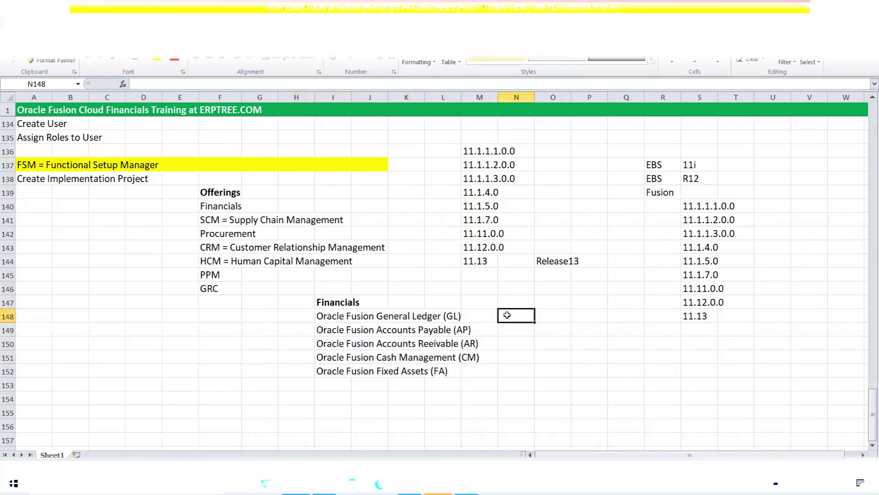
type("o")
type("Option")
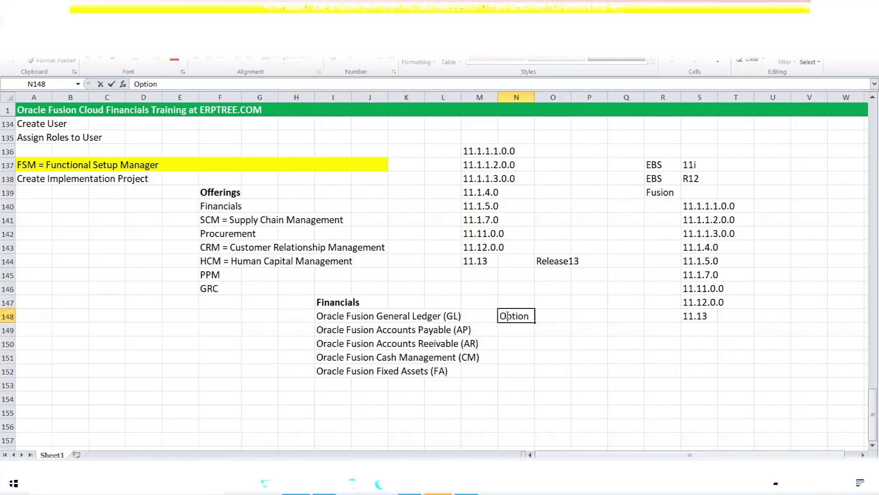
key("Return")
type("on")
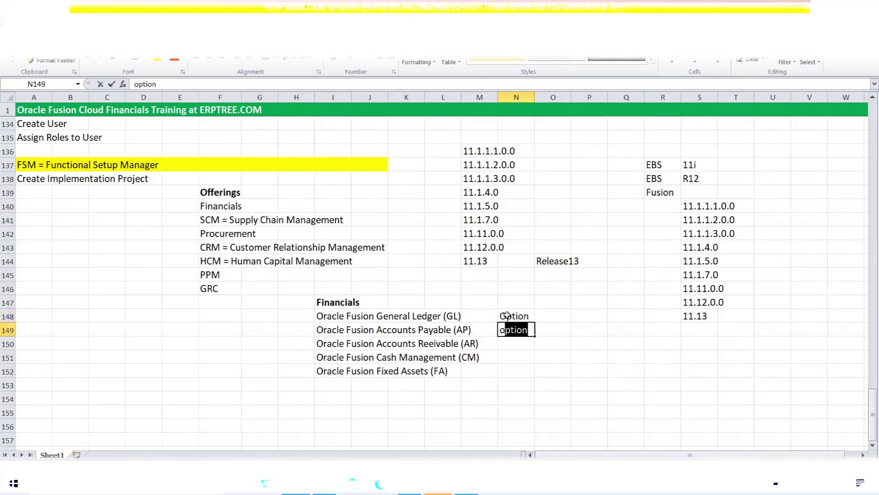
key("Return")
type("option")
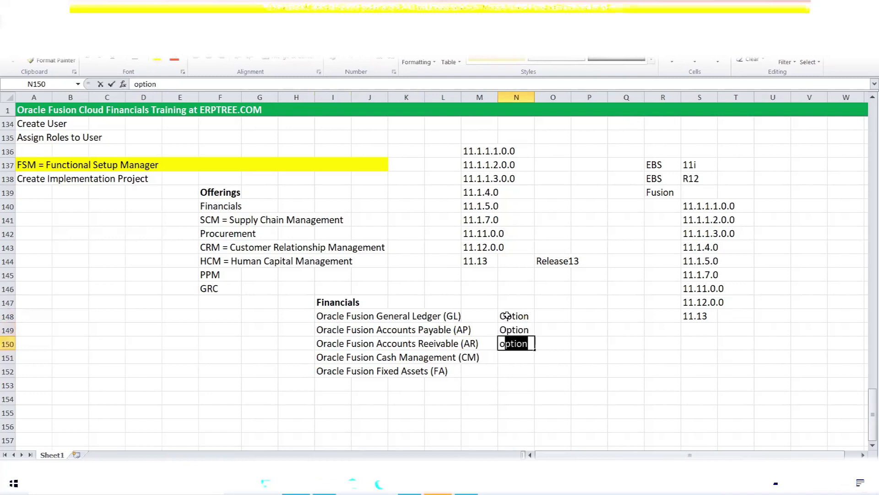
key("Return")
type("option")
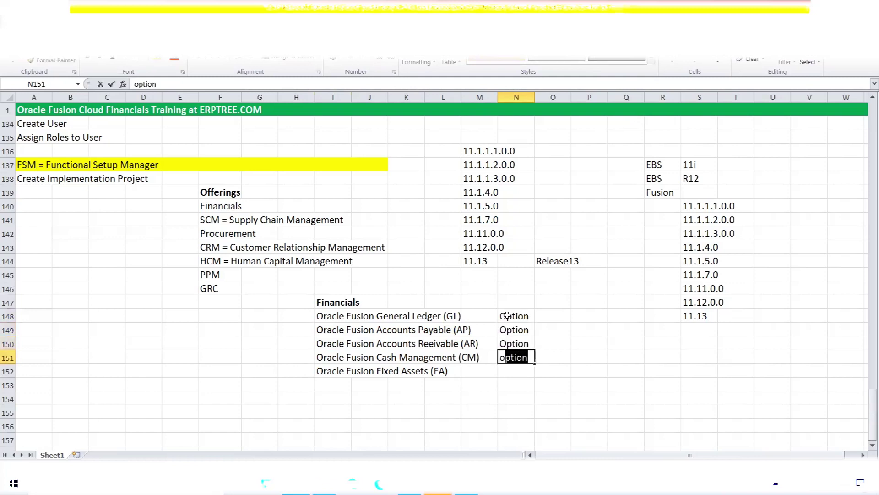
key("Return")
type("f")
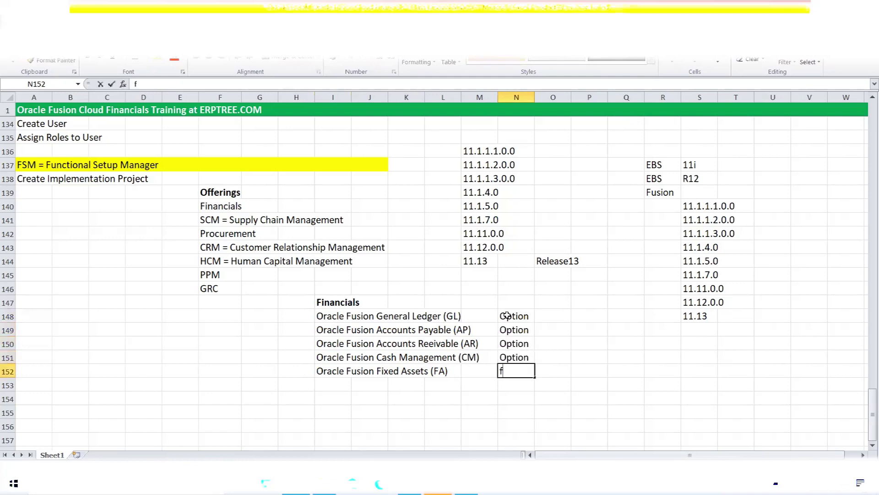
key("BackSpace")
type("o")
key("Tab")
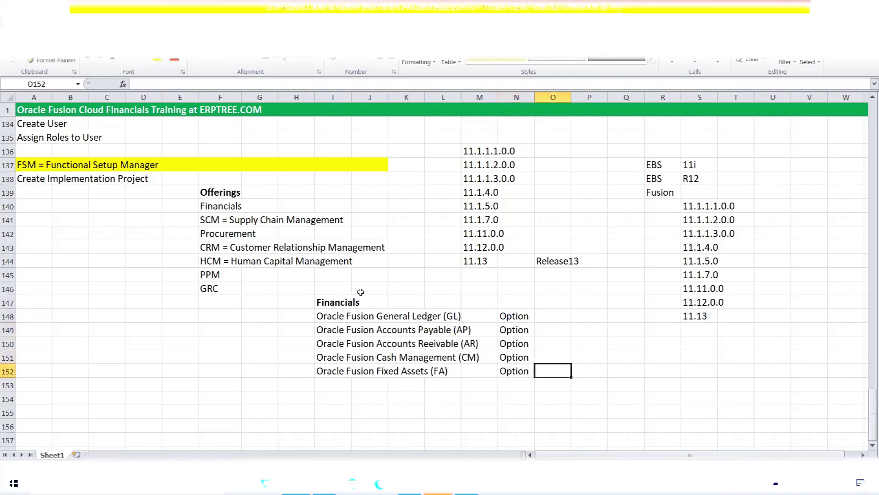
left_click_drag(214, 202, 223, 287)
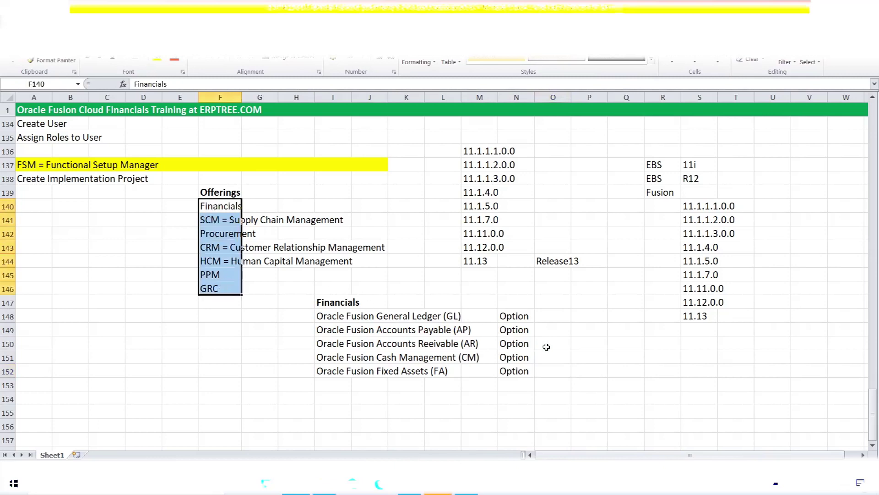
left_click_drag(328, 317, 467, 369)
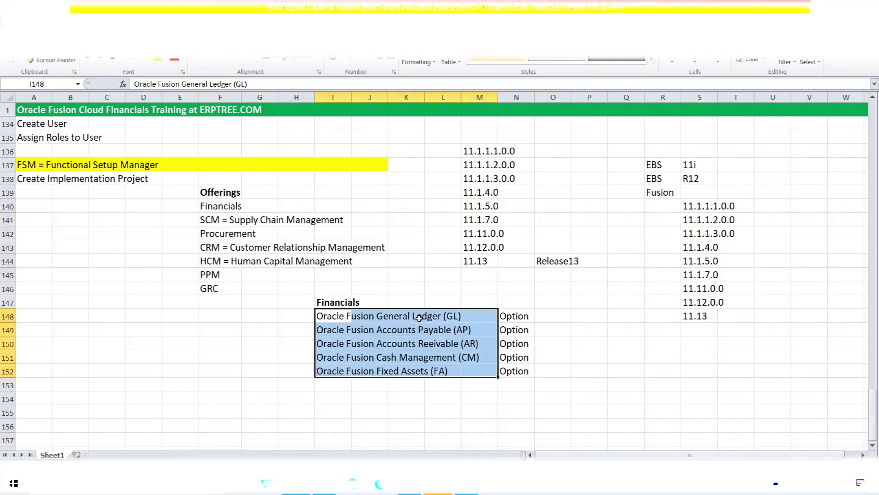
left_click_drag(514, 317, 518, 372)
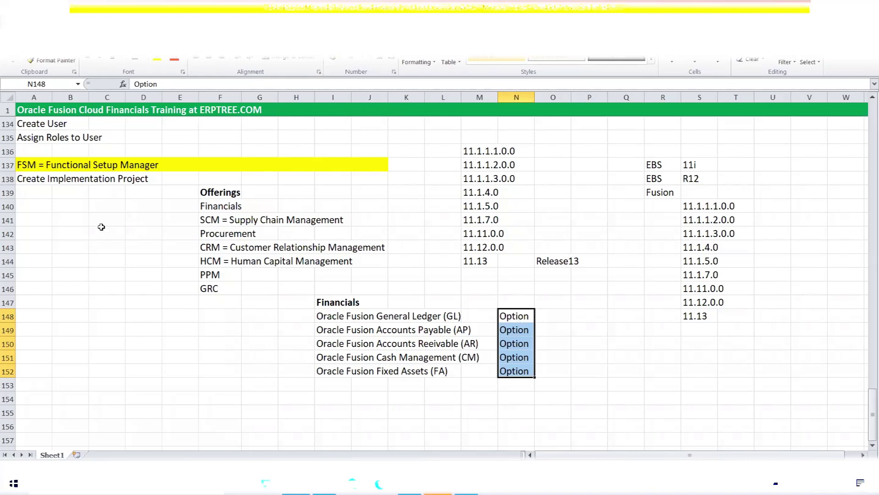
- Copy the 'Create Implementation Project' step from A138 down into A139
left_click(41, 179)
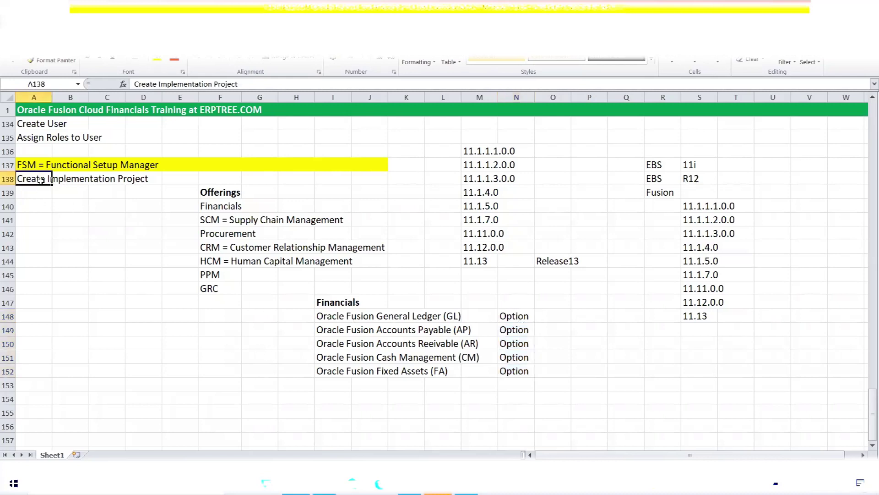
key("ctrl+c")
left_click(27, 193)
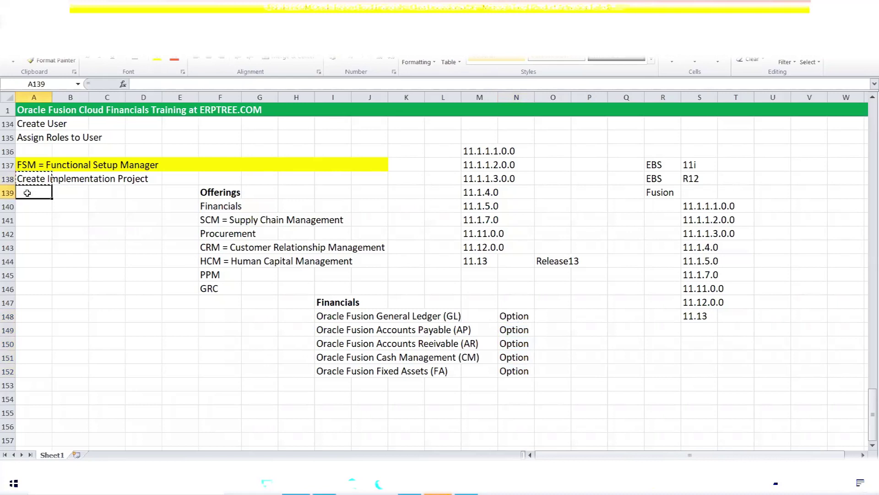
key("ctrl+v")
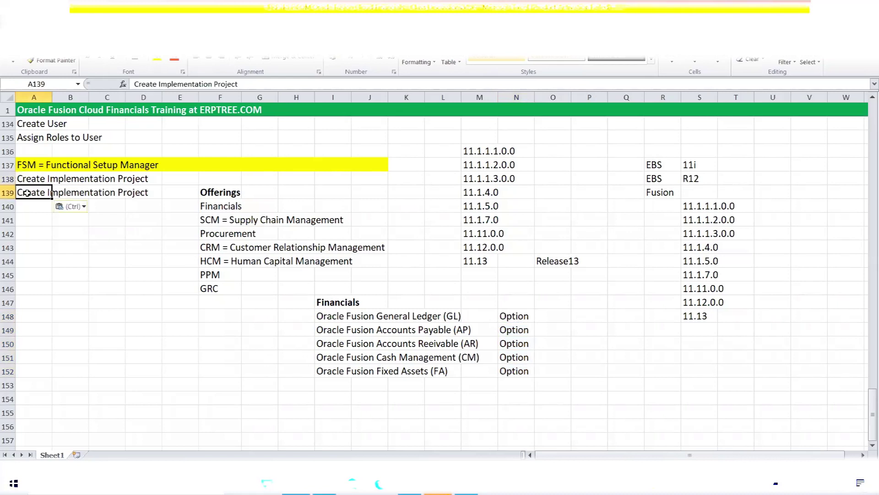
- Rewrite A138 as 'Enable Offerings & Options'
left_click(26, 177)
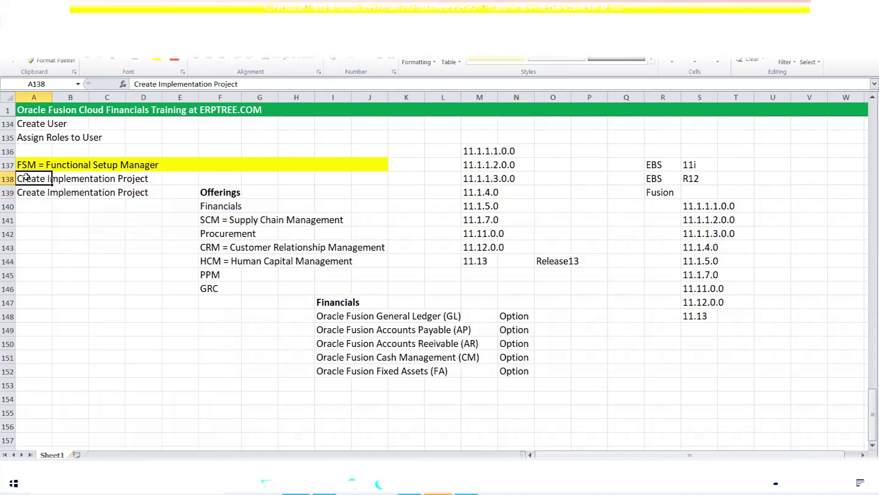
type("Enable O")
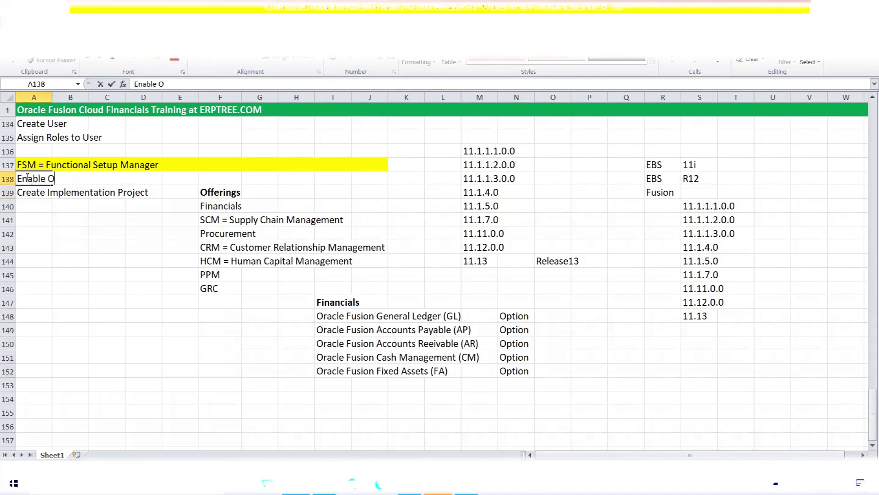
type("fferings & o")
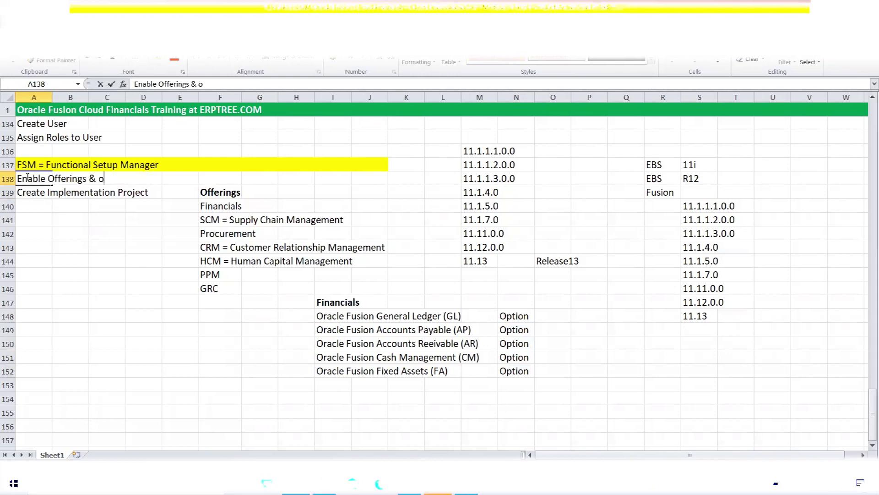
key("BackSpace")
type("Options")
left_click(27, 177)
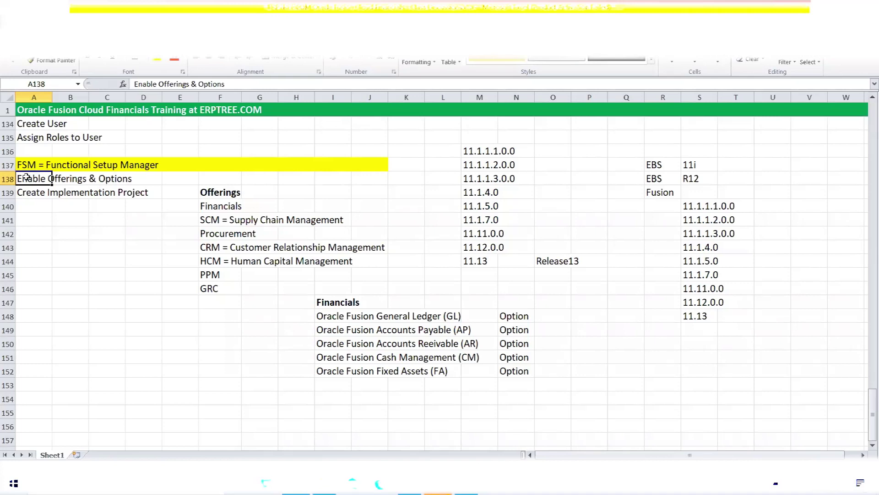
key("Down")
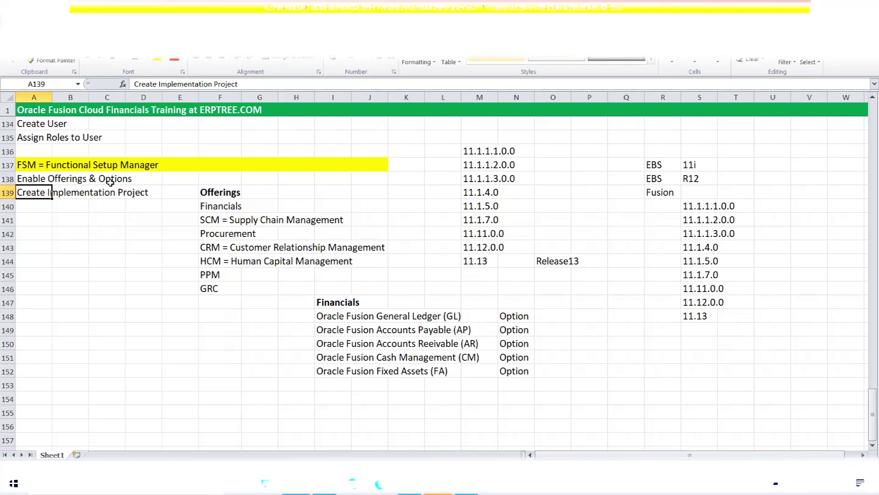
mouse_move(34, 177)
left_mouse_down()
mouse_move(118, 178)
mouse_move(41, 192)
mouse_move(133, 193)
left_mouse_up()
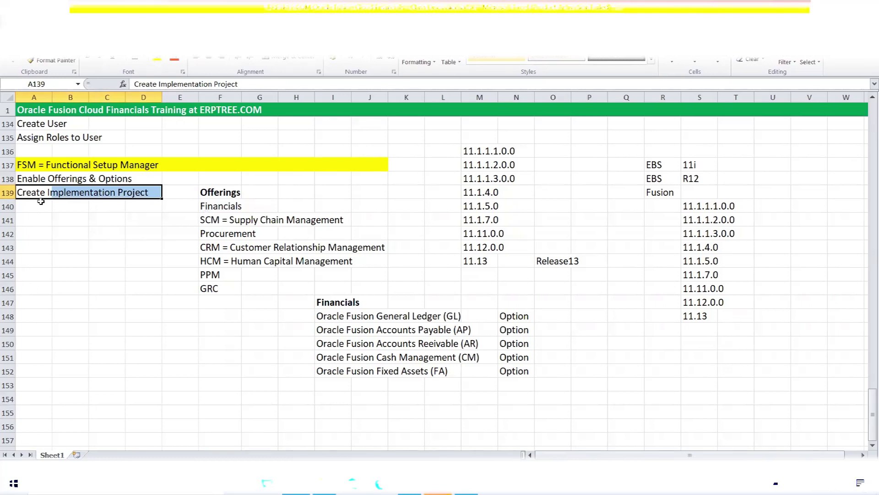
left_click(40, 201)
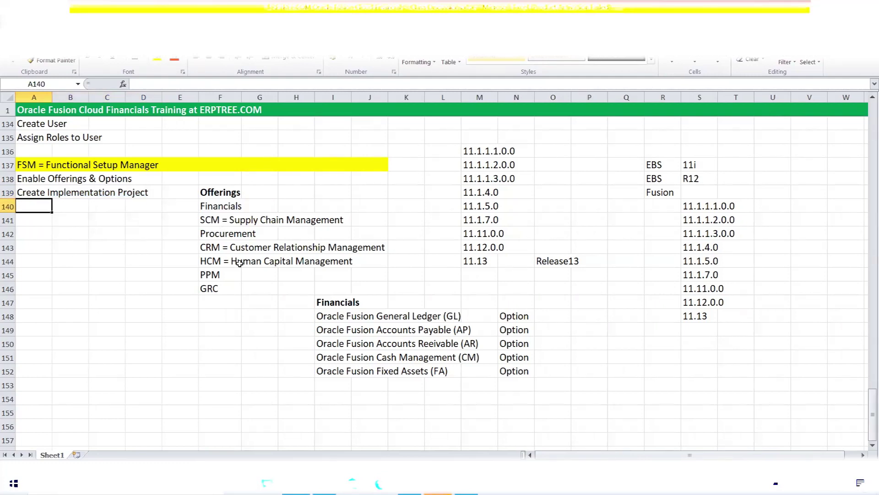
left_click(228, 207)
left_click(226, 220)
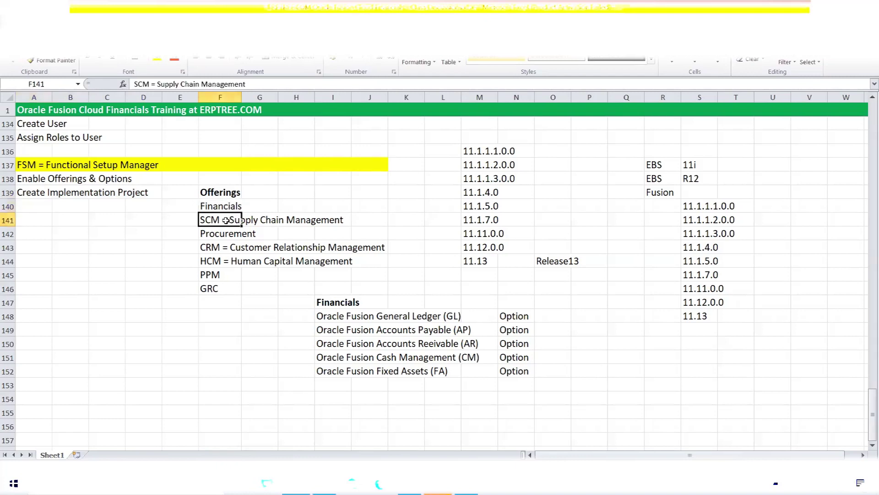
left_click(221, 261)
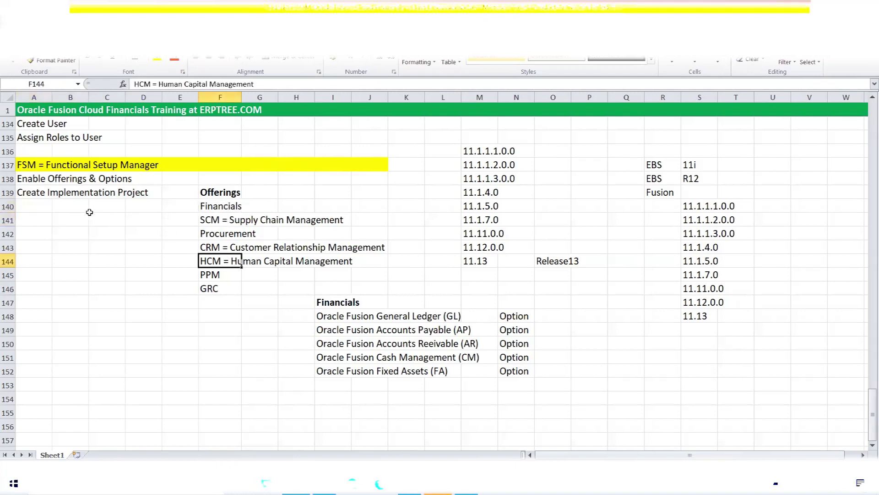
left_click(209, 207)
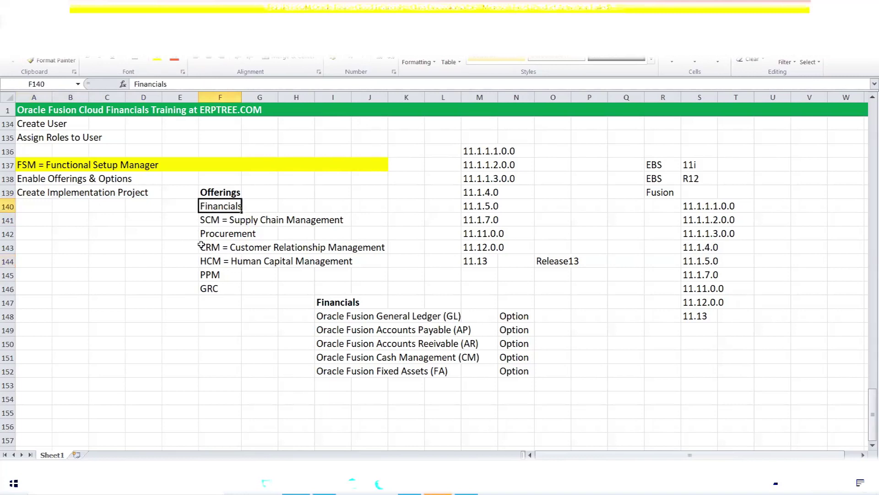
left_click(209, 224)
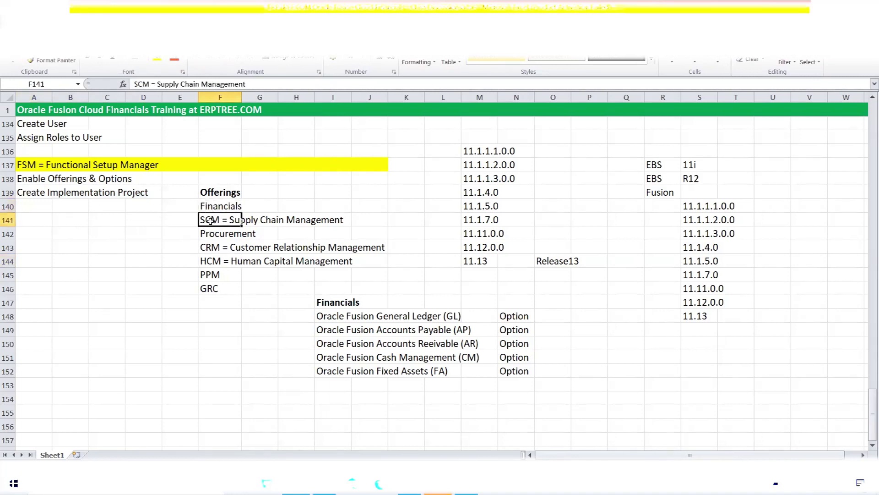
left_click(204, 261)
left_click(213, 208)
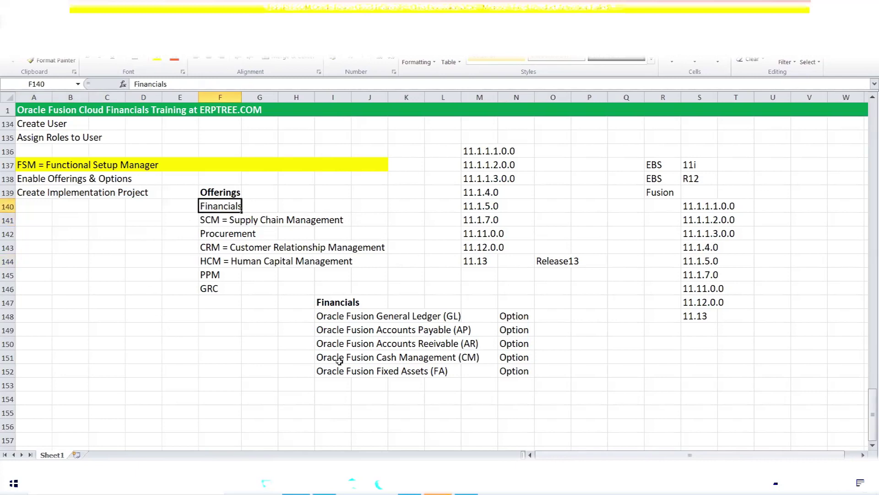
left_click_drag(326, 316, 465, 344)
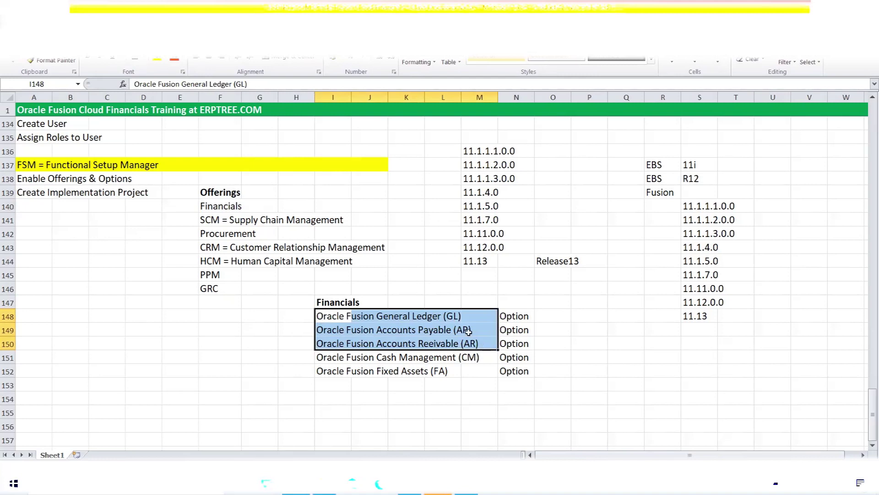
left_click(213, 259)
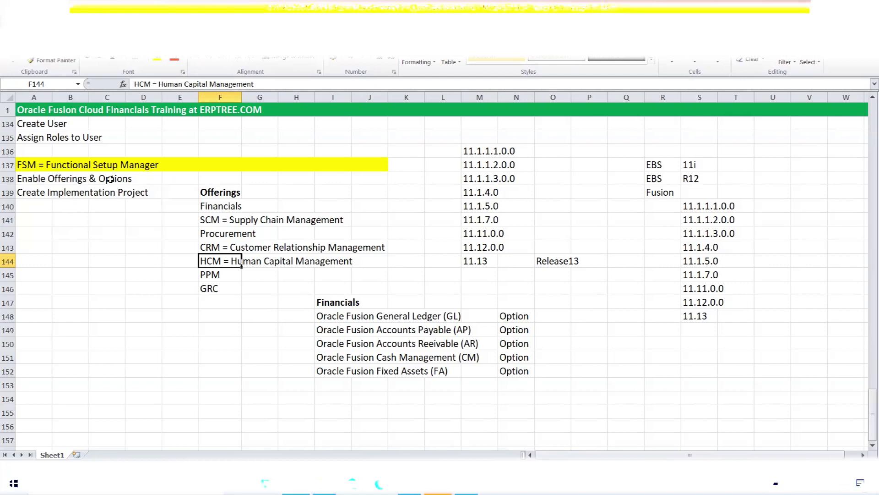
left_click(77, 206)
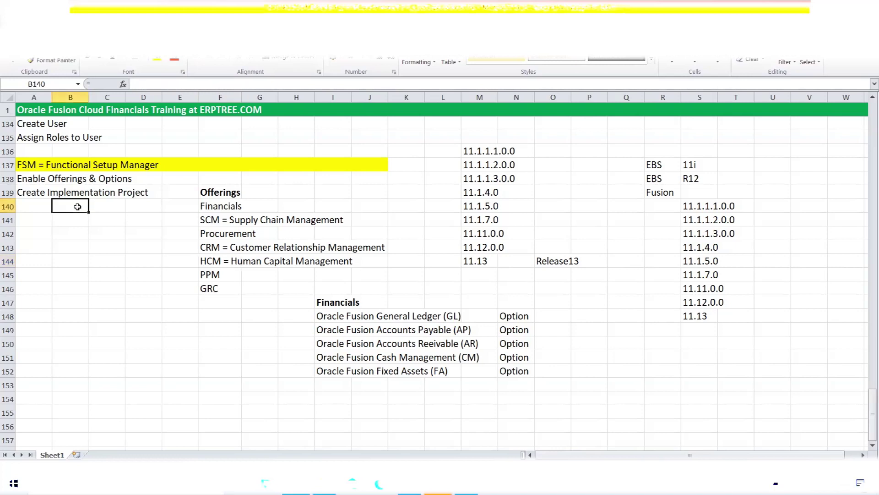
left_click(42, 177)
left_click(218, 207)
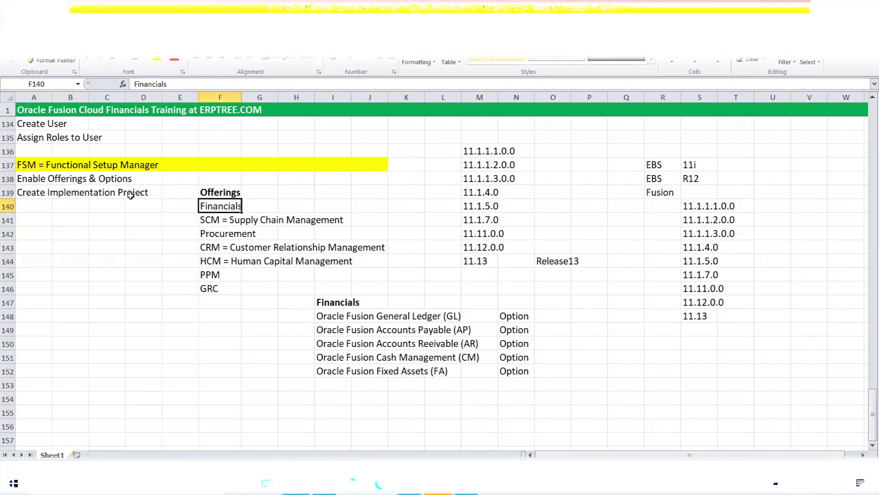
left_click(217, 220)
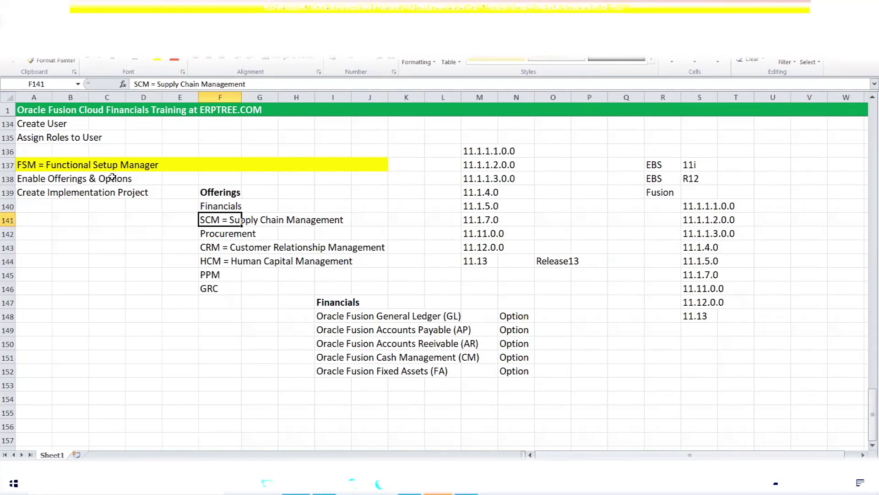
left_click(75, 205)
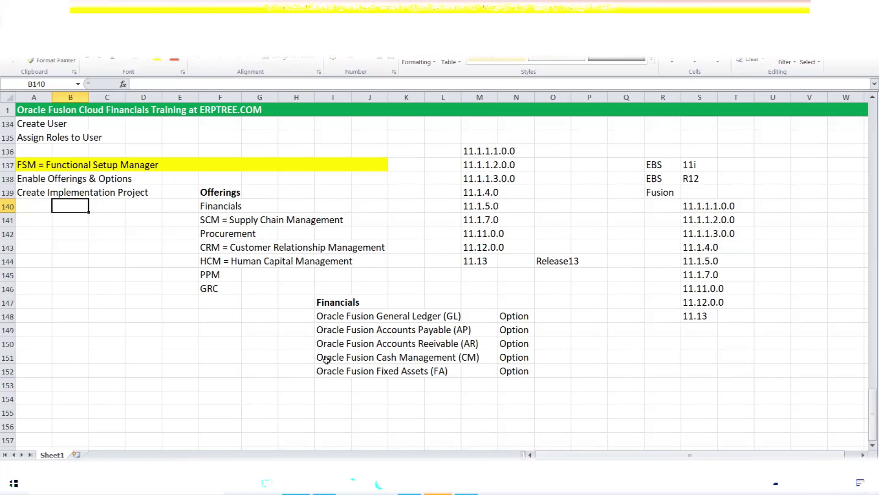
- Highlight the GL, AP and AR modules and their Option labels under the Financials heading
left_click(330, 316)
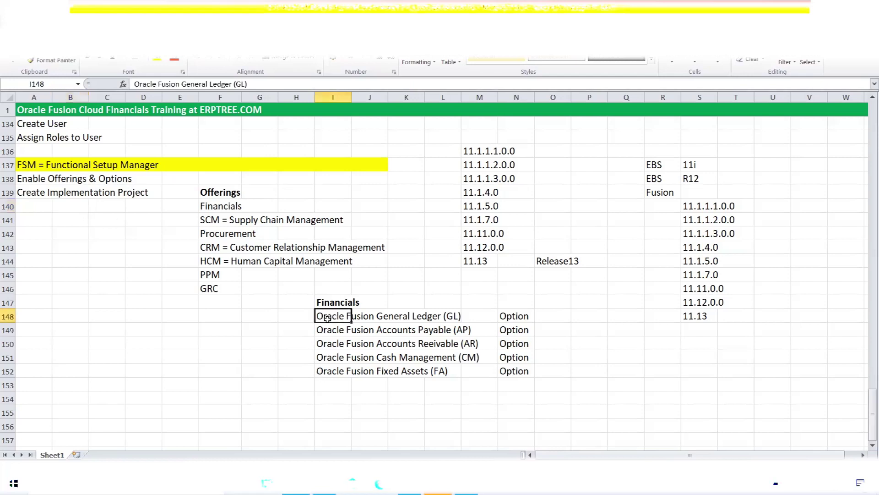
left_click(331, 333)
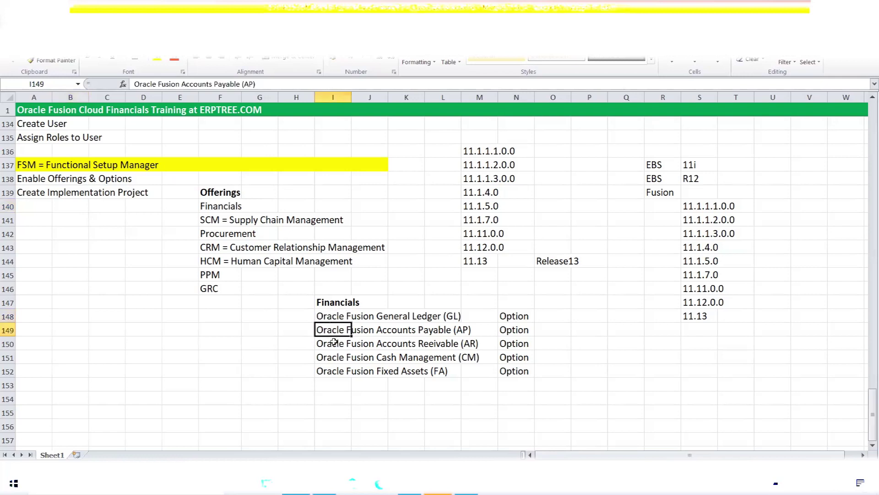
left_click(333, 339)
left_click_drag(323, 319, 466, 340)
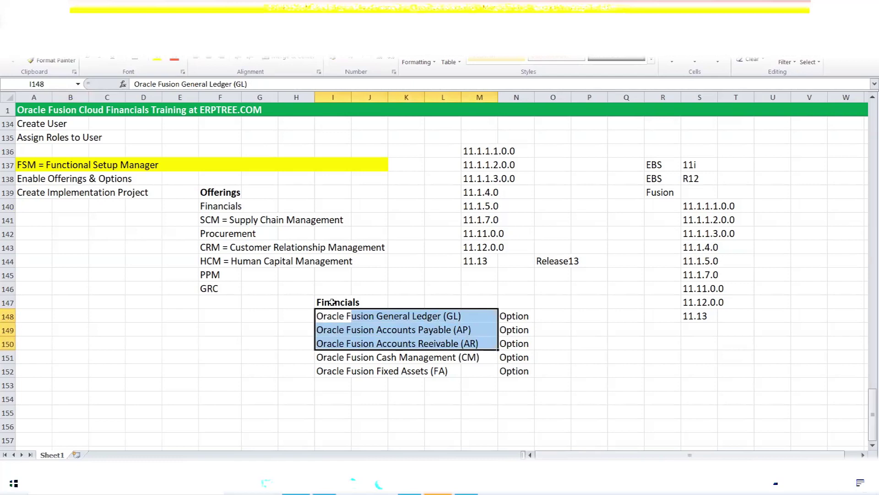
left_click(333, 303)
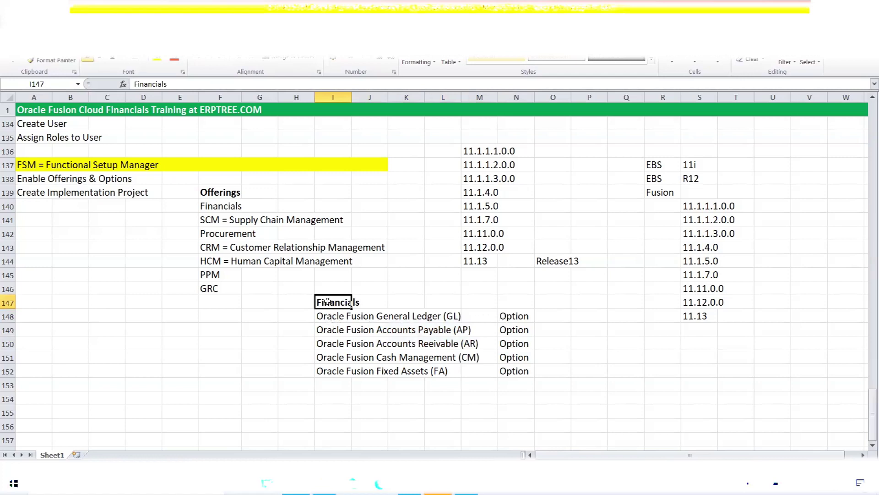
left_click_drag(339, 316, 513, 340)
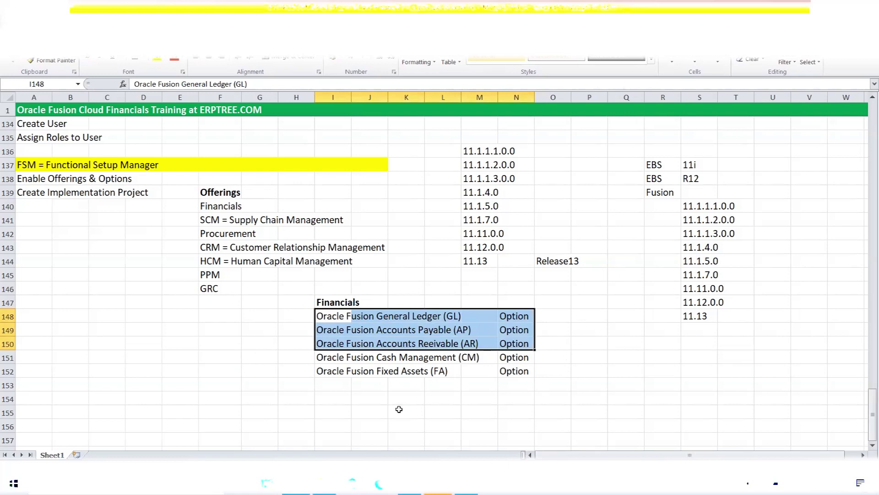
- Highlight the Oracle Fusion module list, then the Enable Offerings & Options note
left_click(244, 328)
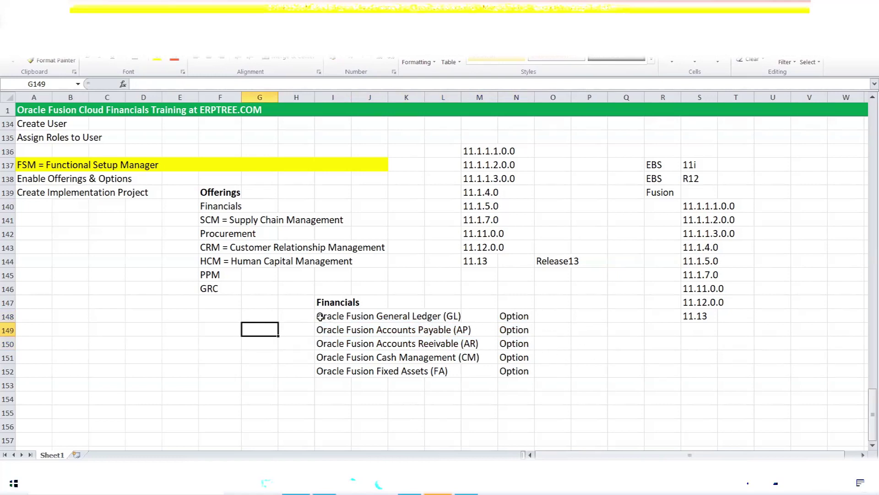
left_click_drag(320, 316, 398, 372)
left_click(258, 293)
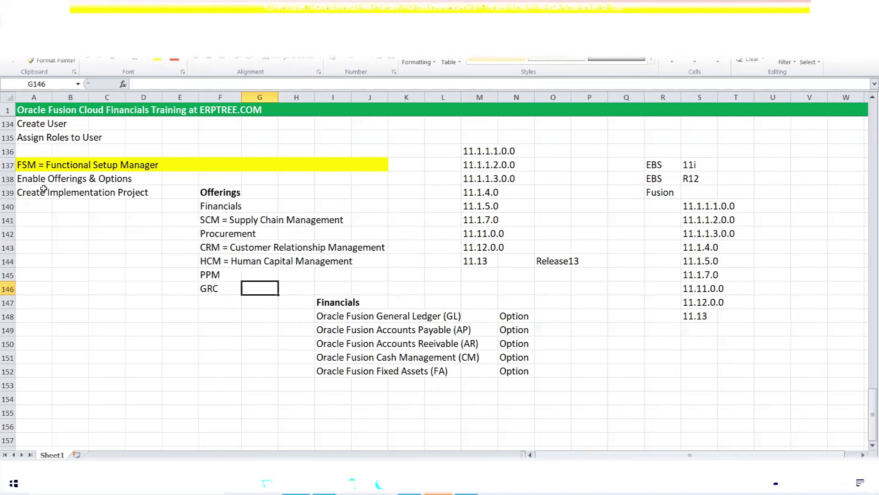
left_click_drag(22, 182, 136, 180)
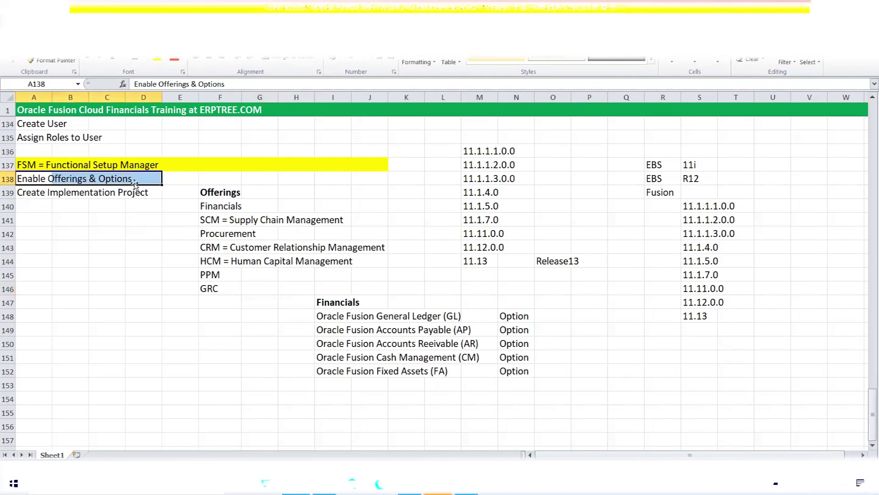
left_click(142, 180)
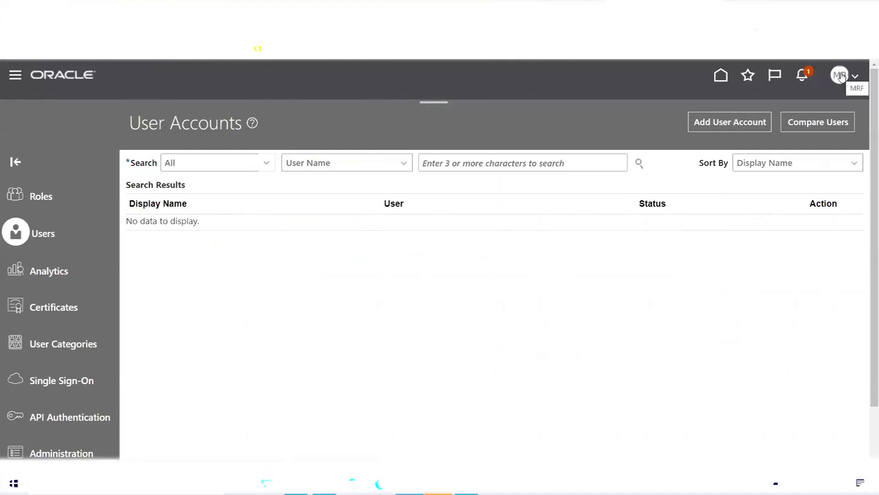
- Go to Setup and Maintenance from the Settings and Actions menu and open its Actions list
left_click(841, 76)
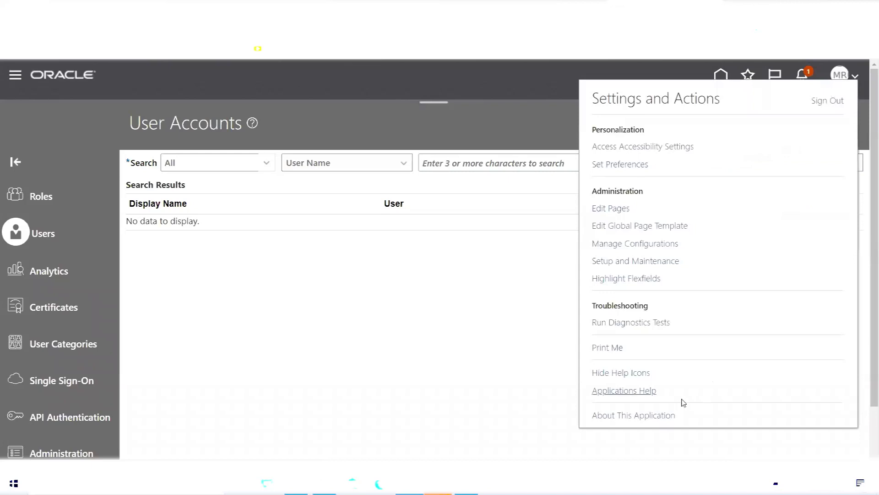
left_click(644, 262)
left_click(853, 76)
left_click(663, 262)
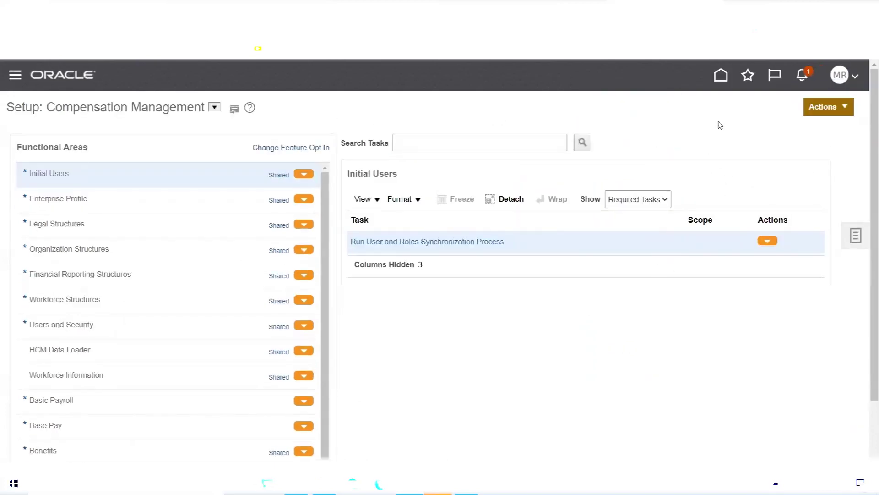
left_click(830, 111)
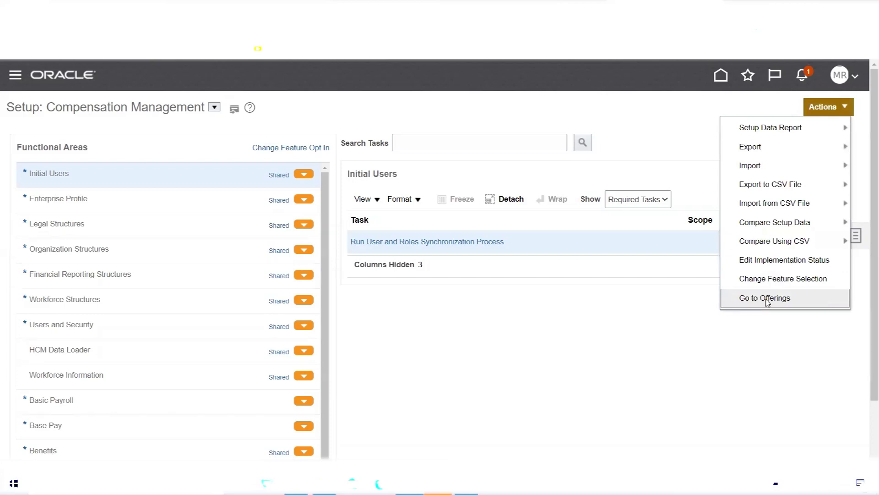
- Go to the Offerings overview and select the Financials offering to show its details
left_click(767, 300)
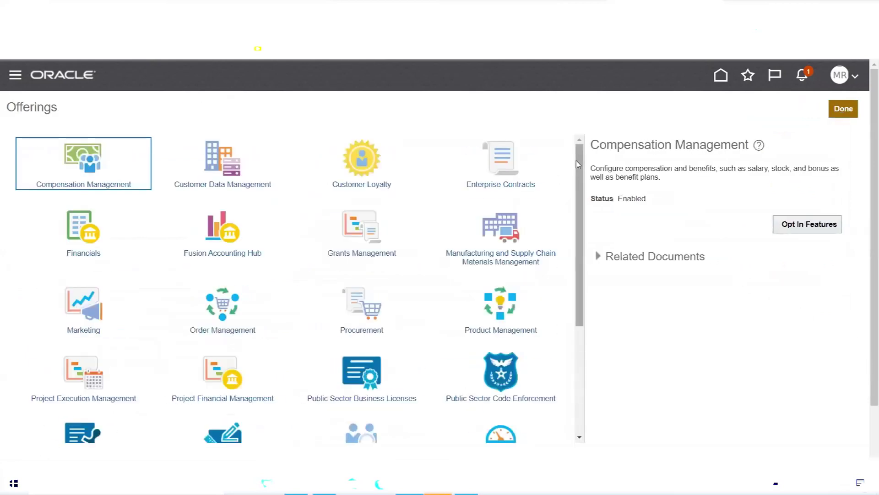
left_click_drag(579, 155, 575, 231)
left_click_drag(575, 196, 576, 146)
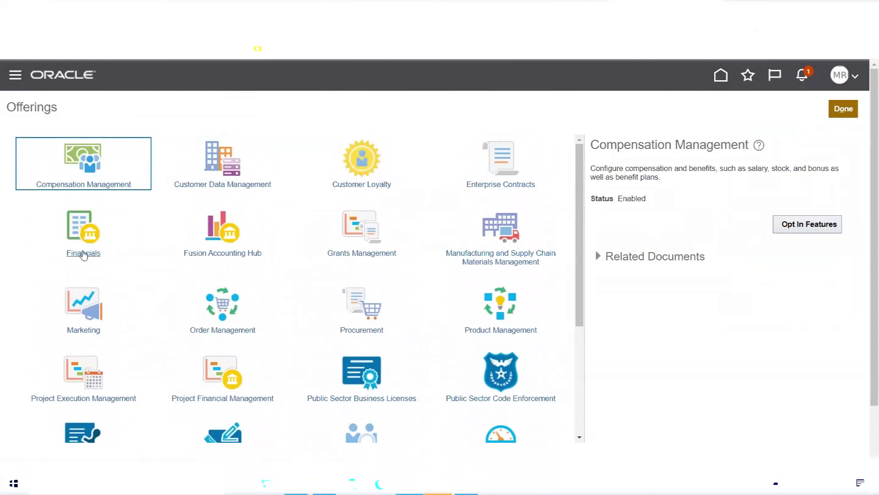
left_click(79, 227)
left_click(76, 224)
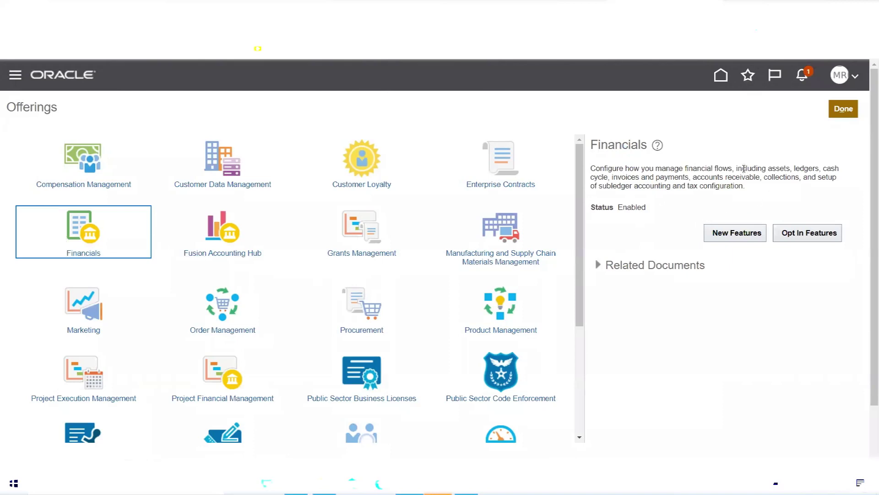
- Point out assets, invoices, collections, subledger accounting and the Enabled status in the Financials description
left_click_drag(775, 168, 610, 180)
left_click_drag(612, 177, 761, 178)
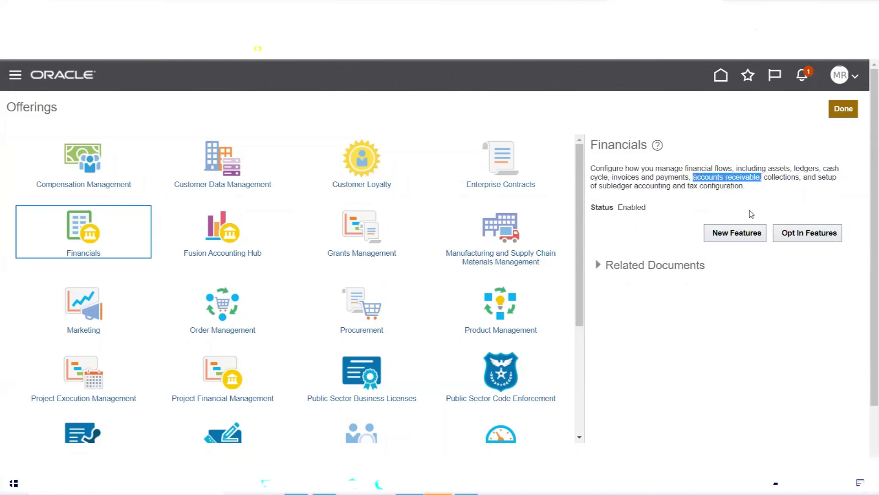
double_click(787, 177)
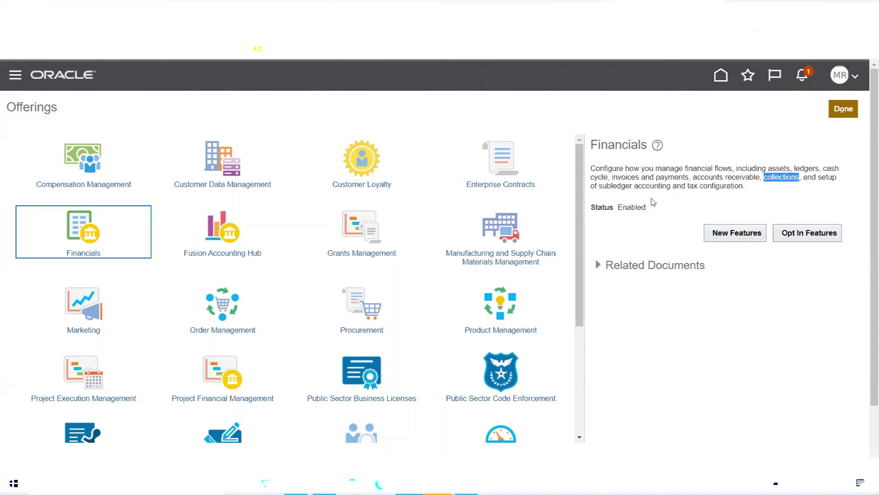
left_click(616, 186)
double_click(616, 186)
left_click(596, 186)
left_click_drag(599, 186, 748, 192)
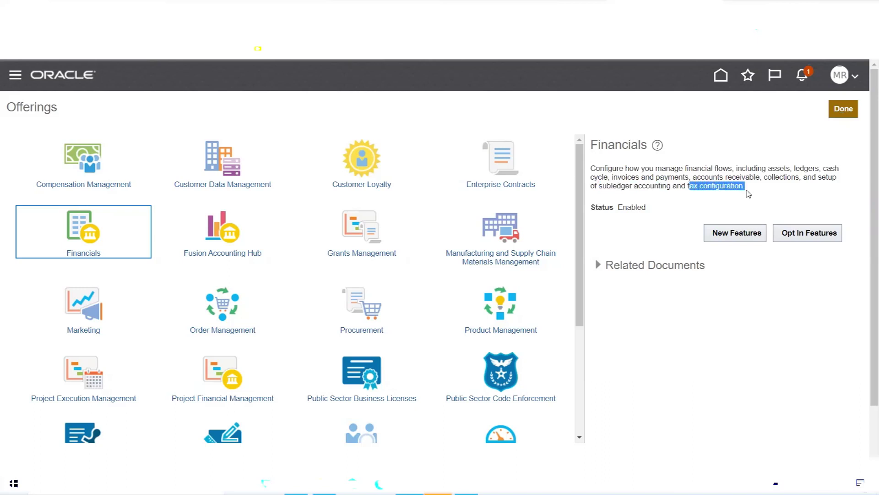
left_click(695, 204)
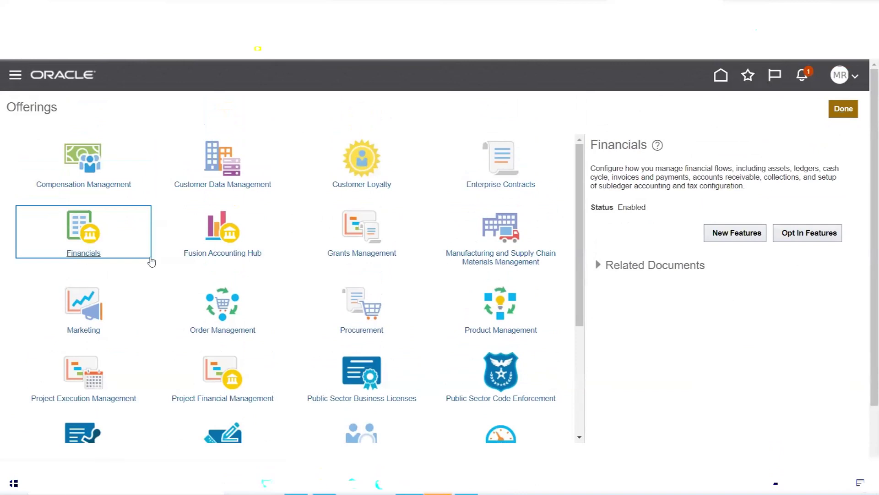
double_click(631, 207)
double_click(602, 206)
left_click(639, 208)
- Open the Financials feature opt-in list and opt out of the Financials offering
left_click(822, 234)
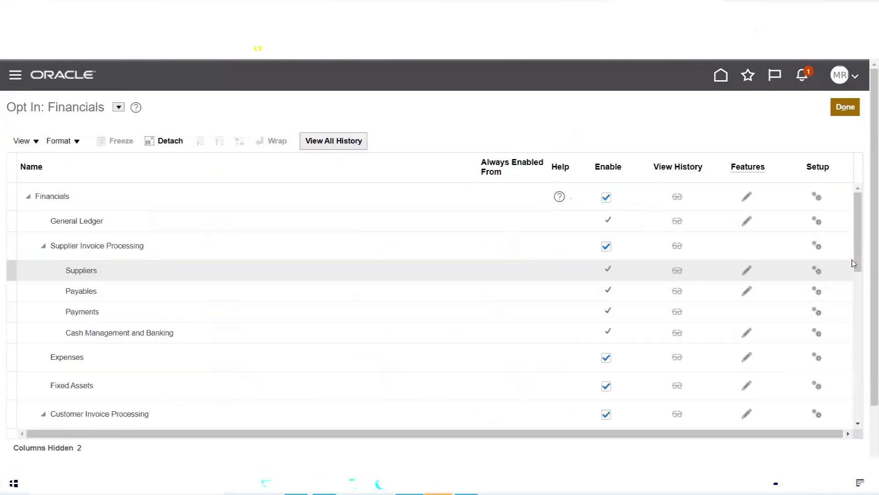
left_click(606, 198)
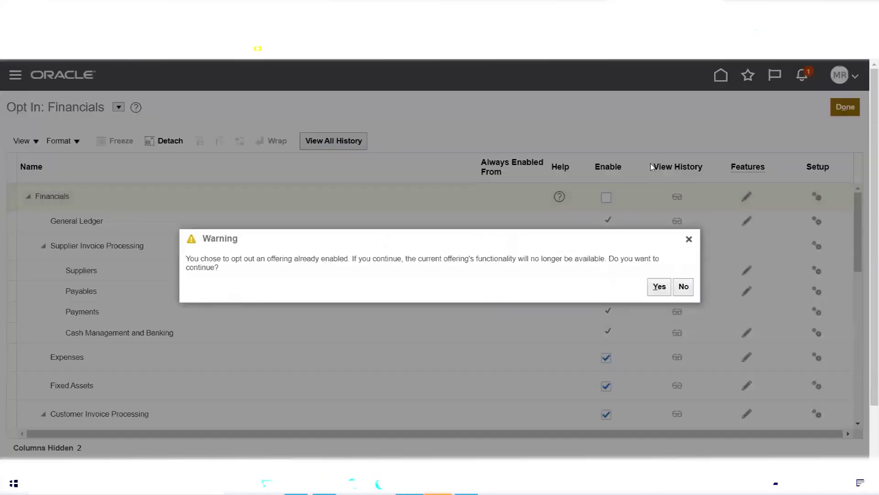
left_click(660, 288)
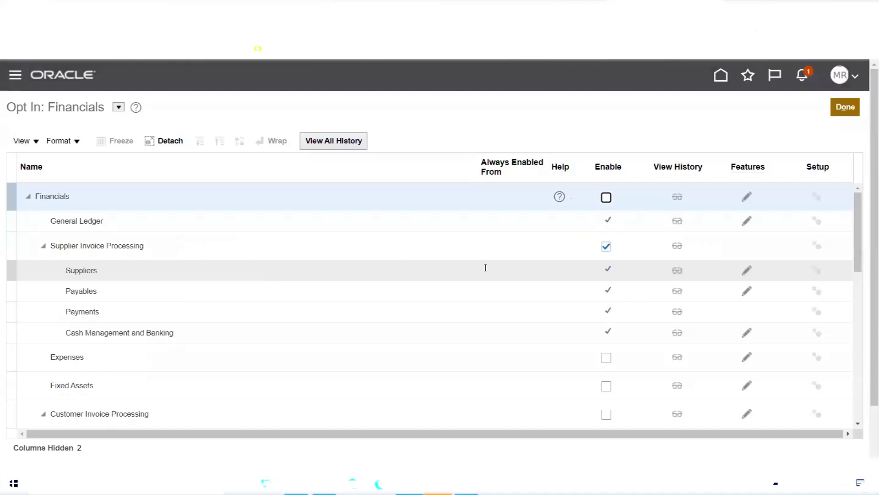
- Disable Supplier Invoice Processing, Intercompany, and Budgetary Control and Encumbrance Accounting, accepting the shared-area warning
left_click(605, 247)
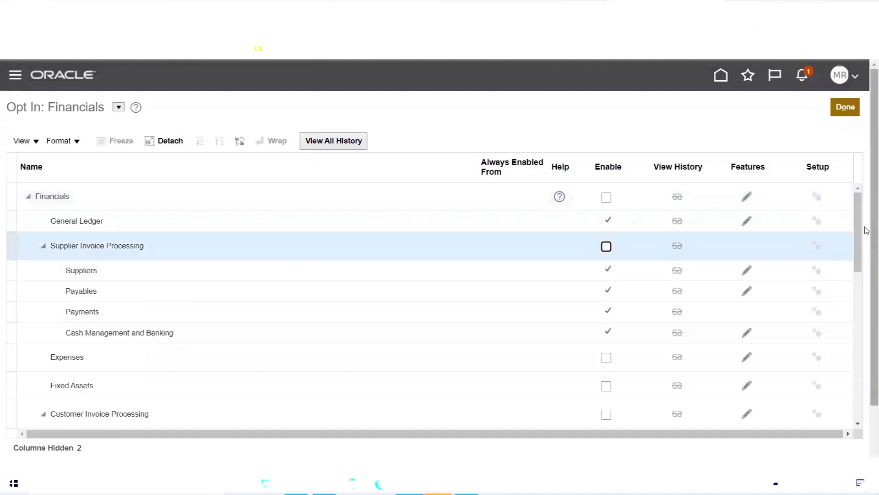
left_click_drag(863, 210, 861, 286)
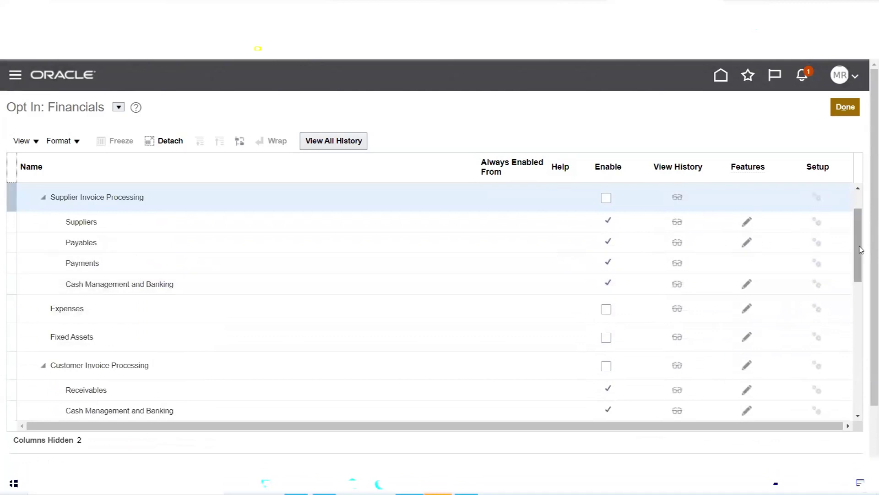
scroll(861, 263, "down", 1)
scroll(861, 263, "down", 5)
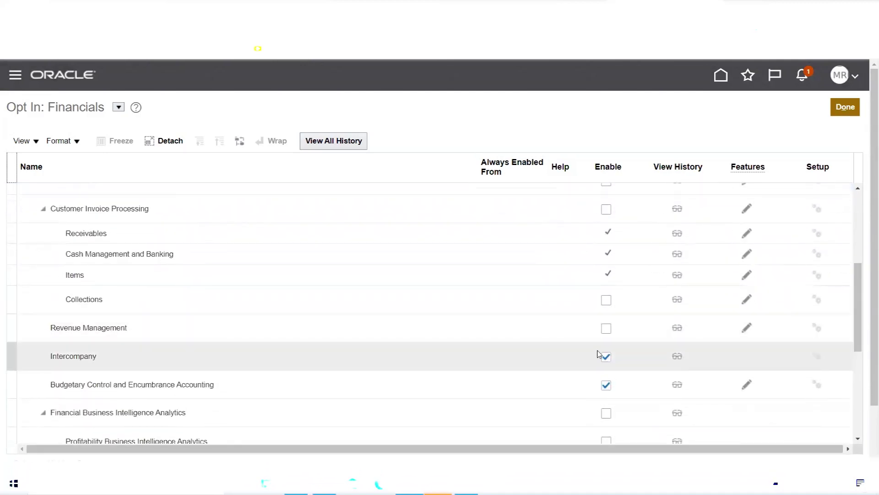
left_click(606, 356)
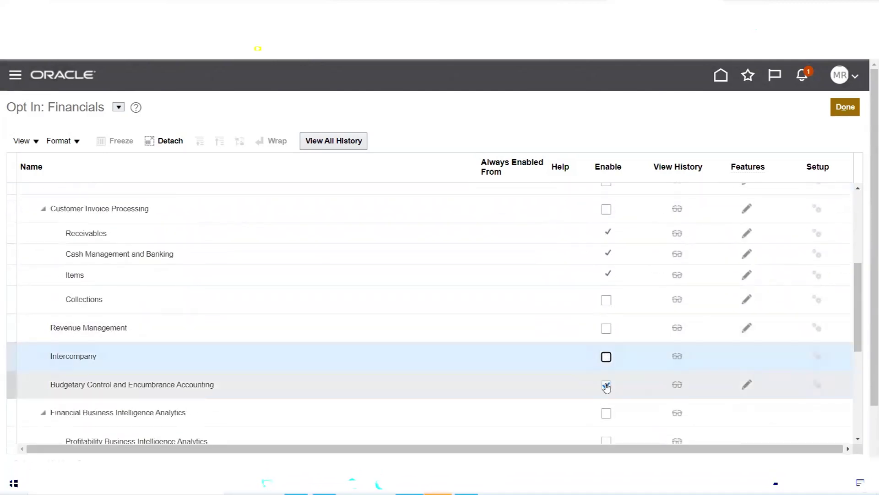
left_click(607, 385)
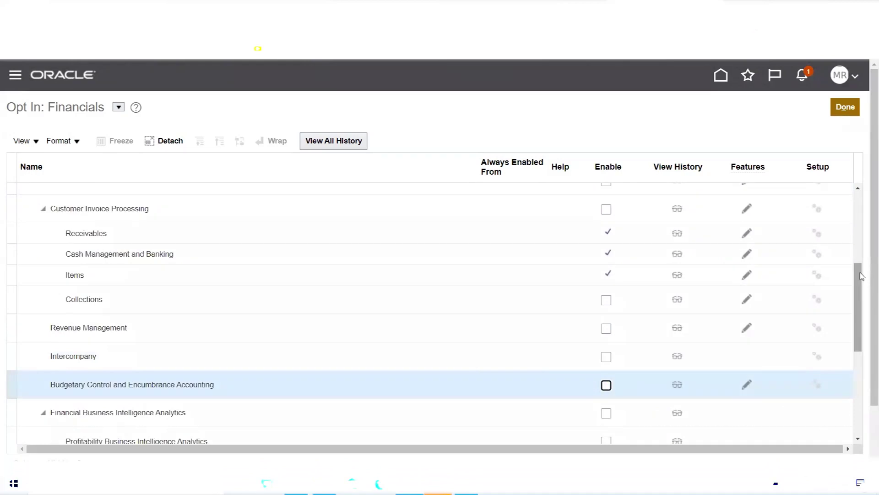
scroll(861, 286, "down", 3)
scroll(866, 321, "down", 3)
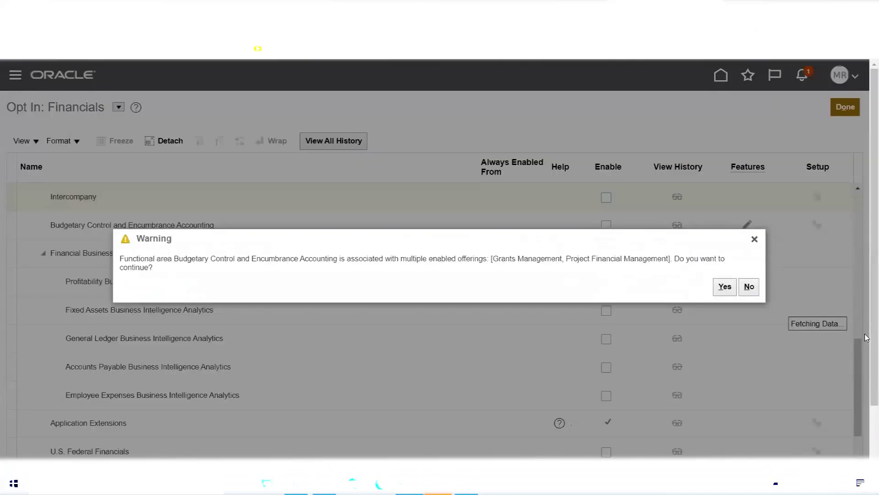
left_click(725, 287)
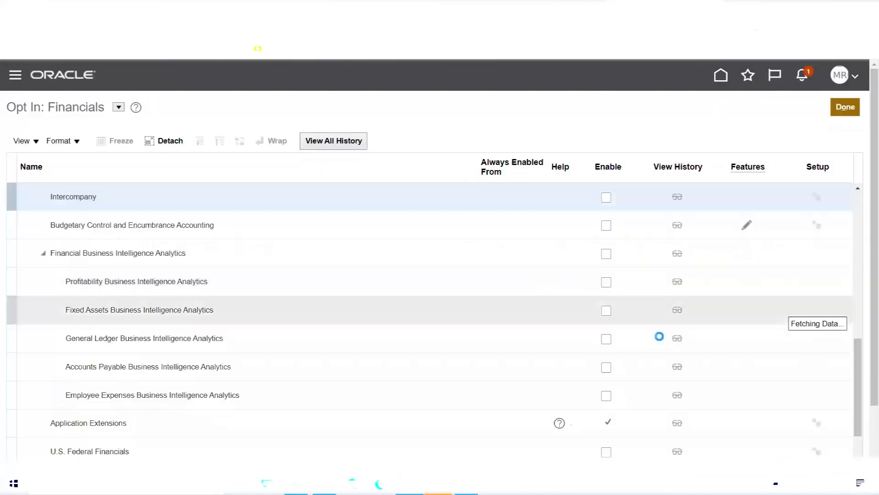
left_click_drag(859, 357, 867, 213)
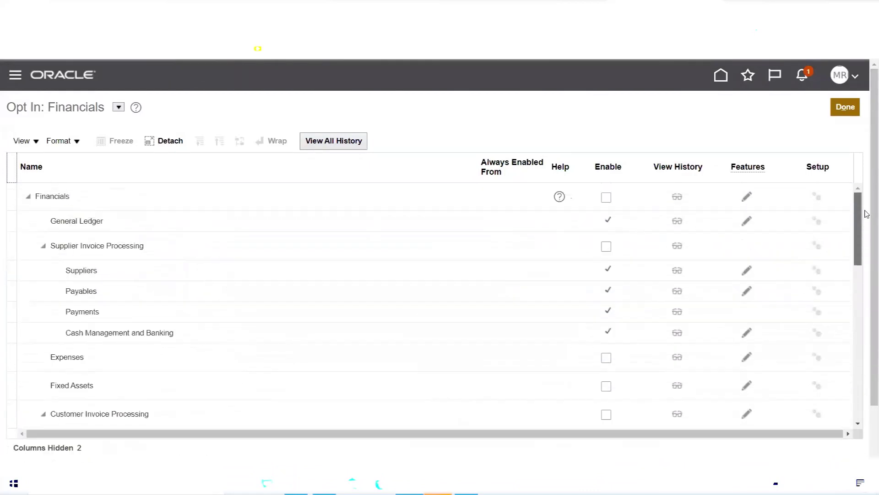
- Finish the opt-in list and highlight Financials' Not Enabled status on the Offerings page
left_click(845, 107)
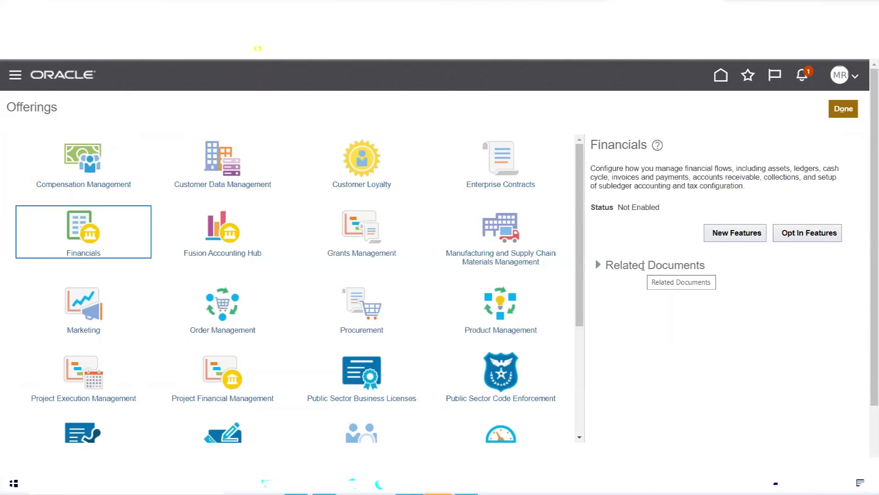
double_click(612, 207)
left_click_drag(618, 207, 642, 226)
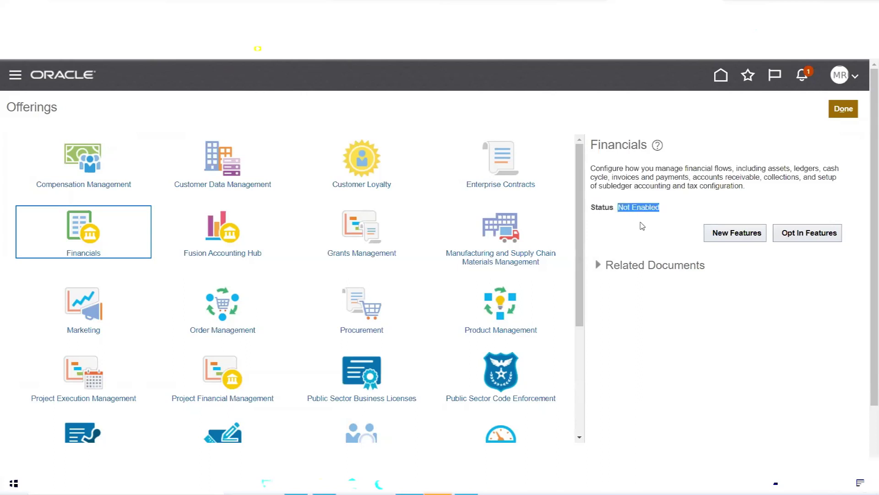
left_click(643, 225)
- Open the Financials feature opt-in list and enable the Financials offering
left_click_drag(646, 207, 620, 208)
left_click(806, 235)
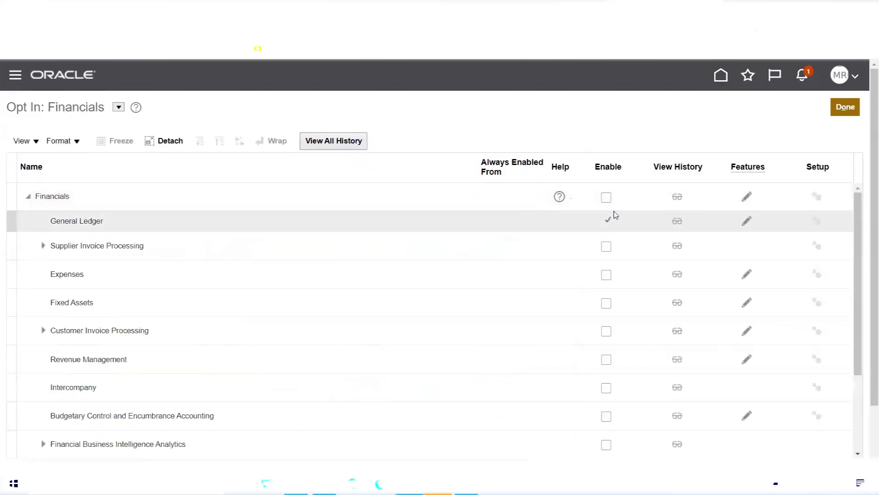
left_click(606, 197)
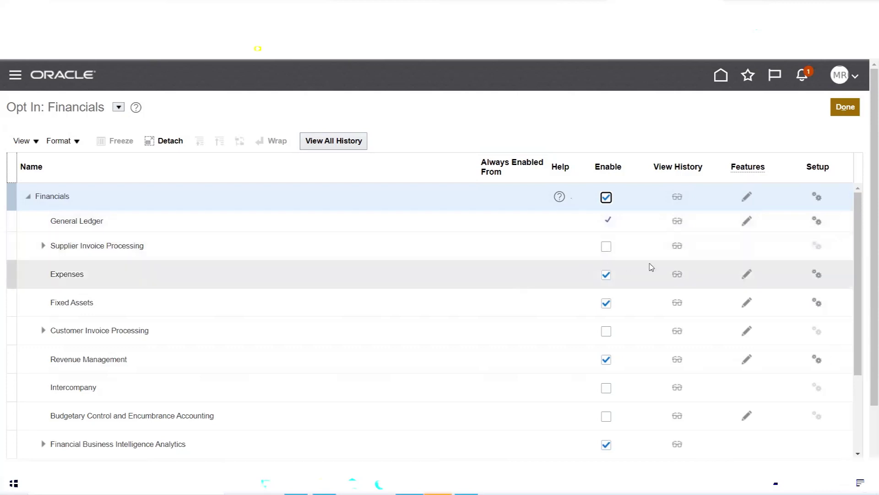
- Enable Supplier Invoice Processing and re-tick the Expenses and Fixed Assets functional areas
left_click(607, 247)
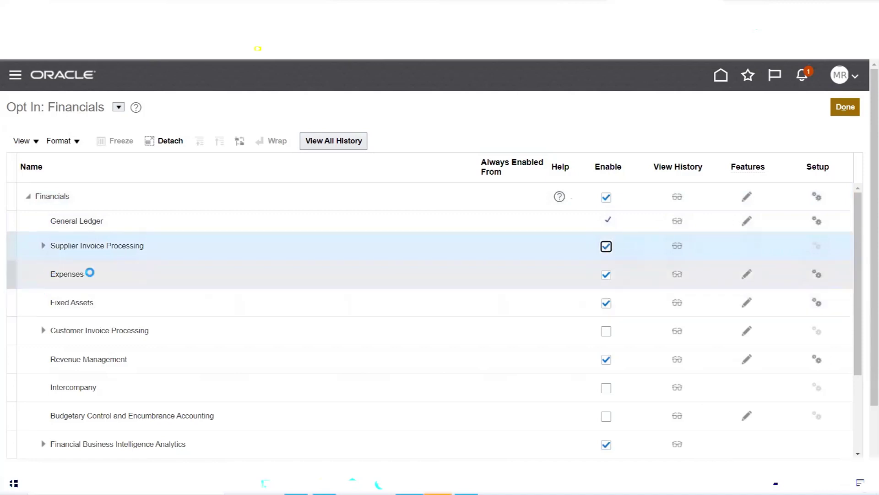
left_click(606, 275)
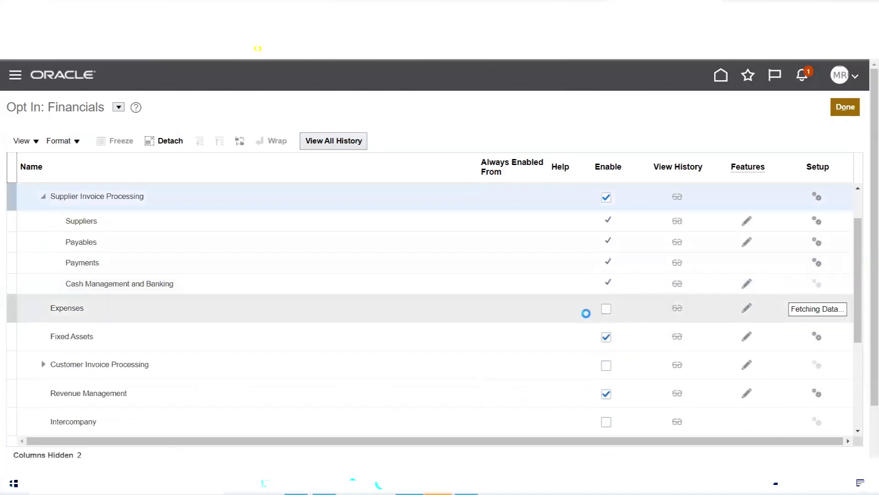
left_click(607, 310)
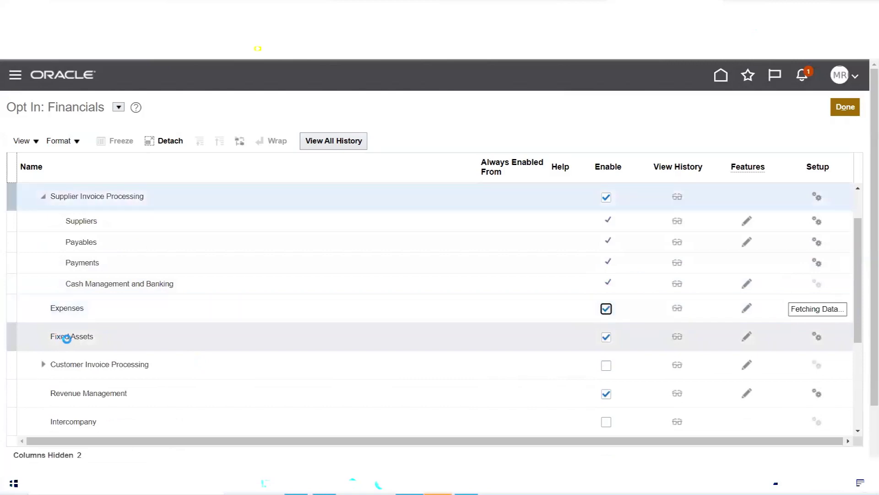
left_click(606, 337)
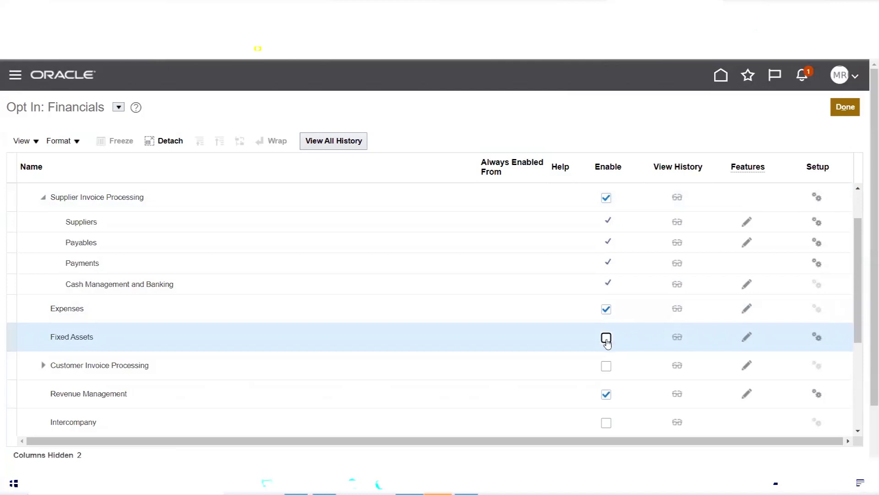
scroll(609, 340, "down", 3)
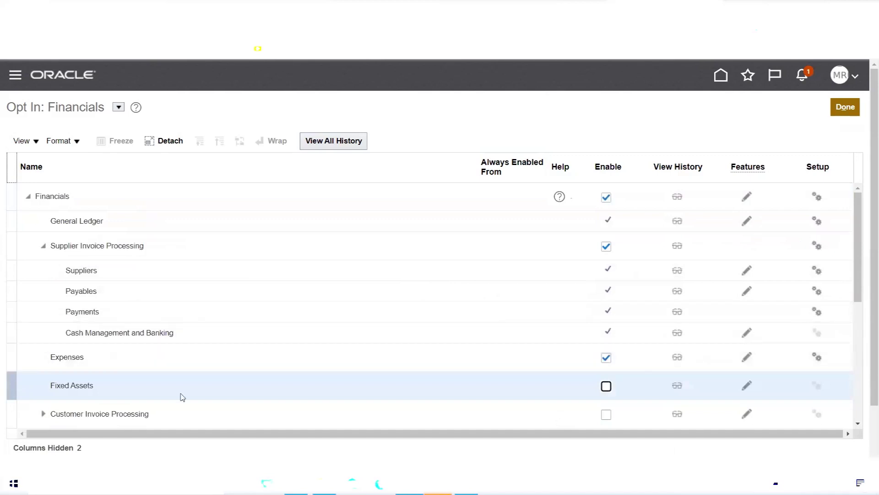
left_click(607, 387)
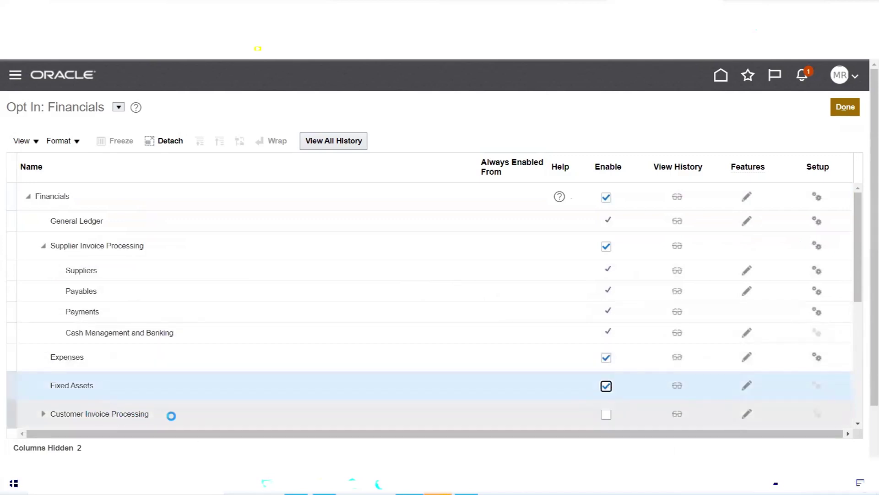
- Tick Enable for Customer Invoice Processing, Intercompany, and Budgetary Control and Encumbrance Accounting
scroll(618, 420, "down", 4)
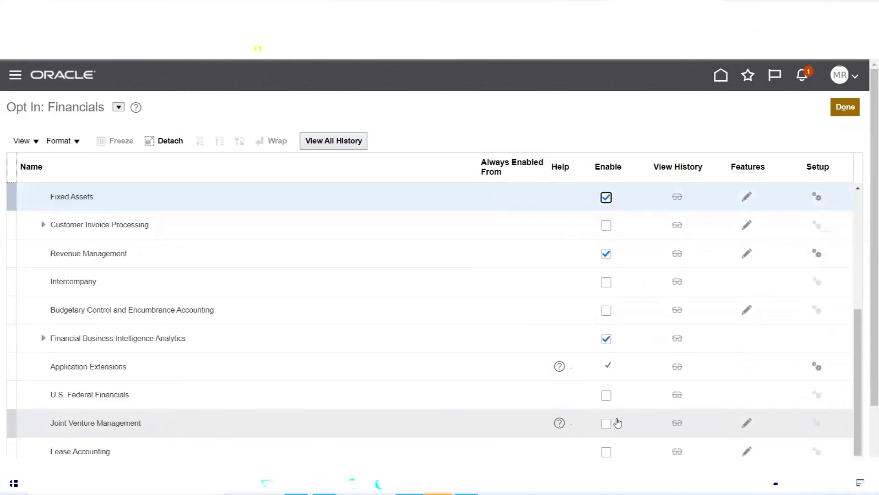
left_click_drag(858, 330, 862, 322)
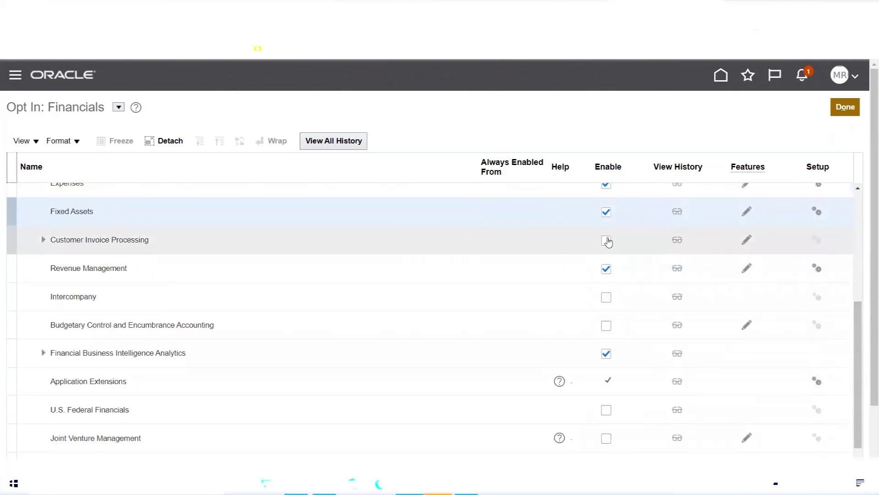
left_click(607, 240)
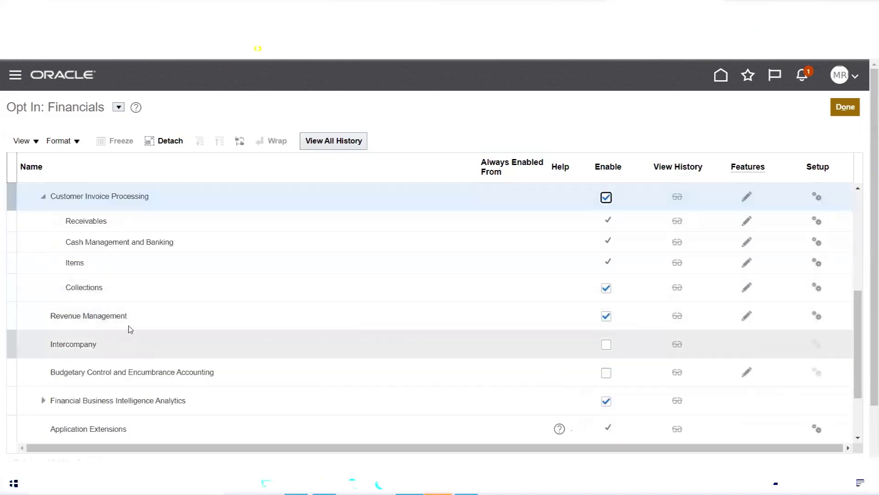
scroll(205, 313, "down", 3)
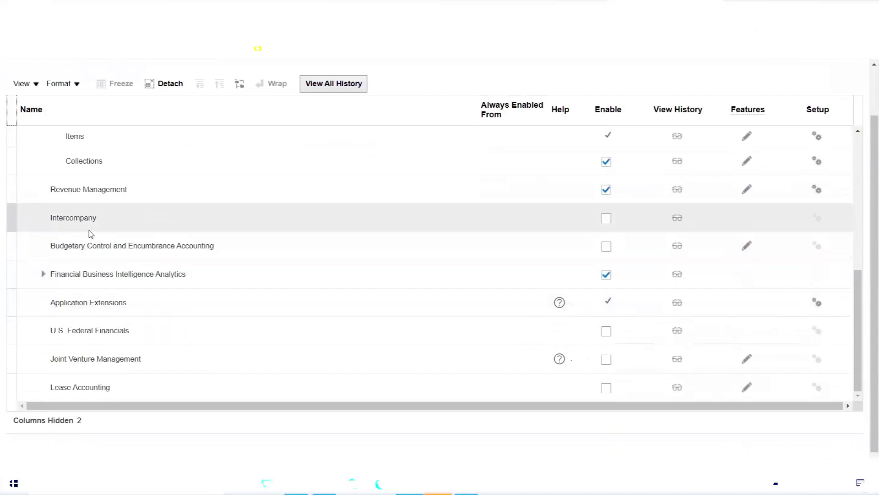
left_click(607, 219)
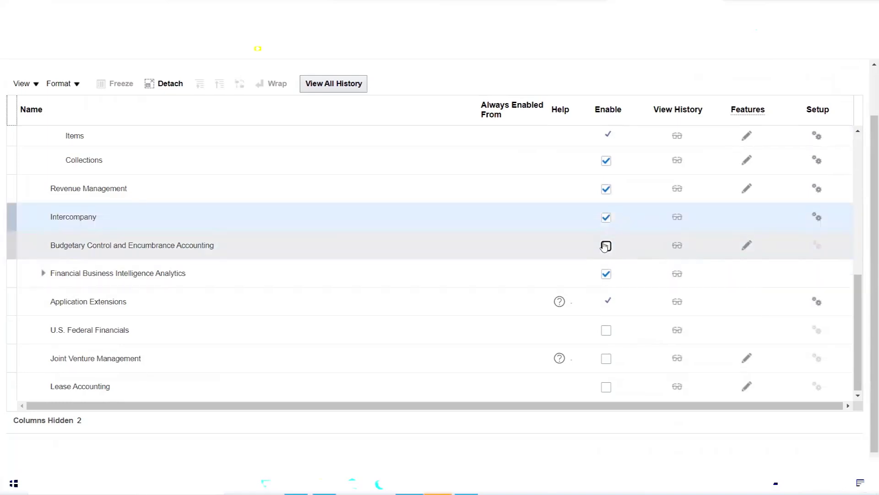
left_click(605, 246)
left_click_drag(862, 296, 860, 147)
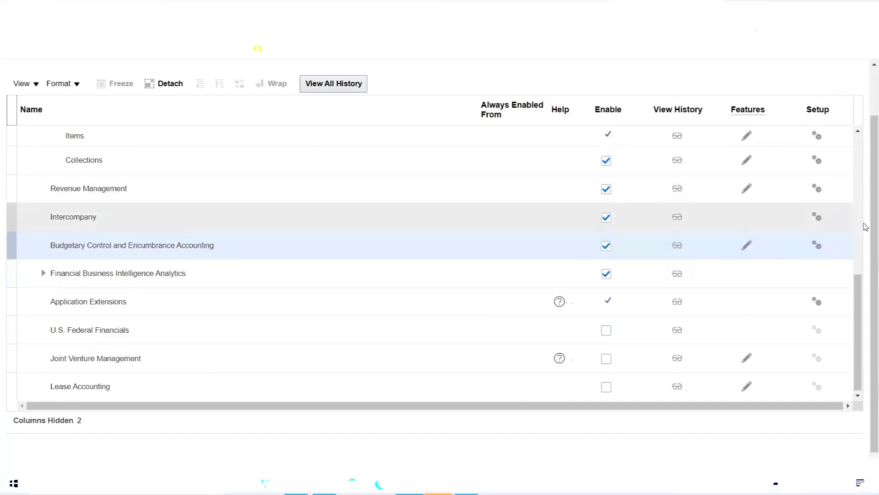
left_click(861, 134)
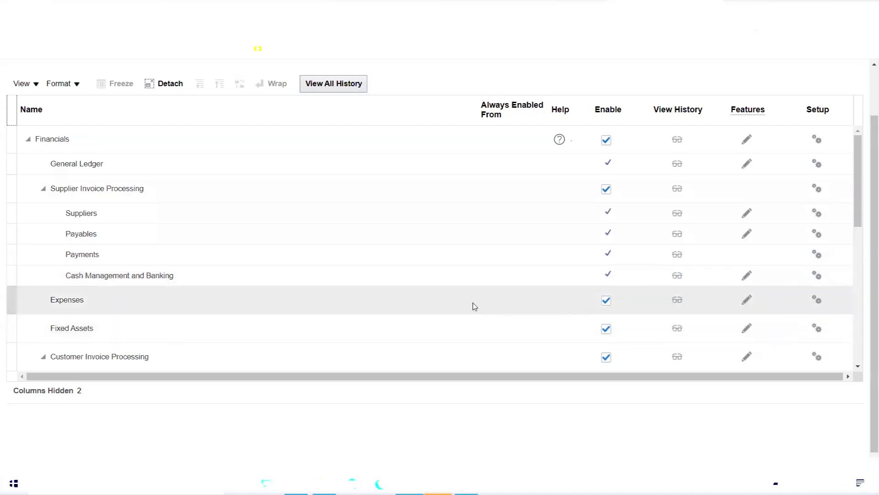
scroll(445, 297, "down", 3)
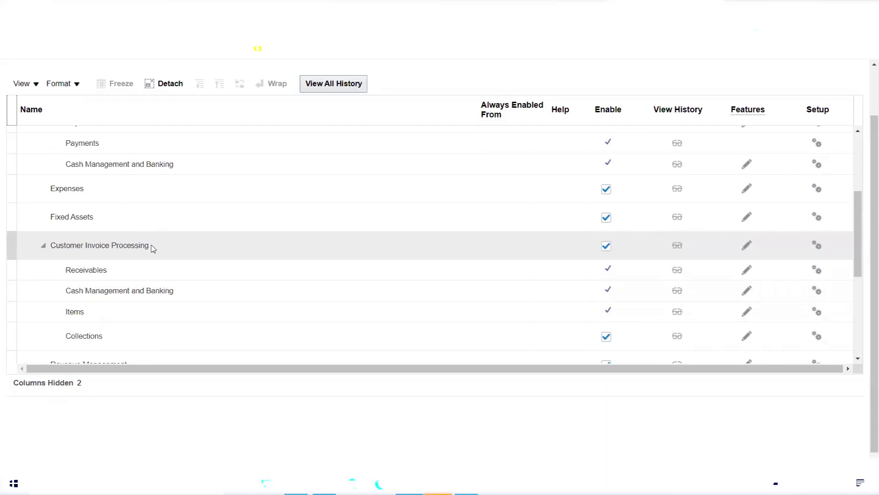
left_click(95, 291)
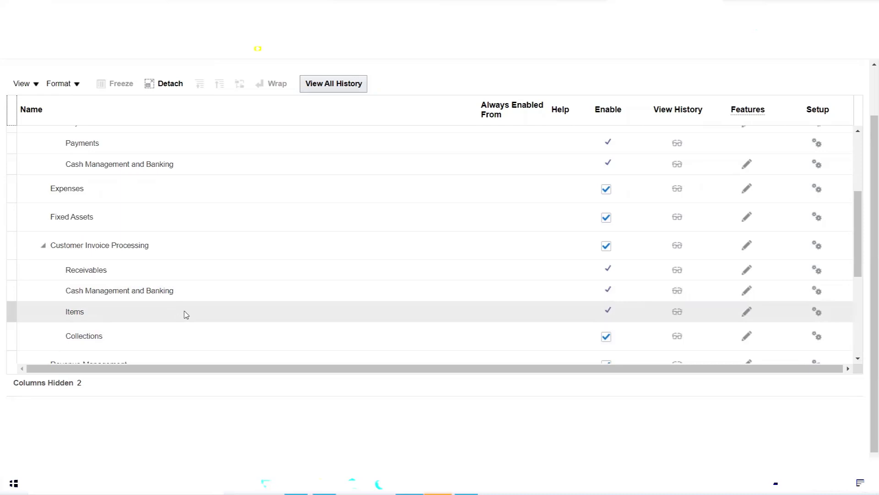
scroll(215, 315, "down", 3)
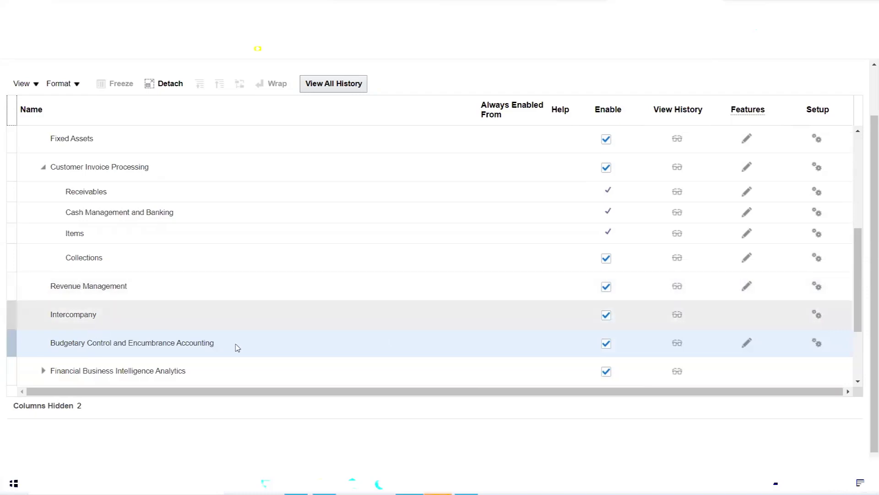
left_click_drag(858, 304, 859, 353)
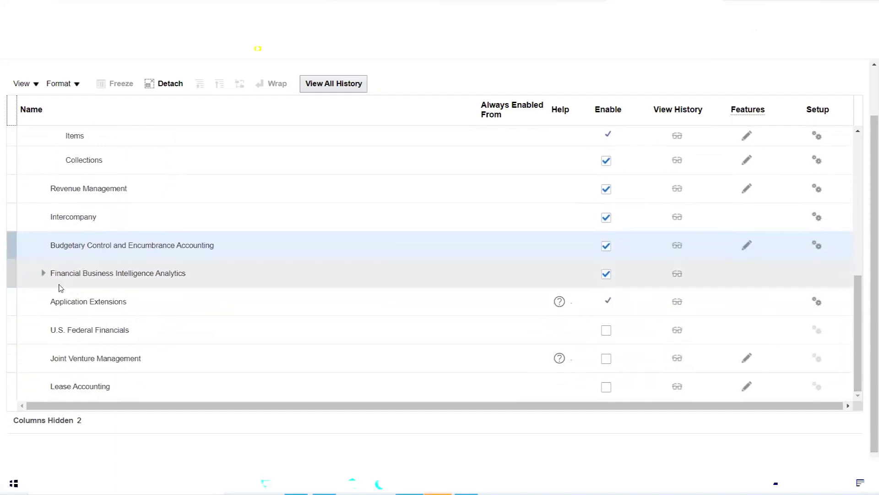
- Expand Financial Business Intelligence Analytics and scroll through the enabled Financials offerings
left_click(42, 273)
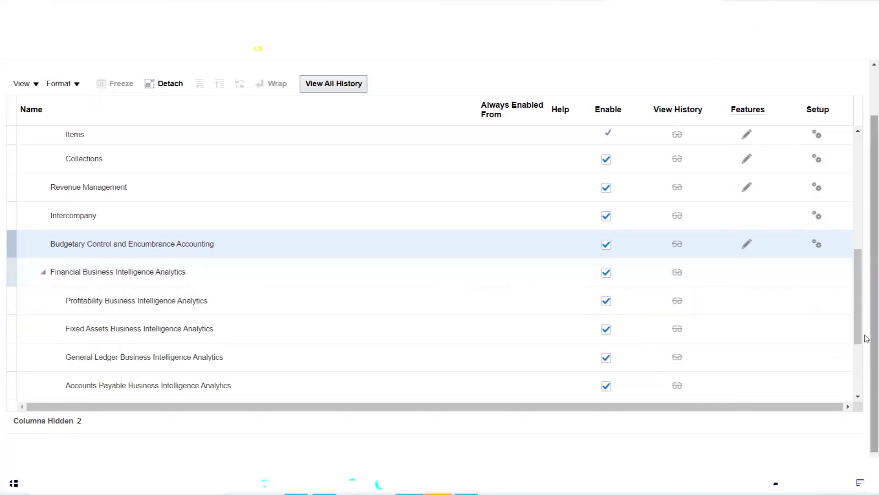
left_click_drag(857, 282, 860, 287)
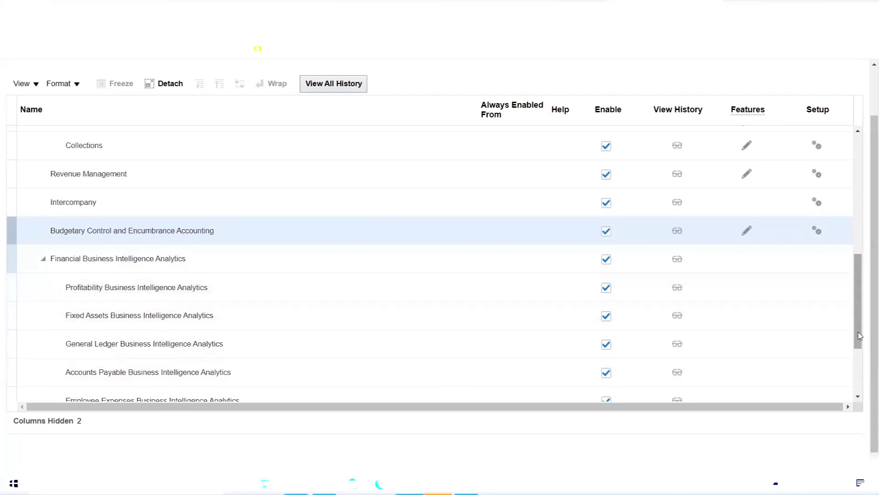
left_click_drag(860, 336, 862, 231)
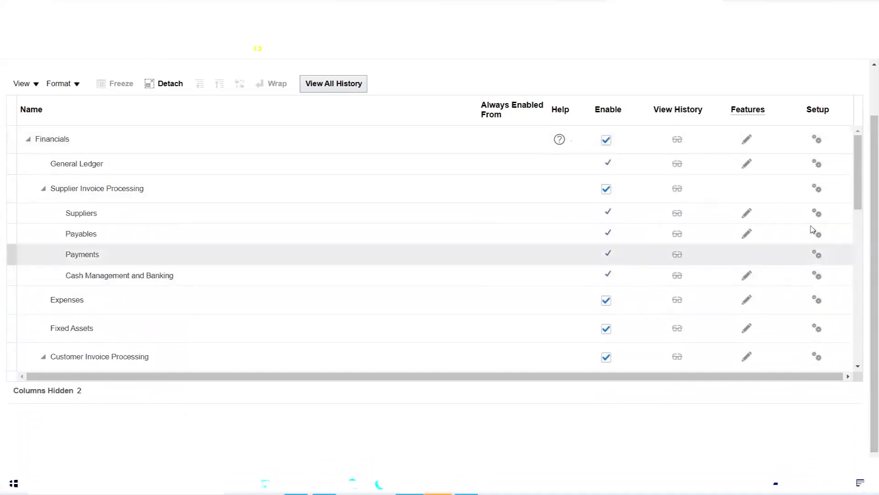
left_click_drag(860, 169, 867, 327)
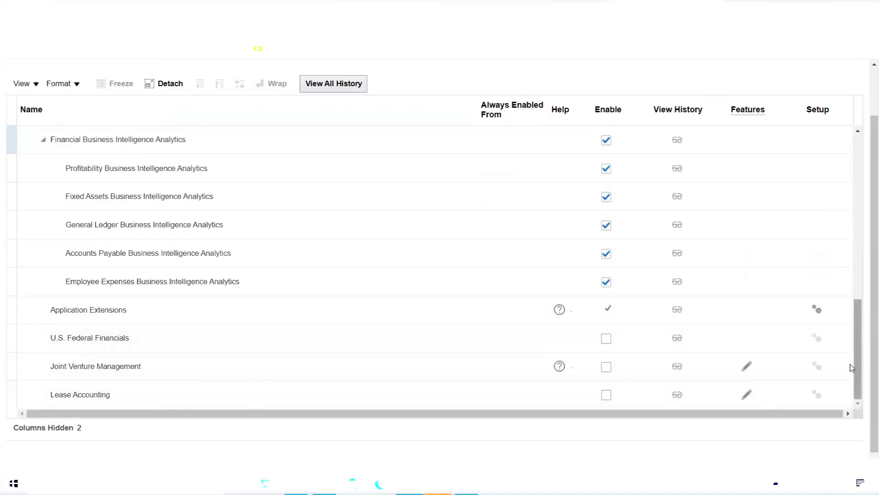
- Select the Joint Venture Management row, then select the Financials option names in the Excel notes
left_click(850, 367)
left_click_drag(858, 366, 864, 191)
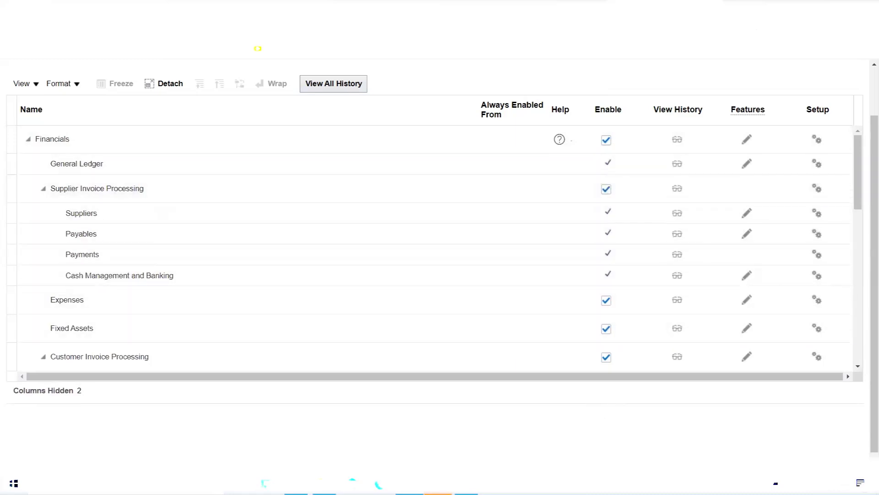
left_click(297, 483)
left_click_drag(324, 316, 468, 374)
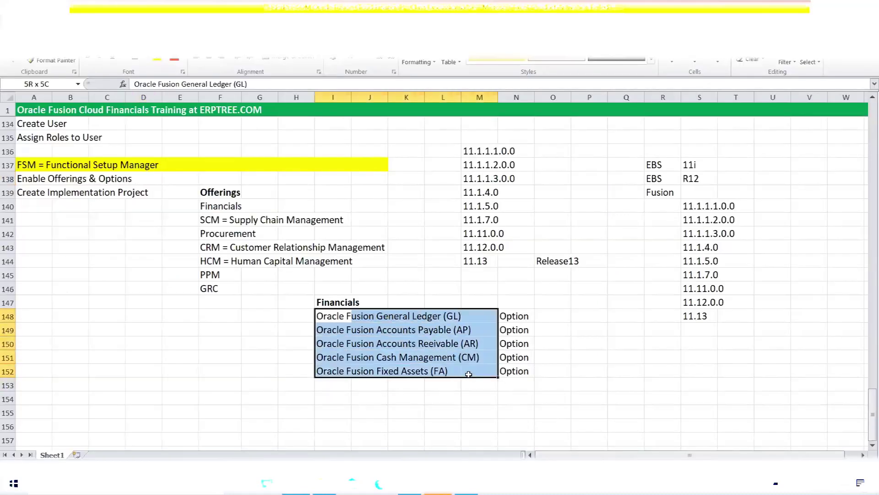
- Walk through the GL, AP, AR, CM and FA module entries under the Financials heading
left_click(326, 319)
left_click_drag(326, 319, 440, 320)
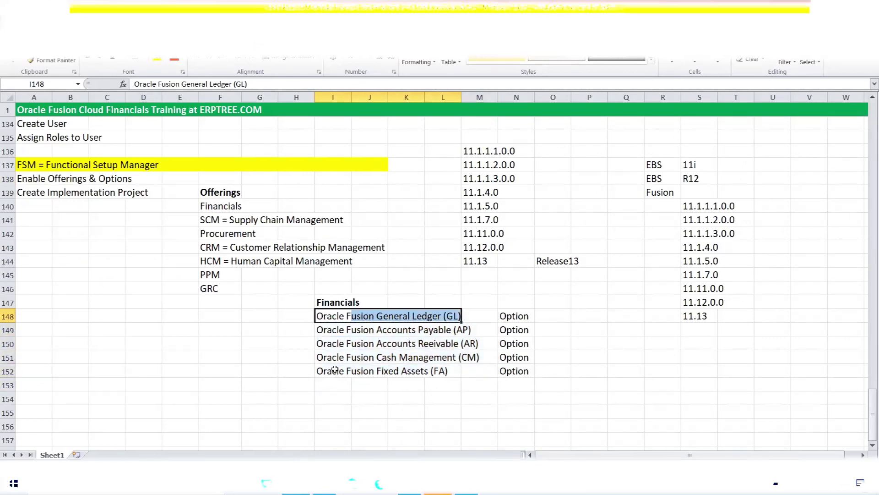
left_click_drag(325, 358, 469, 356)
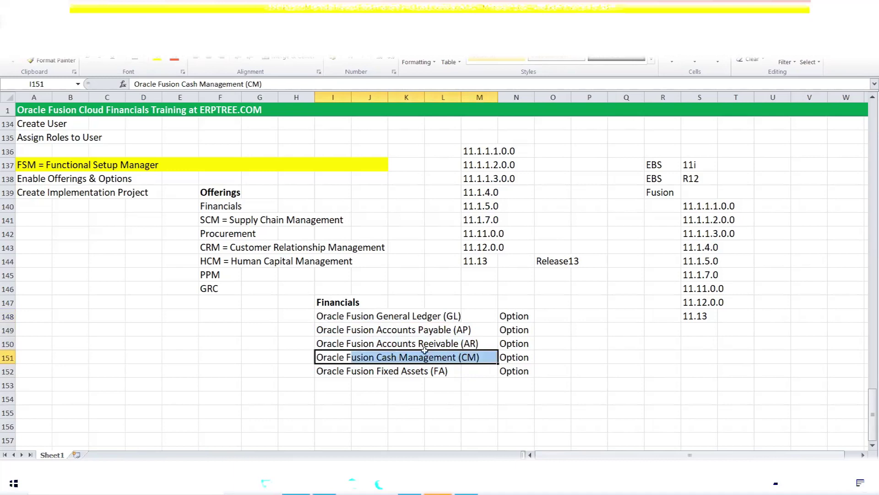
left_click_drag(327, 330, 441, 331)
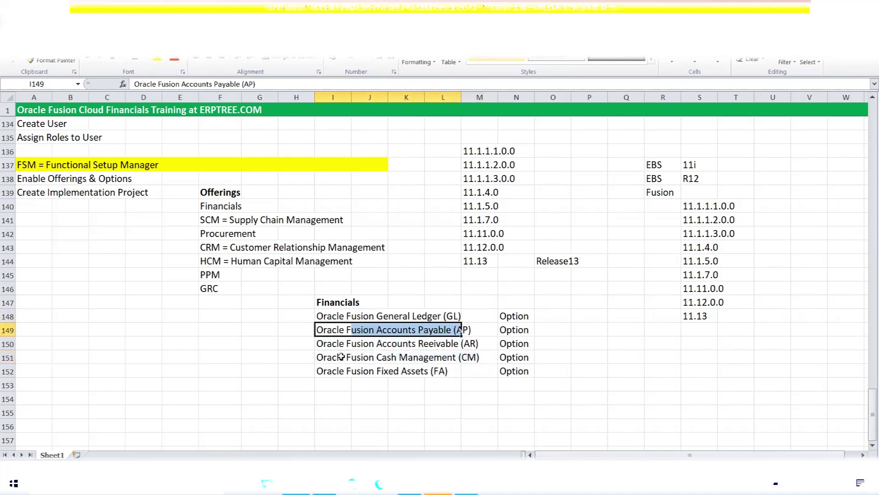
left_click_drag(321, 345, 472, 342)
left_click_drag(324, 374, 440, 372)
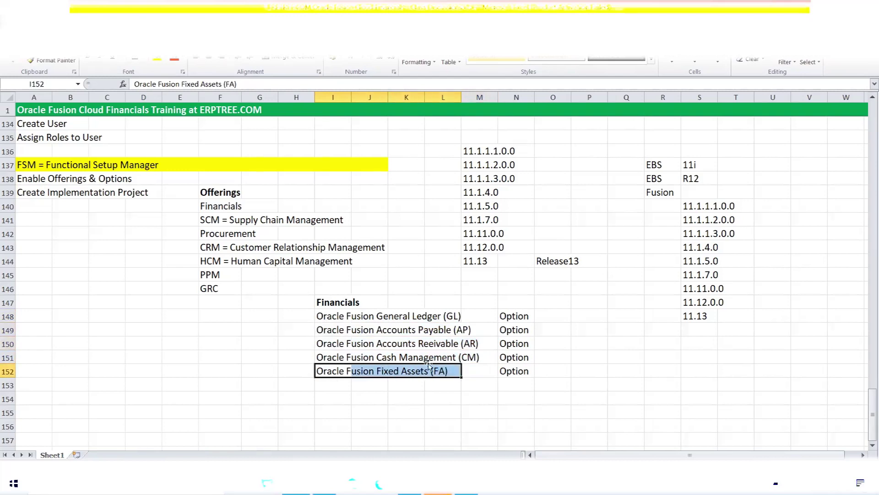
left_click(333, 302)
left_click(331, 317)
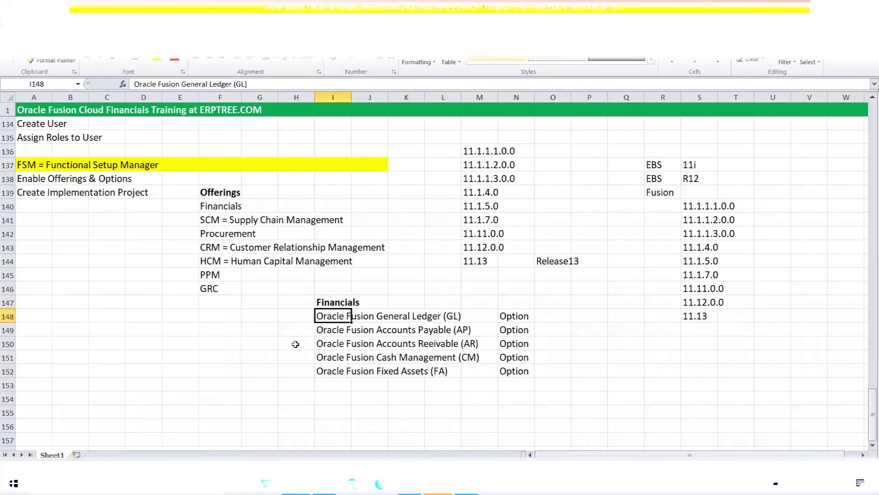
left_click_drag(328, 330, 457, 328)
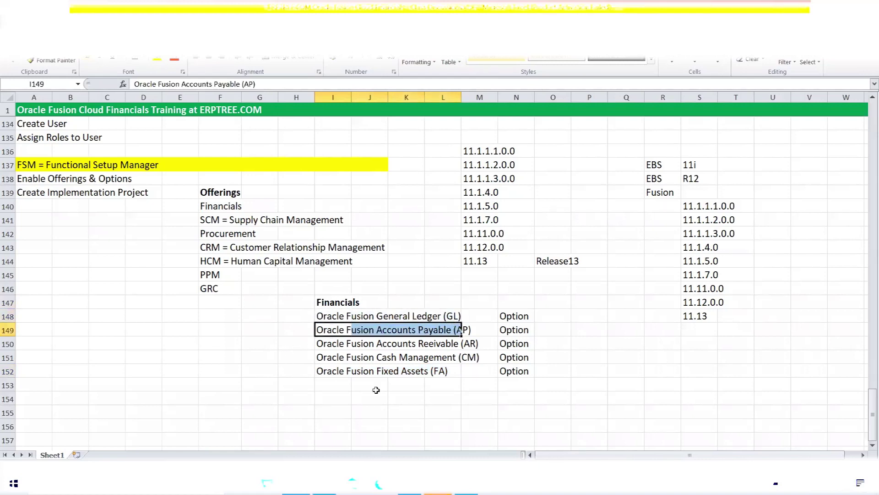
left_click_drag(322, 356, 490, 361)
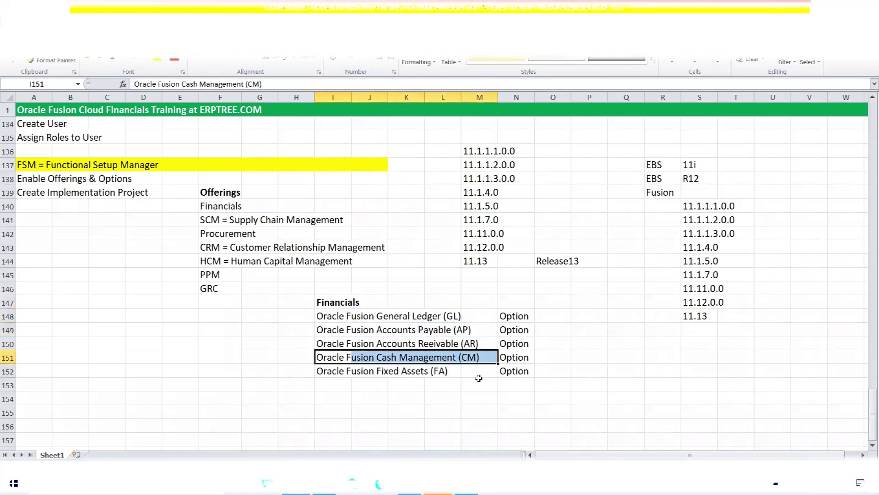
left_click_drag(326, 343, 488, 343)
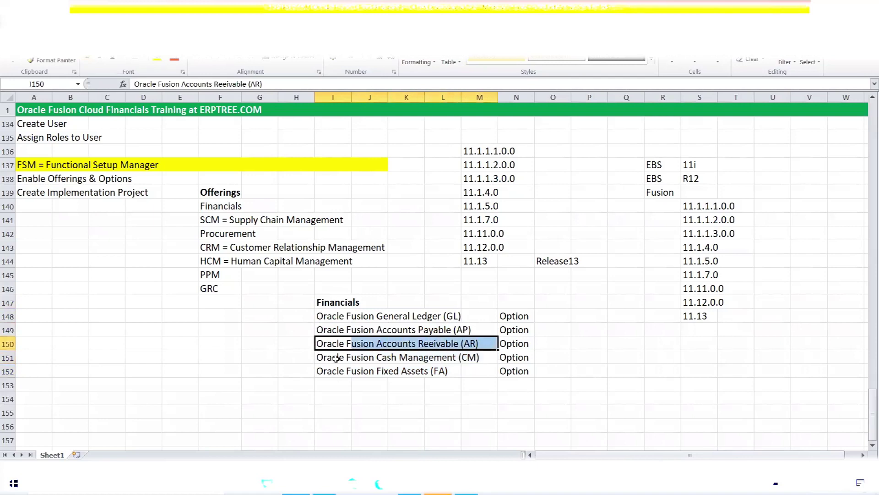
- Re-mark the AP and AR module rows, then return to the Oracle opt-in page
left_click(349, 331)
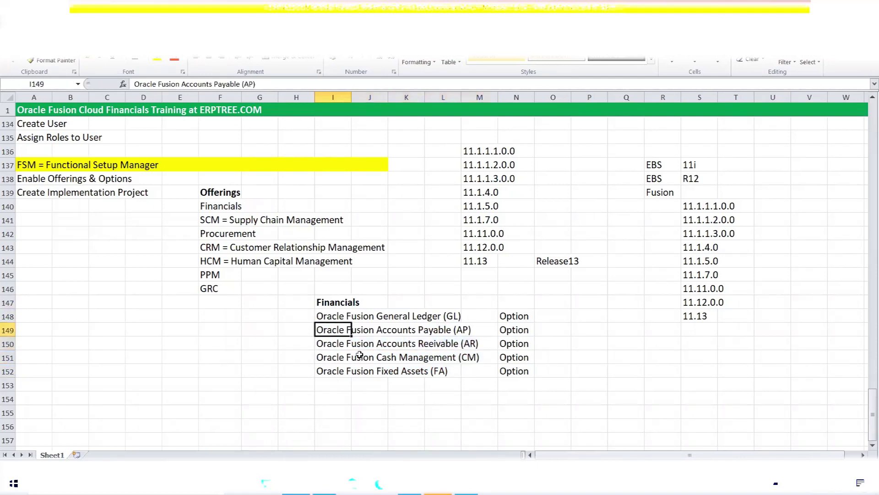
left_click(333, 344)
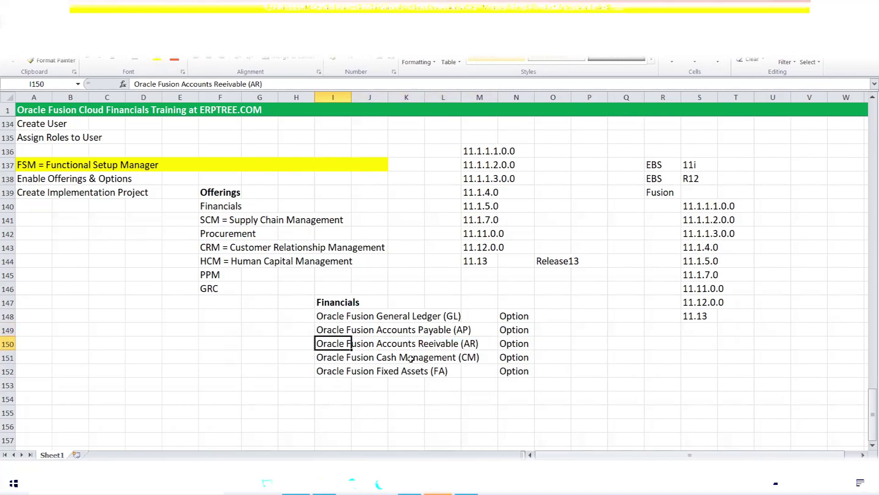
left_click_drag(329, 331, 468, 334)
left_click_drag(320, 352, 395, 345)
left_click_drag(325, 344, 467, 343)
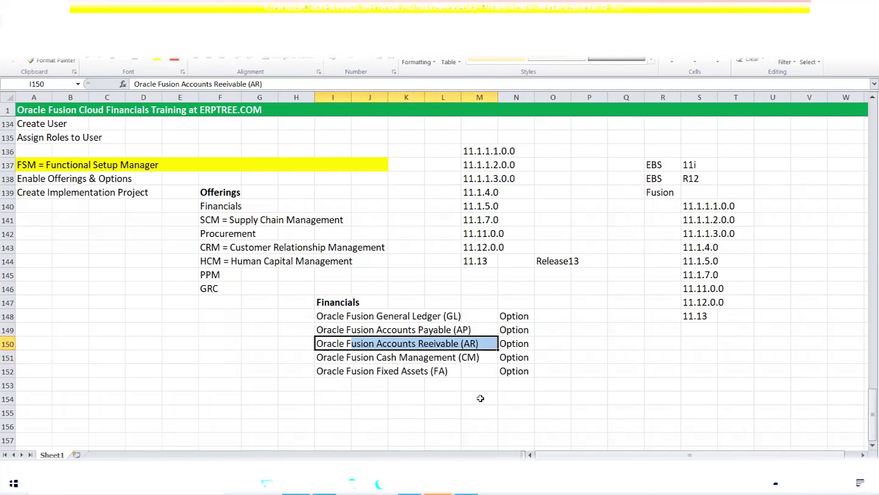
left_click_drag(321, 330, 462, 331)
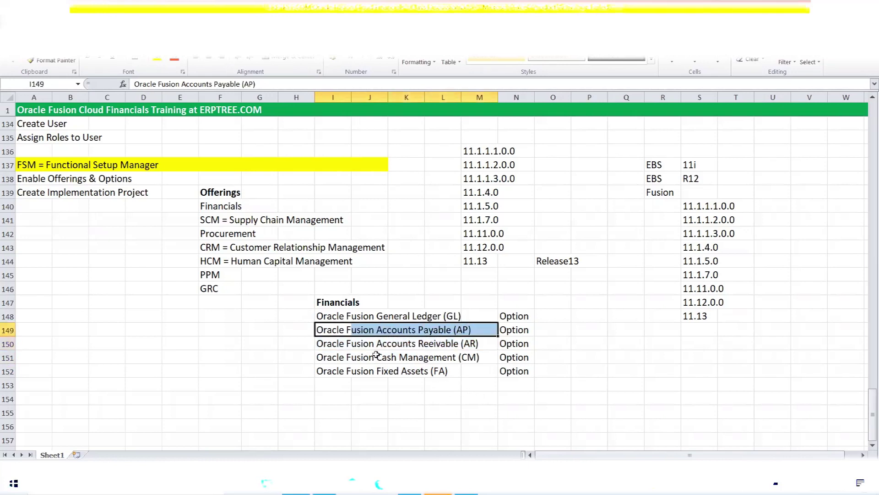
left_click_drag(321, 343, 479, 344)
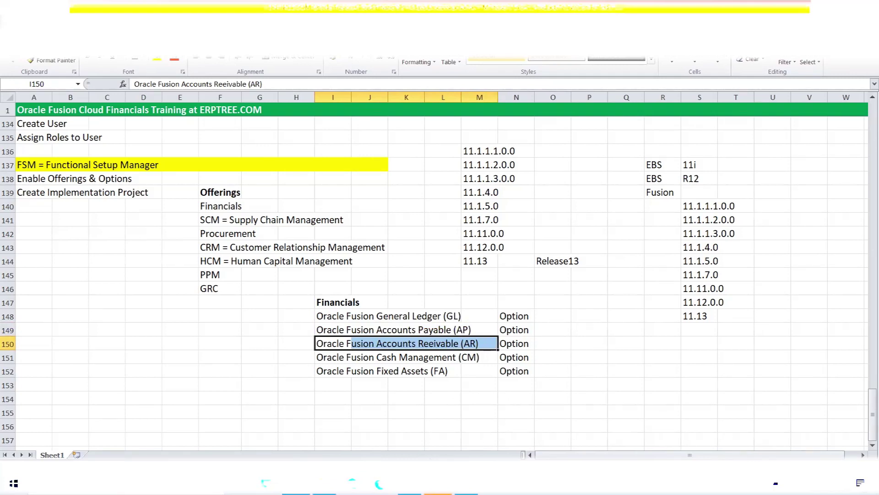
left_click(409, 483)
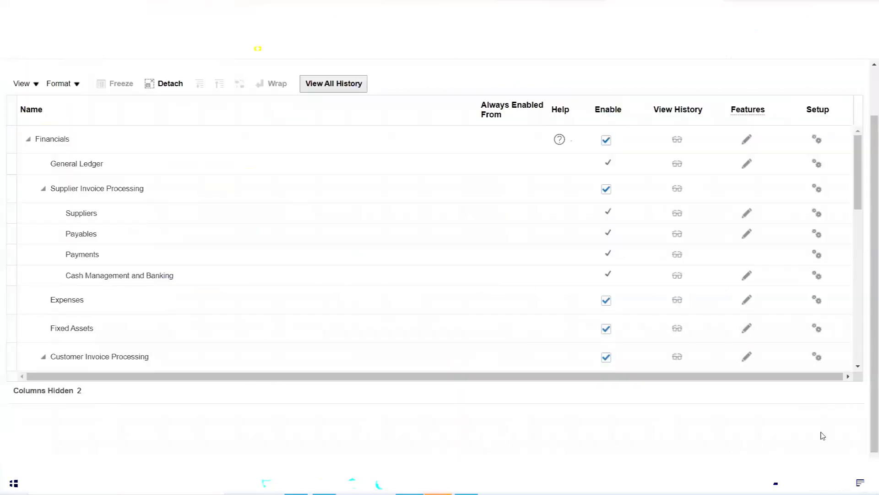
- Open Edit Features: Financials using the Features pencil on the Financials row
scroll(867, 412, "up", 2)
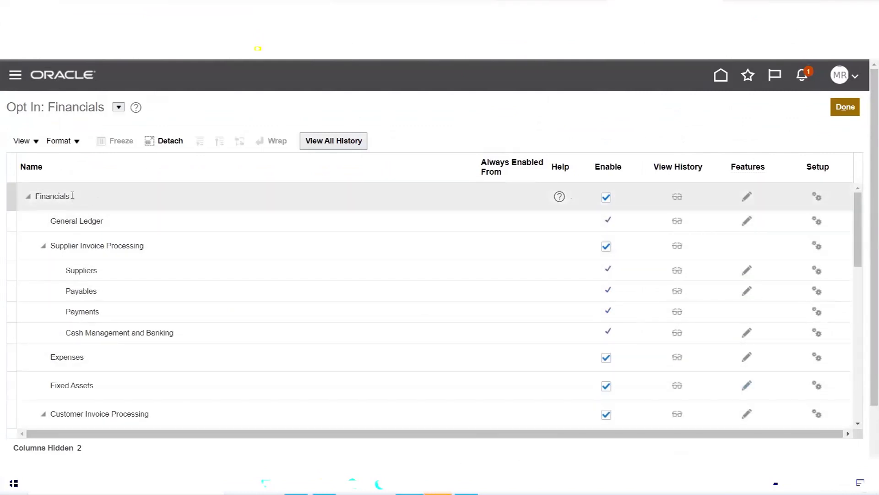
left_click(745, 198)
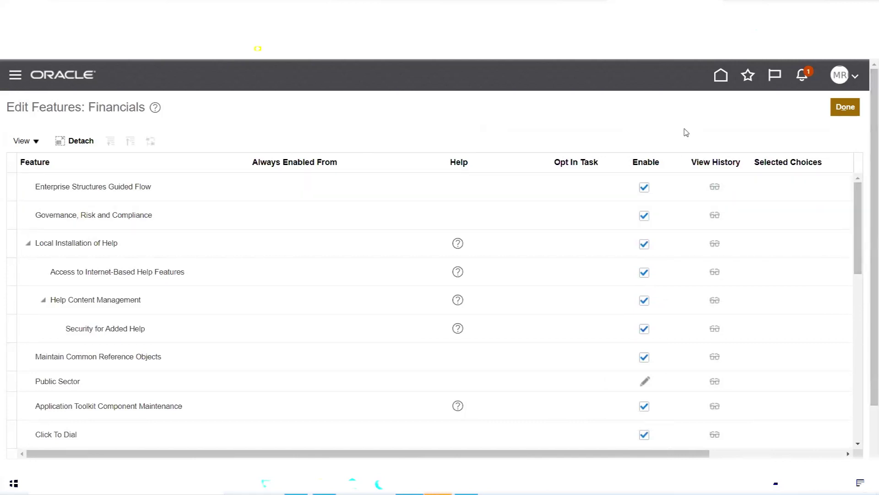
- Close Edit Features: Financials and then the Opt In: Financials page with Done
left_click(846, 108)
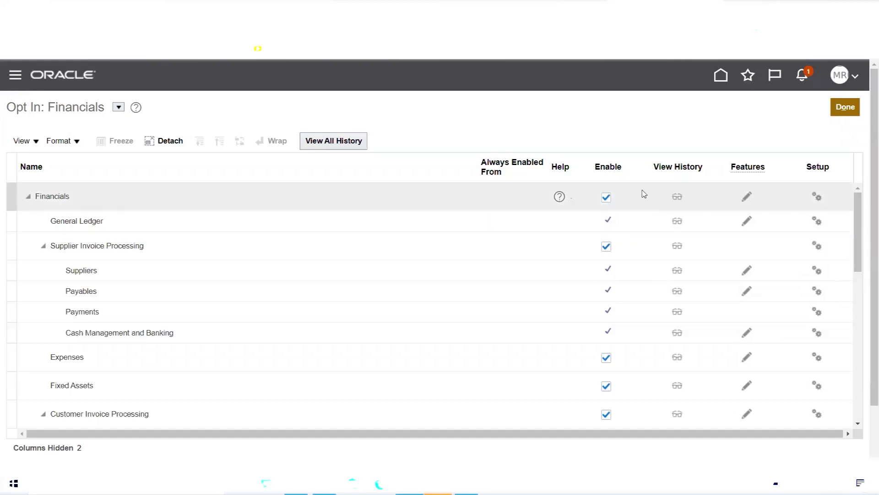
left_click(845, 107)
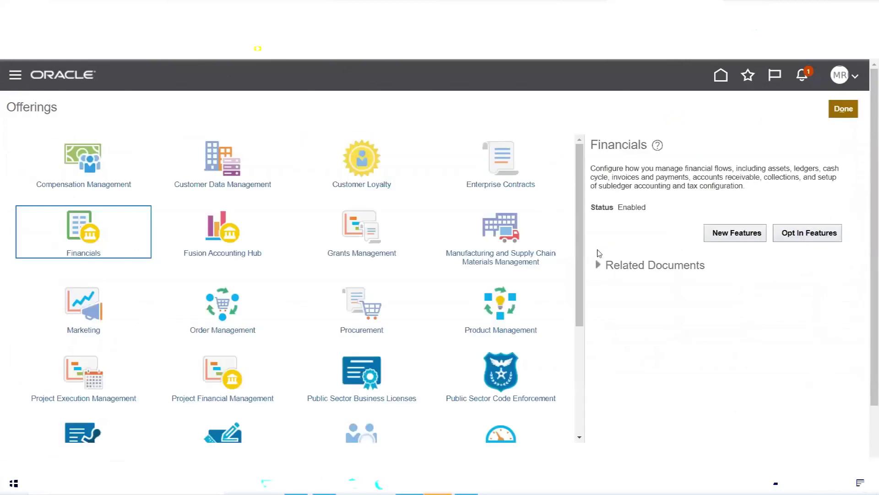
- Verify Financials and Procurement both show Enabled, then open Procurement's Opt In Features
double_click(634, 208)
left_click_drag(580, 172, 590, 241)
left_click(353, 188)
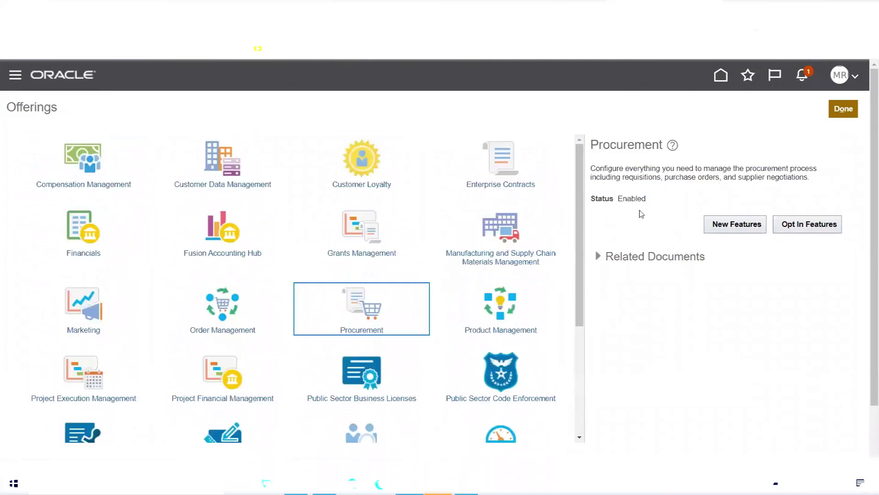
double_click(633, 199)
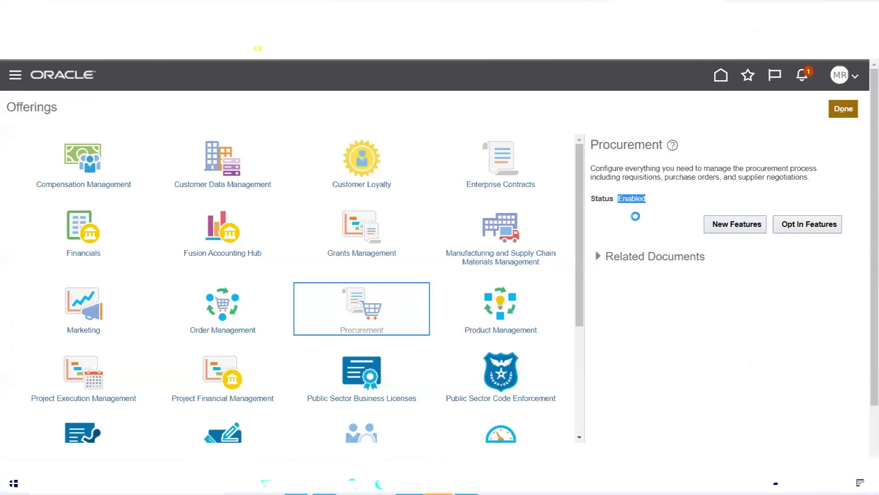
left_click(822, 229)
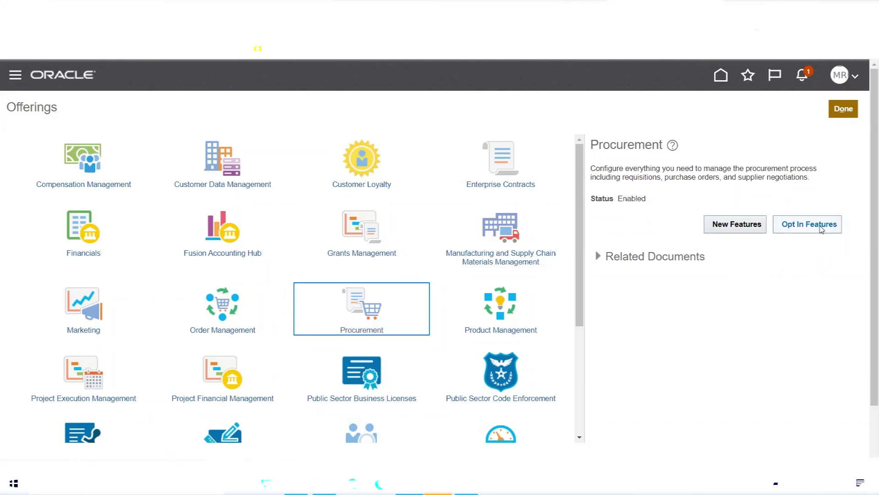
left_click(818, 227)
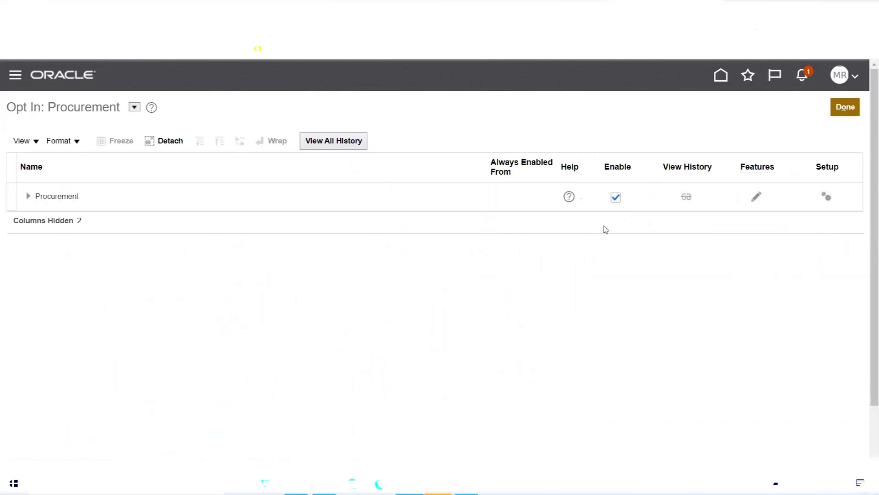
- Expand the Procurement node and its Purchasing sub-features in the opt-in tree
left_click(28, 198)
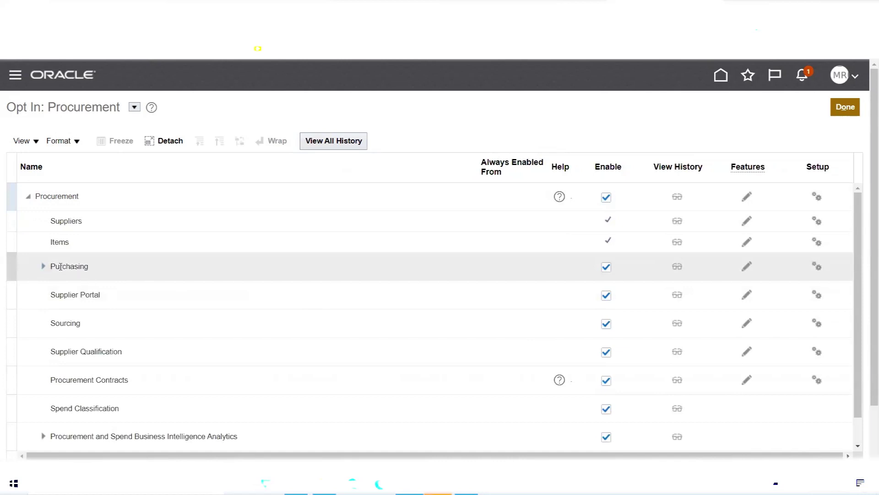
left_click(41, 266)
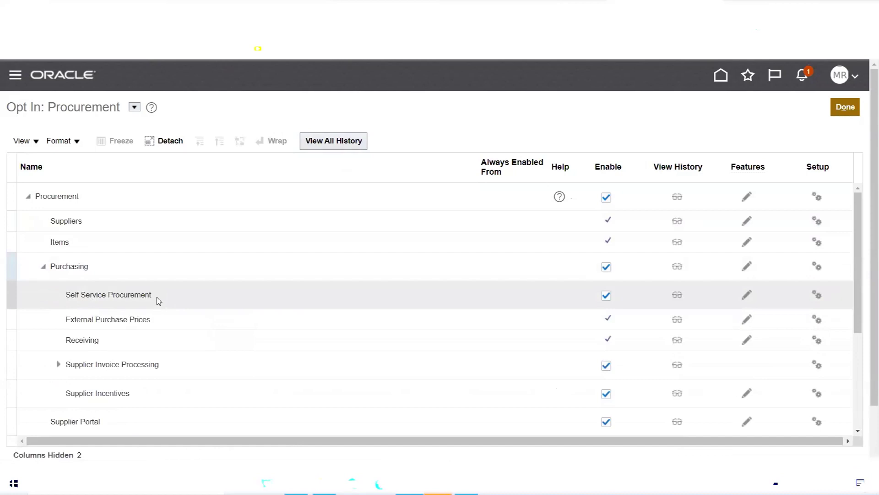
scroll(159, 301, "down", 5)
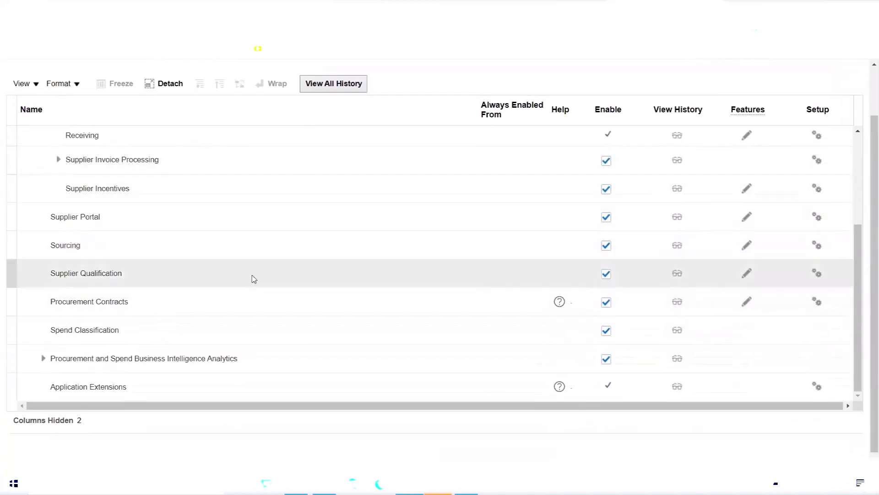
- Scroll through the enabled Procurement features, then close the Opt In: Procurement list with Done
scroll(251, 278, "up", 3)
scroll(246, 280, "up", 3)
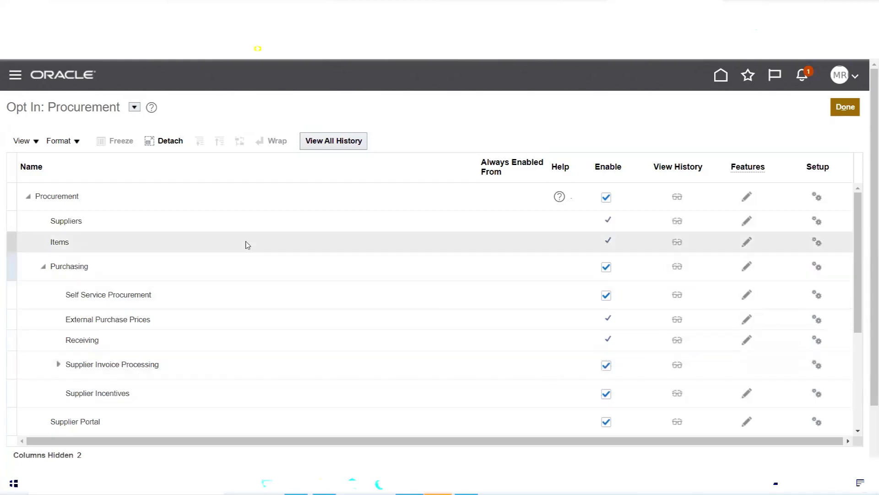
scroll(246, 243, "down", 5)
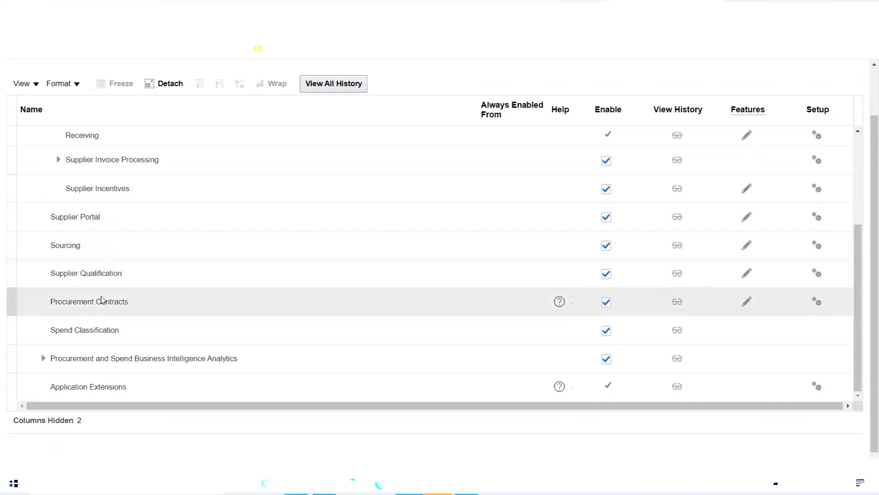
scroll(130, 299, "up", 5)
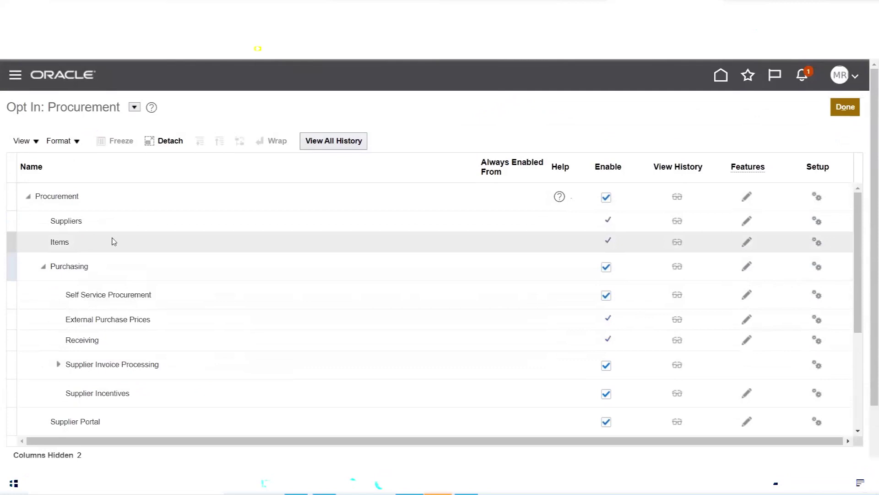
scroll(113, 234, "down", 3)
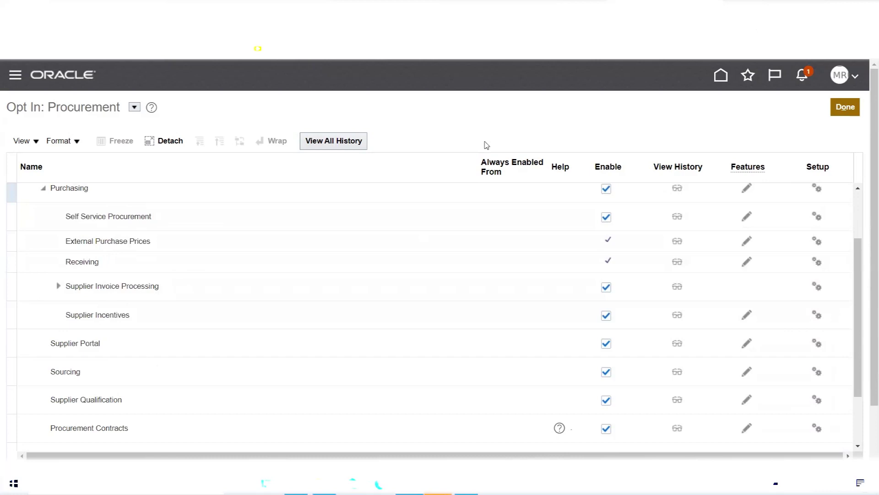
left_click(846, 107)
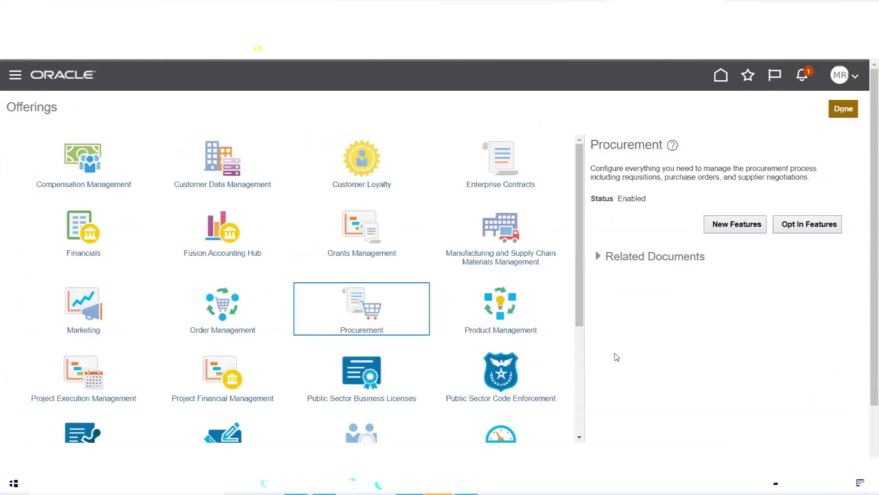
- Select the Financials tile and expand its Related Documents, highlighting Associated Features
left_click(85, 223)
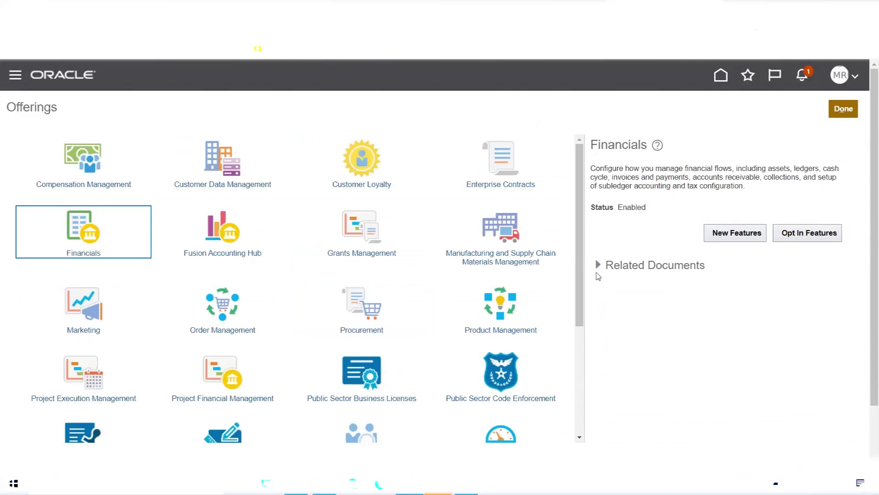
left_click(598, 265)
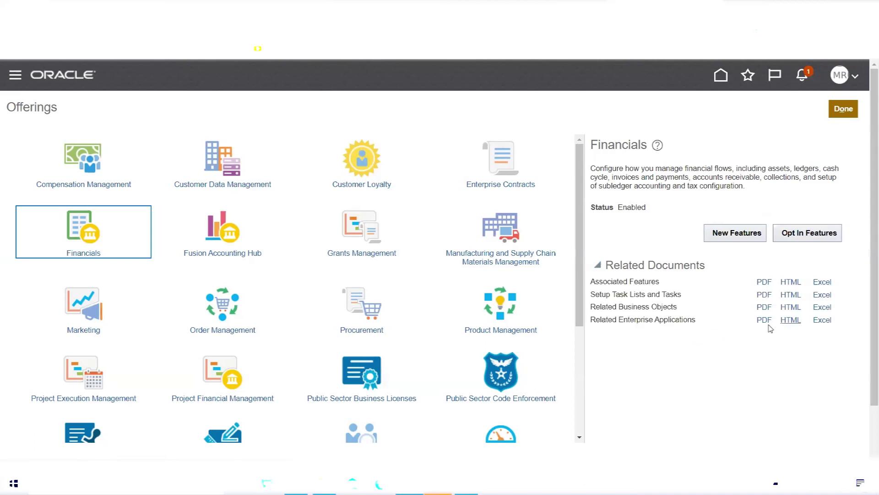
triple_click(644, 281)
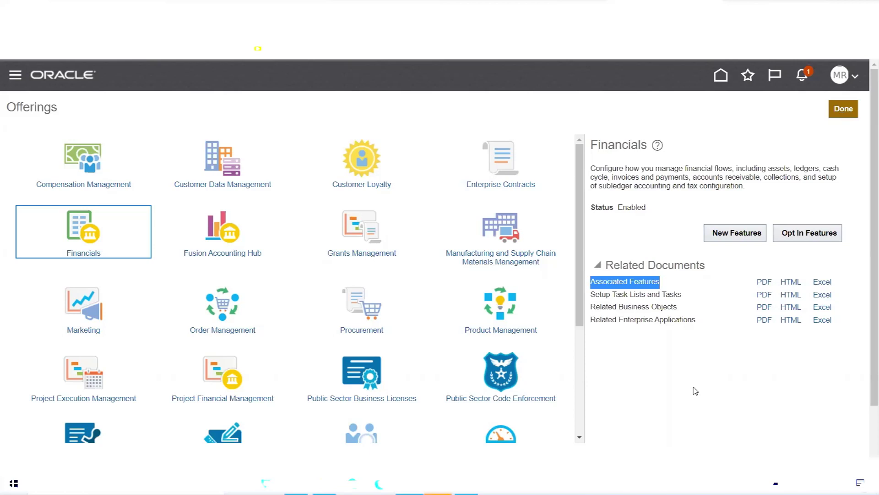
- Highlight the Setup Task Lists and Tasks, Related Business Objects and Related Enterprise Applications documents
triple_click(602, 294)
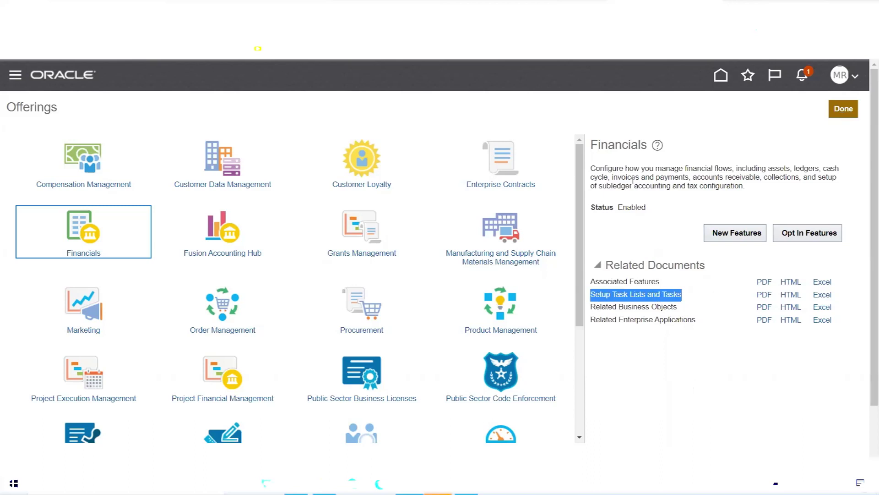
triple_click(639, 293)
triple_click(621, 306)
triple_click(663, 319)
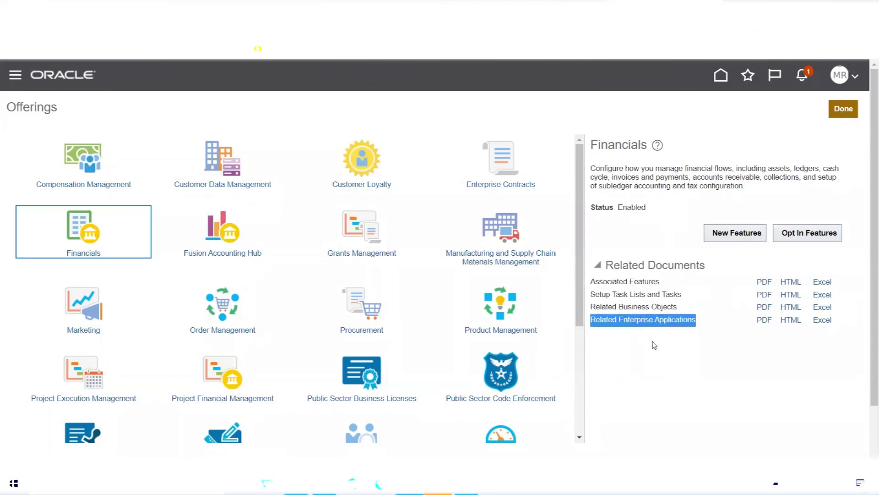
left_click_drag(592, 308, 703, 328)
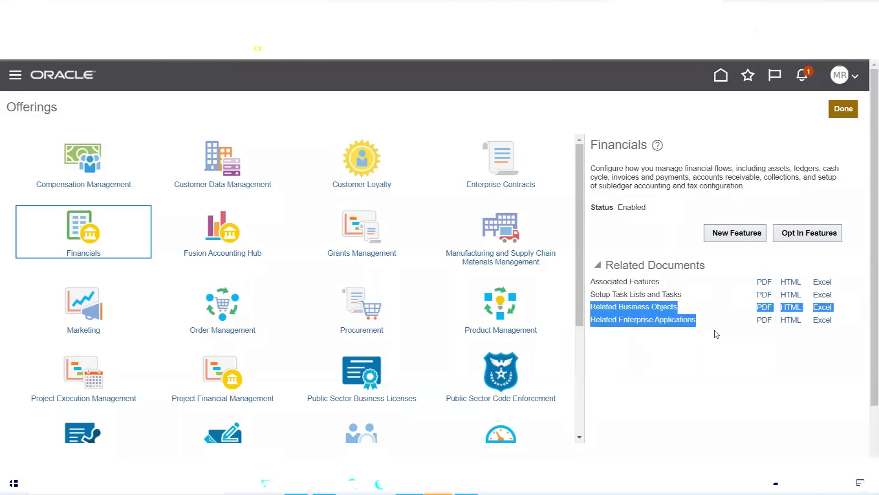
left_click(717, 334)
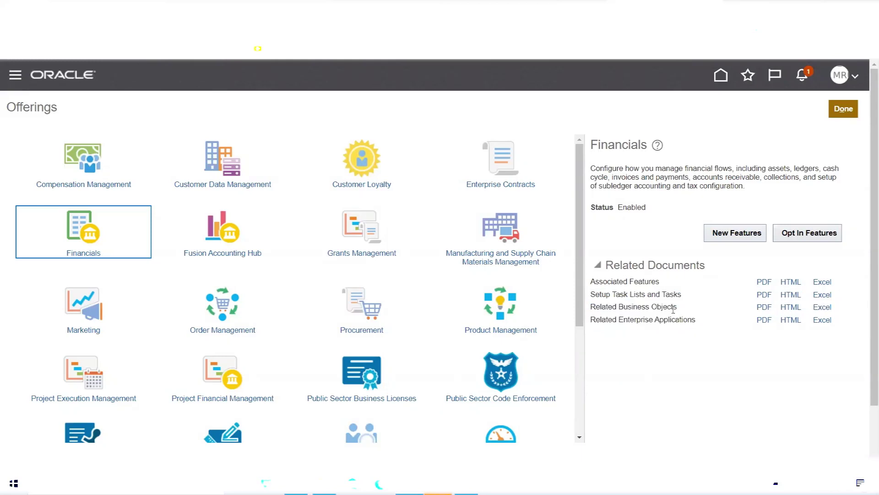
- Recheck Associated Features and Setup Task Lists, close Offerings, and switch to the Excel notes
triple_click(614, 281)
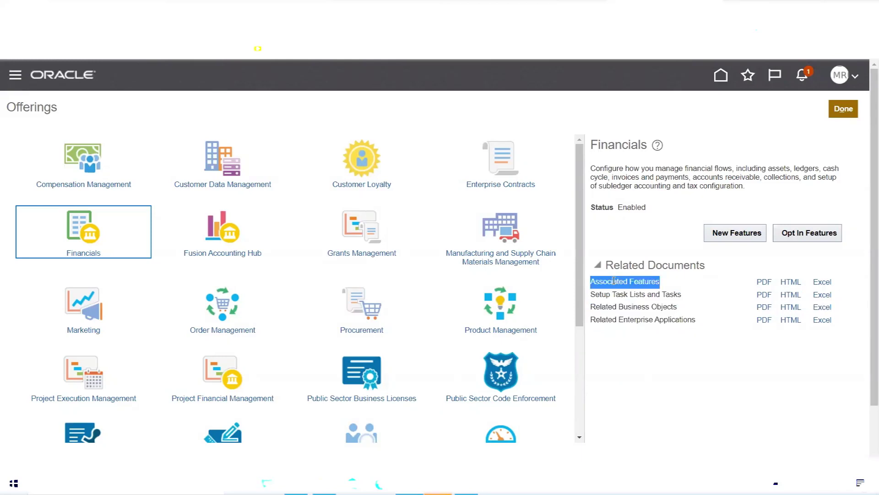
triple_click(641, 294)
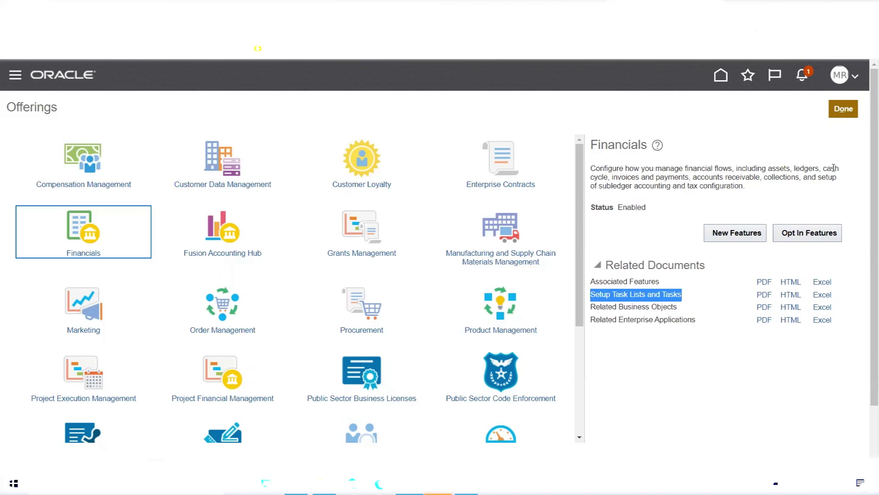
left_click(837, 112)
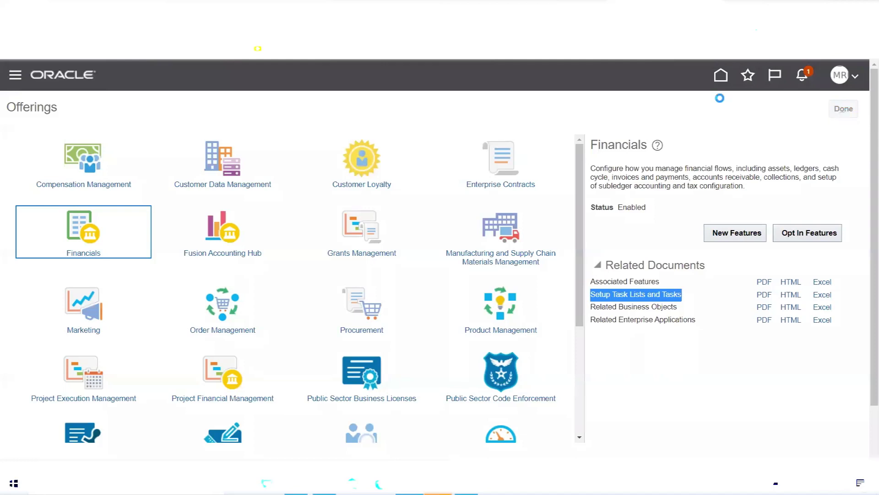
key("alt+Tab")
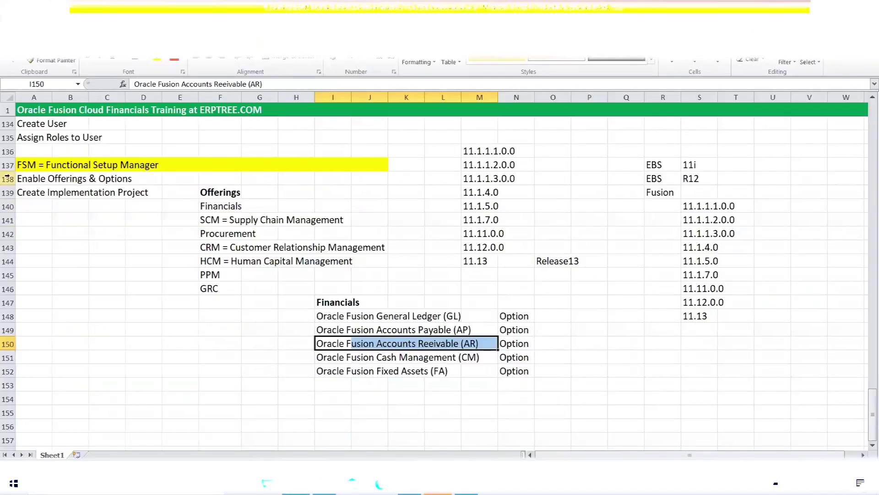
- Highlight the Enable Offerings & Options and Create Implementation Project notes in rows 138-139
left_click_drag(25, 175, 151, 179)
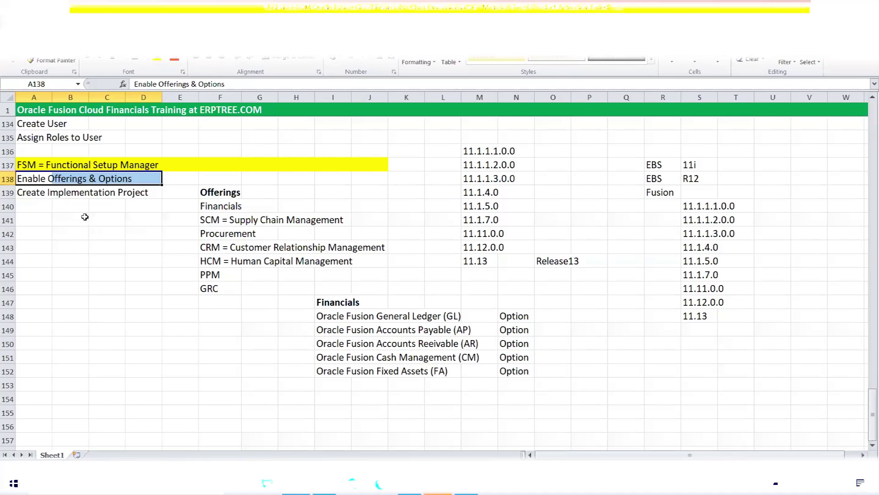
left_click(35, 195)
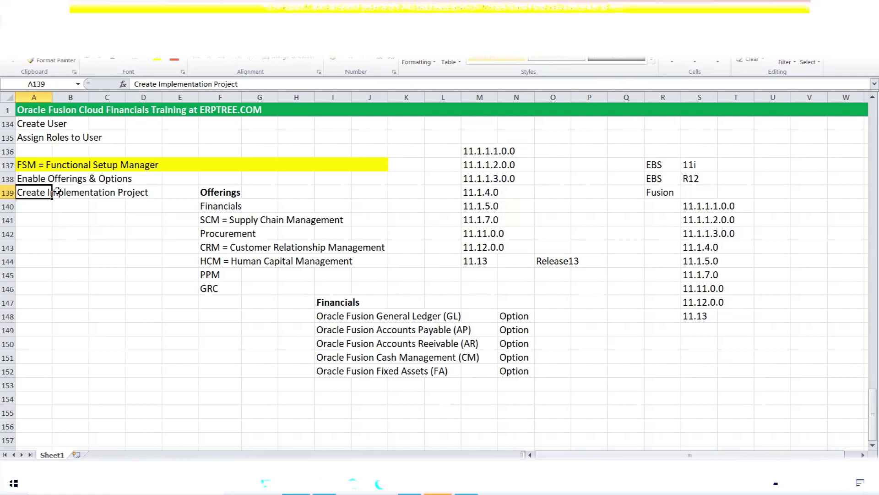
left_click_drag(32, 192, 138, 195)
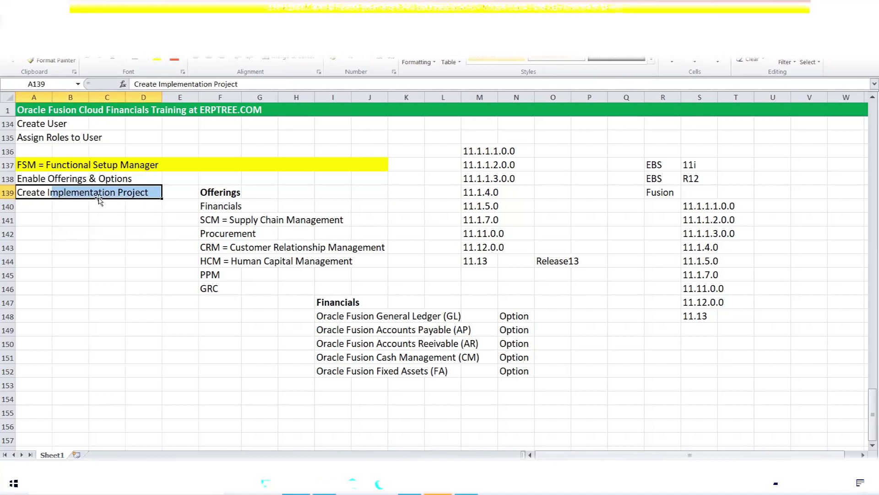
left_click(41, 193)
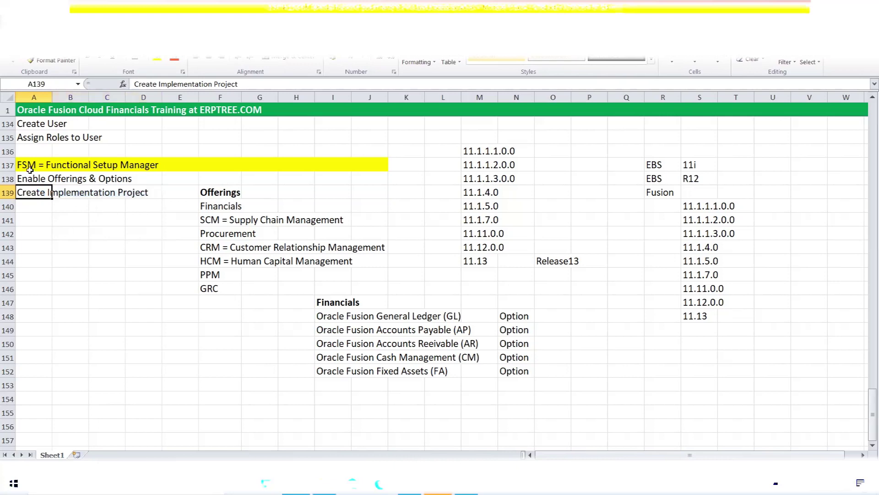
left_click_drag(32, 178, 134, 180)
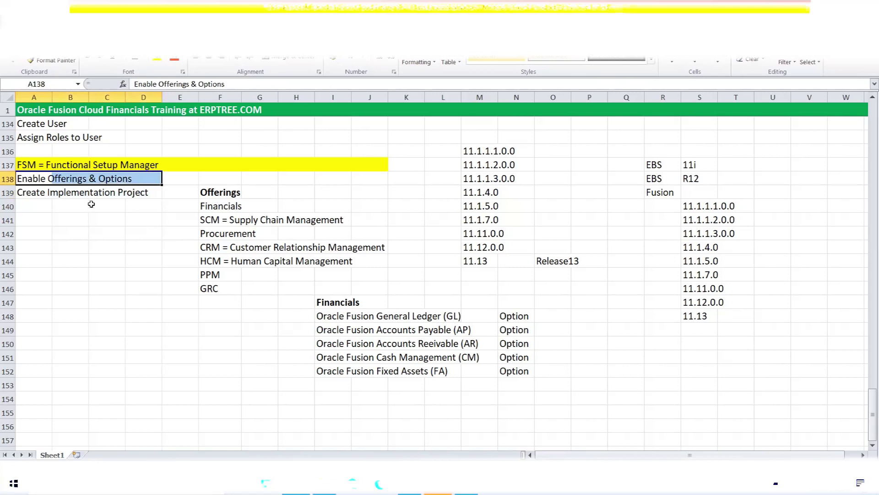
left_click_drag(43, 194, 159, 193)
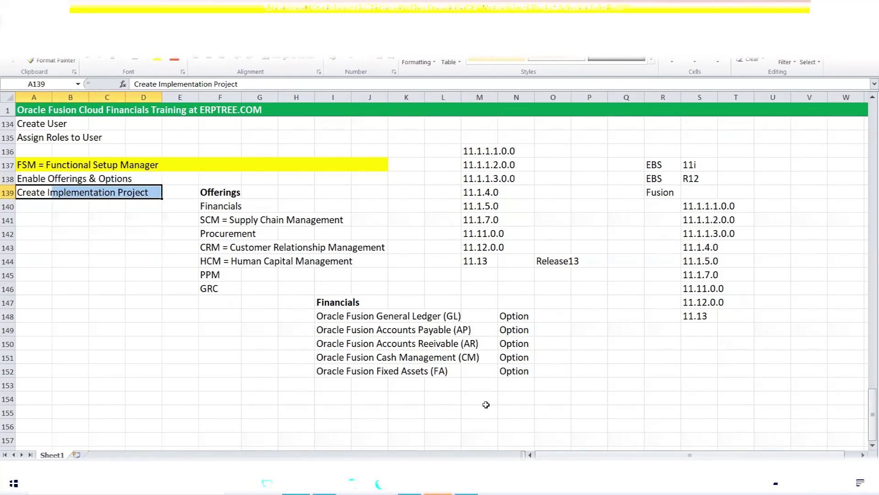
left_click(42, 202)
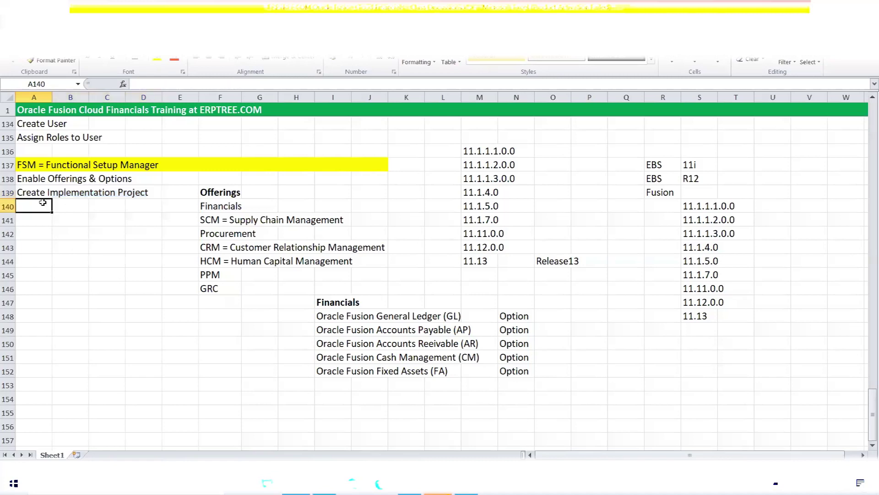
left_click(38, 194)
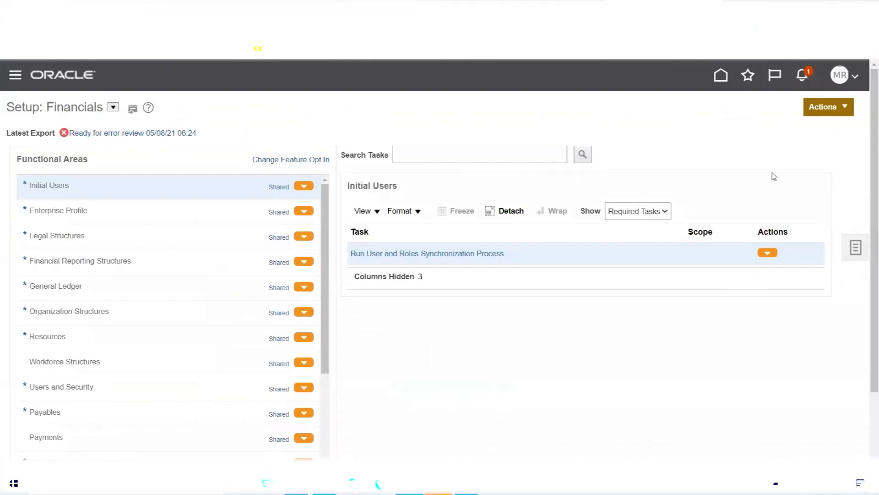
- Go to Setup and Maintenance from the user menu and check its Actions list
left_click(846, 79)
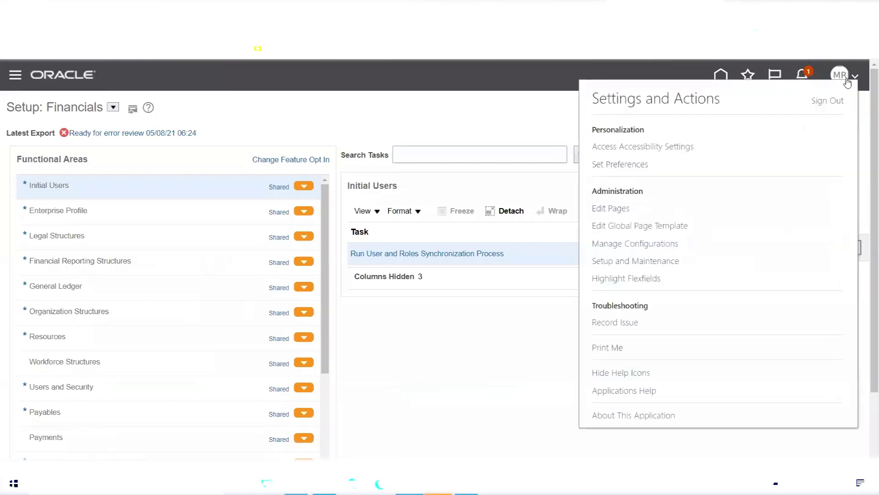
left_click(662, 262)
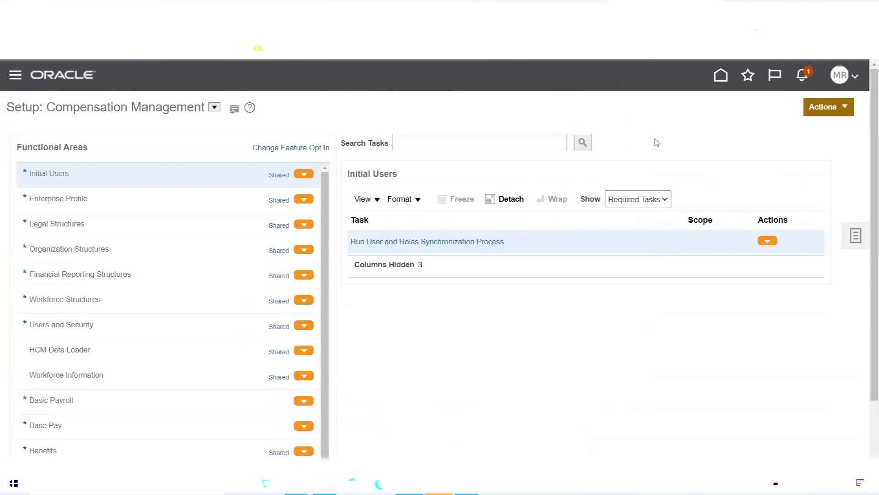
left_click(843, 112)
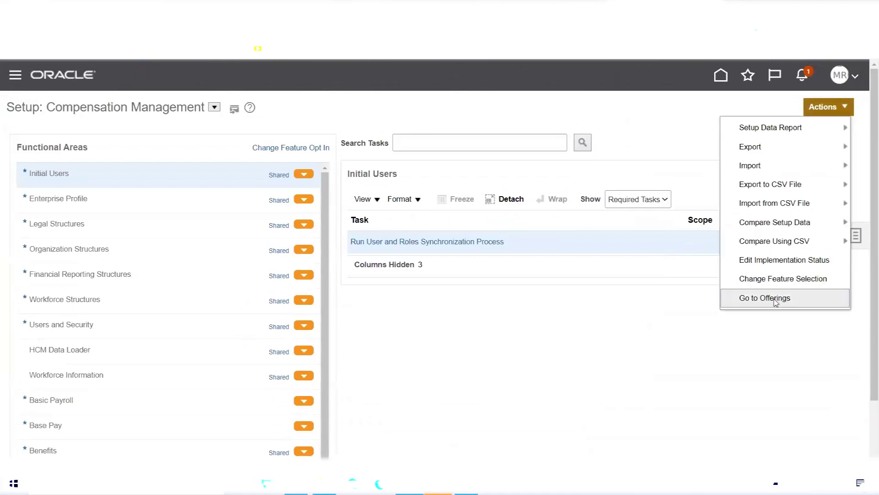
left_click(660, 132)
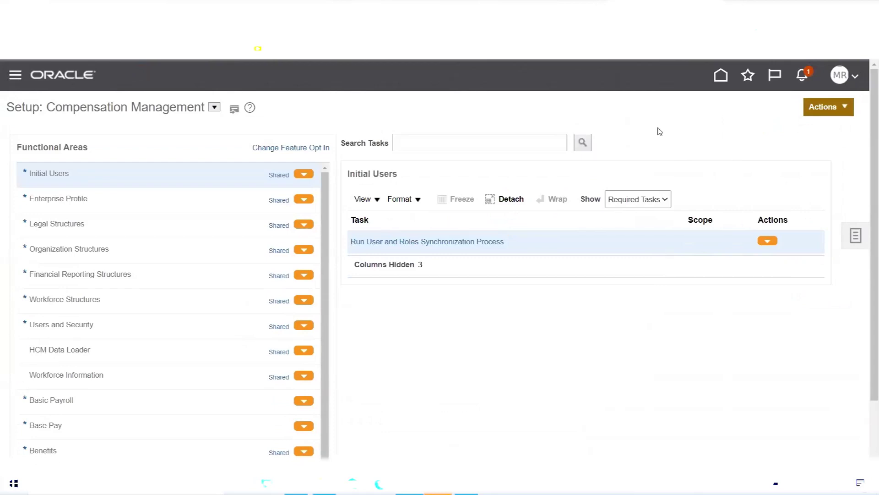
- Show the Tasks panel listing setup tasks such as Manage Implementation Projects
left_click(852, 237)
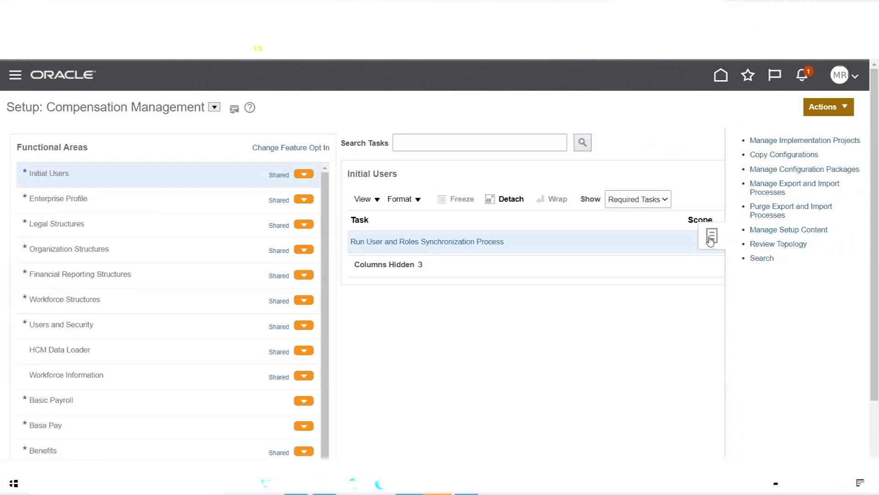
left_click(710, 241)
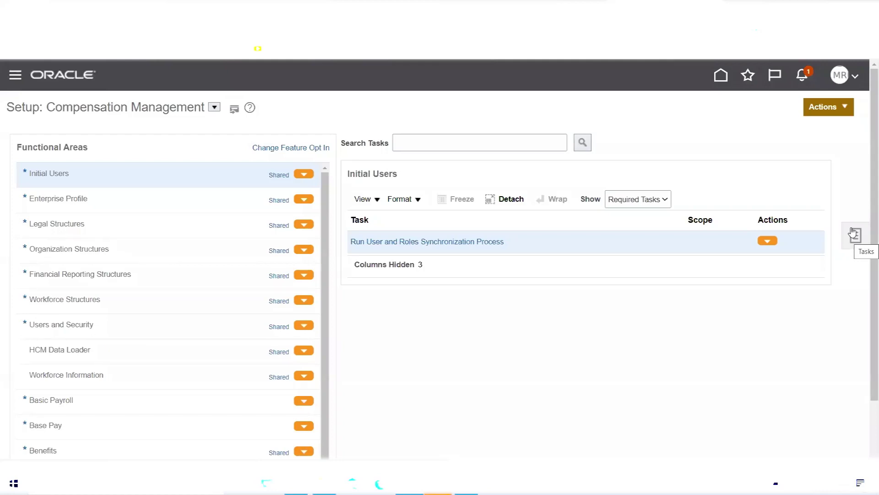
left_click(856, 235)
left_click(855, 236)
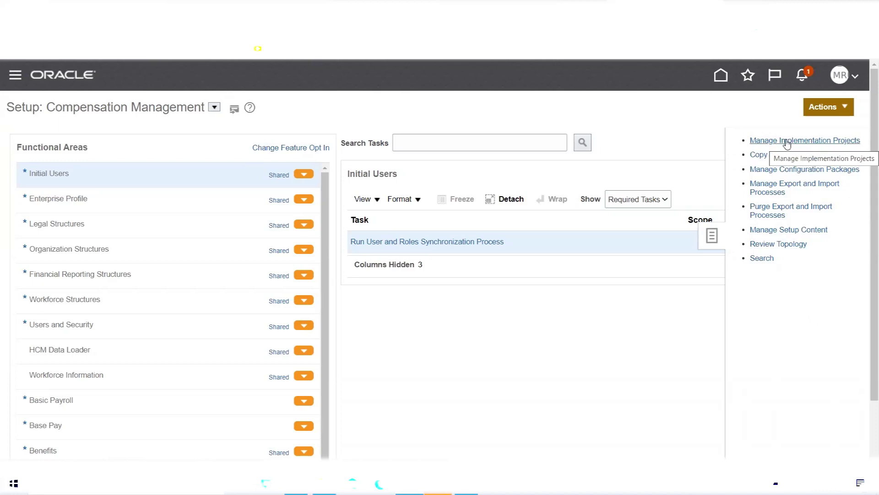
left_click(787, 142)
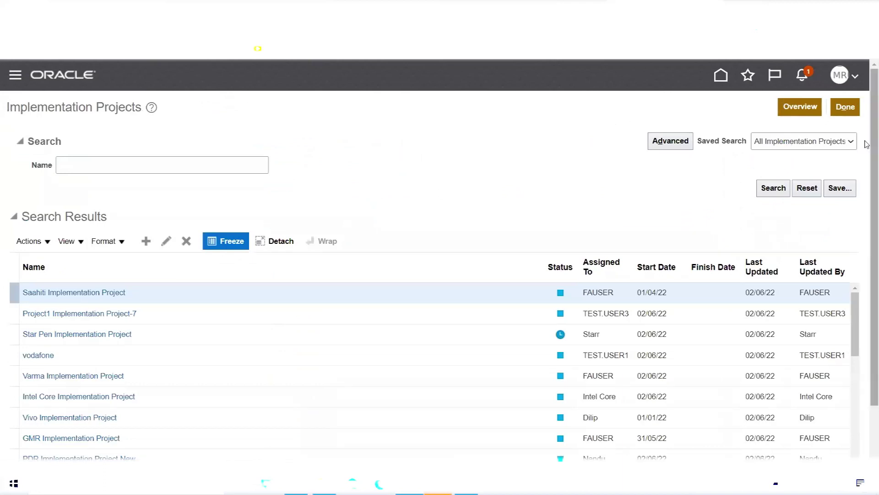
scroll(867, 133, "down", 1)
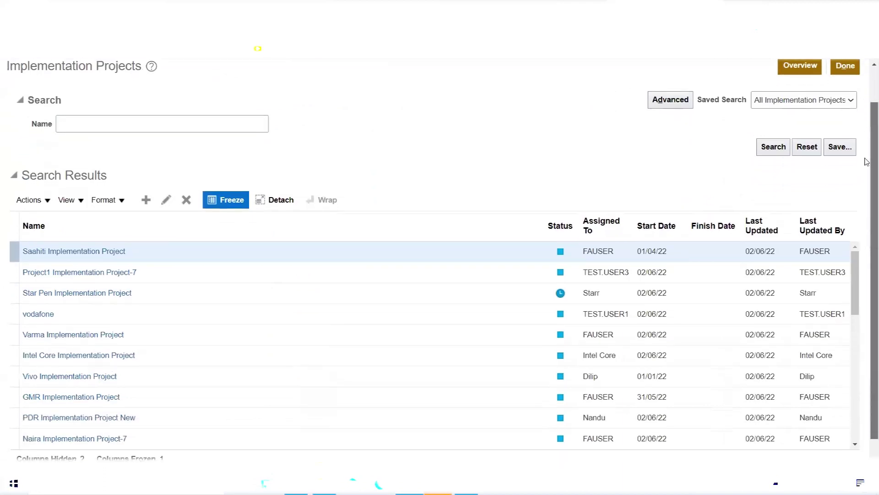
scroll(860, 288, "down", 1)
scroll(861, 292, "down", 8)
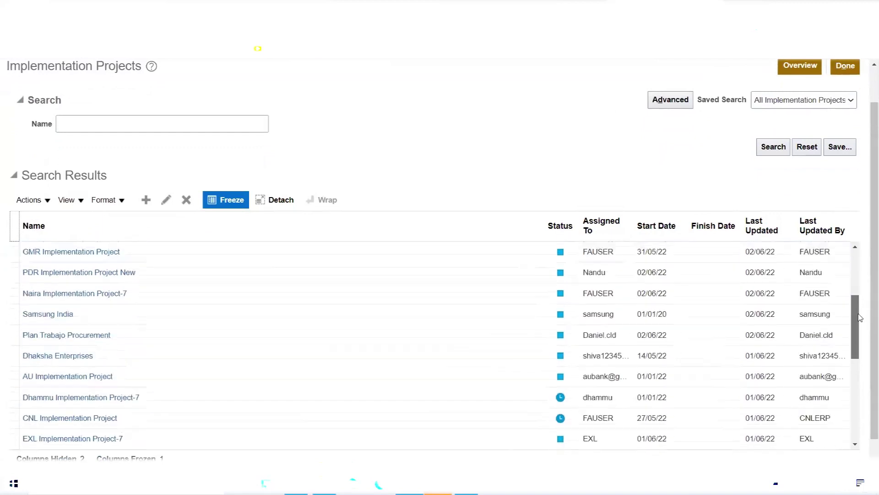
scroll(860, 379, "down", 4)
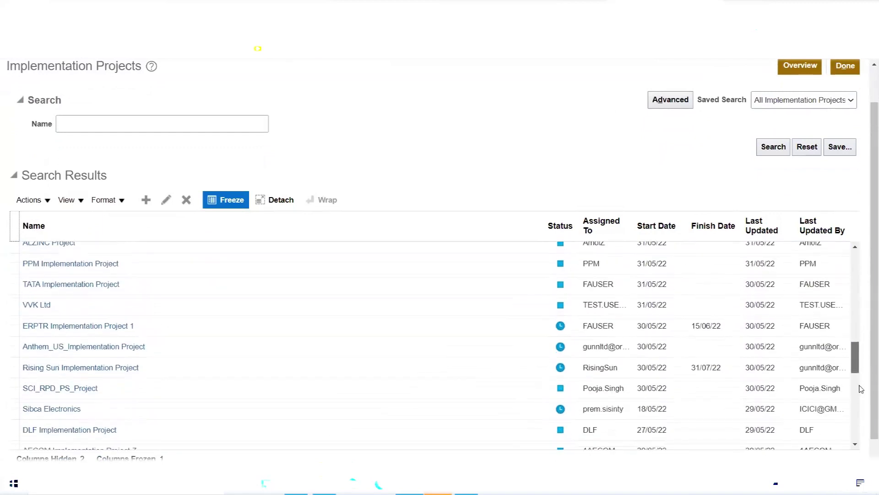
scroll(866, 421, "down", 4)
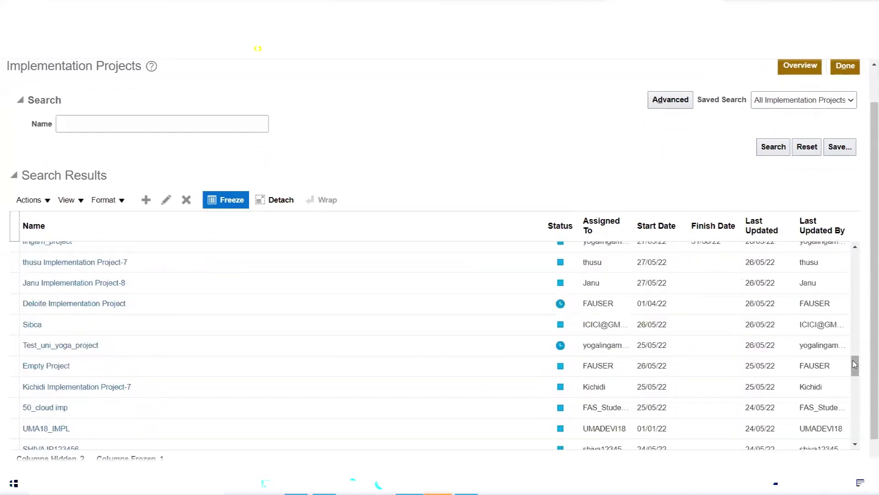
left_click_drag(858, 364, 859, 387)
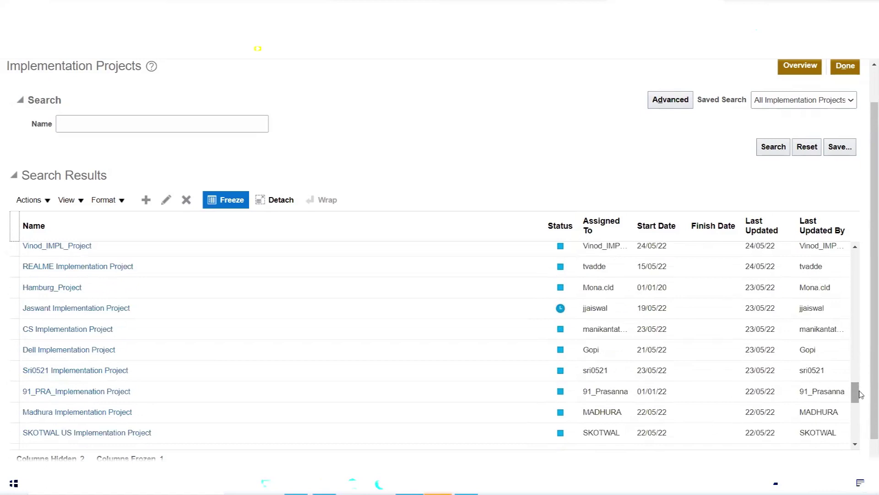
scroll(857, 412, "down", 10)
scroll(860, 434, "up", 15)
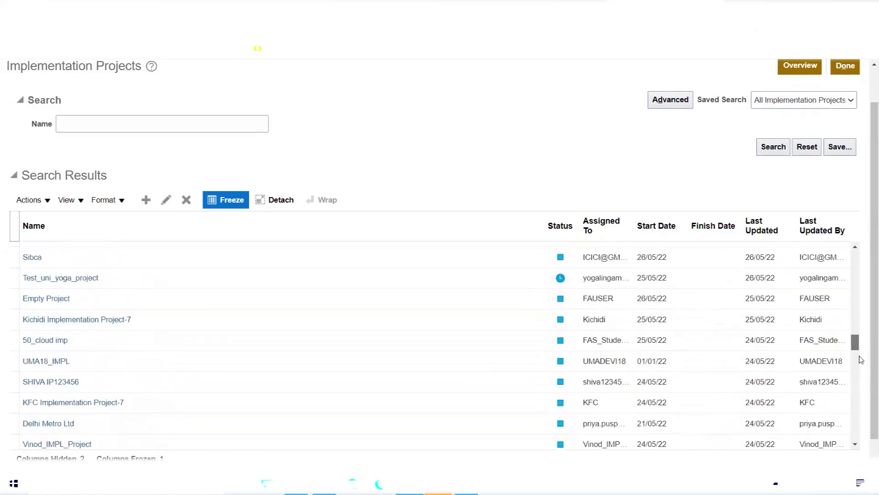
scroll(867, 337, "up", 2)
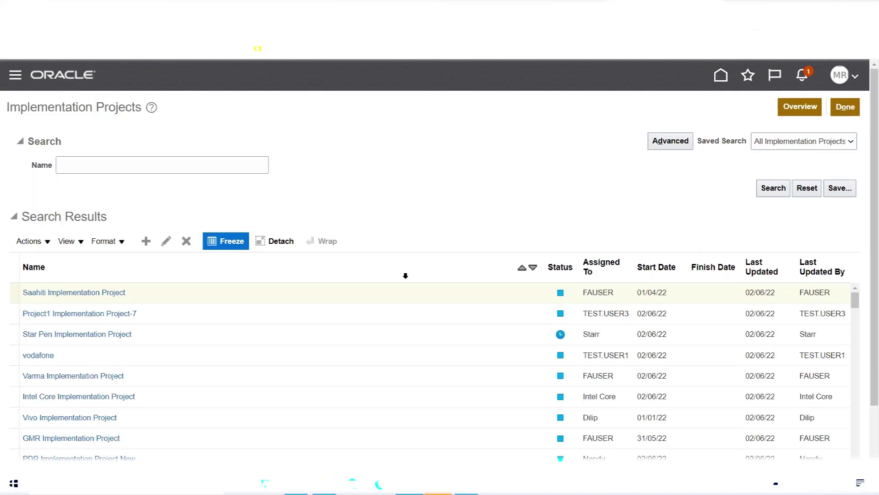
scroll(400, 270, "down", 2)
scroll(344, 291, "down", 3)
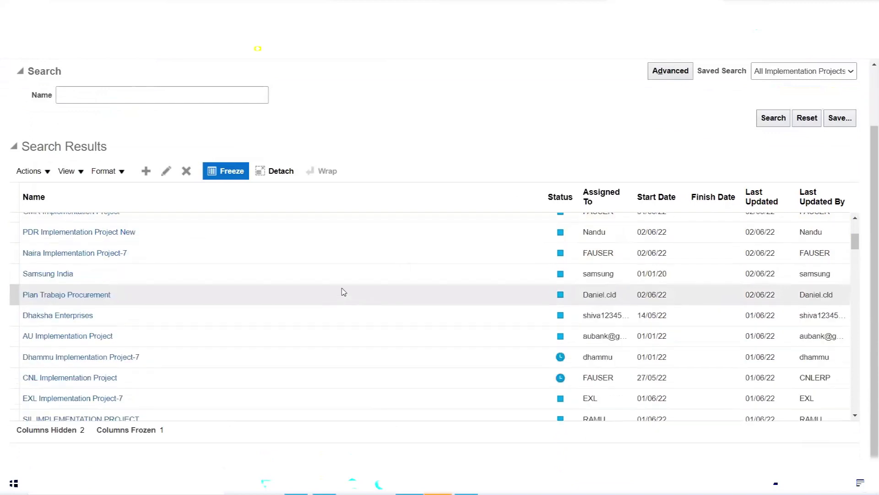
scroll(344, 292, "down", 3)
scroll(343, 292, "down", 3)
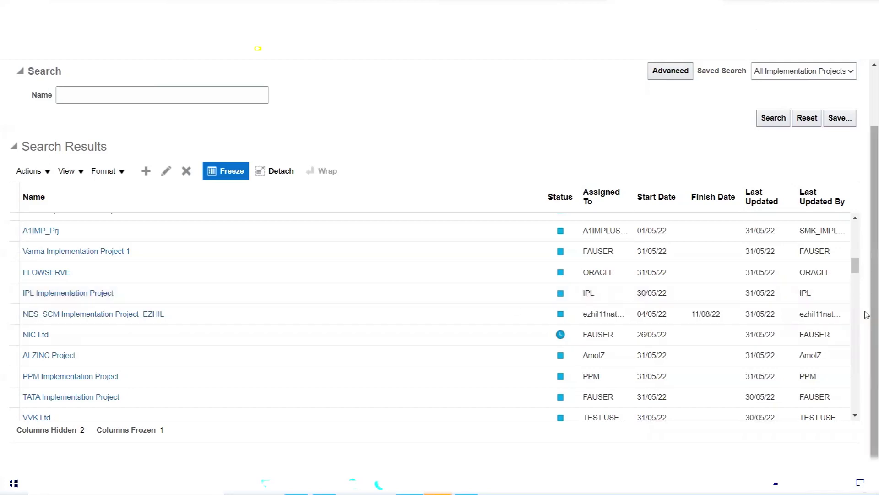
left_click_drag(866, 272, 866, 125)
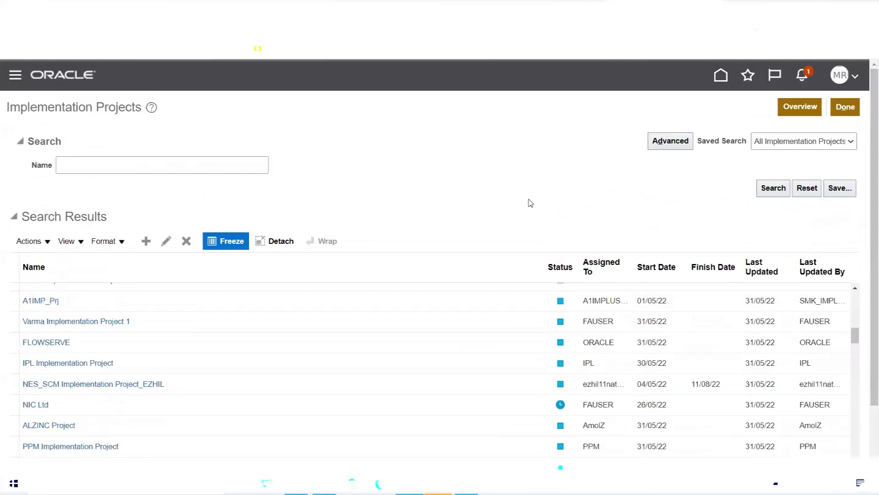
scroll(489, 298, "up", 10)
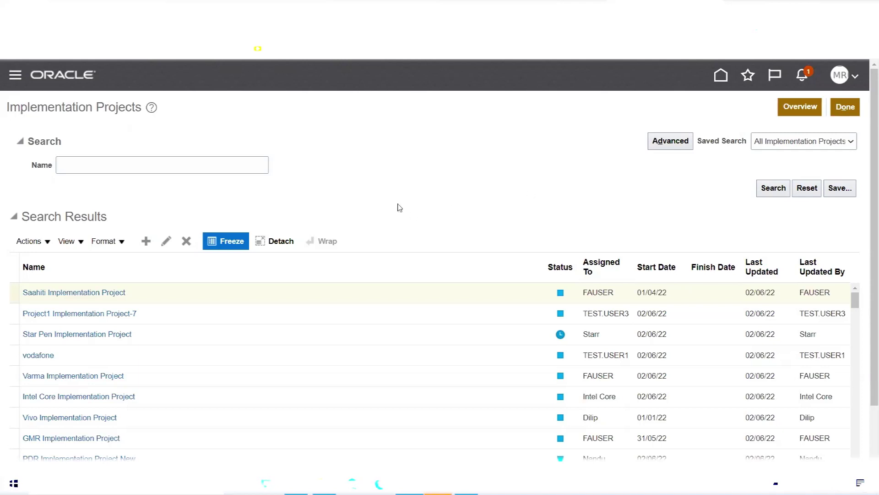
- Run a project name search on Implementation Projects that returns no results
left_click(243, 159)
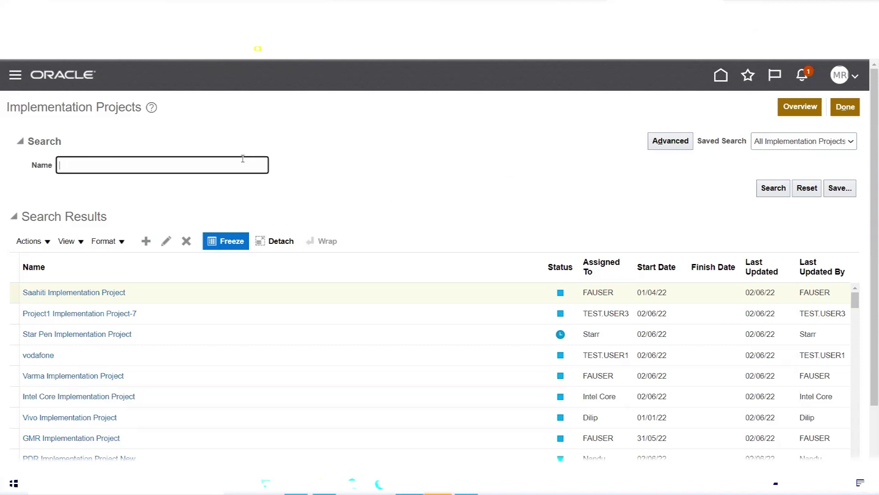
key("Return")
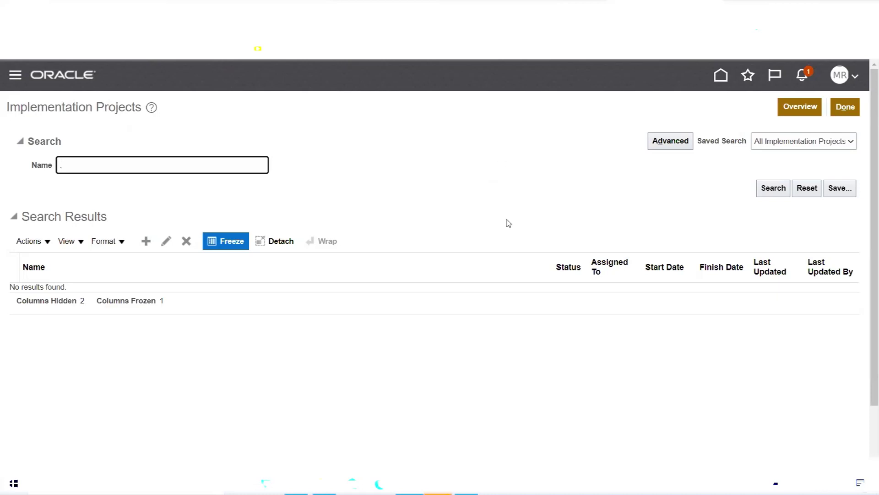
left_click(387, 62)
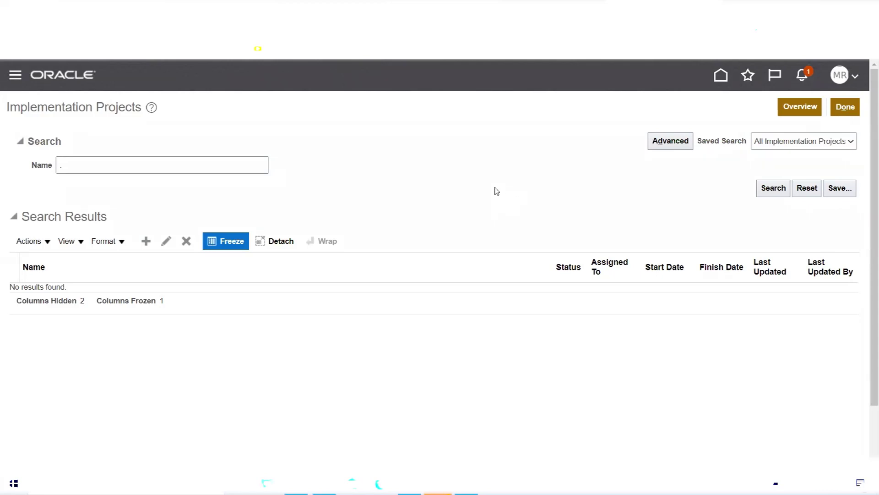
- Return via Setup and Maintenance's Tasks panel to Manage Implementation Projects, listing all projects
left_click(841, 76)
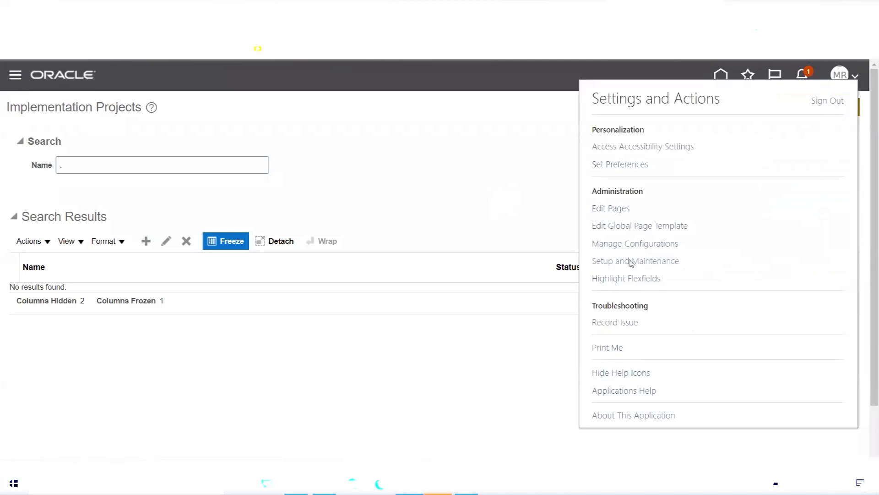
left_click(632, 262)
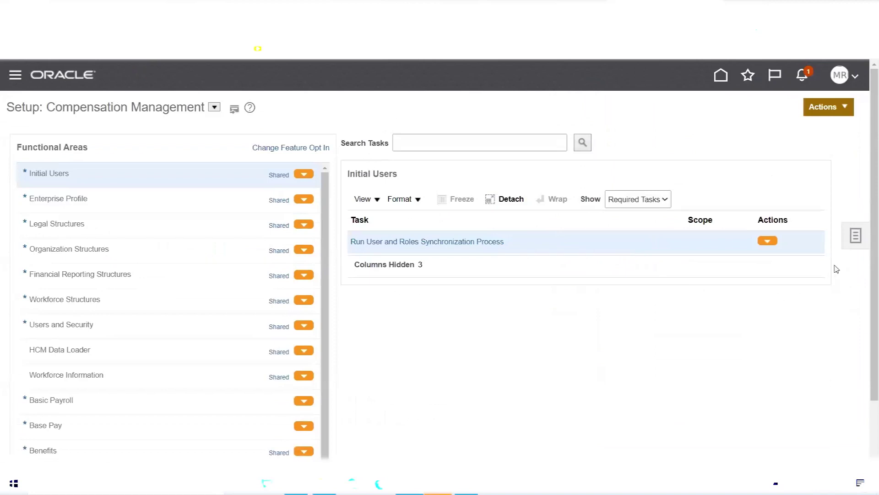
left_click(858, 240)
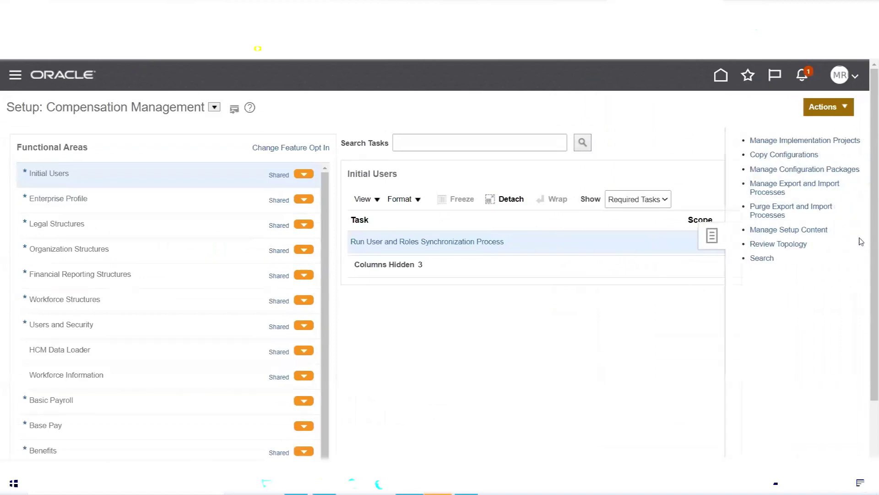
left_click(784, 140)
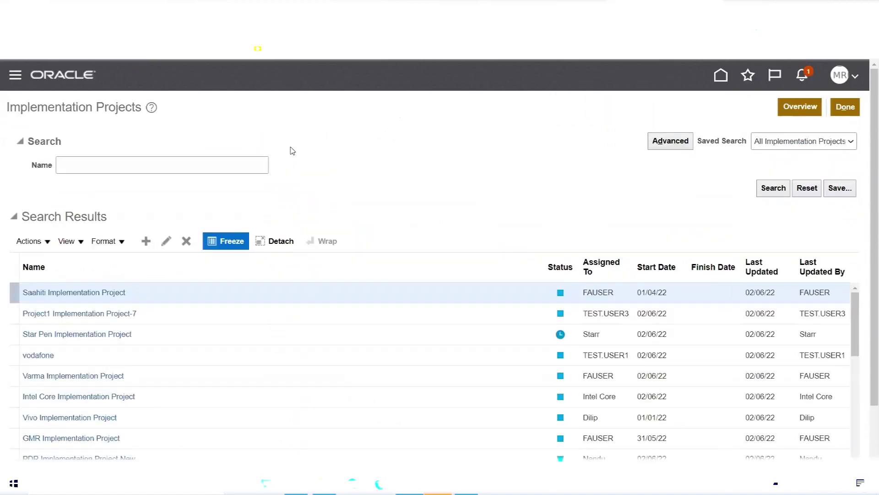
- Create a new implementation project from the Search Results toolbar
left_click(146, 241)
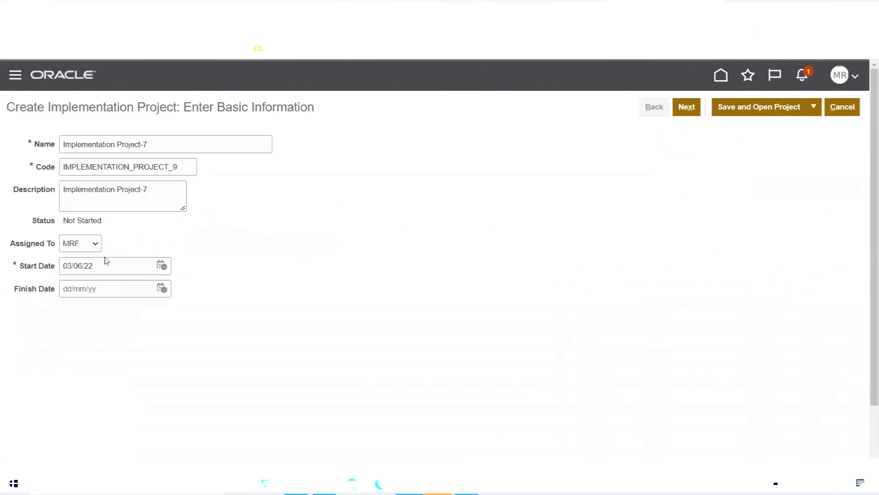
- Rename the project to 'MRF Implementation Project' so its code becomes MRF_IMPLEMENTATION_PROJECT
left_click(65, 143)
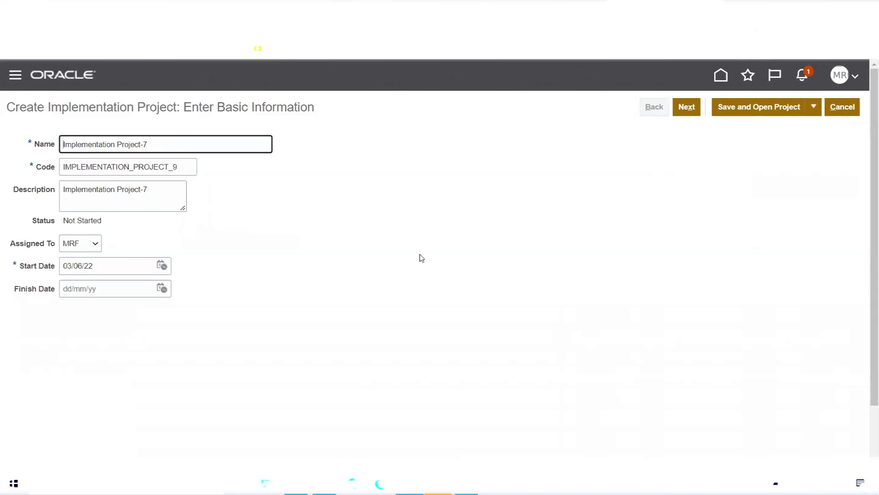
type("MRF")
left_click(185, 146)
key("BackSpace")
left_click(236, 172)
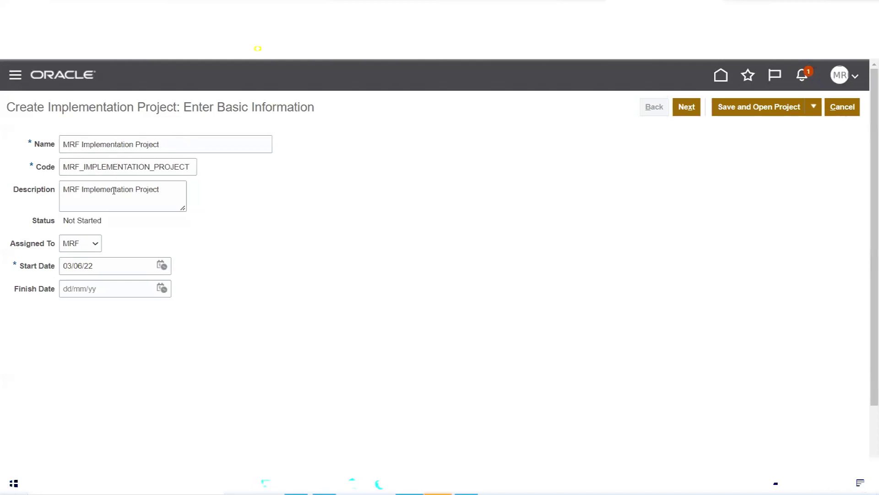
triple_click(76, 217)
left_click(108, 231)
- Search for a user by user ID and assign the first match to the project
left_click(94, 245)
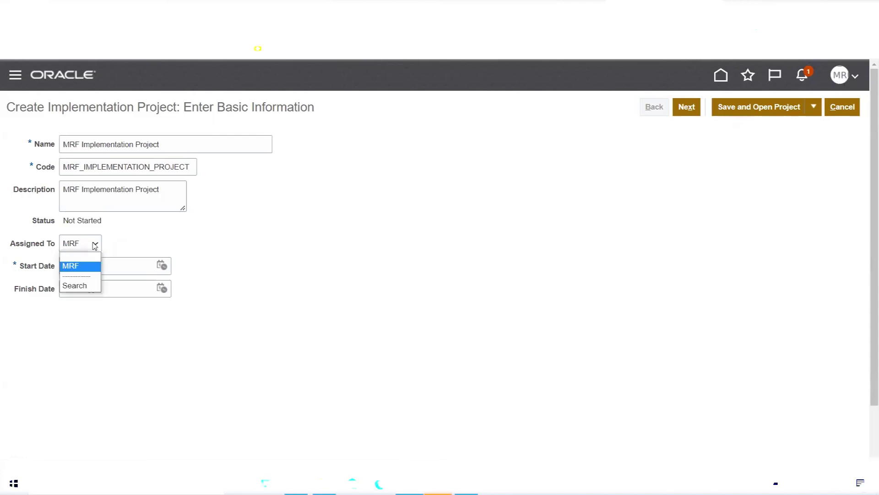
left_click(78, 285)
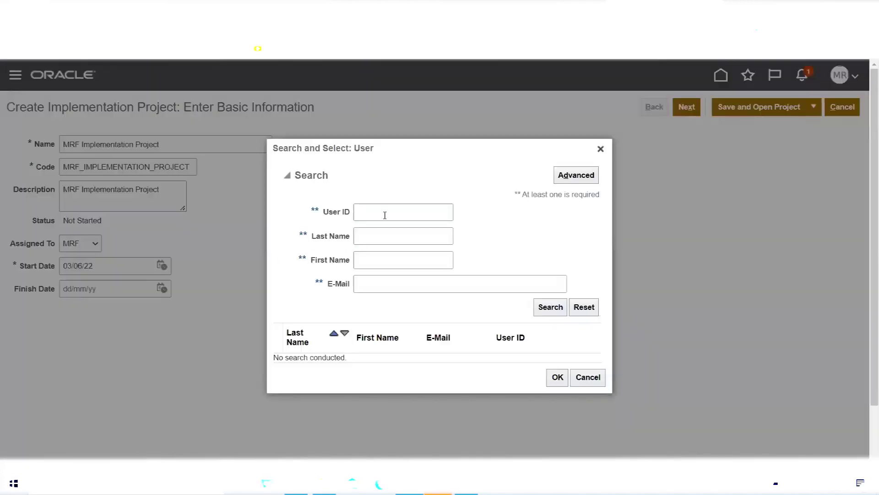
left_click(384, 215)
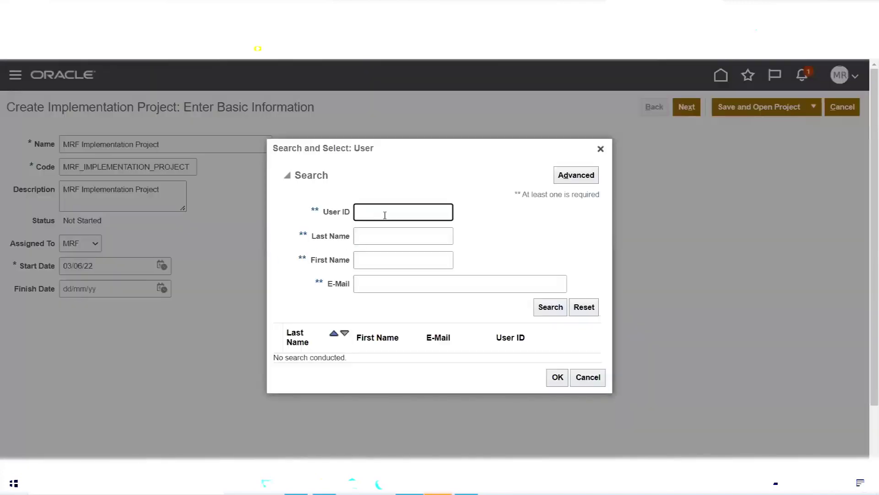
type("ERPTREE")
left_click(552, 308)
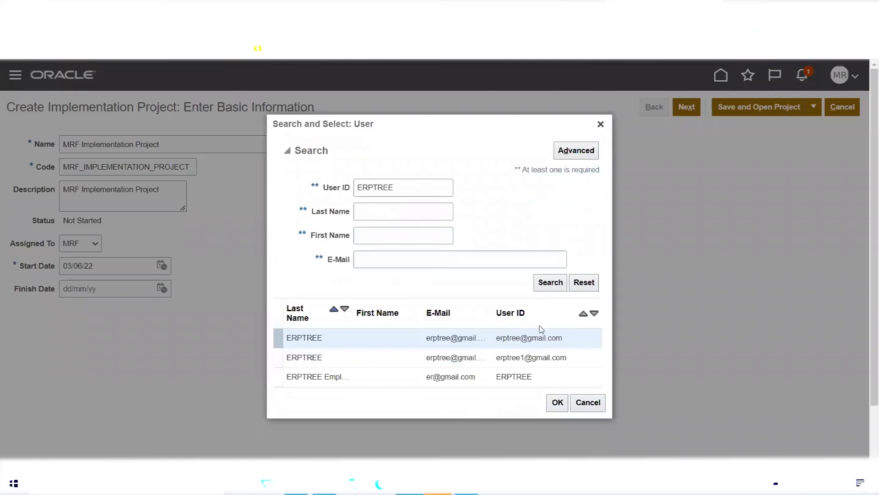
left_click(326, 338)
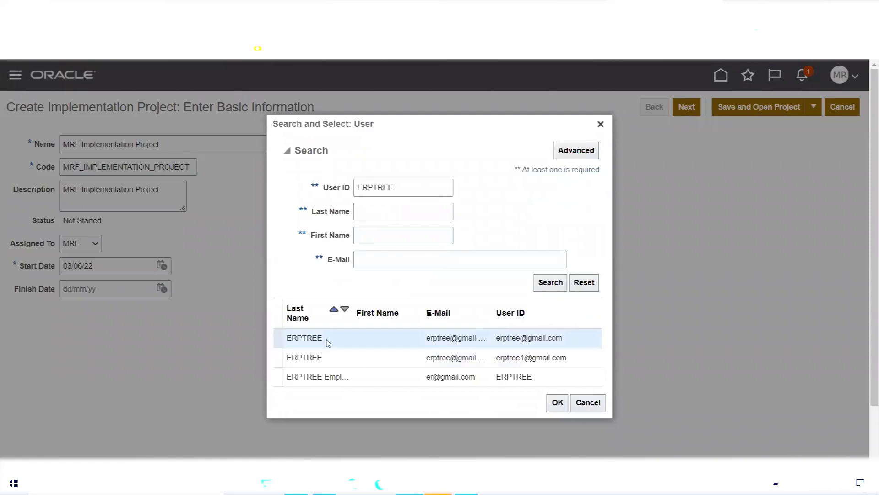
left_click(558, 403)
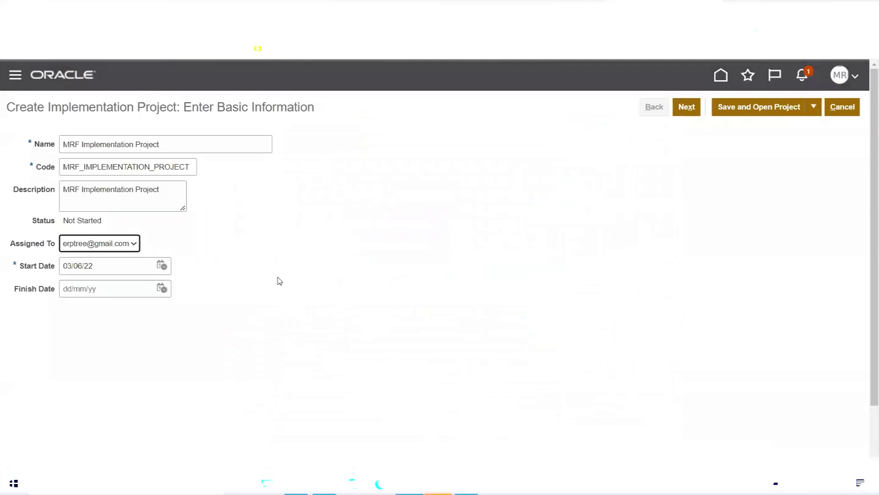
- Reassign the project to a different user found by another user ID search
left_click(114, 245)
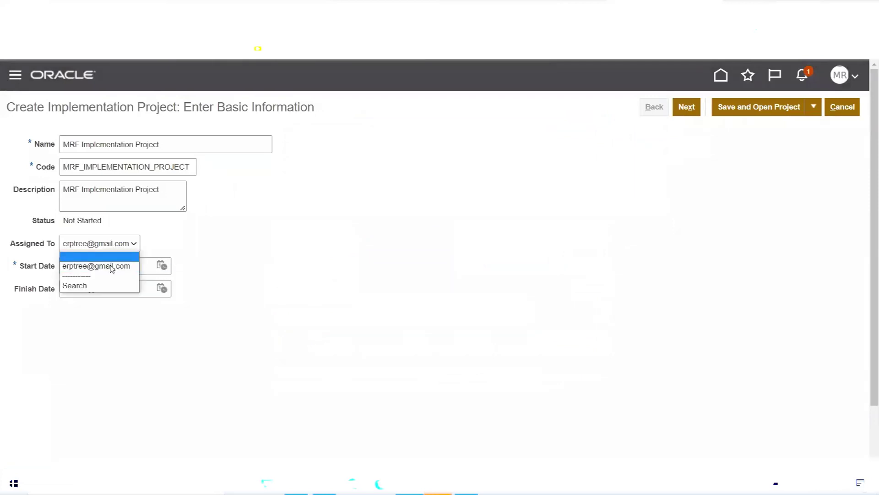
left_click(105, 285)
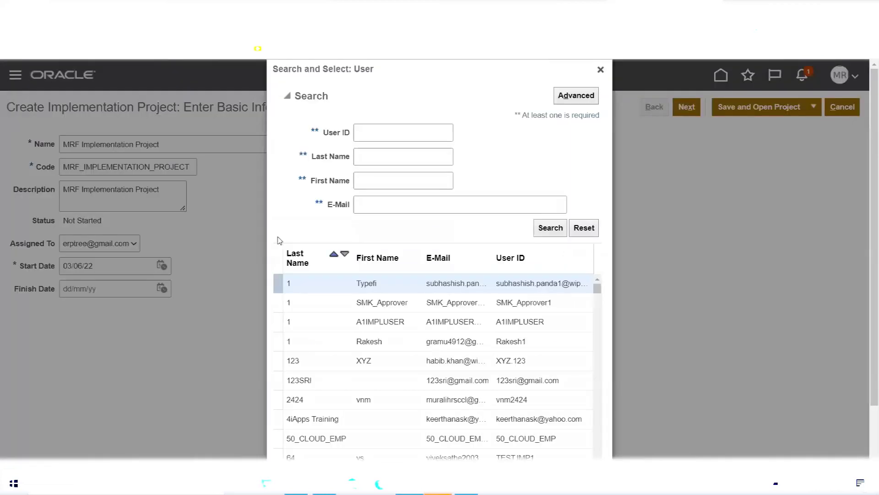
left_click(401, 129)
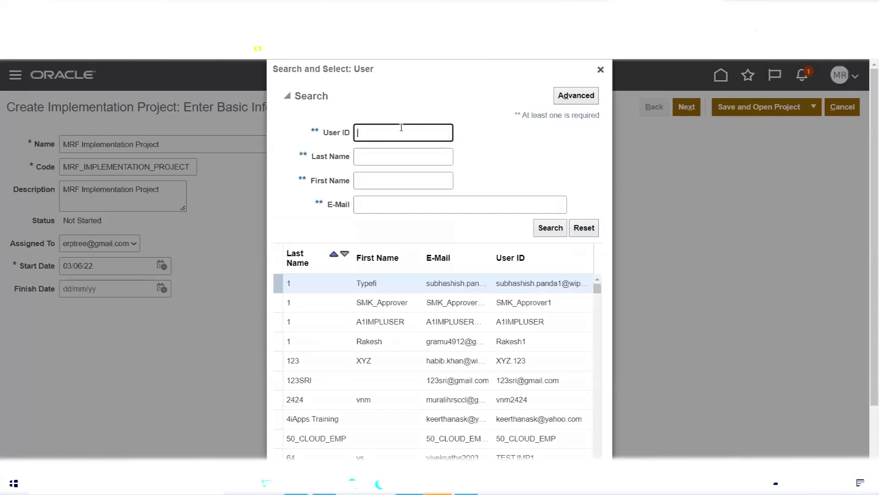
type("MRF")
left_click(545, 231)
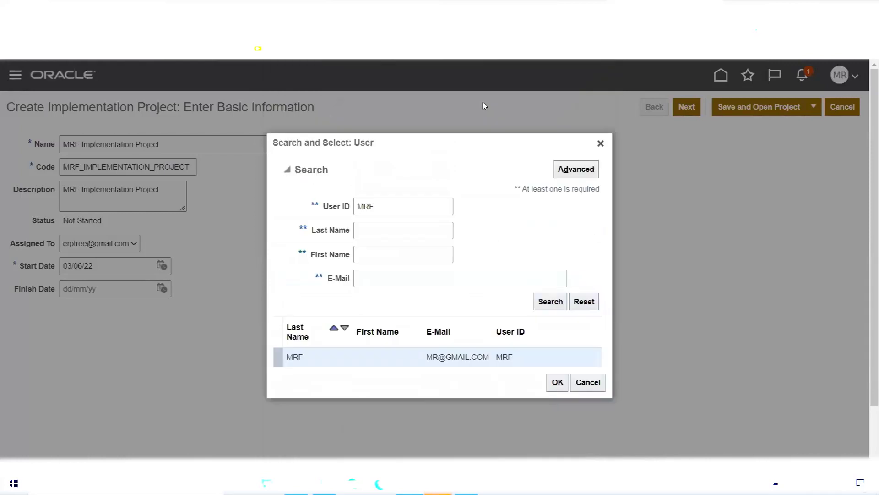
left_click(556, 383)
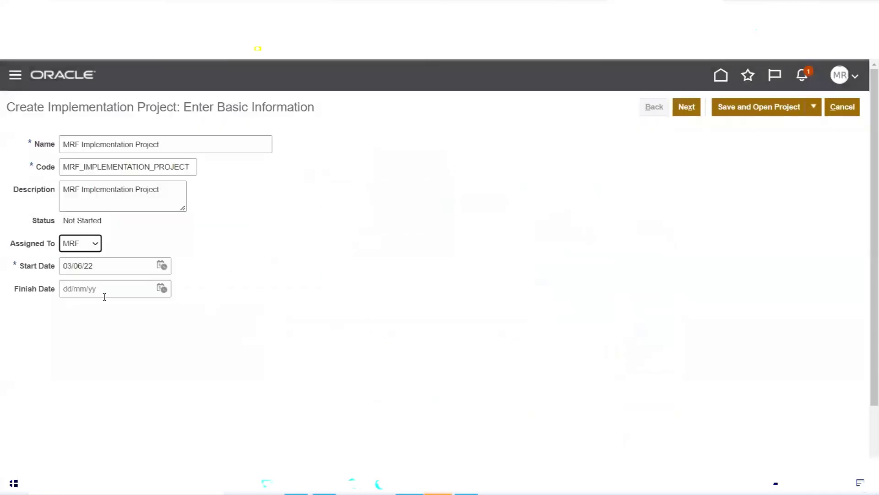
- Set the project's finish date to 10/06/22 using the June 2022 calendar
left_click_drag(18, 270, 57, 276)
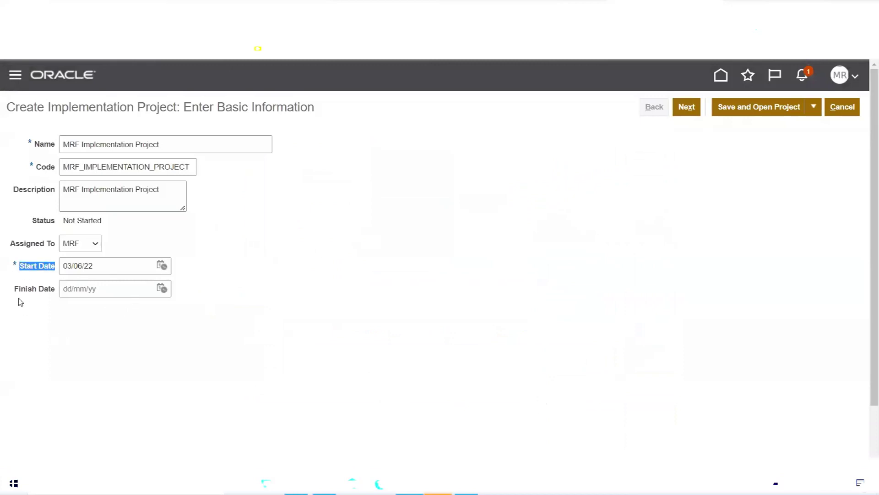
left_click(162, 288)
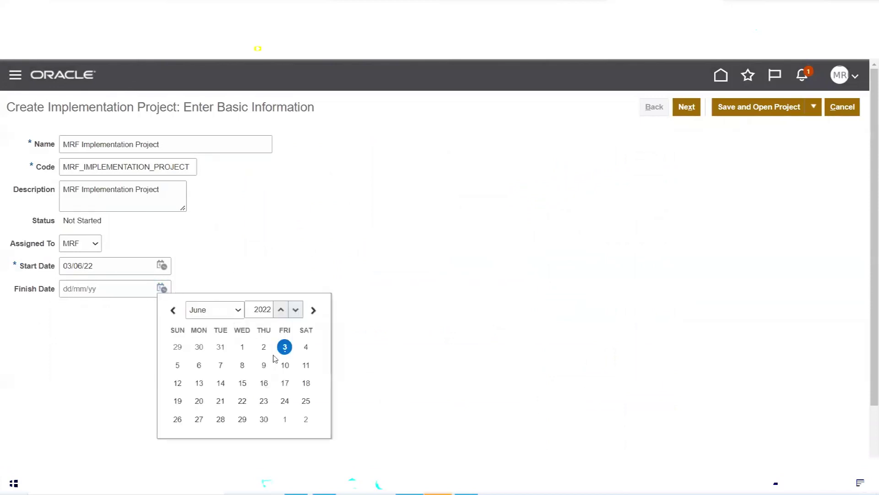
left_click(284, 365)
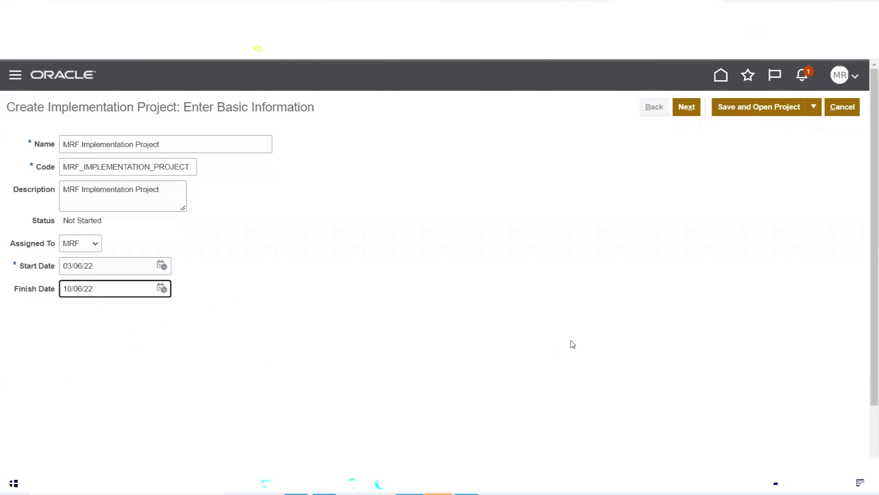
- Advance to Select Offerings to Implement and browse the offerings list
left_click(686, 108)
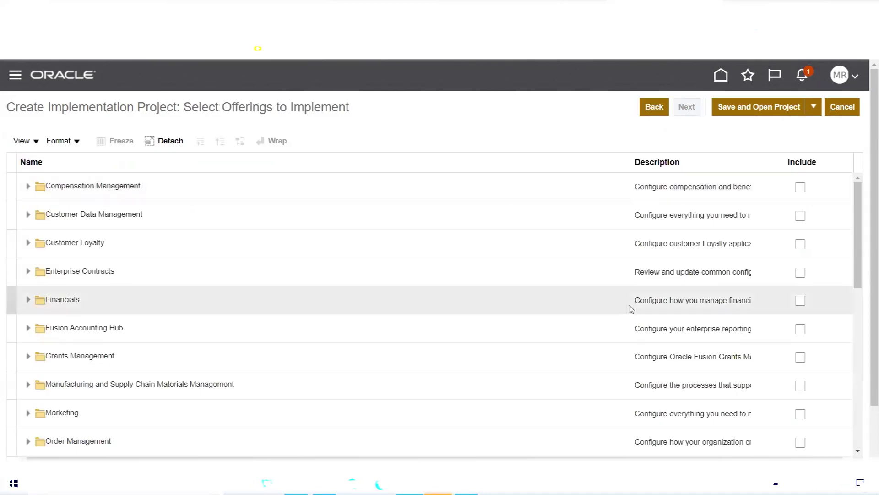
scroll(91, 208, "down", 6)
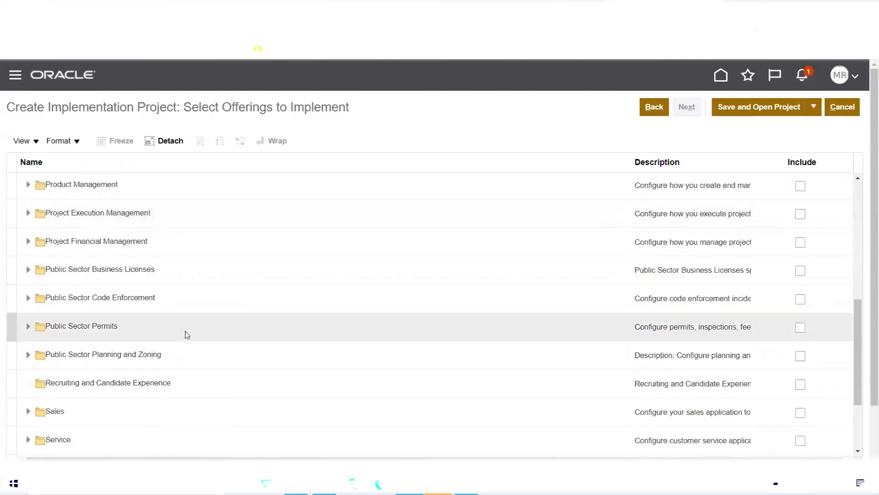
scroll(187, 334, "down", 4)
scroll(186, 334, "up", 10)
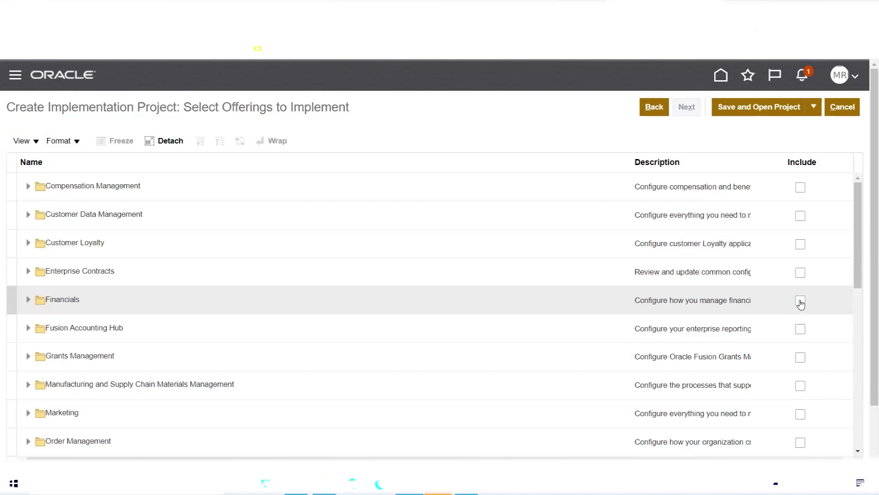
- Include Financials plus Supplier Invoice Processing, Expenses, Fixed Assets and Customer Invoice Processing
left_click(801, 302)
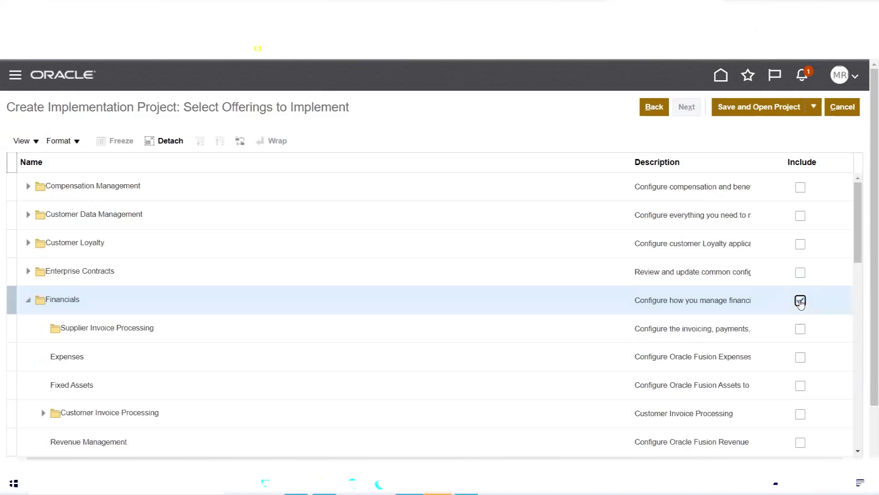
left_click_drag(857, 221, 859, 249)
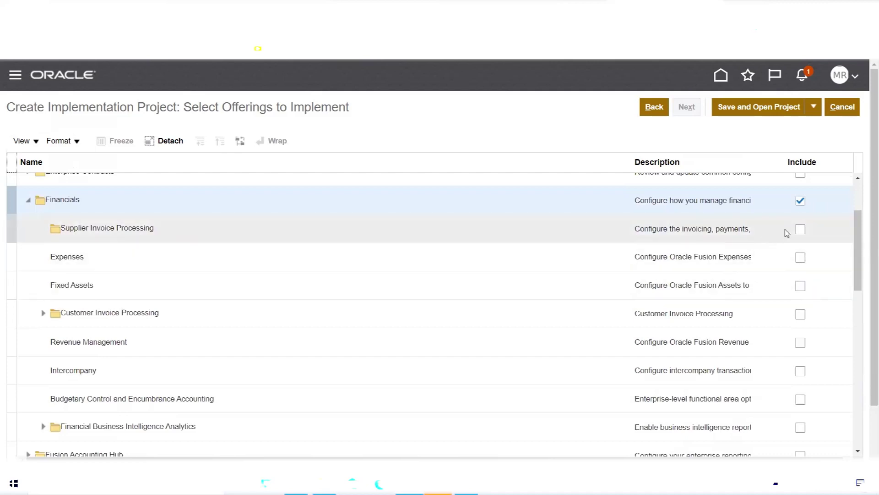
left_click(801, 230)
left_click(801, 231)
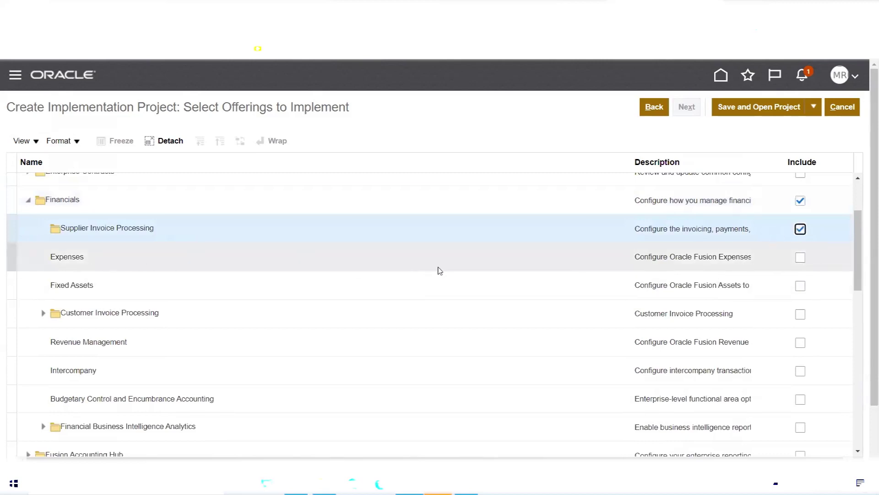
left_click(800, 258)
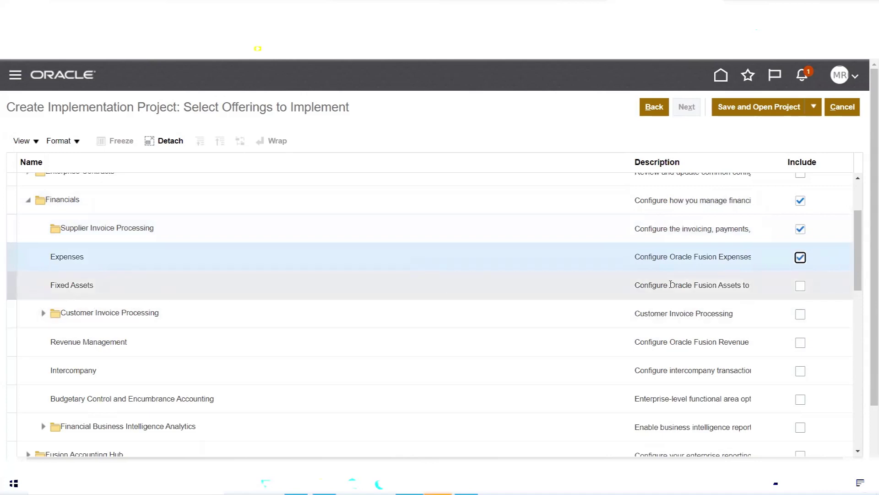
left_click(800, 286)
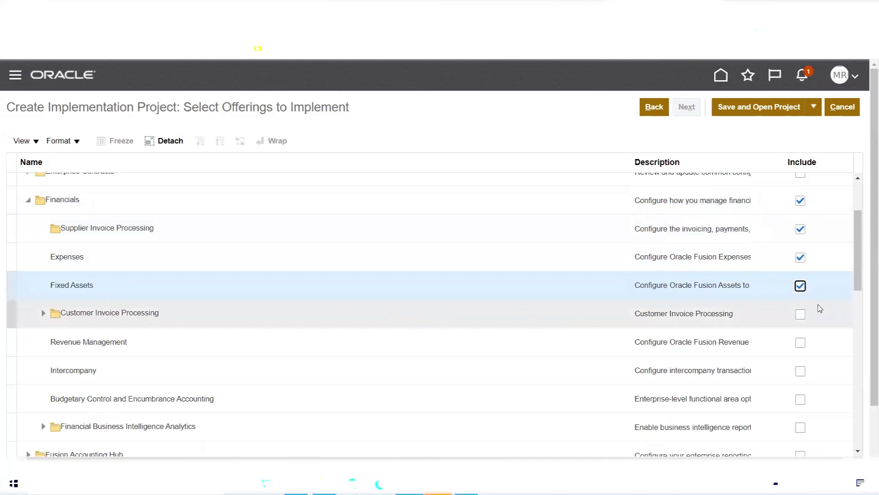
left_click(801, 314)
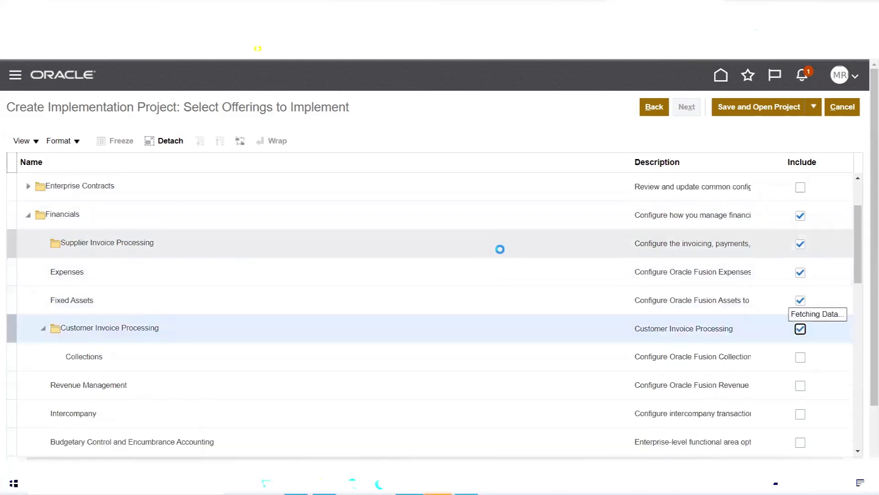
- Include Collections, Revenue Management, Intercompany, Budgetary Control and Financial Business Intelligence Analytics
scroll(500, 252, "down", 2)
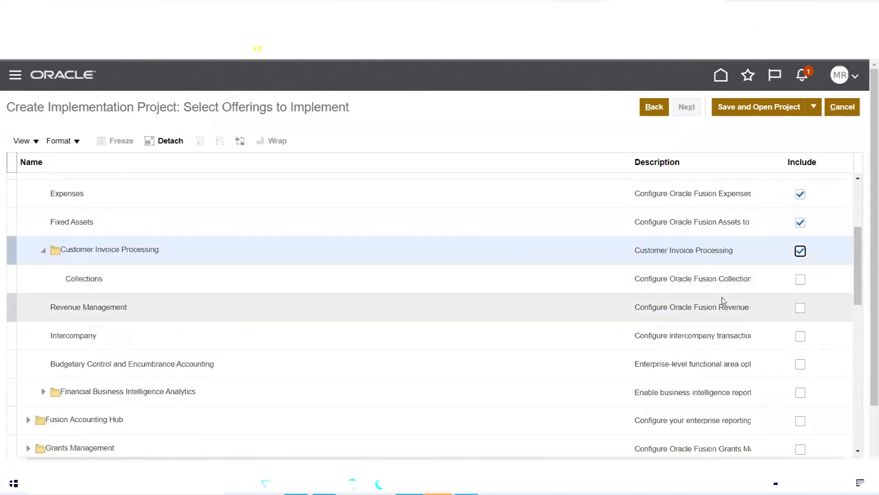
left_click(801, 281)
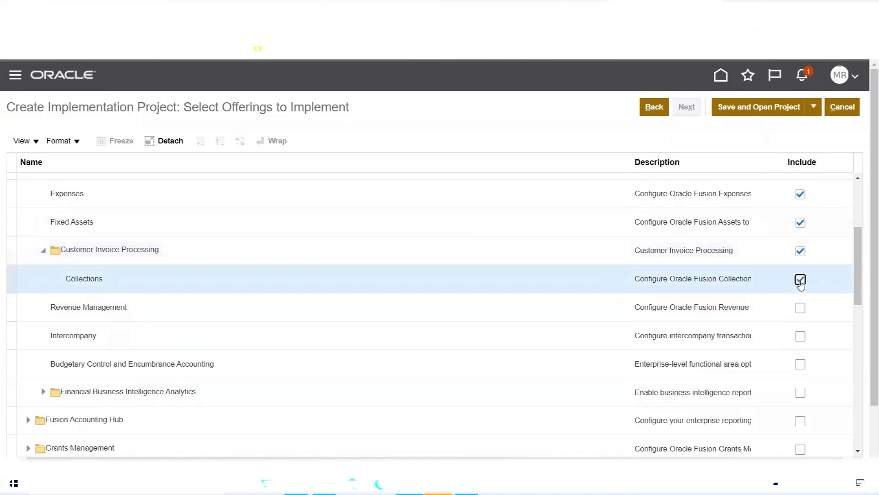
left_click(800, 309)
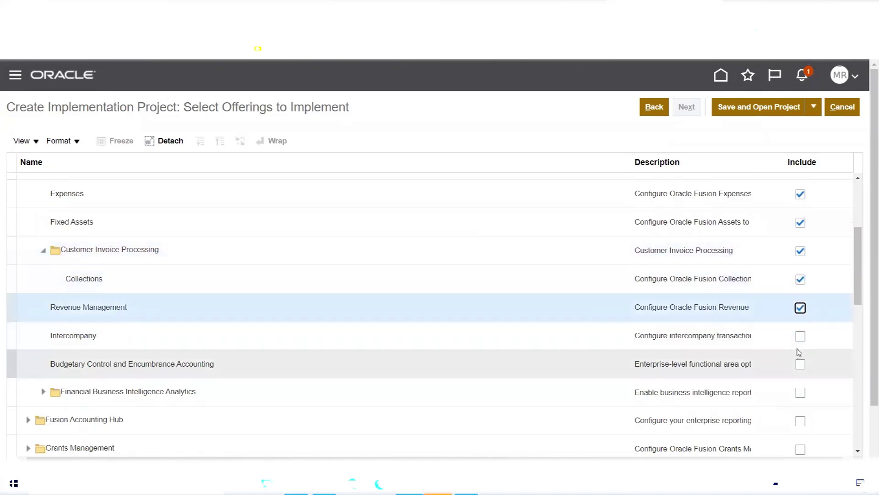
left_click(801, 337)
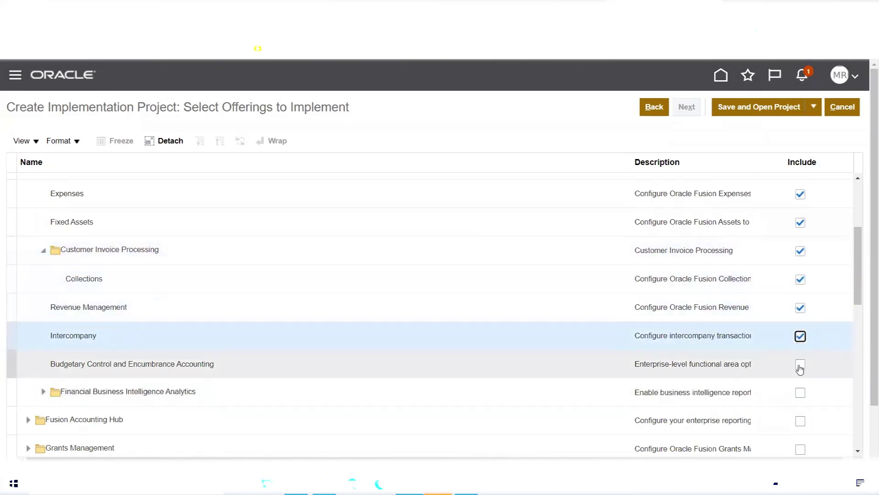
left_click(801, 365)
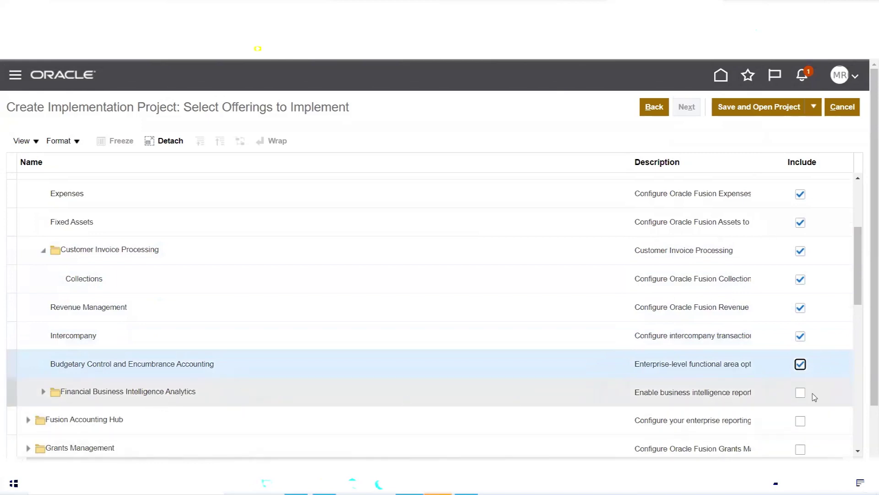
left_click(800, 395)
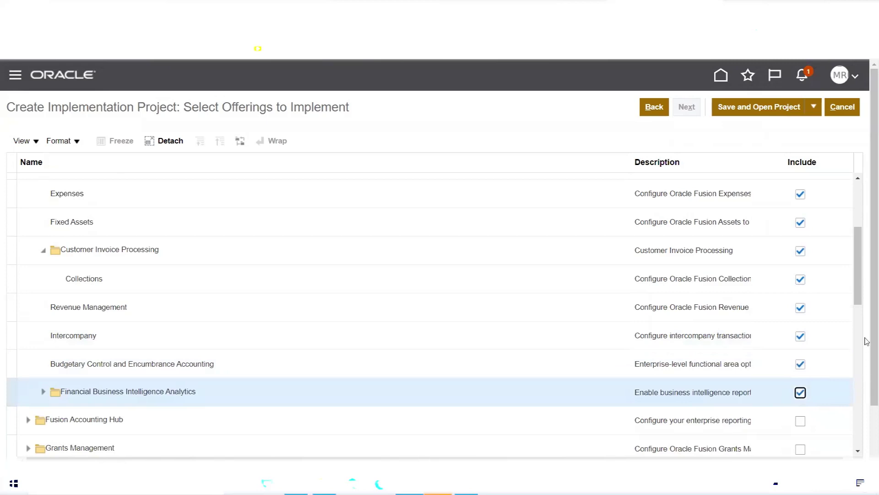
- Include the Profitability, Fixed Assets, General Ledger, Accounts Payable and Employee Expenses BI Analytics options
left_click_drag(858, 252, 858, 300)
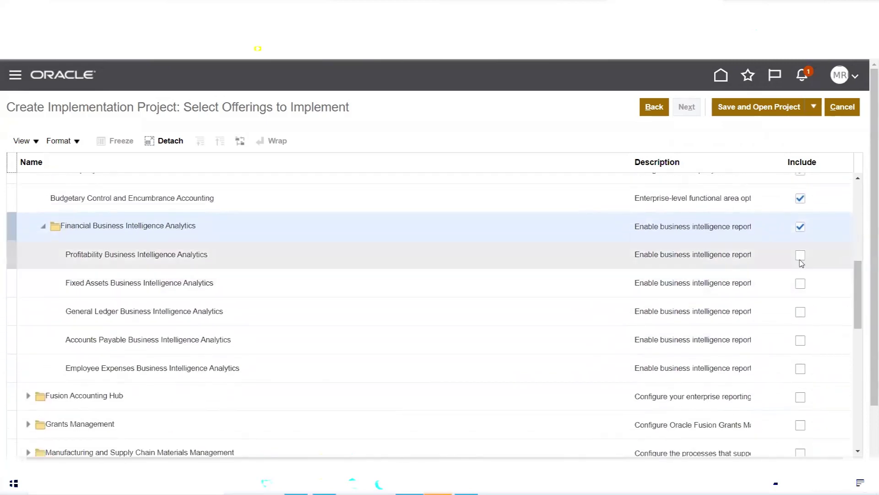
left_click(800, 255)
left_click(800, 283)
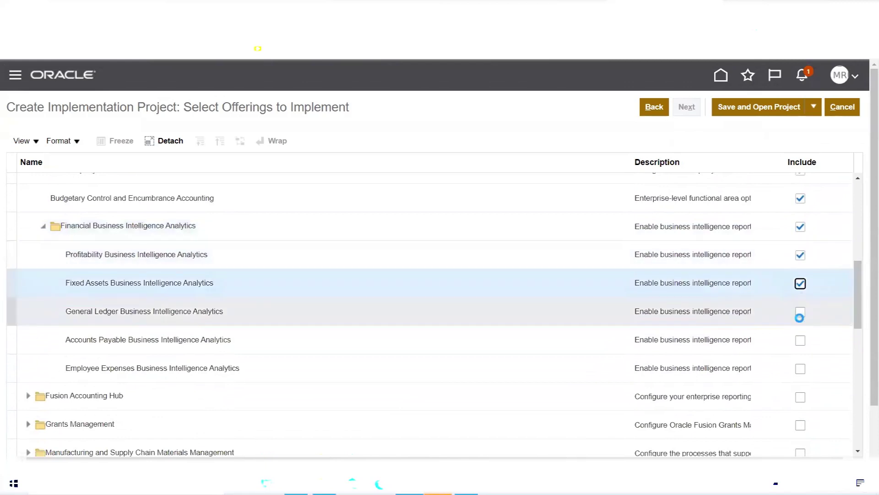
left_click(800, 312)
left_click(801, 341)
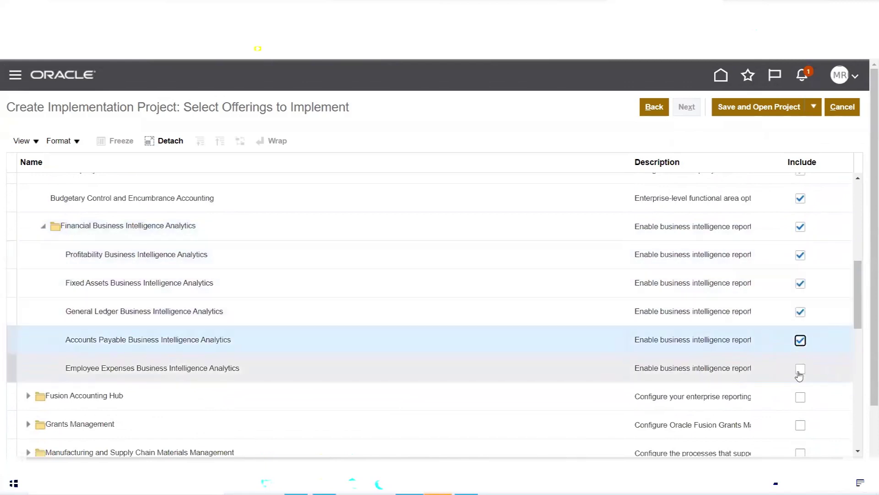
left_click(800, 370)
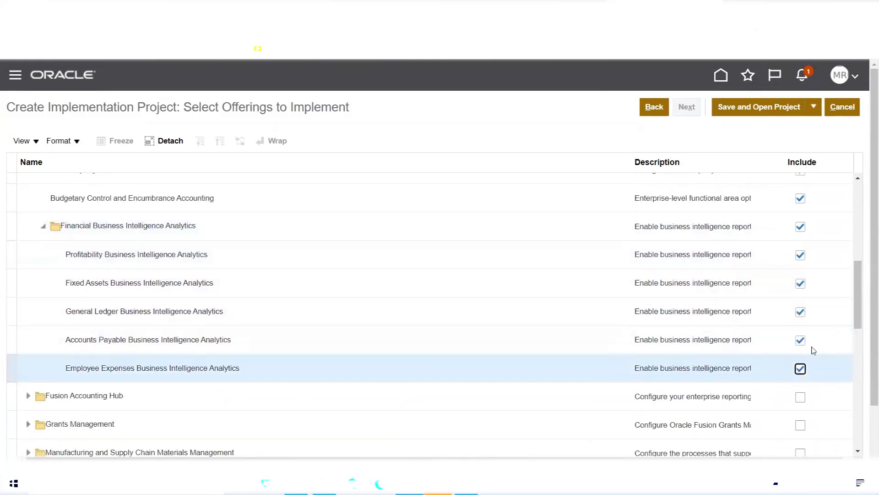
left_click_drag(859, 320, 856, 262)
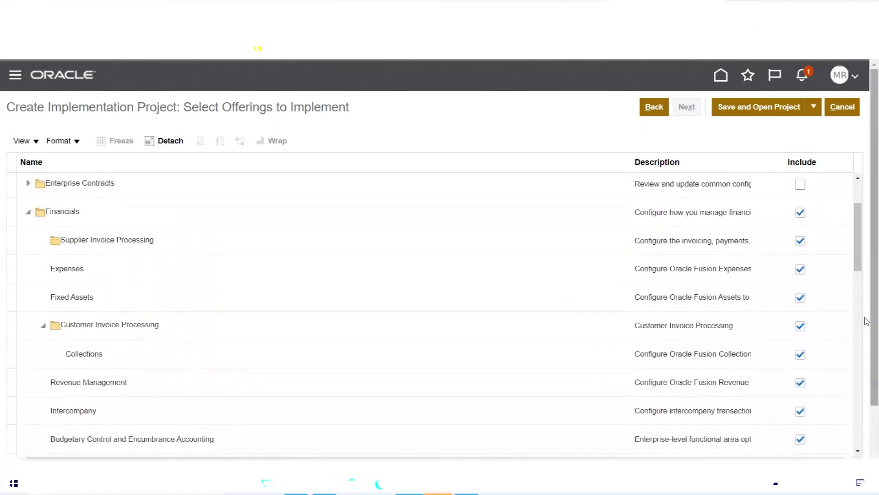
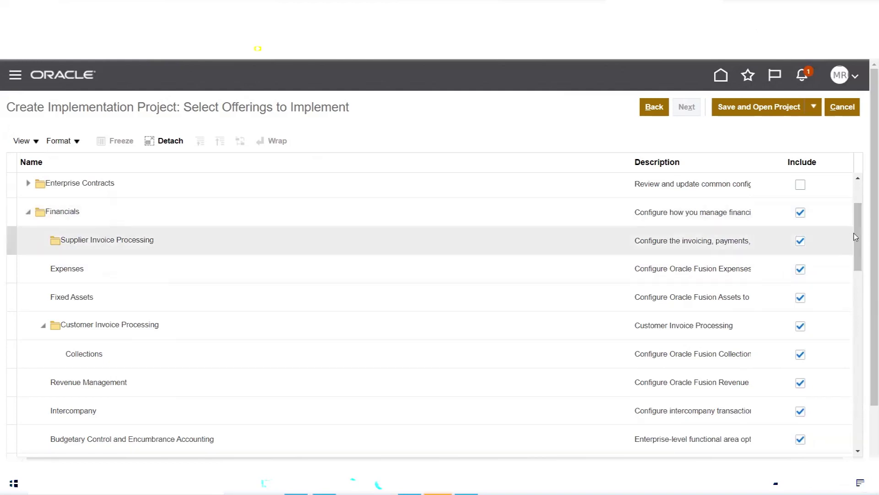
- Save and open the MRF Implementation Project, showing its Financials task list dated 03/06/22–10/06/22
left_click_drag(858, 248, 859, 244)
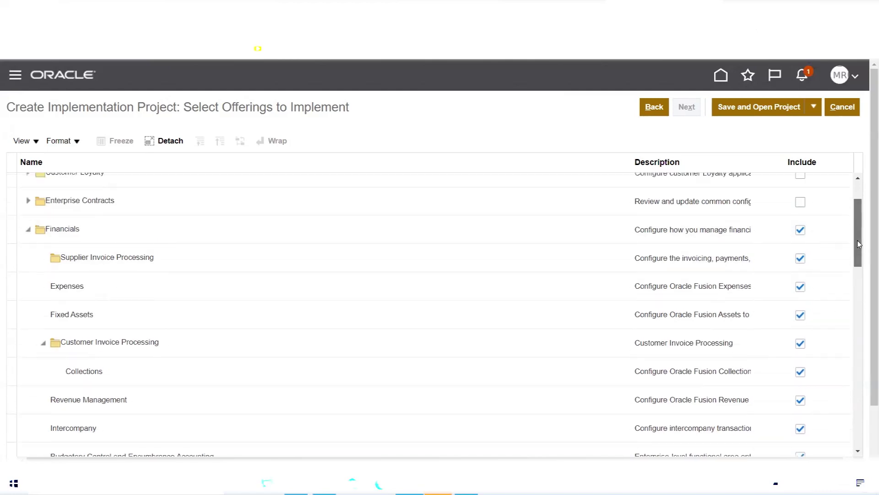
left_click_drag(859, 245, 860, 234)
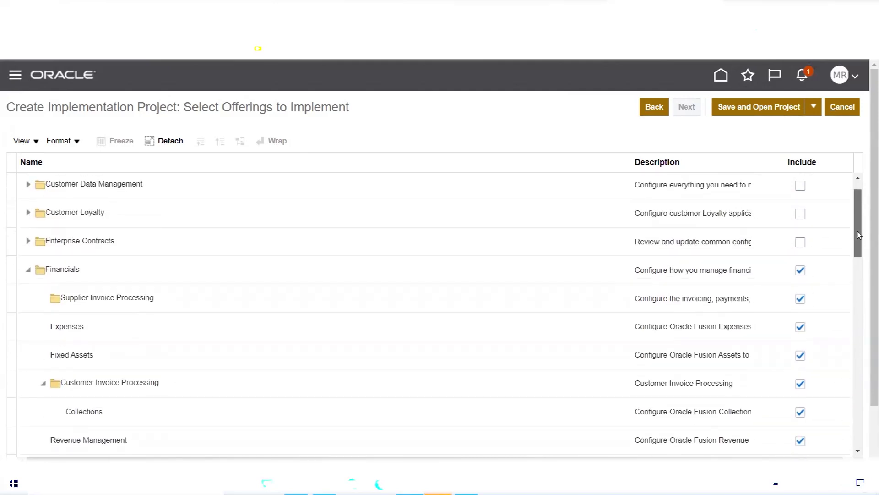
left_click_drag(860, 235, 860, 250)
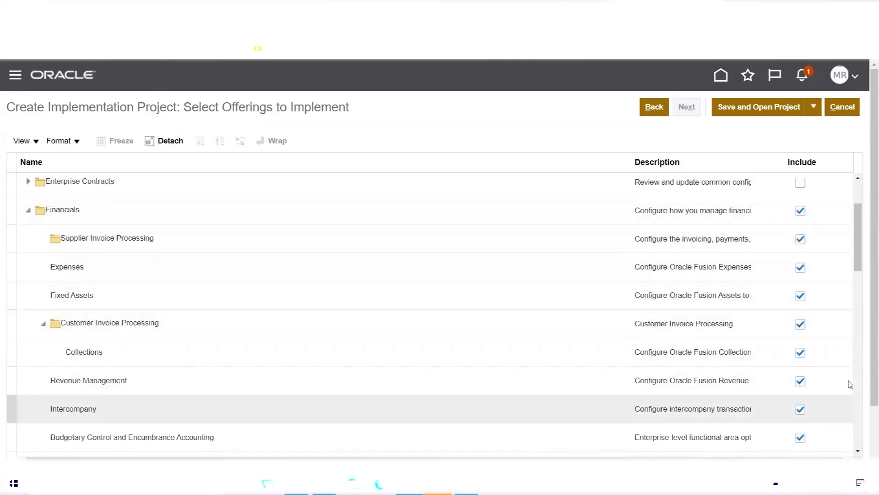
left_click_drag(858, 264, 859, 232)
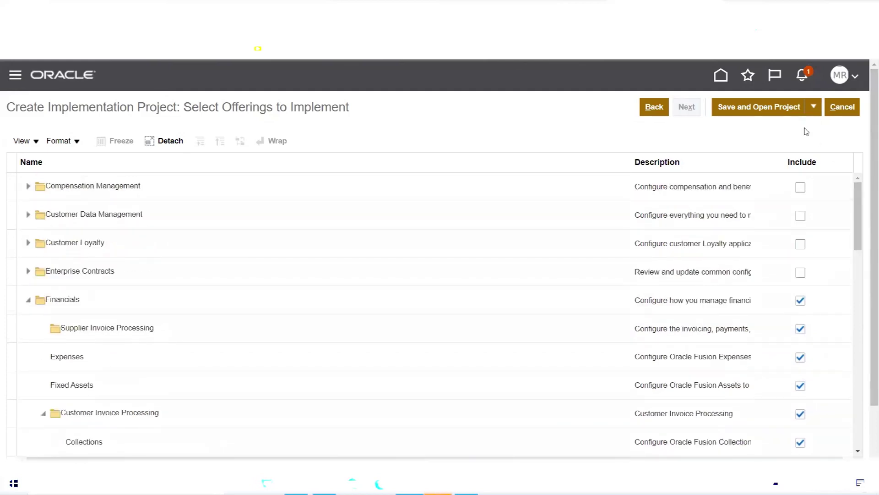
left_click(764, 108)
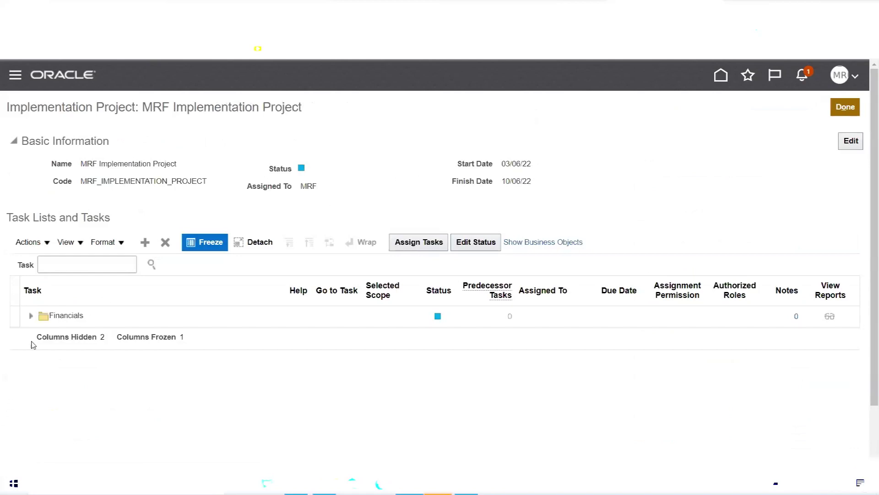
left_click(31, 316)
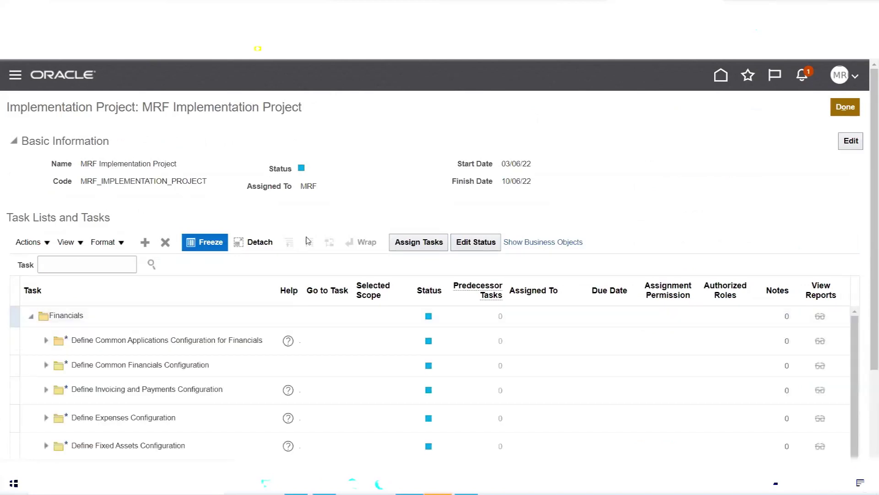
scroll(361, 215, "down", 3)
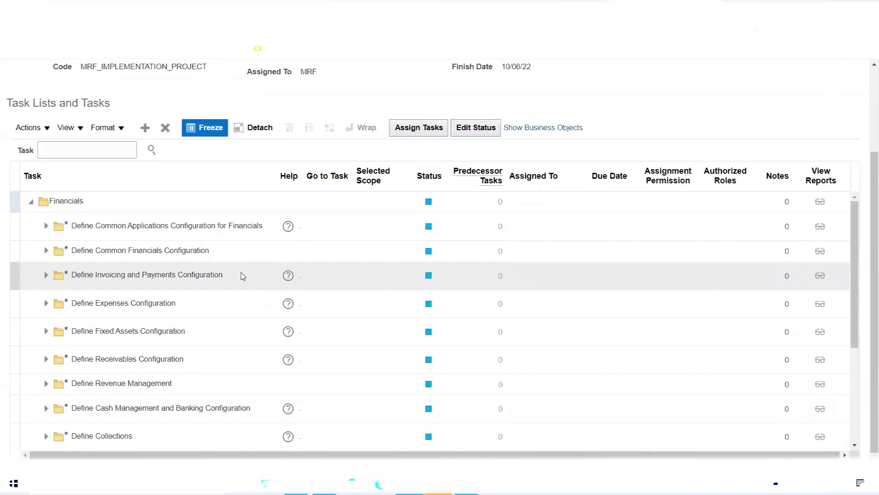
left_click(46, 276)
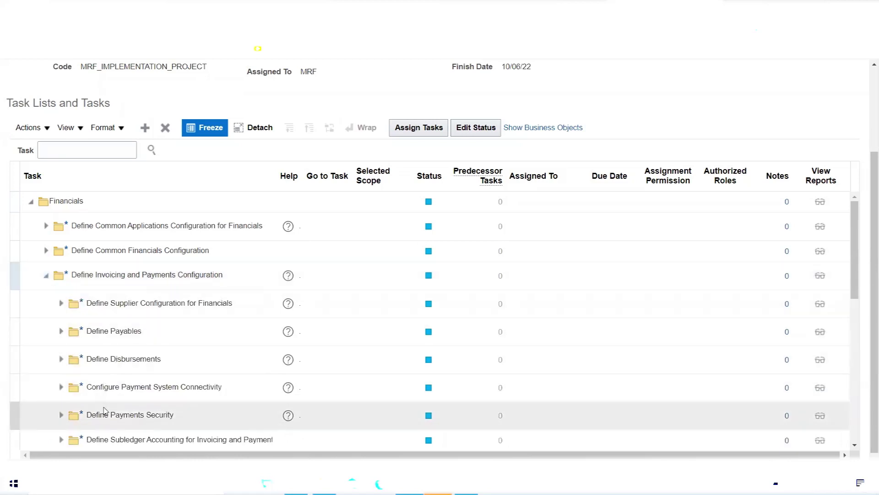
left_click(62, 305)
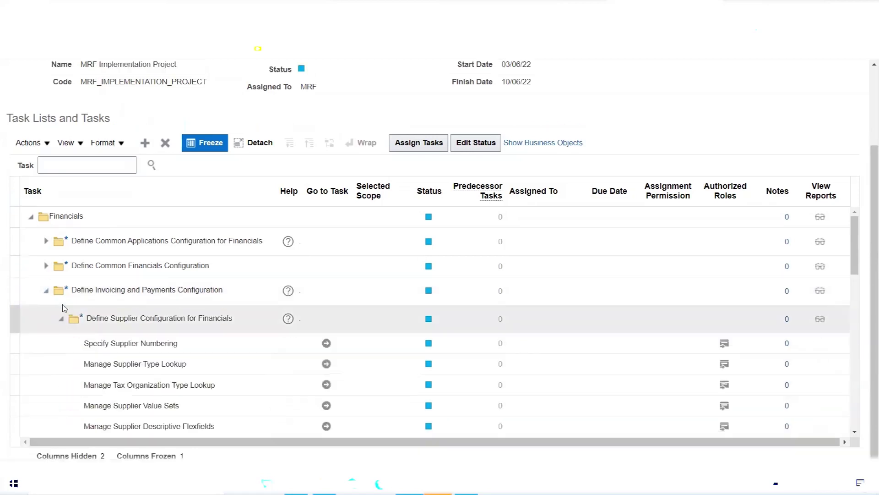
left_click(58, 321)
left_click(62, 331)
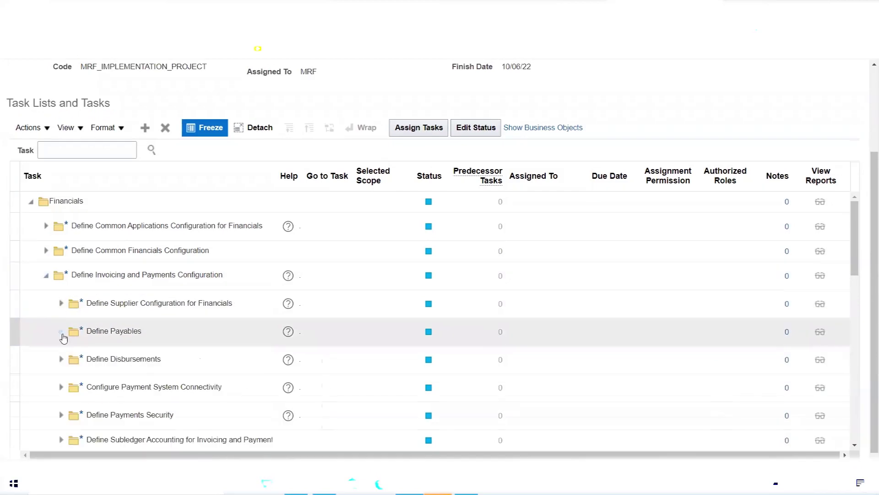
left_click(61, 333)
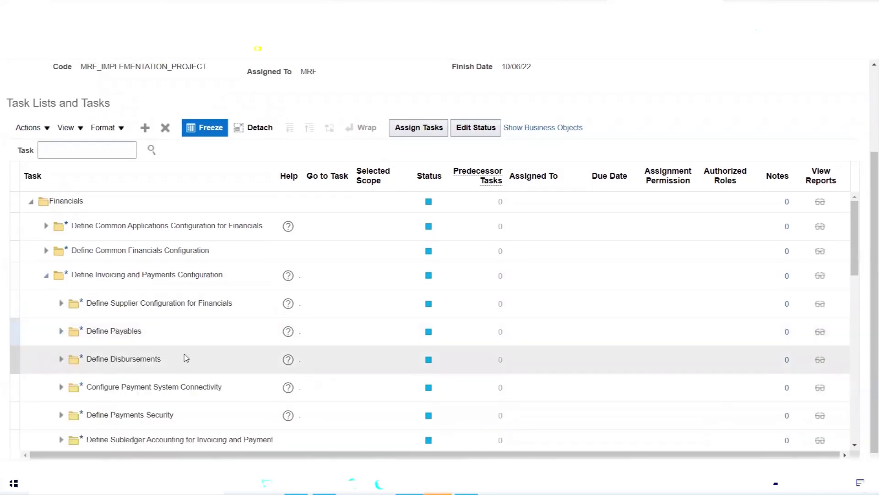
scroll(182, 358, "down", 3)
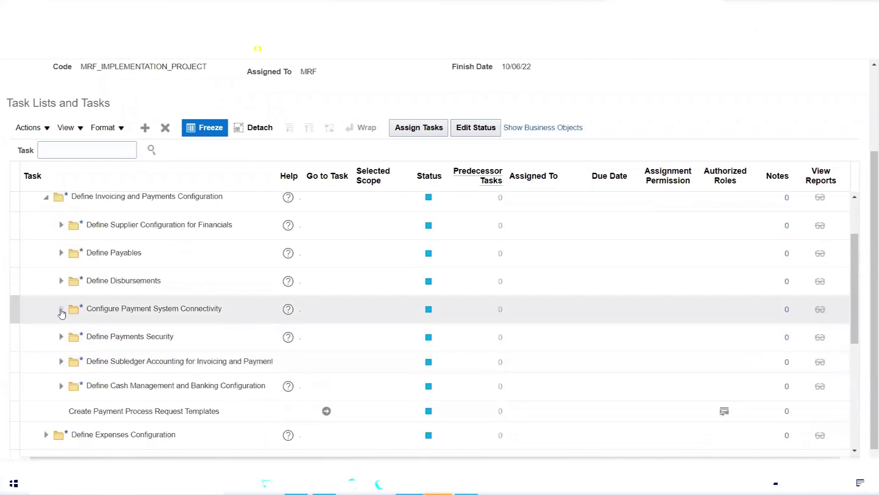
left_click(61, 310)
left_click(62, 310)
scroll(53, 330, "up", 5)
left_click(45, 333)
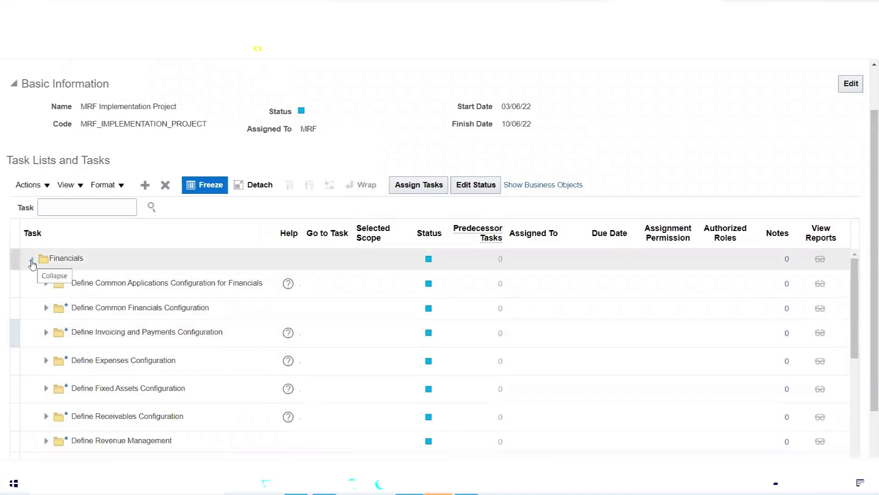
left_click(31, 261)
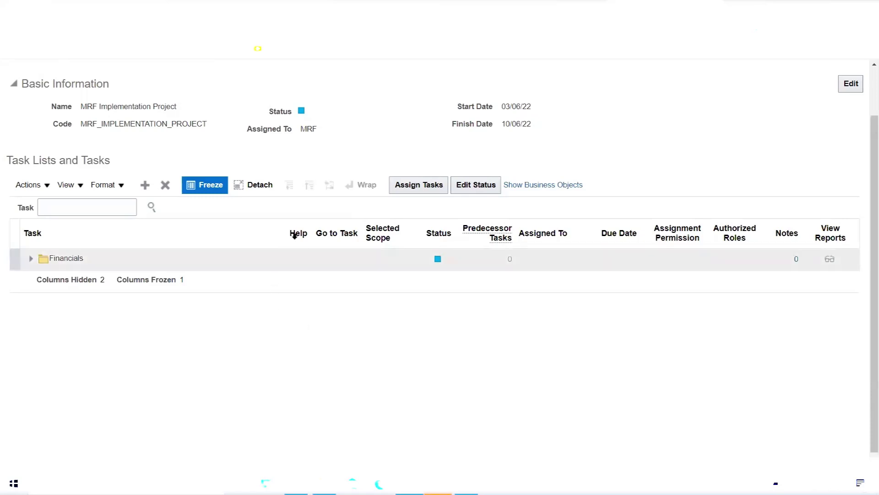
- Check today's date on the system calendar, then dismiss the clock flyout
scroll(368, 147, "up", 2)
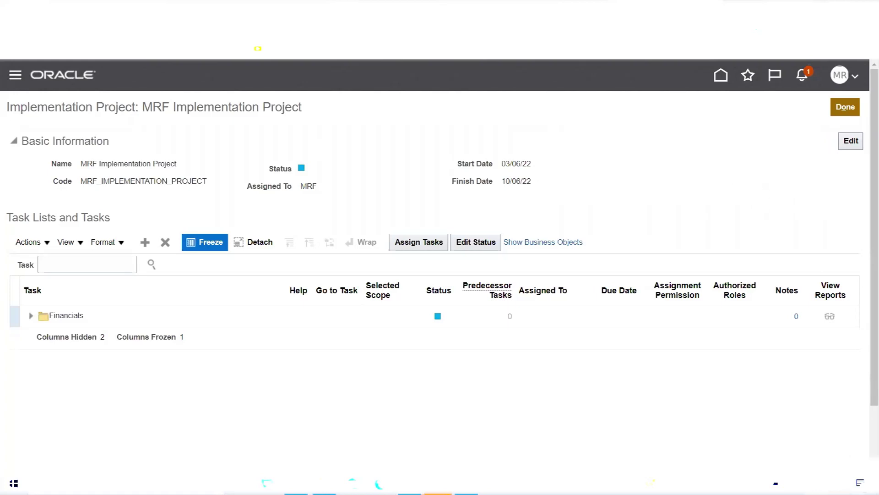
left_click(830, 483)
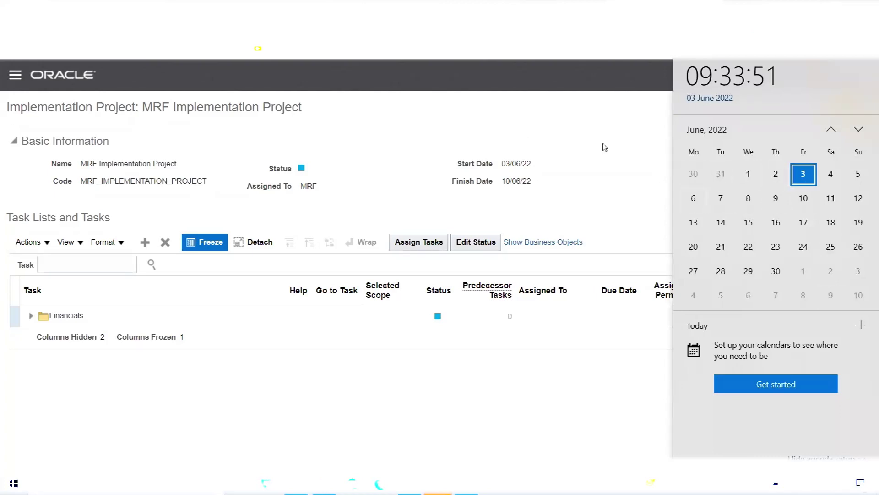
left_click(521, 105)
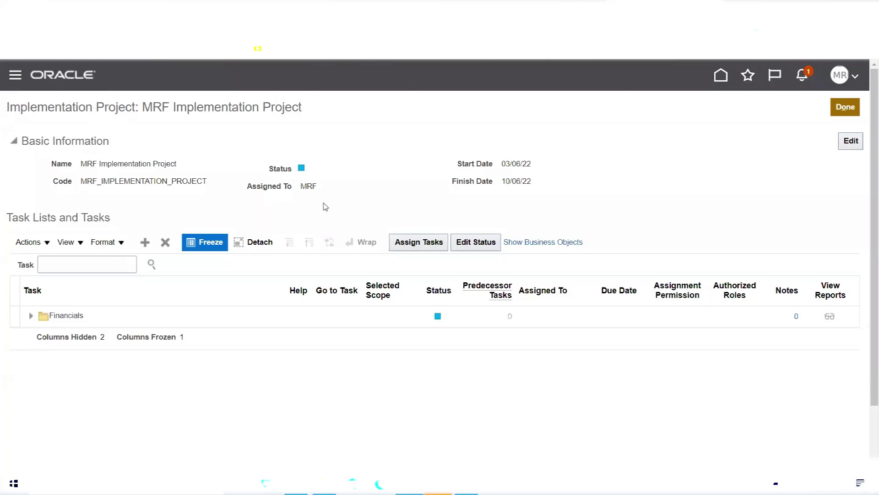
- Select the MRF value in the project's Assigned To field
double_click(307, 185)
left_click(367, 151)
double_click(305, 185)
left_click(308, 186)
left_click_drag(306, 186, 318, 203)
key("alt+Tab")
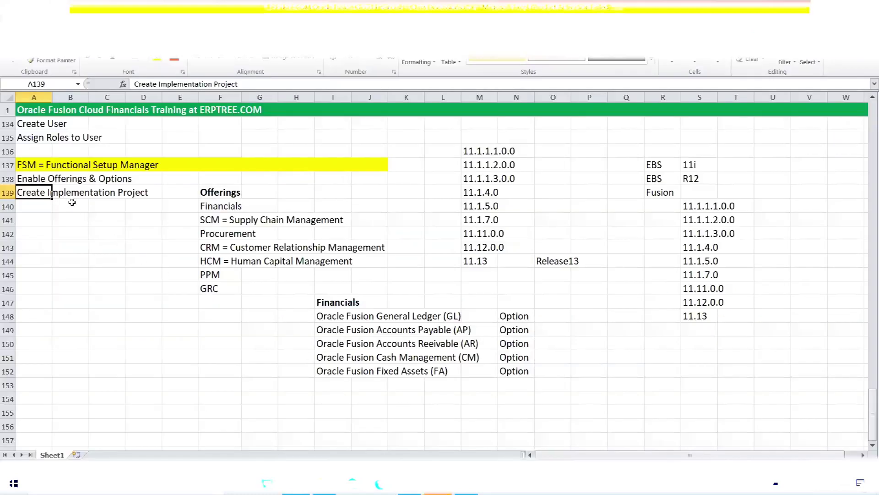
scroll(53, 192, "up", 1)
left_click_drag(33, 205, 174, 207)
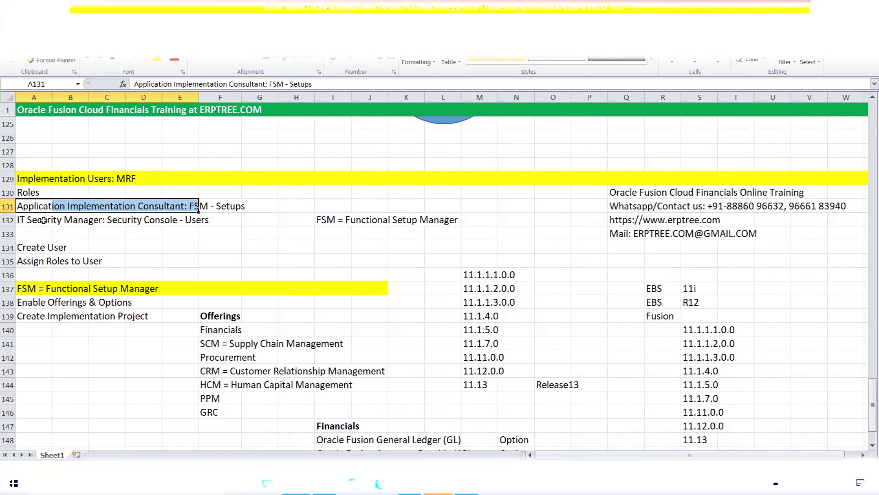
double_click(19, 207)
left_click_drag(18, 207, 184, 206)
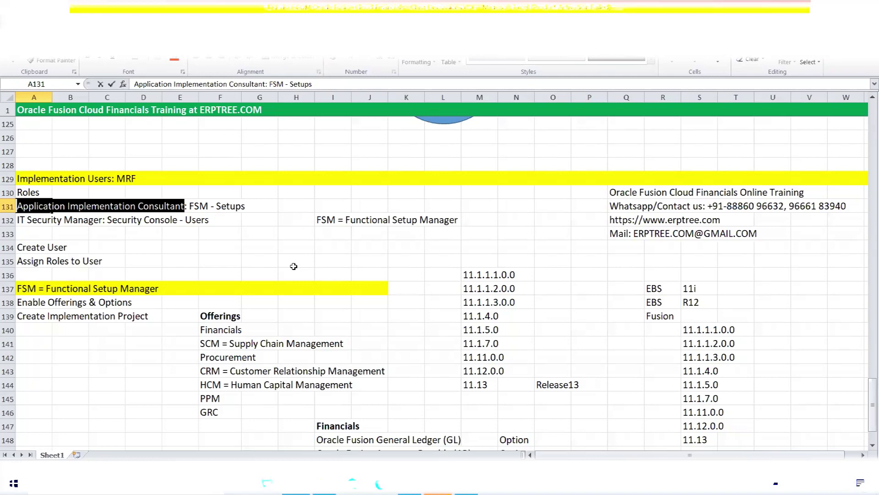
key("Escape")
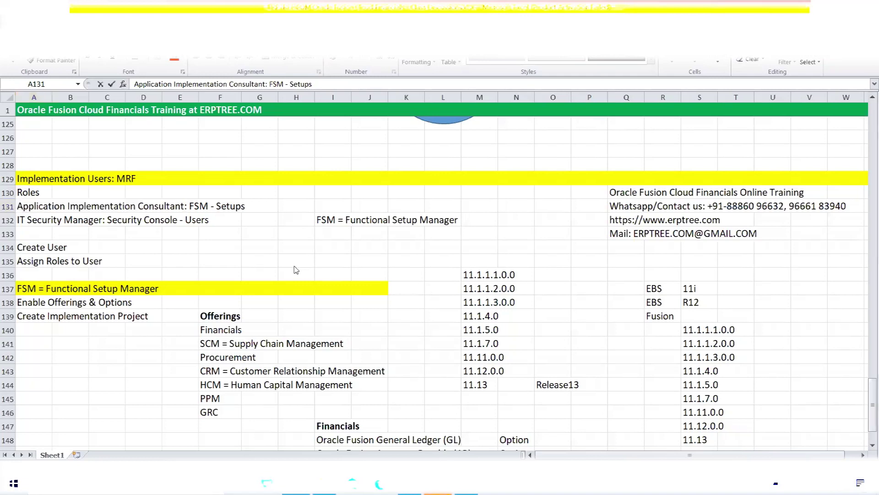
key("alt+Tab")
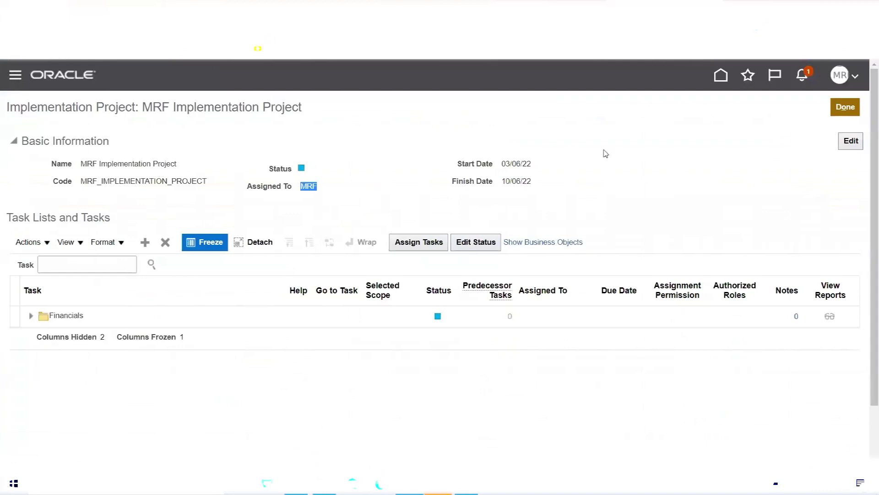
- Finish with the MRF project and confirm it appears in the Implementation Projects list
left_click(853, 109)
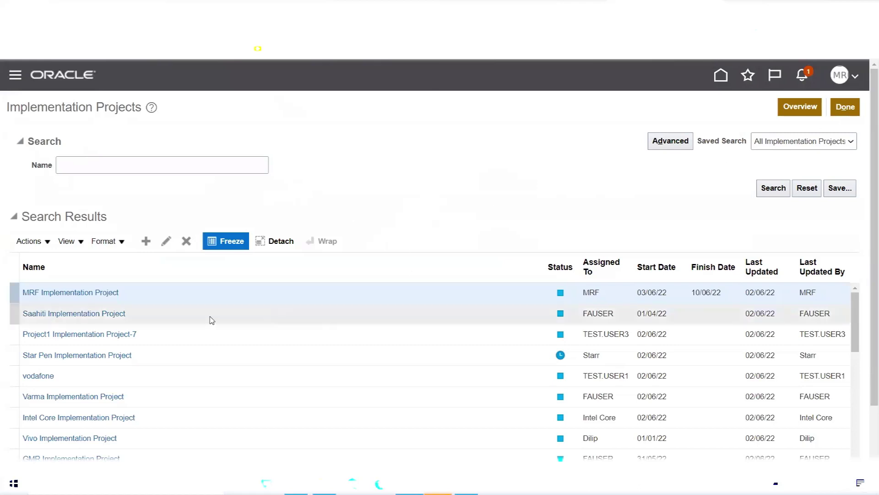
scroll(369, 257, "down", 2)
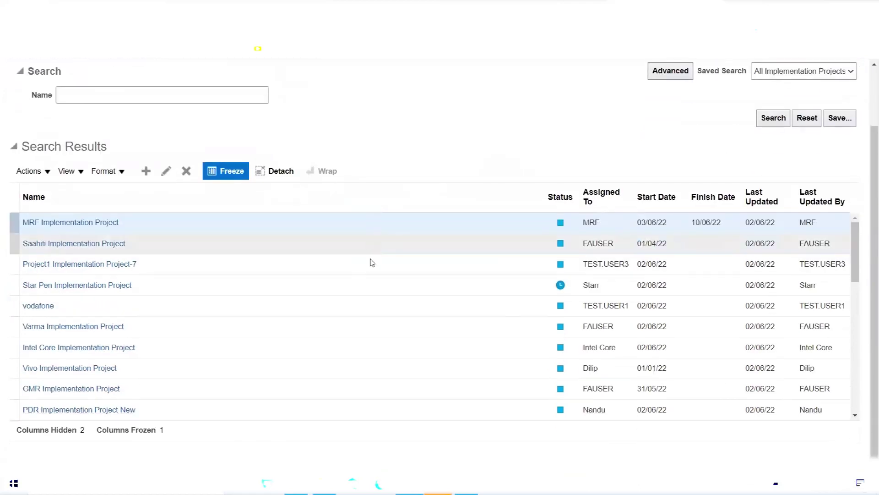
scroll(194, 272, "down", 2)
scroll(362, 270, "up", 3)
scroll(415, 234, "up", 2)
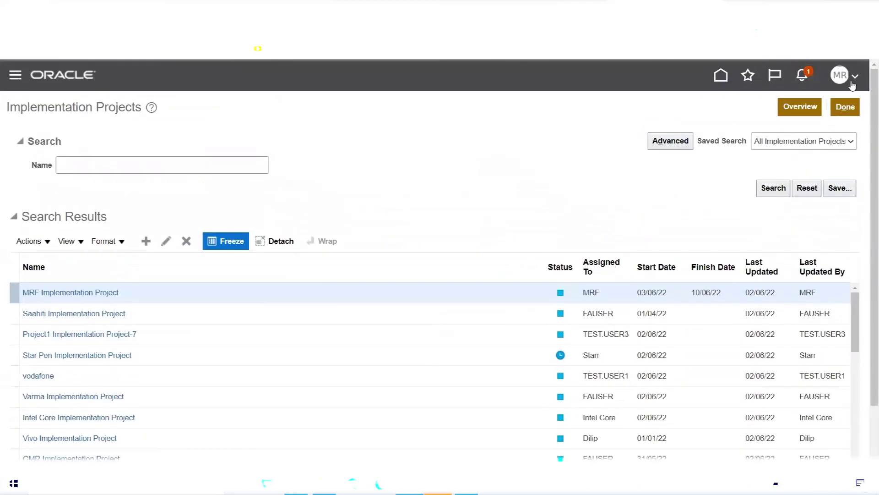
scroll(441, 367, "down", 2)
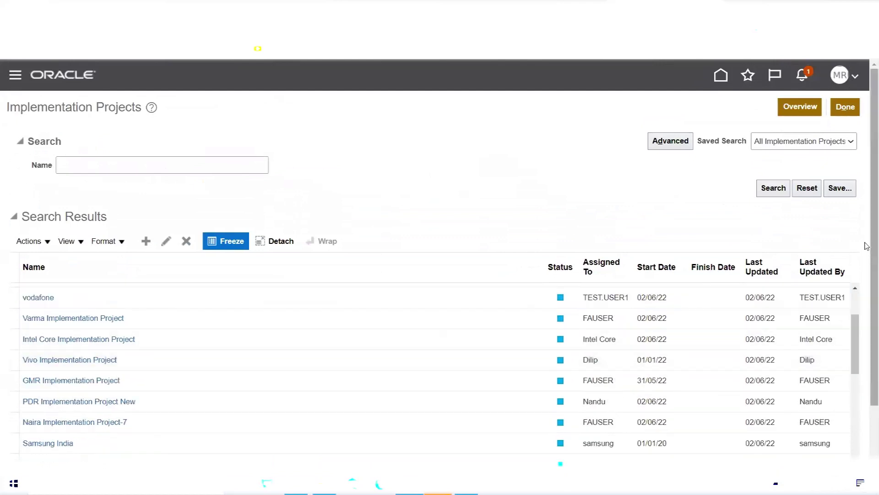
scroll(867, 204, "down", 2)
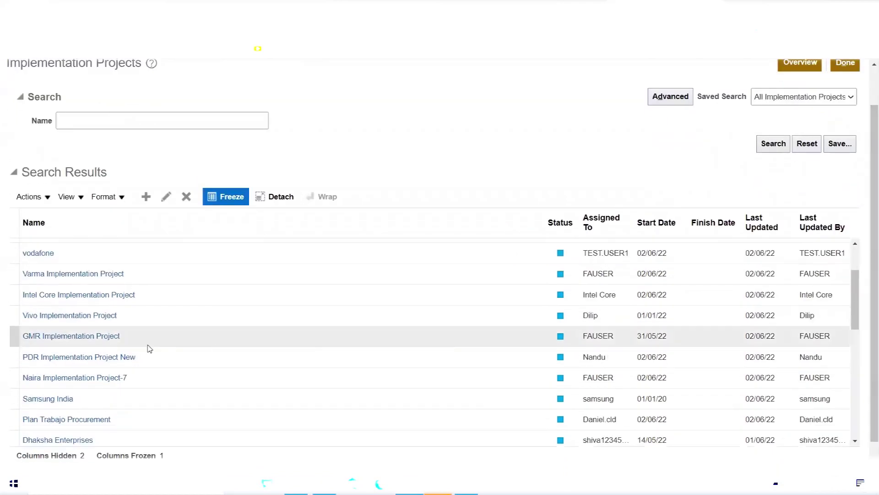
- Look into the GMR Implementation Project, then return to Setup: Compensation Management
left_click(88, 338)
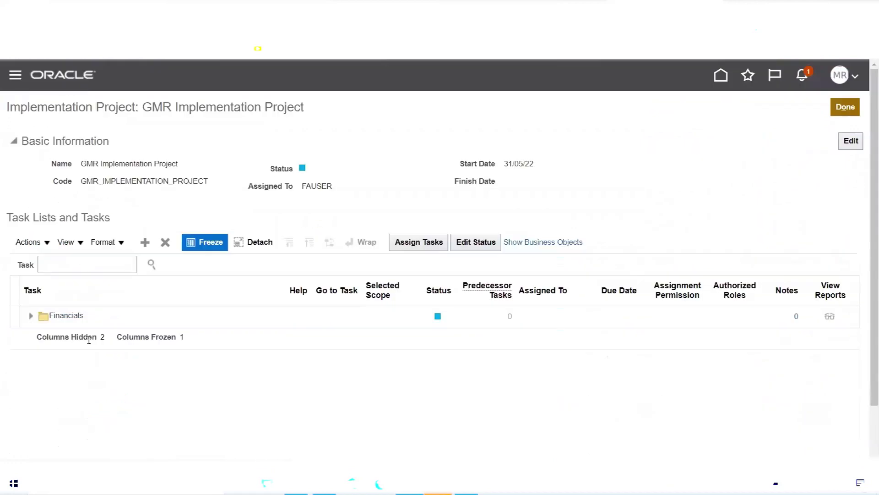
left_click(99, 265)
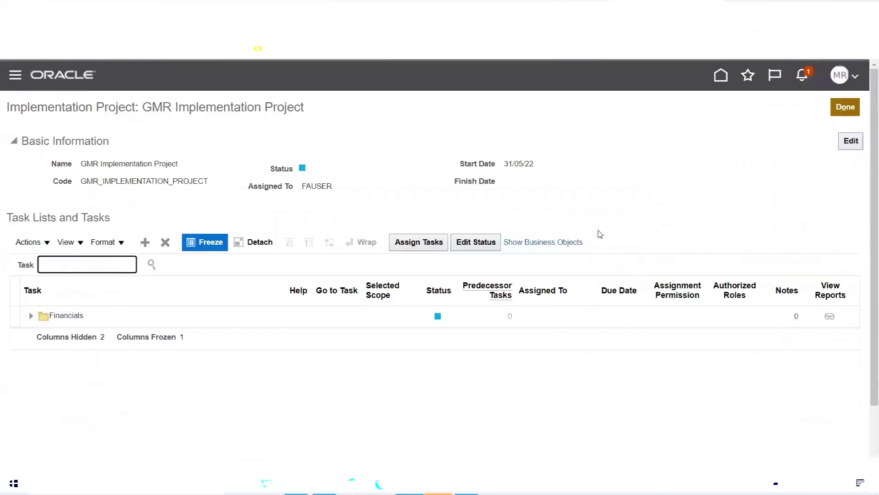
left_click(845, 108)
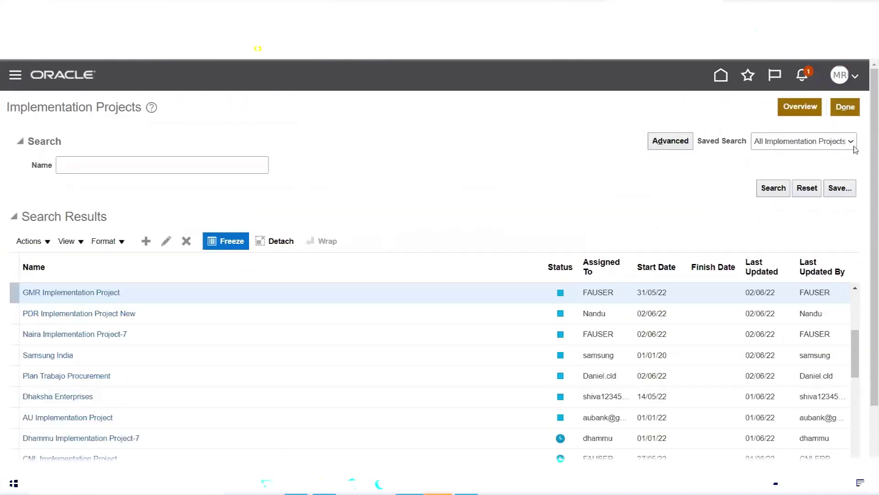
left_click(845, 107)
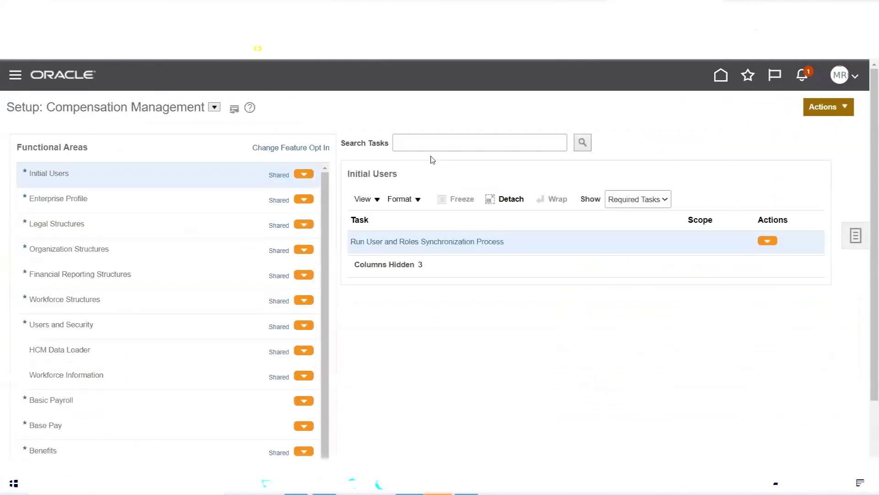